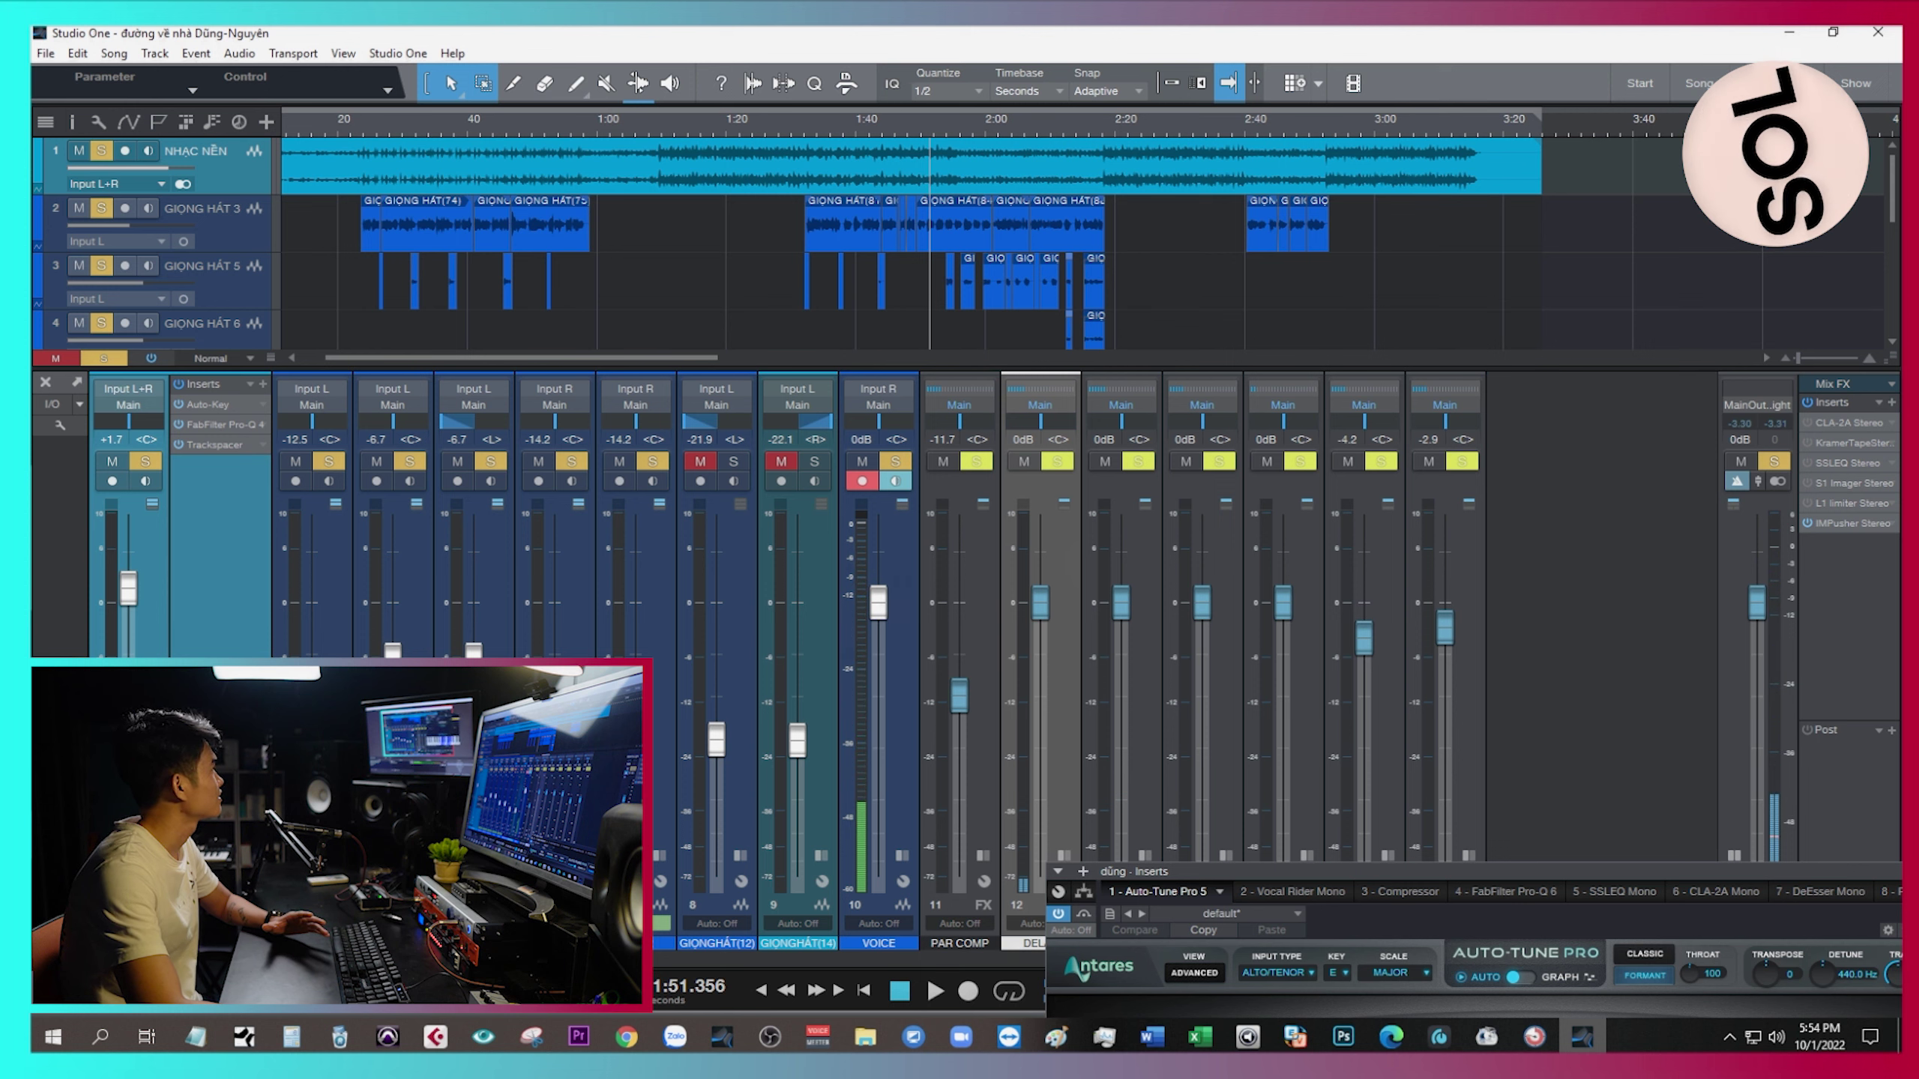
Open Auto-Key on the NHẠC NỀN backing track and arrange it beside the vocal track's Auto-Tune Pro window.
{"action": "double_click", "coordinate": [208, 404]}
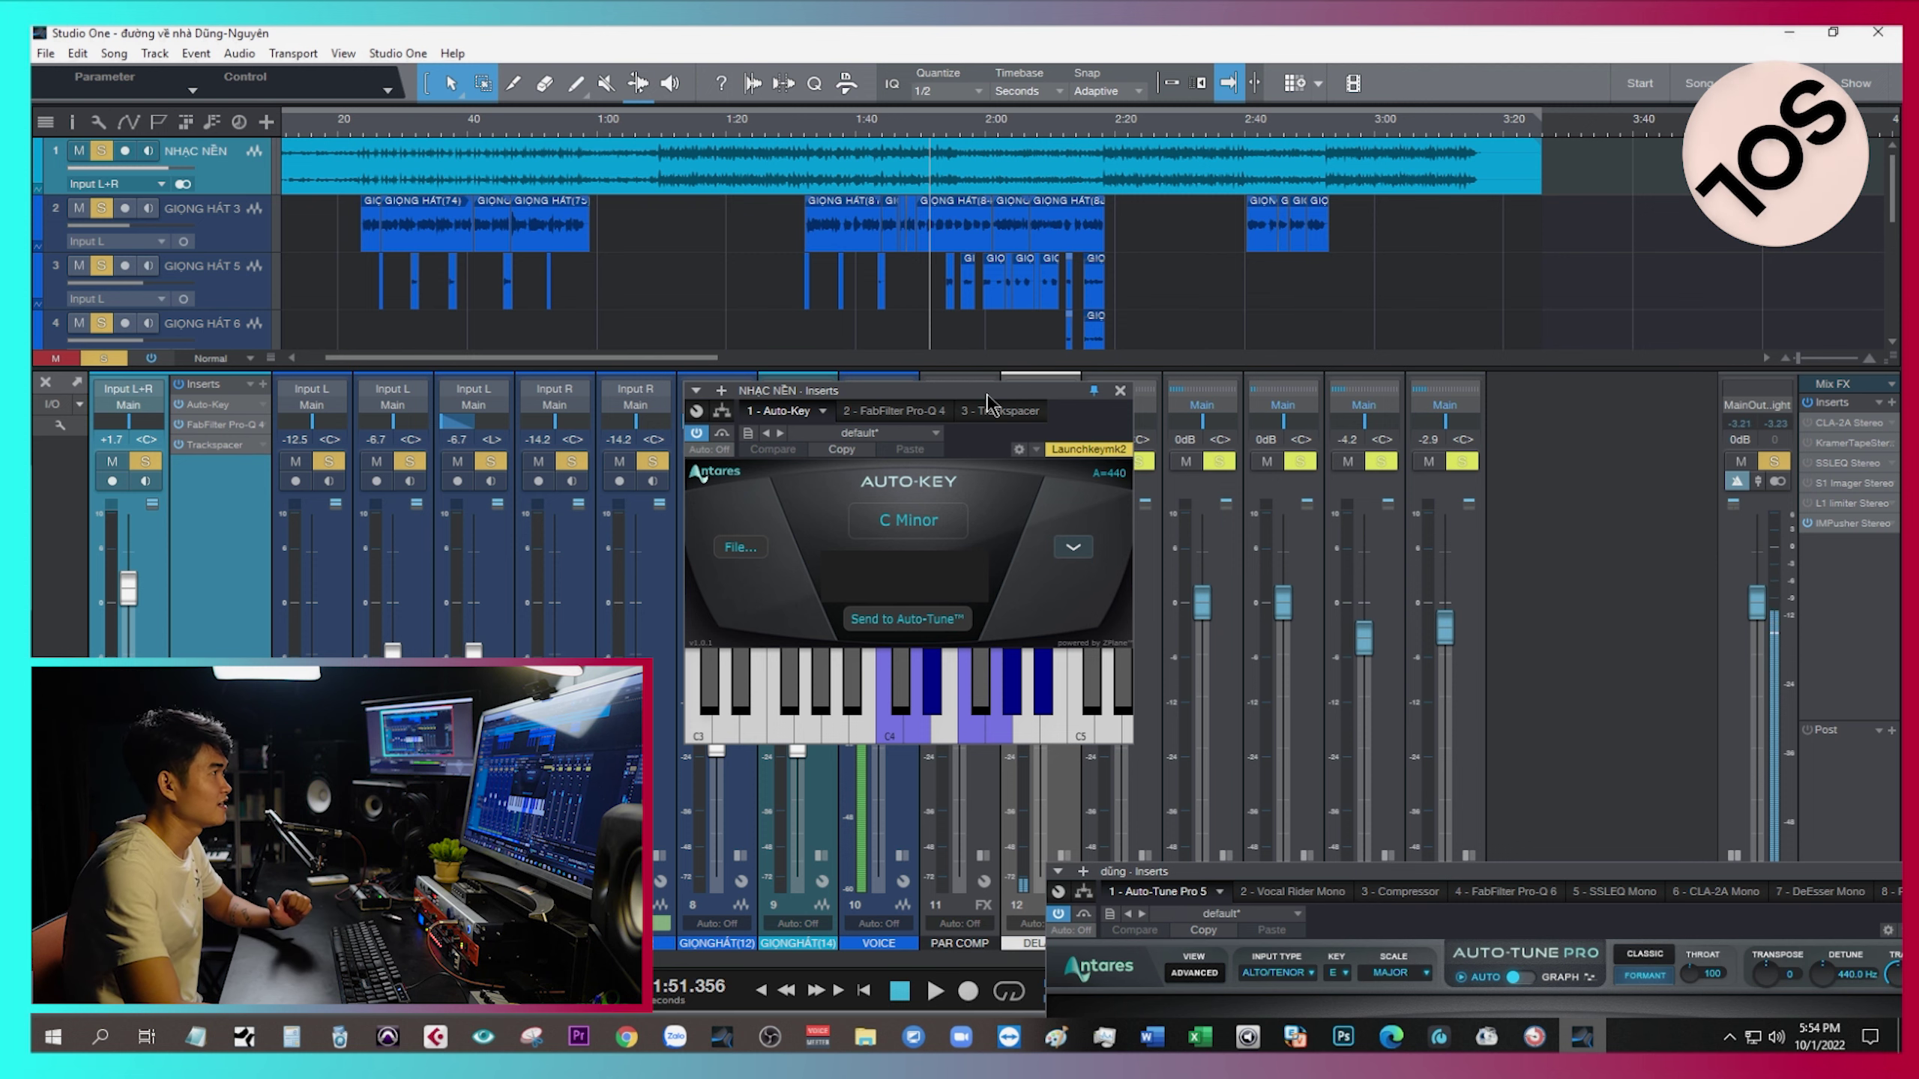
{"action": "left_click_drag", "start_coordinate": [958, 401], "coordinate": [585, 419]}
{"action": "left_click_drag", "start_coordinate": [1248, 873], "coordinate": [1160, 325]}
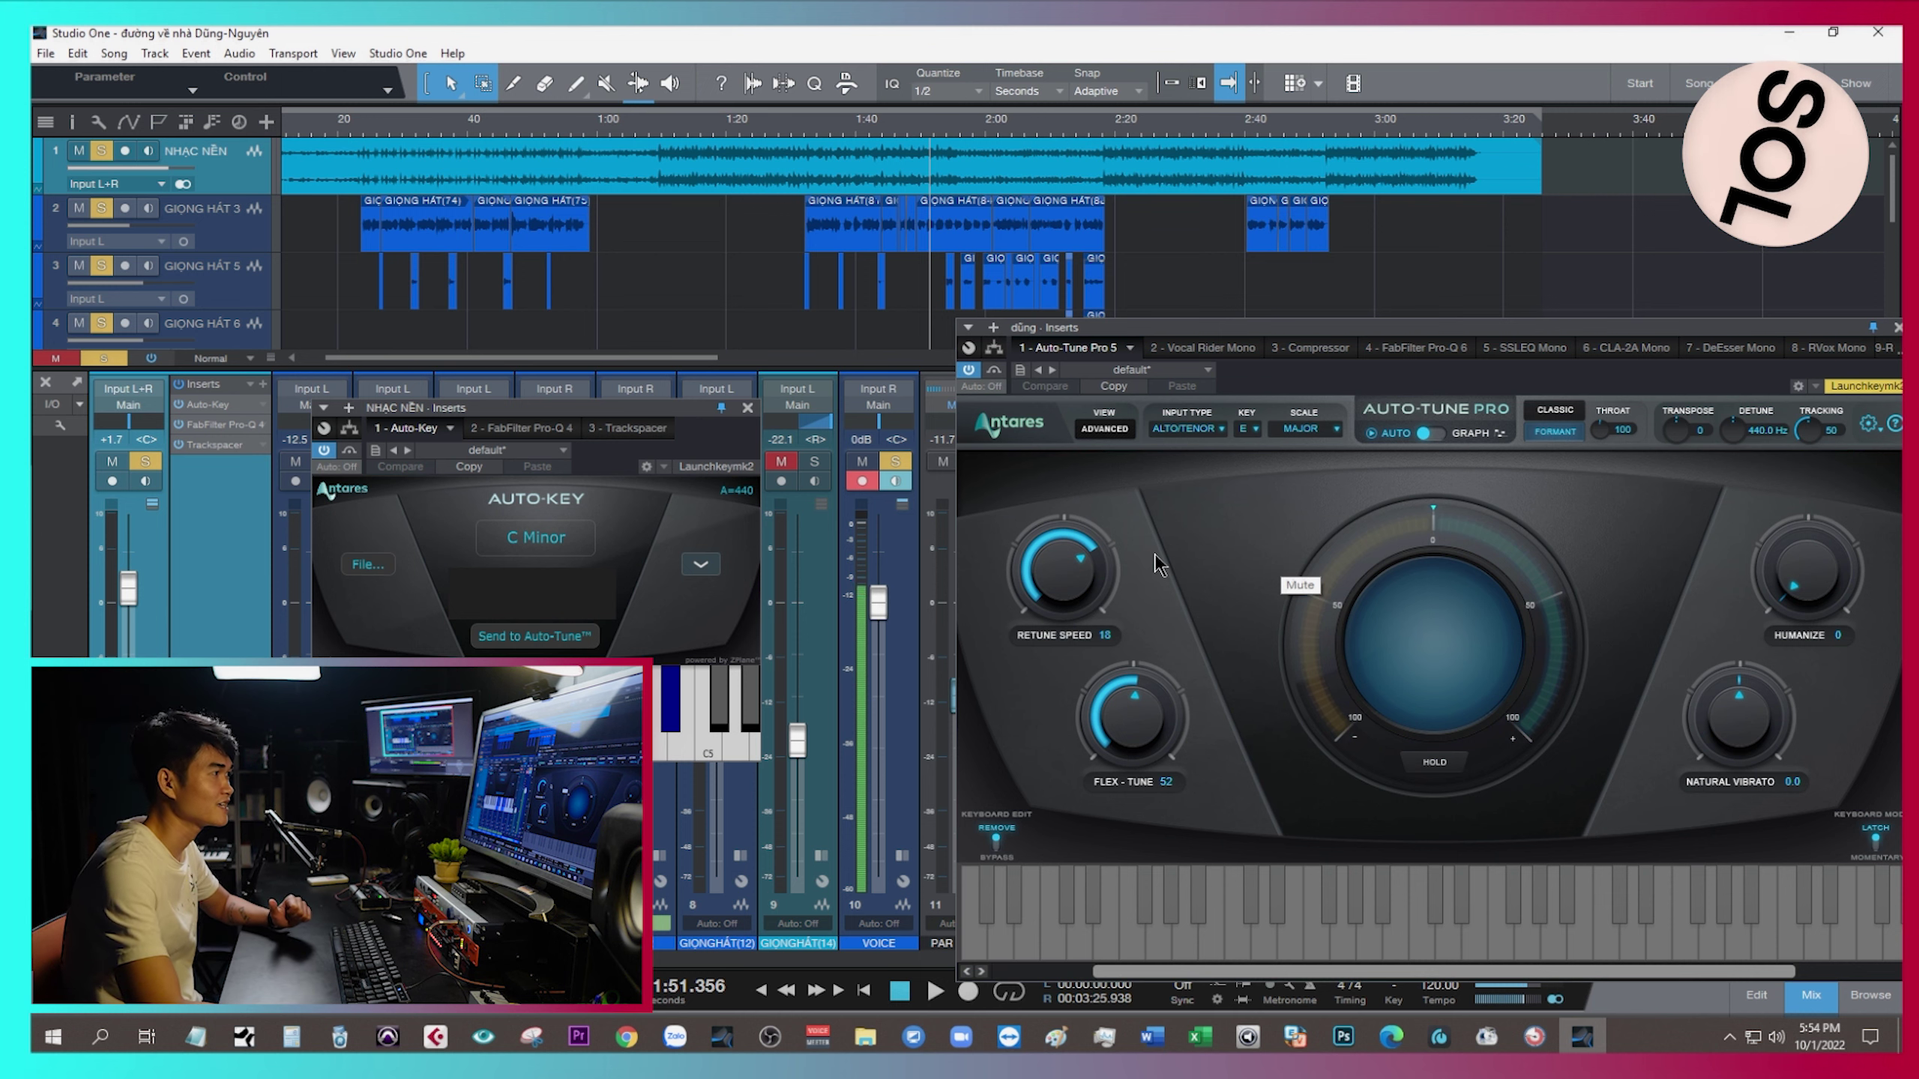
{"action": "left_click_drag", "start_coordinate": [1154, 336], "coordinate": [1205, 384]}
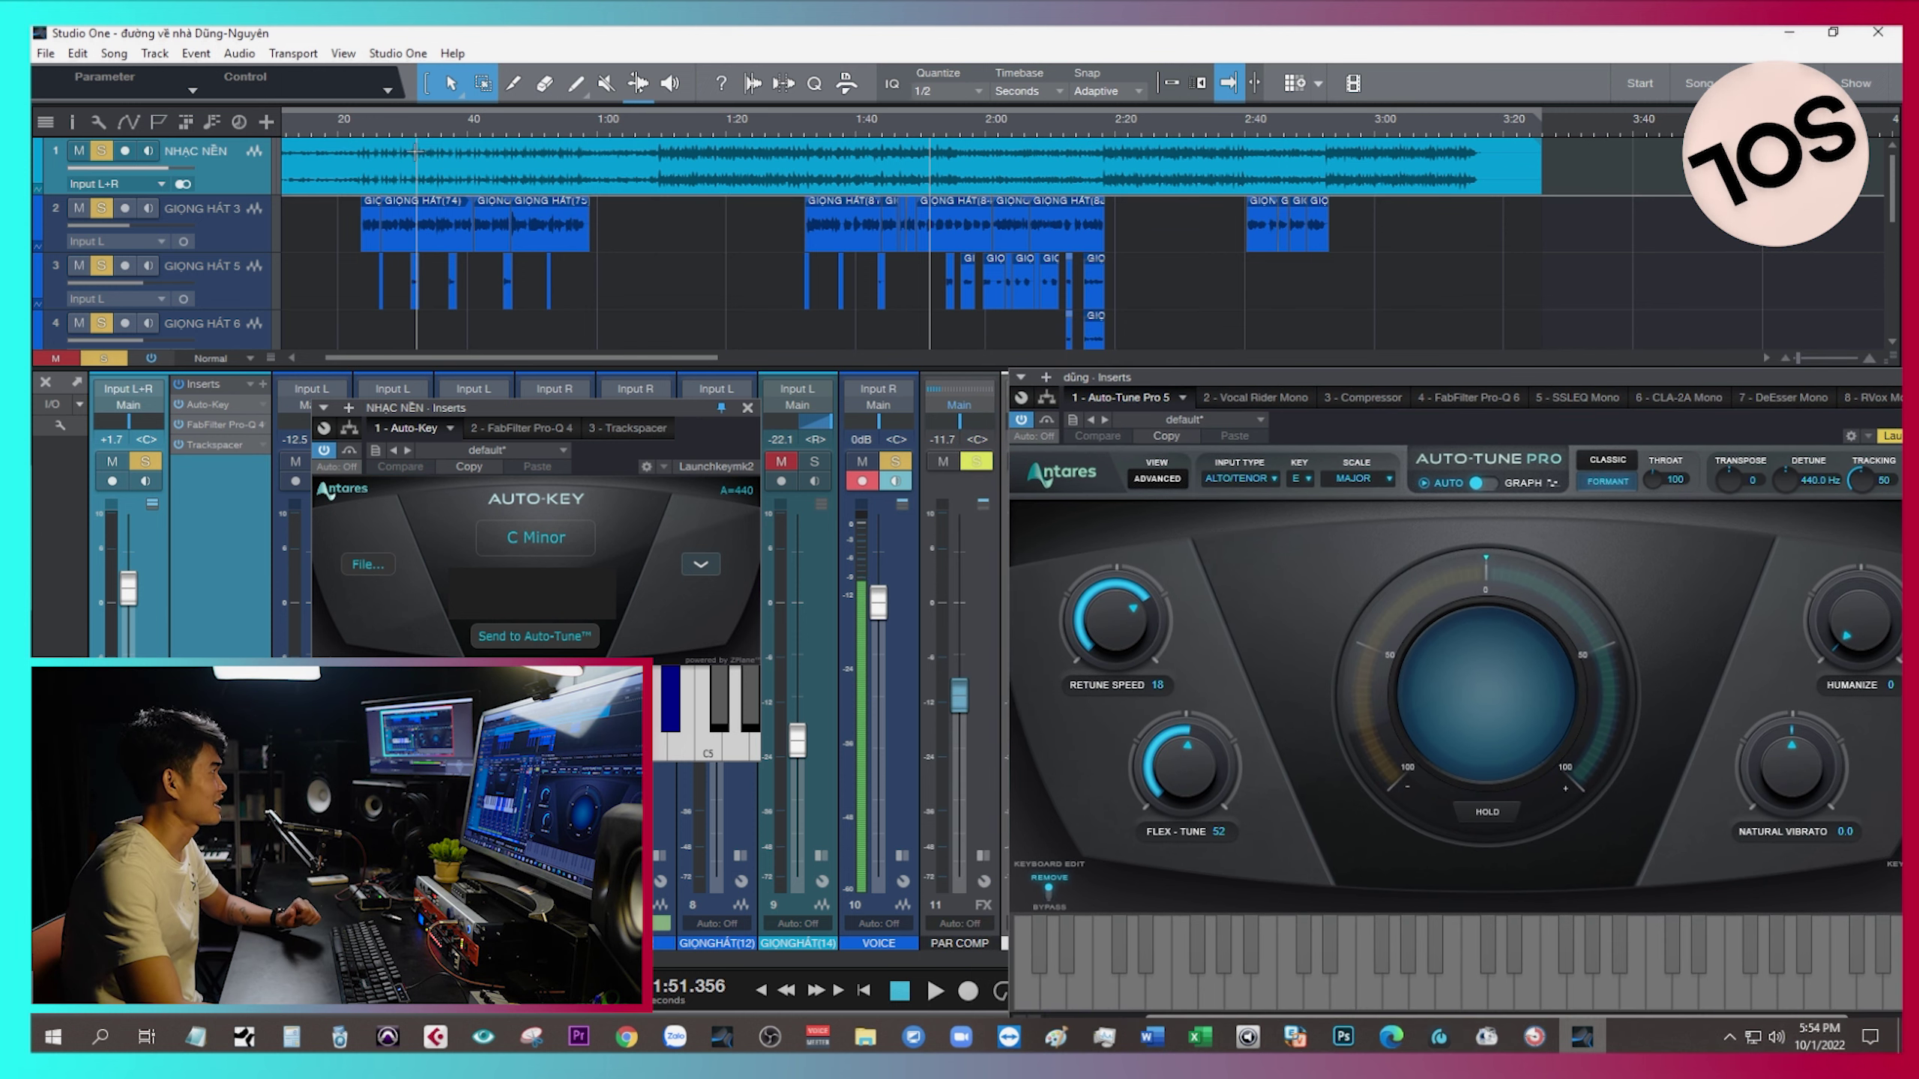
{"action": "key", "text": "w"}
{"action": "key", "text": "w"}
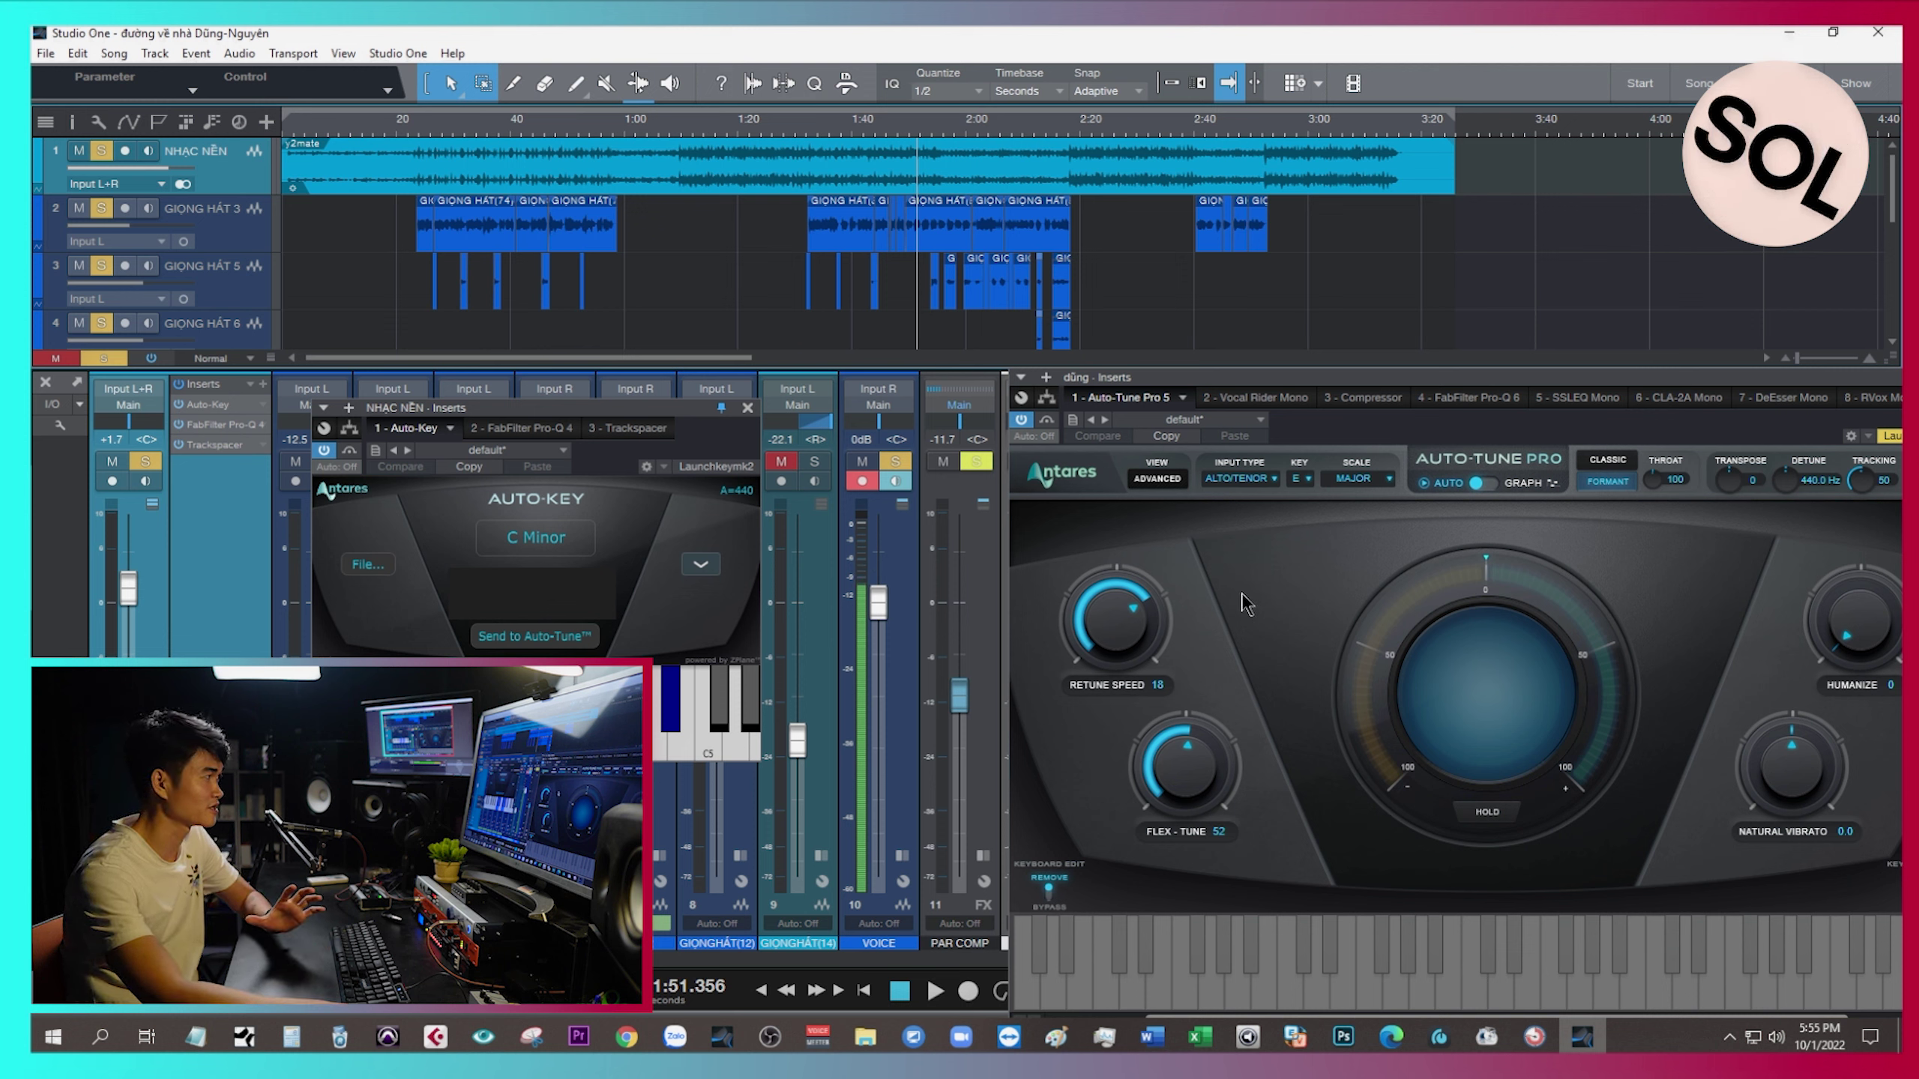
{"action": "left_click_drag", "start_coordinate": [558, 416], "coordinate": [621, 405]}
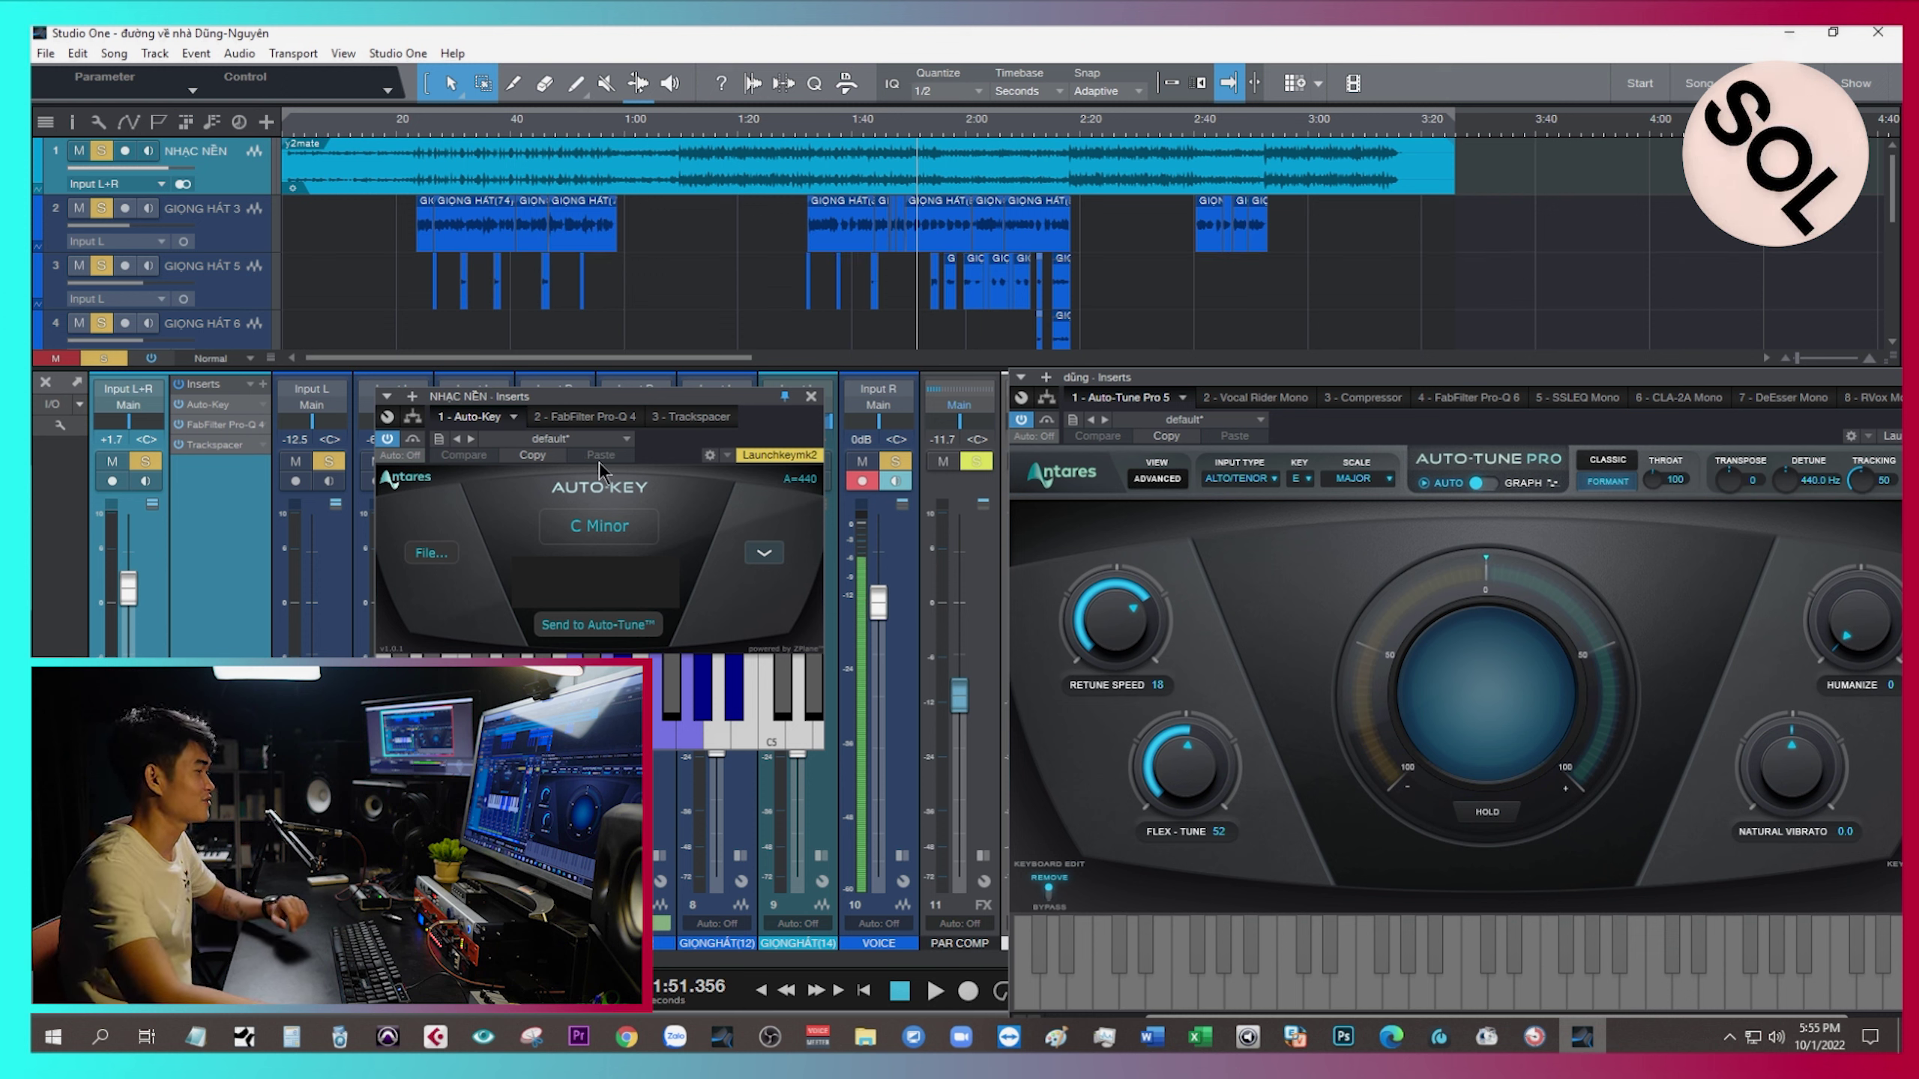
Play the backing track from near the song start so Auto-Key can detect its key, and stop at about 0:19.
{"action": "scroll", "coordinate": [321, 136], "scroll_direction": "up", "scroll_amount": 2}
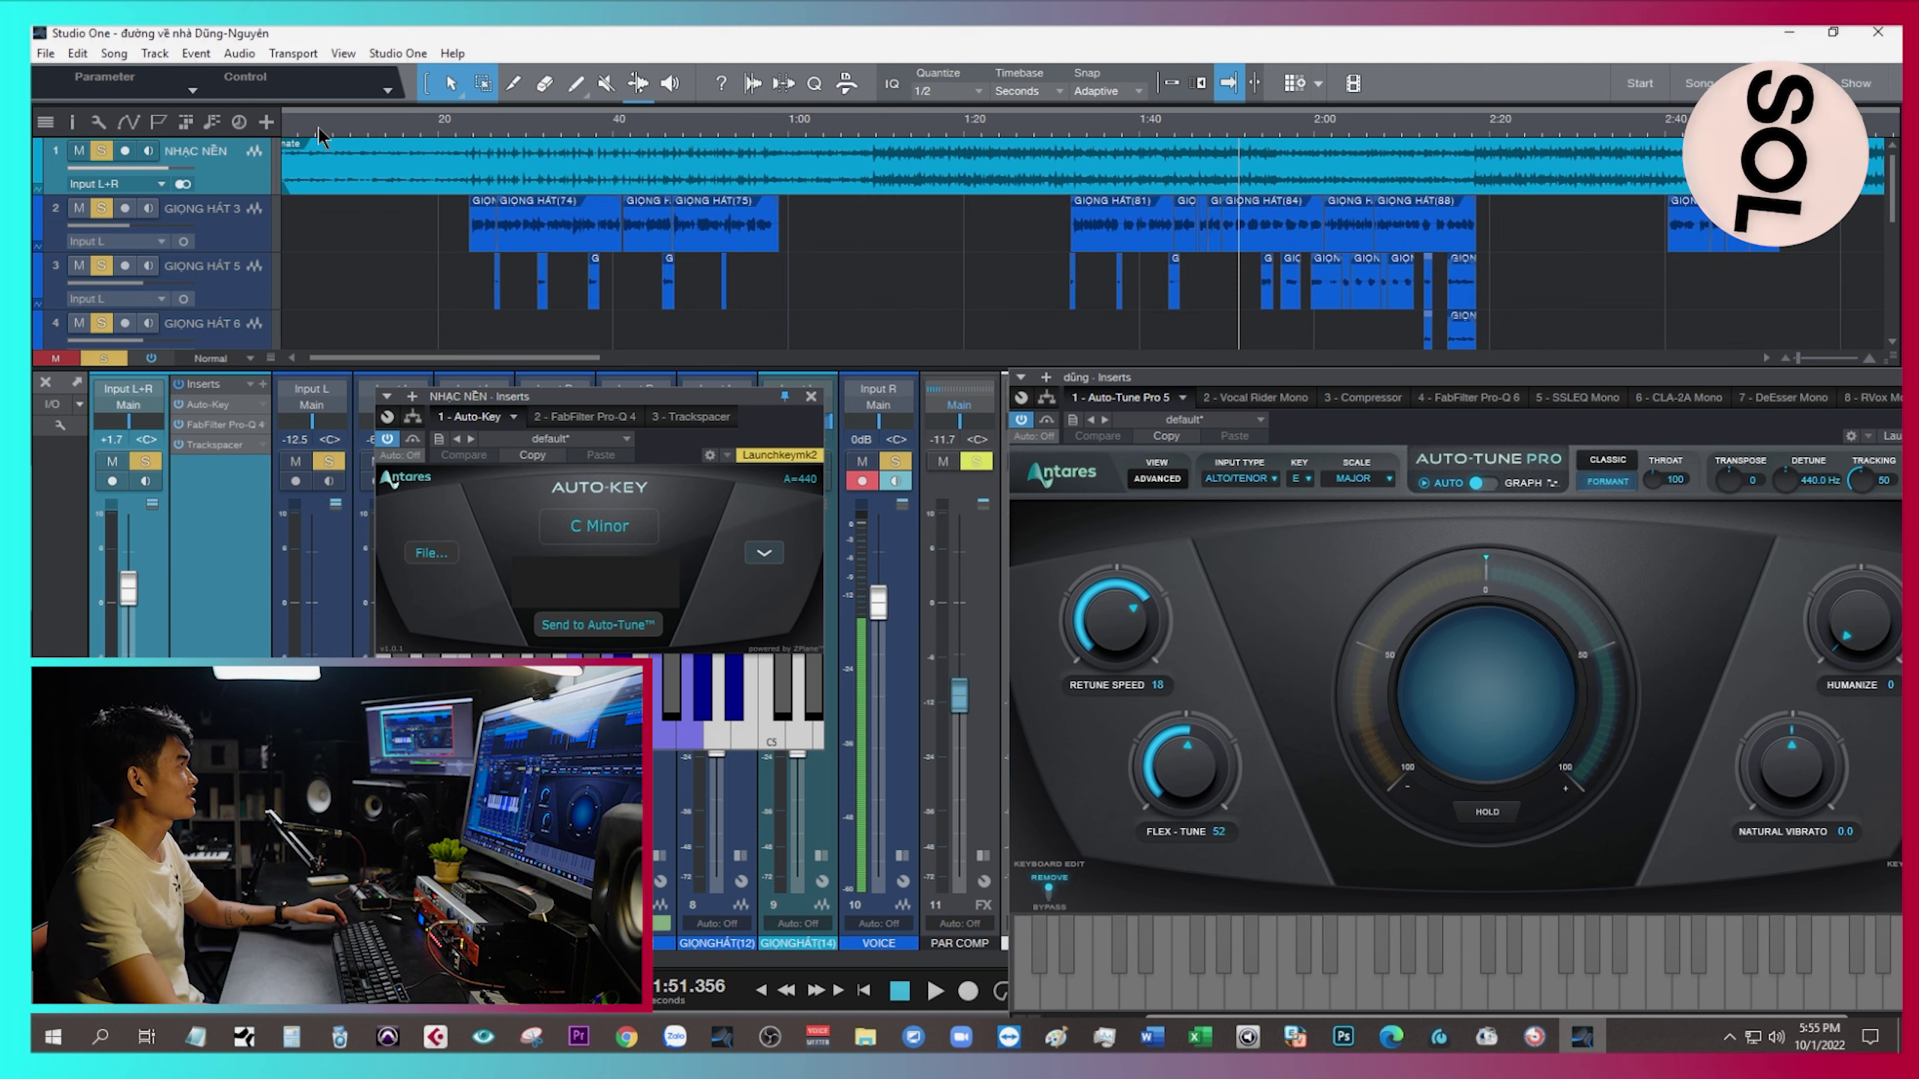
{"action": "scroll", "coordinate": [321, 137], "scroll_direction": "left", "scroll_amount": 1}
{"action": "left_click", "coordinate": [307, 132]}
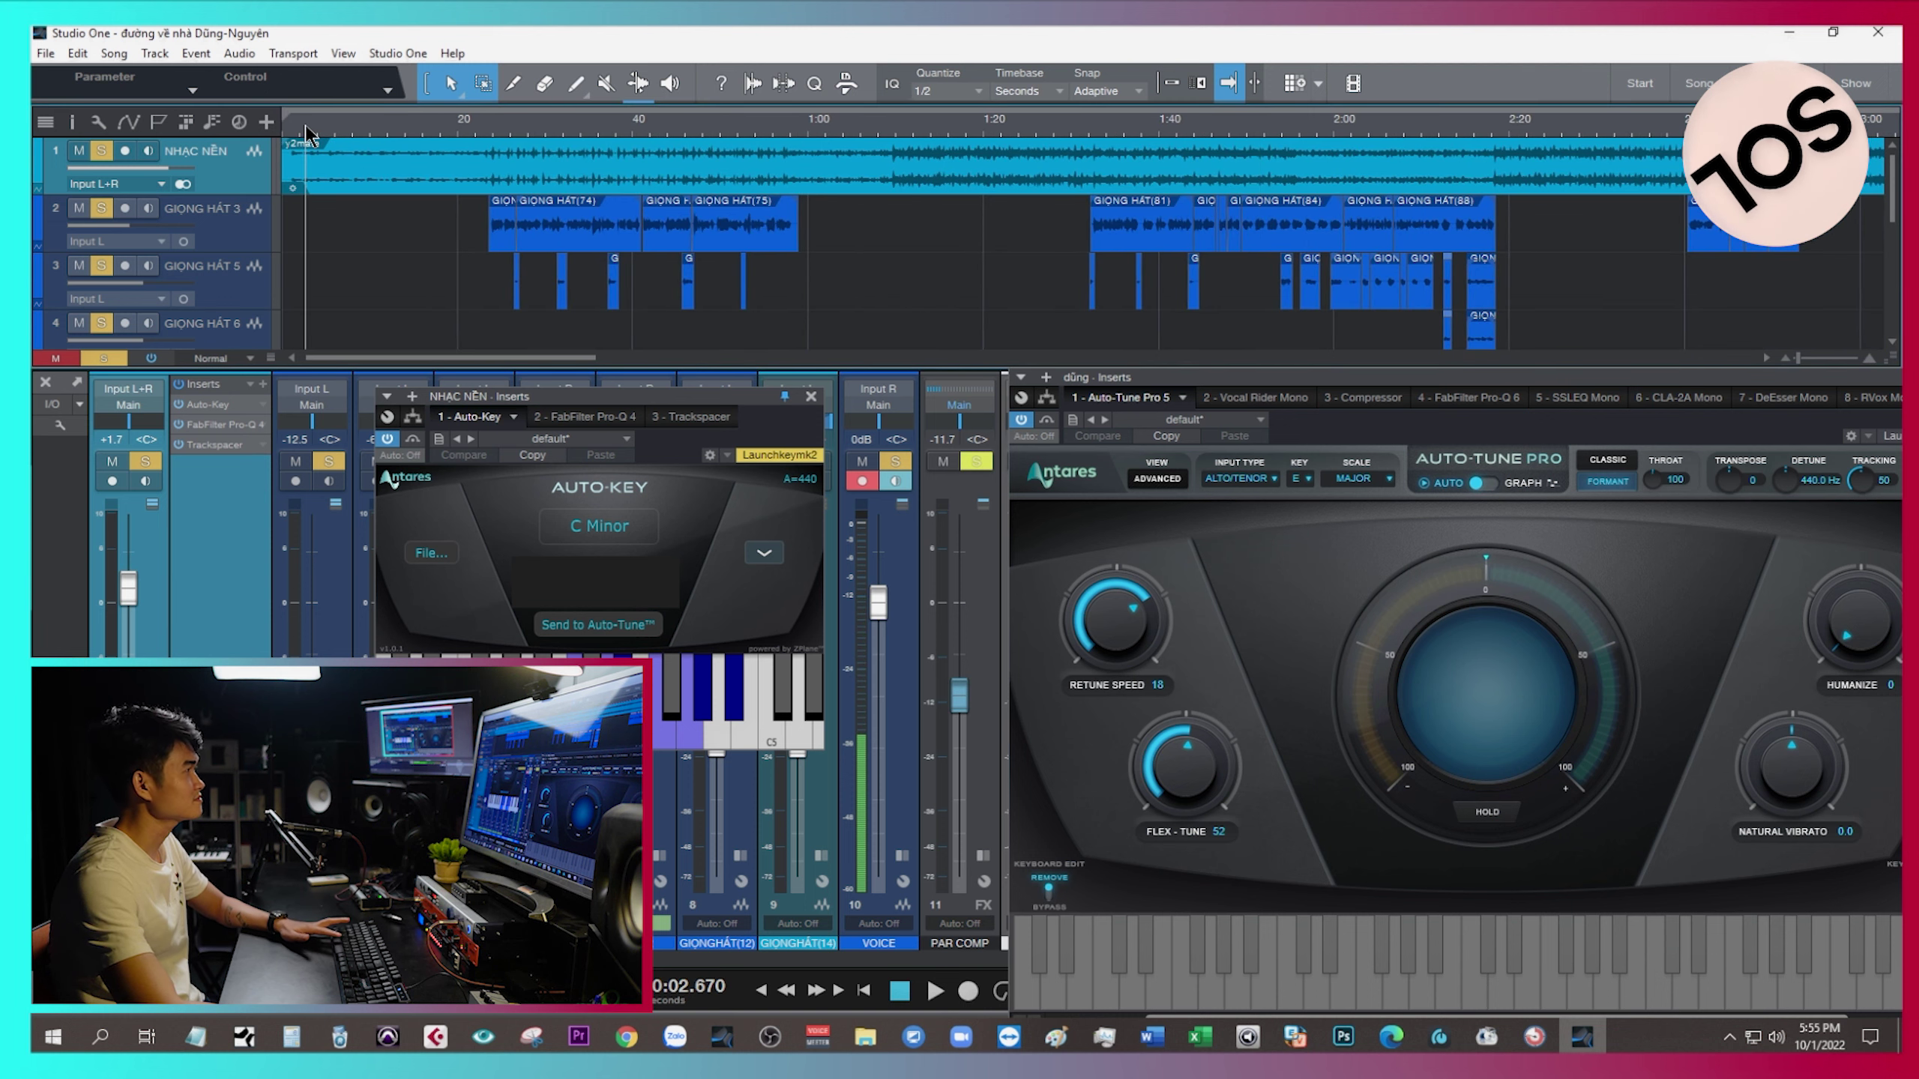
{"action": "key", "text": "space"}
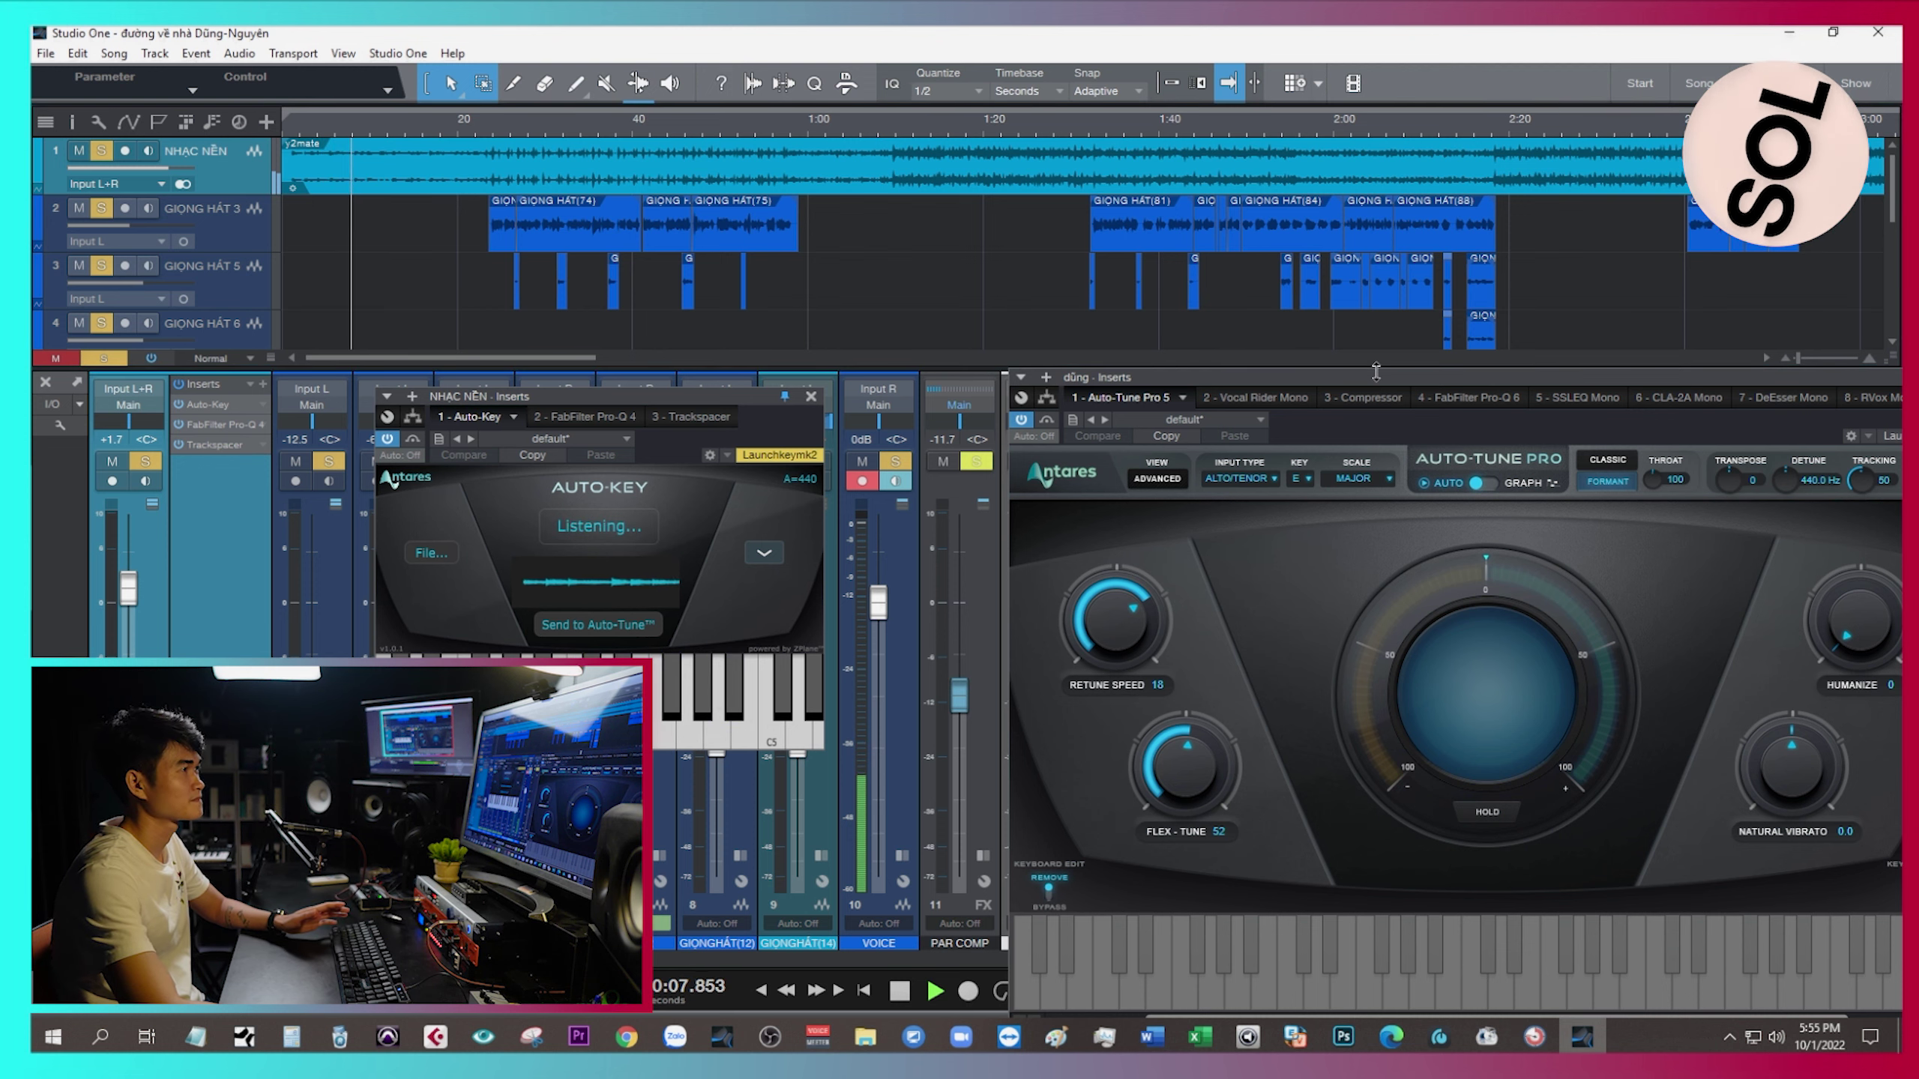
{"action": "left_click_drag", "start_coordinate": [1376, 370], "coordinate": [1314, 241]}
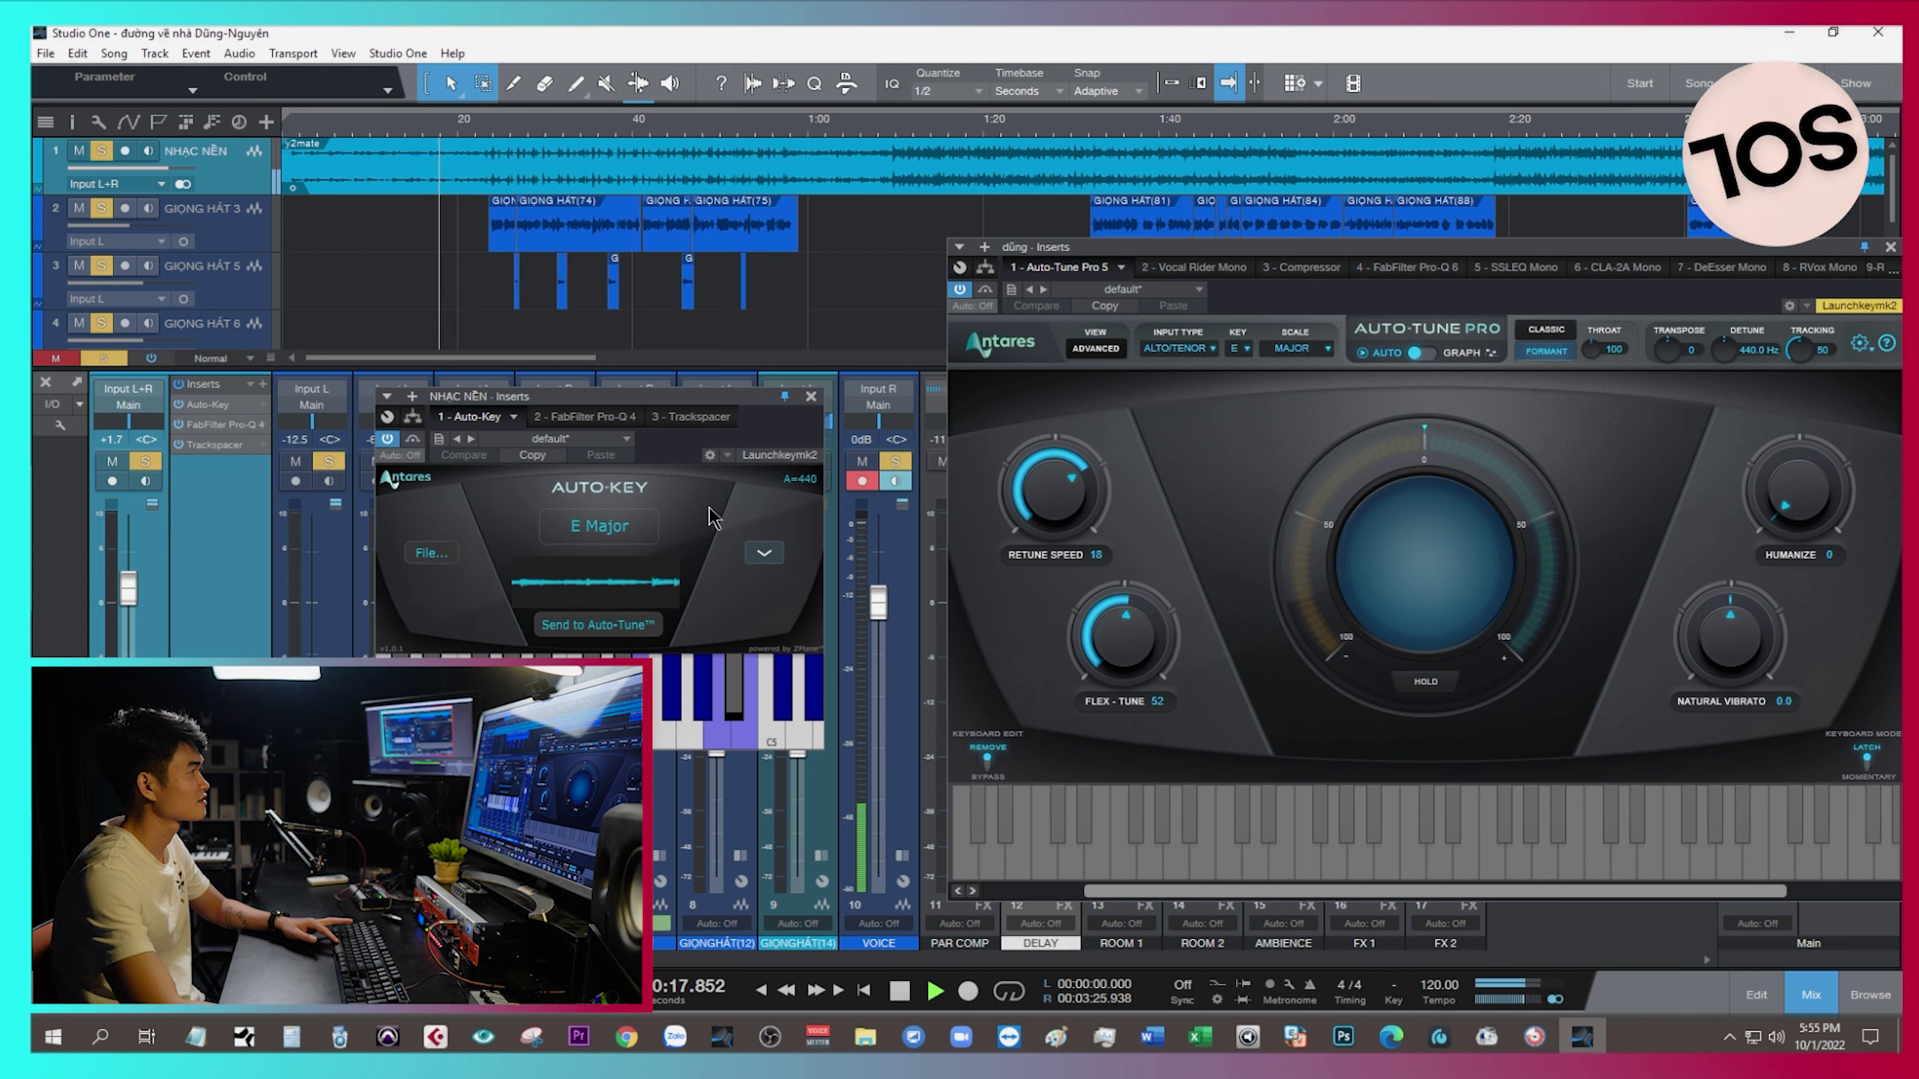
{"action": "key", "text": "space"}
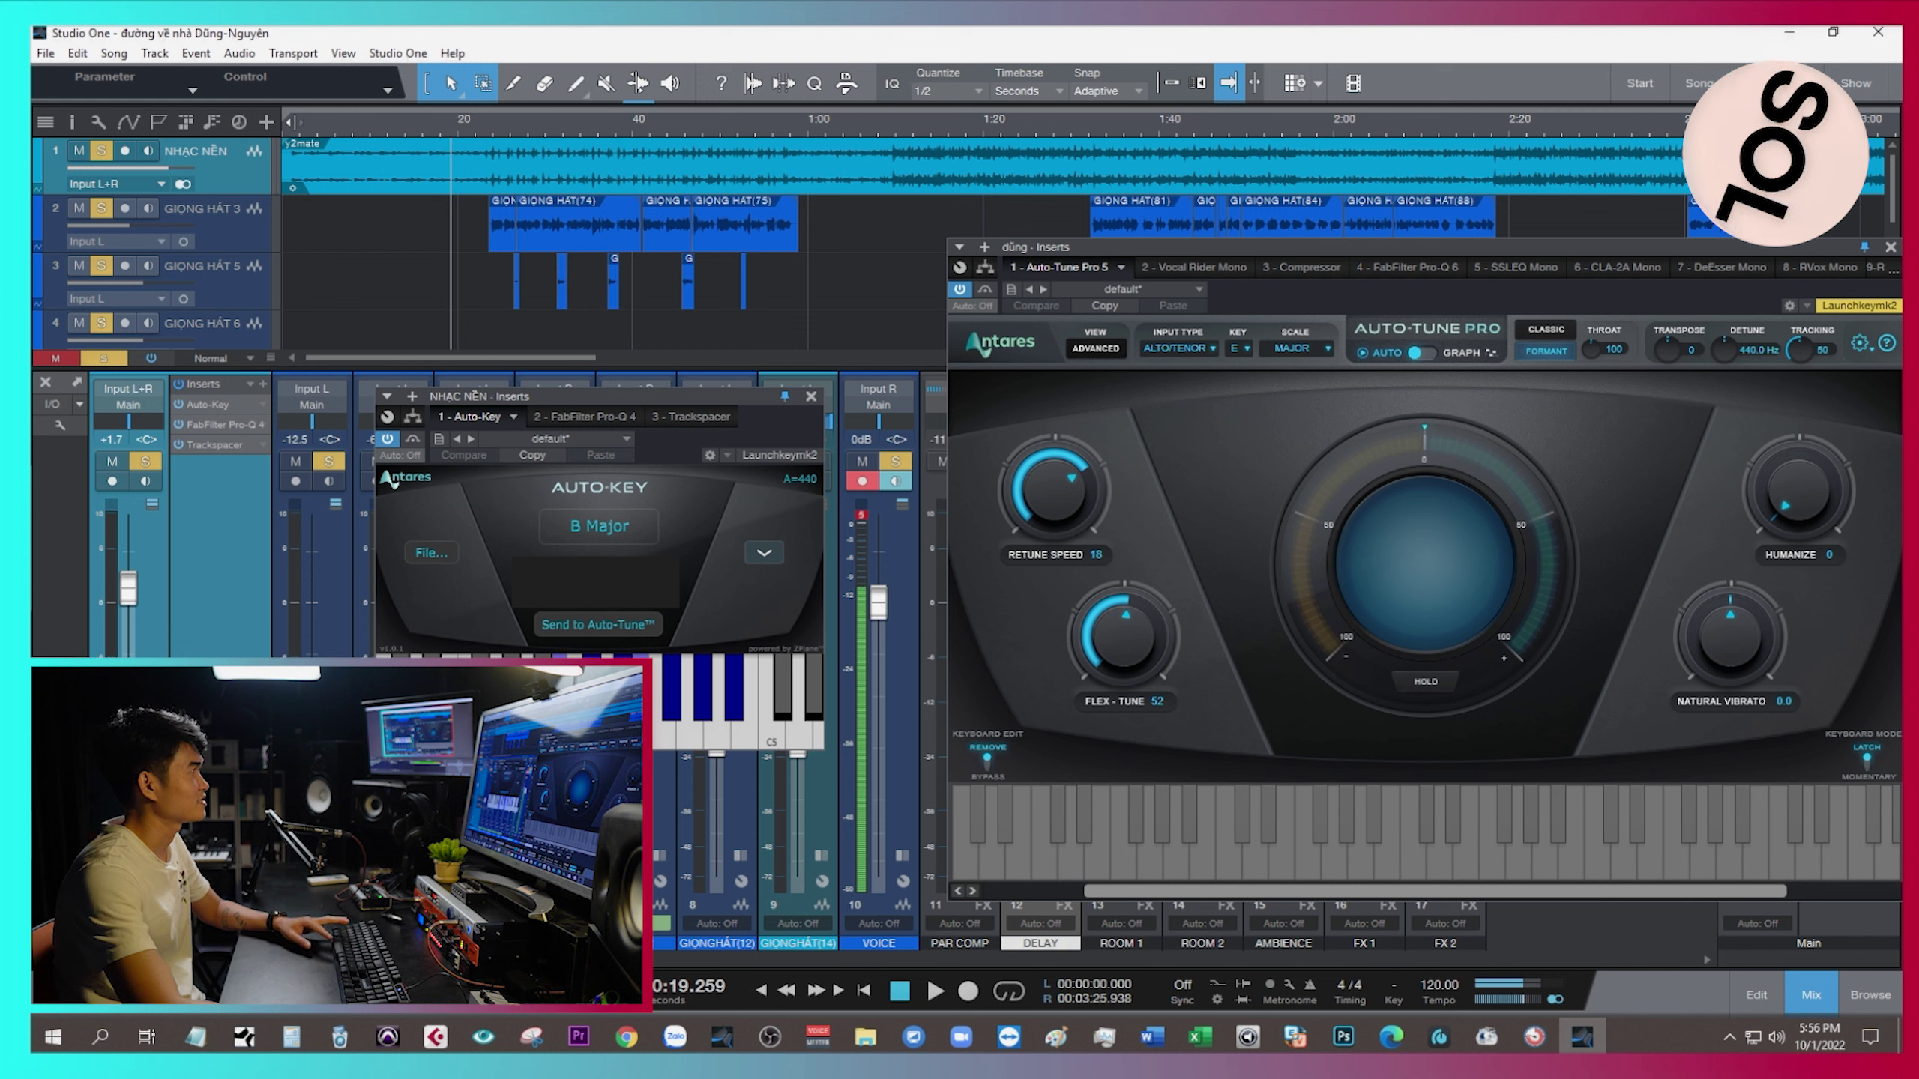
Restart Auto-Key's detection and play the backing track from about 0:01 to 0:47.
{"action": "left_click", "coordinate": [293, 137]}
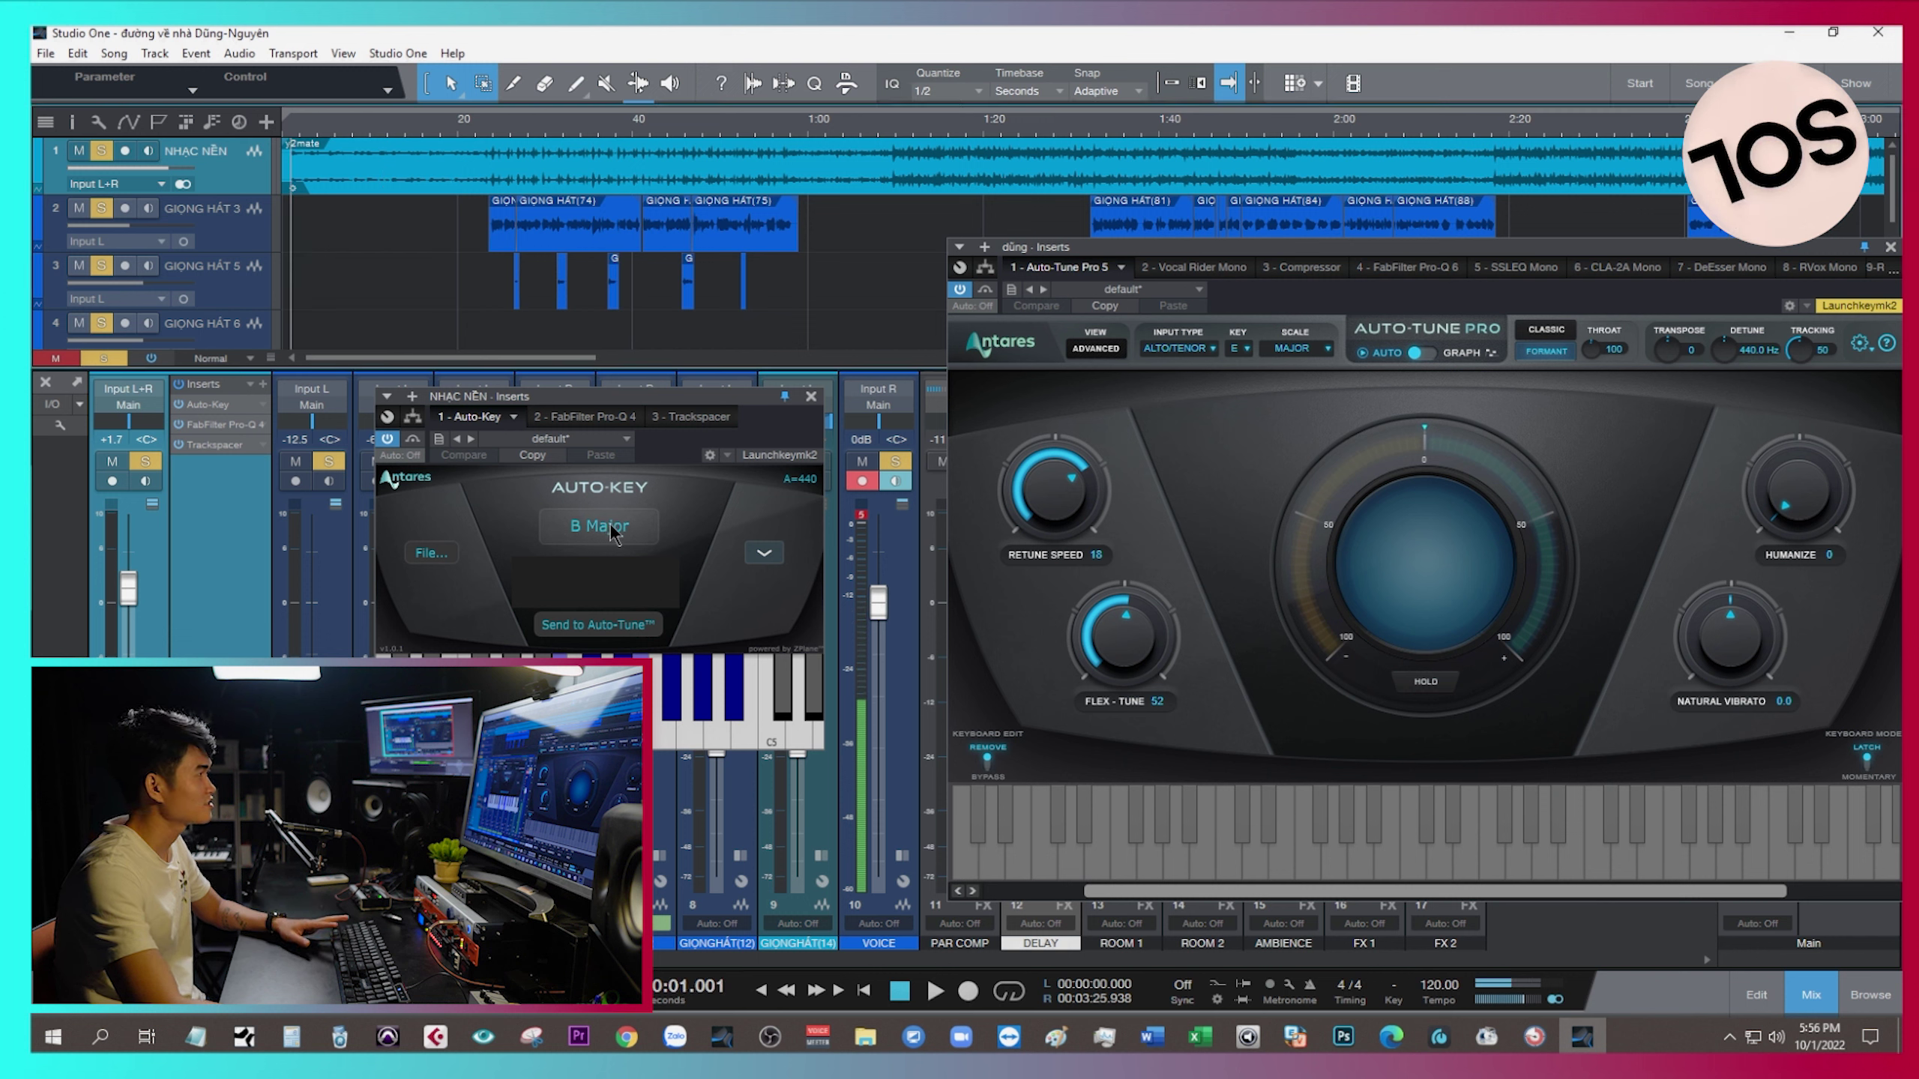
{"action": "left_click", "coordinate": [573, 529]}
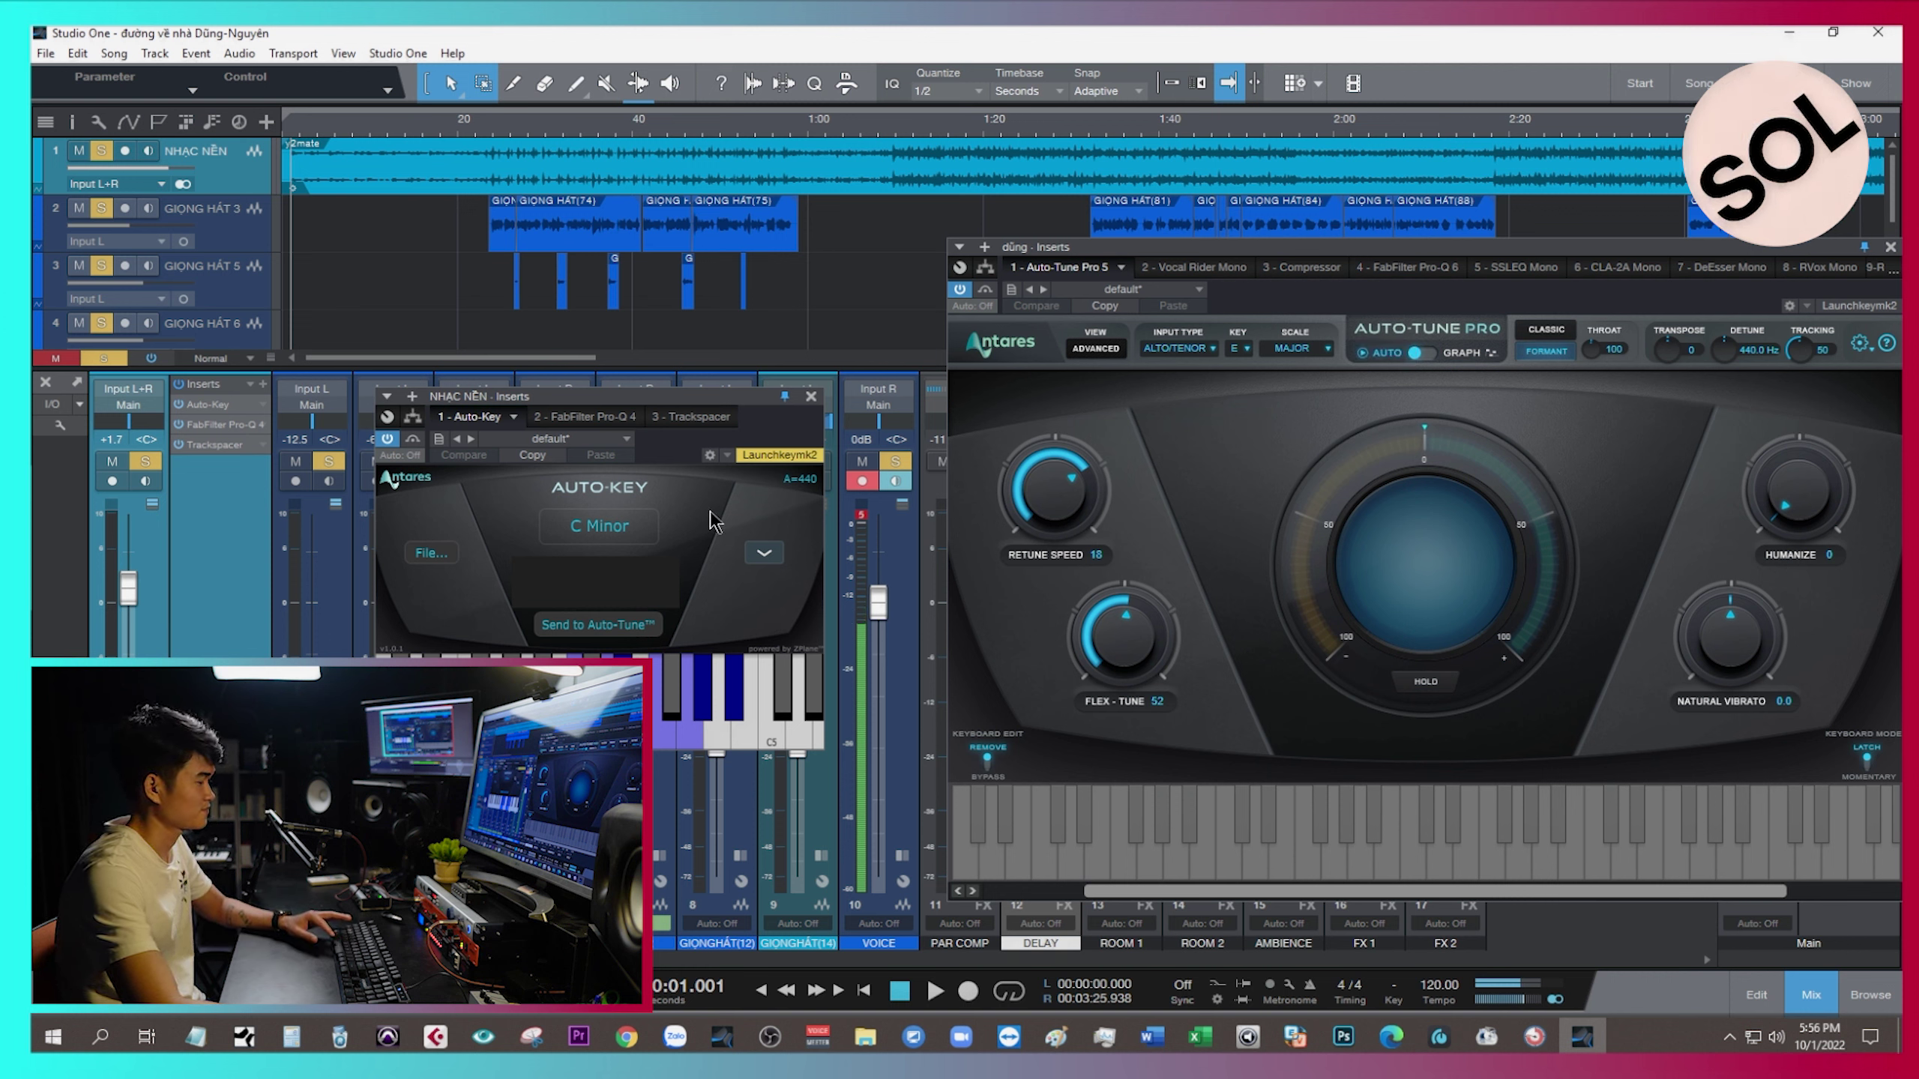
{"action": "key", "text": "space"}
{"action": "left_click", "coordinate": [593, 530]}
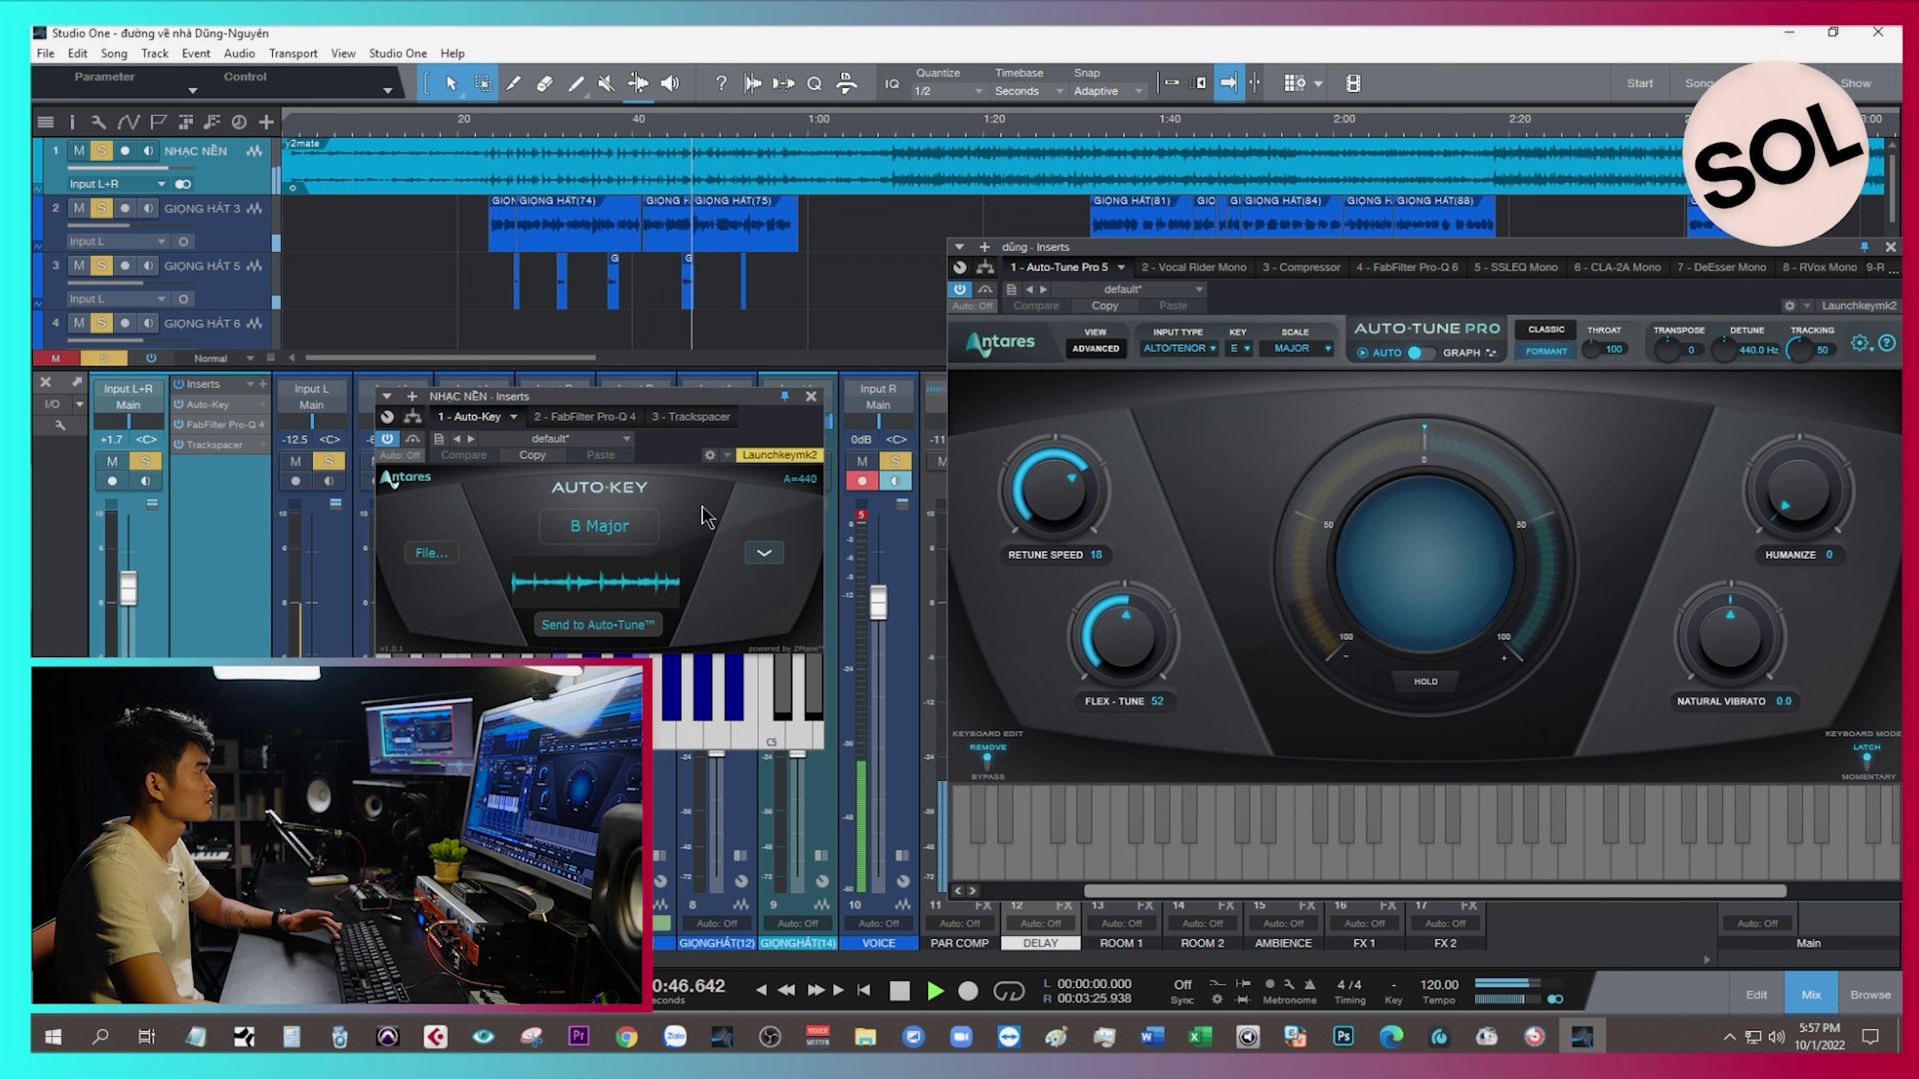
{"action": "key", "text": "space"}
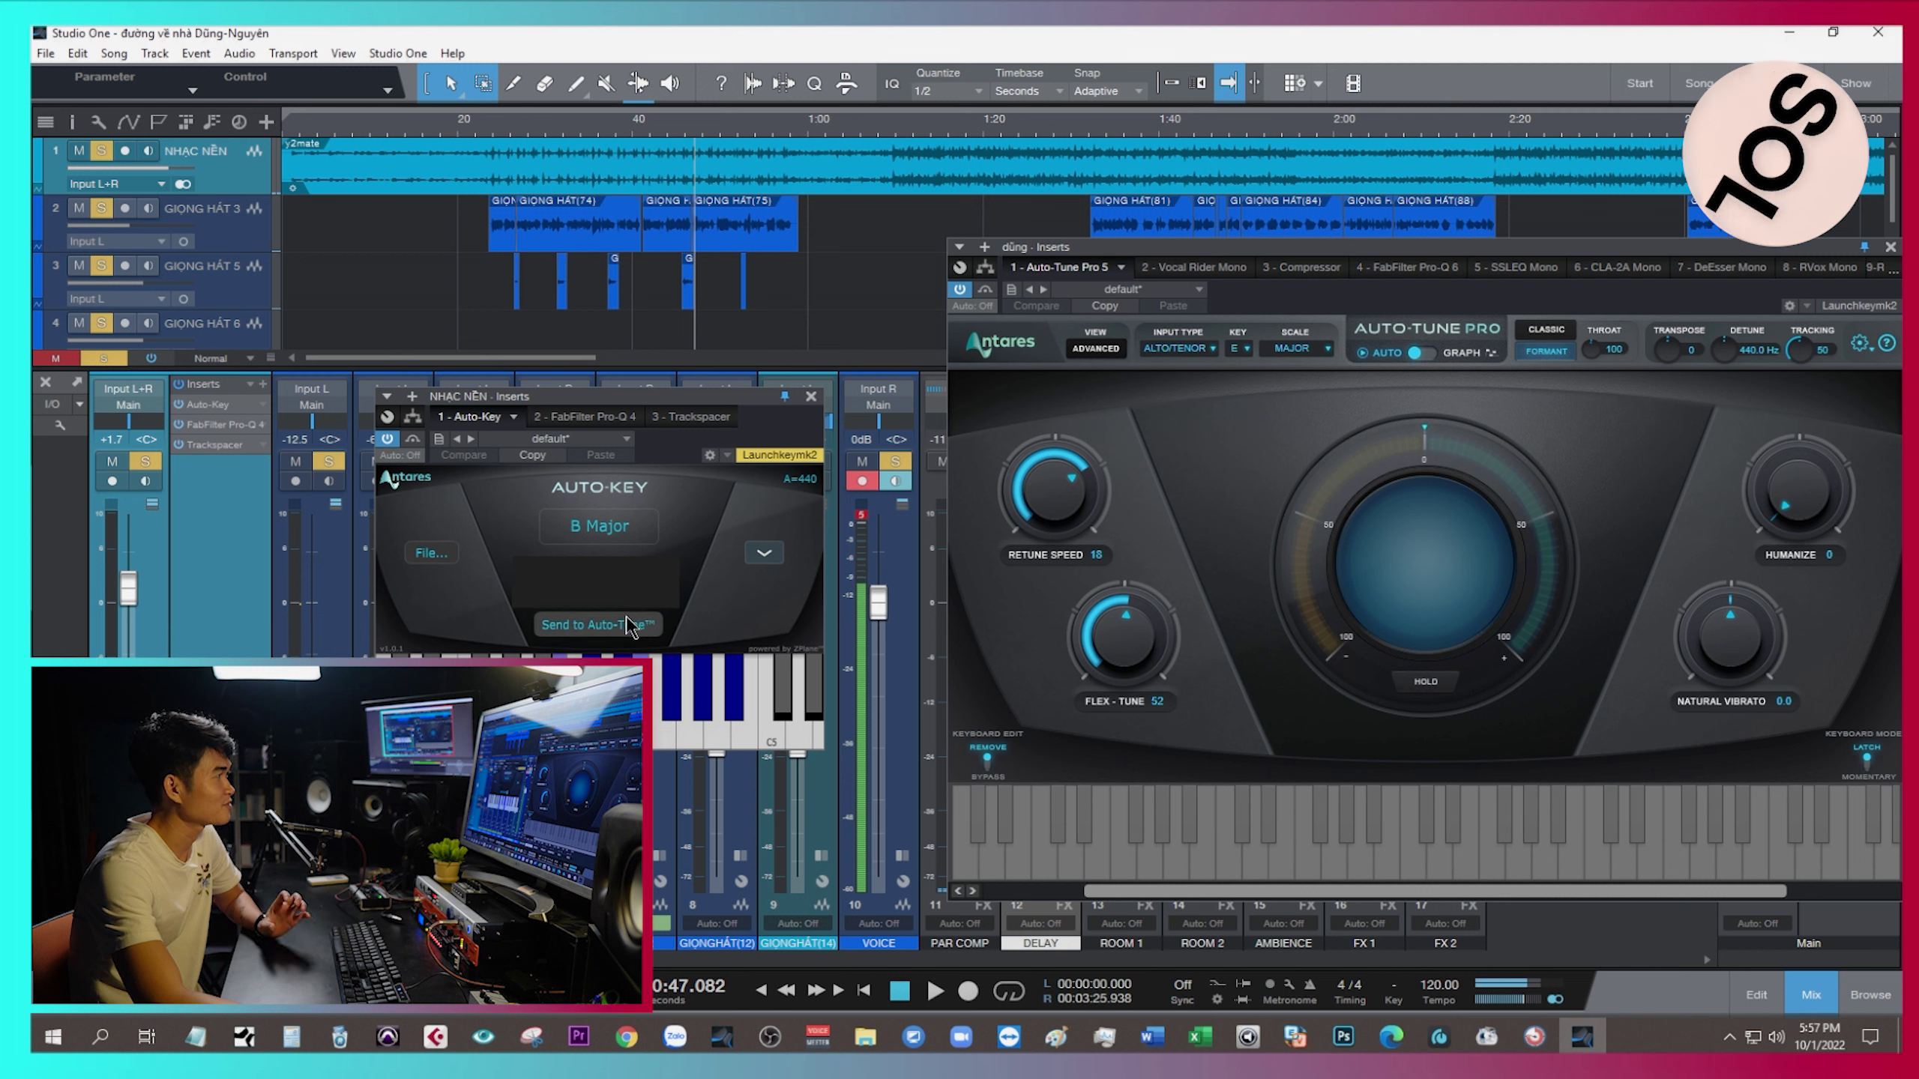
Send the detected B Major key to Auto-Tune Pro and close the Auto-Key window.
{"action": "left_click", "coordinate": [582, 627]}
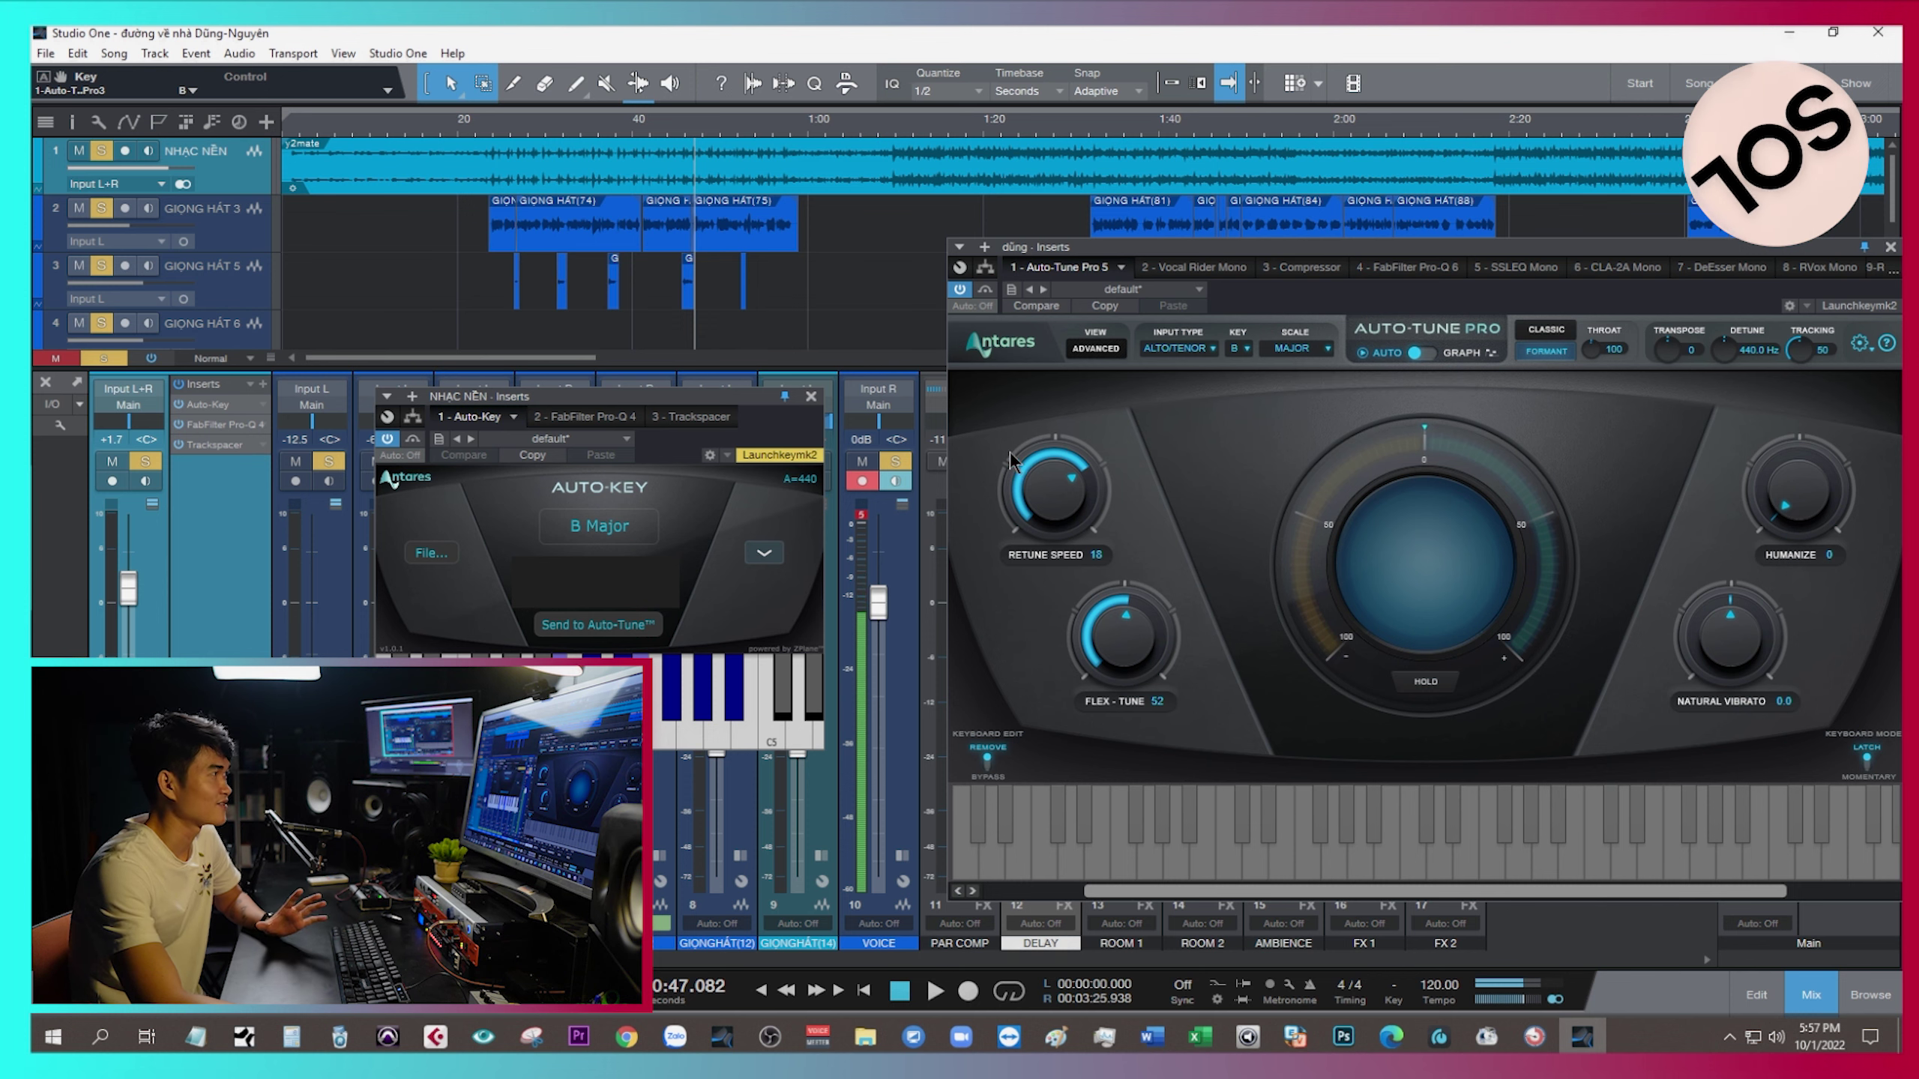
{"action": "left_click_drag", "start_coordinate": [707, 399], "coordinate": [686, 343]}
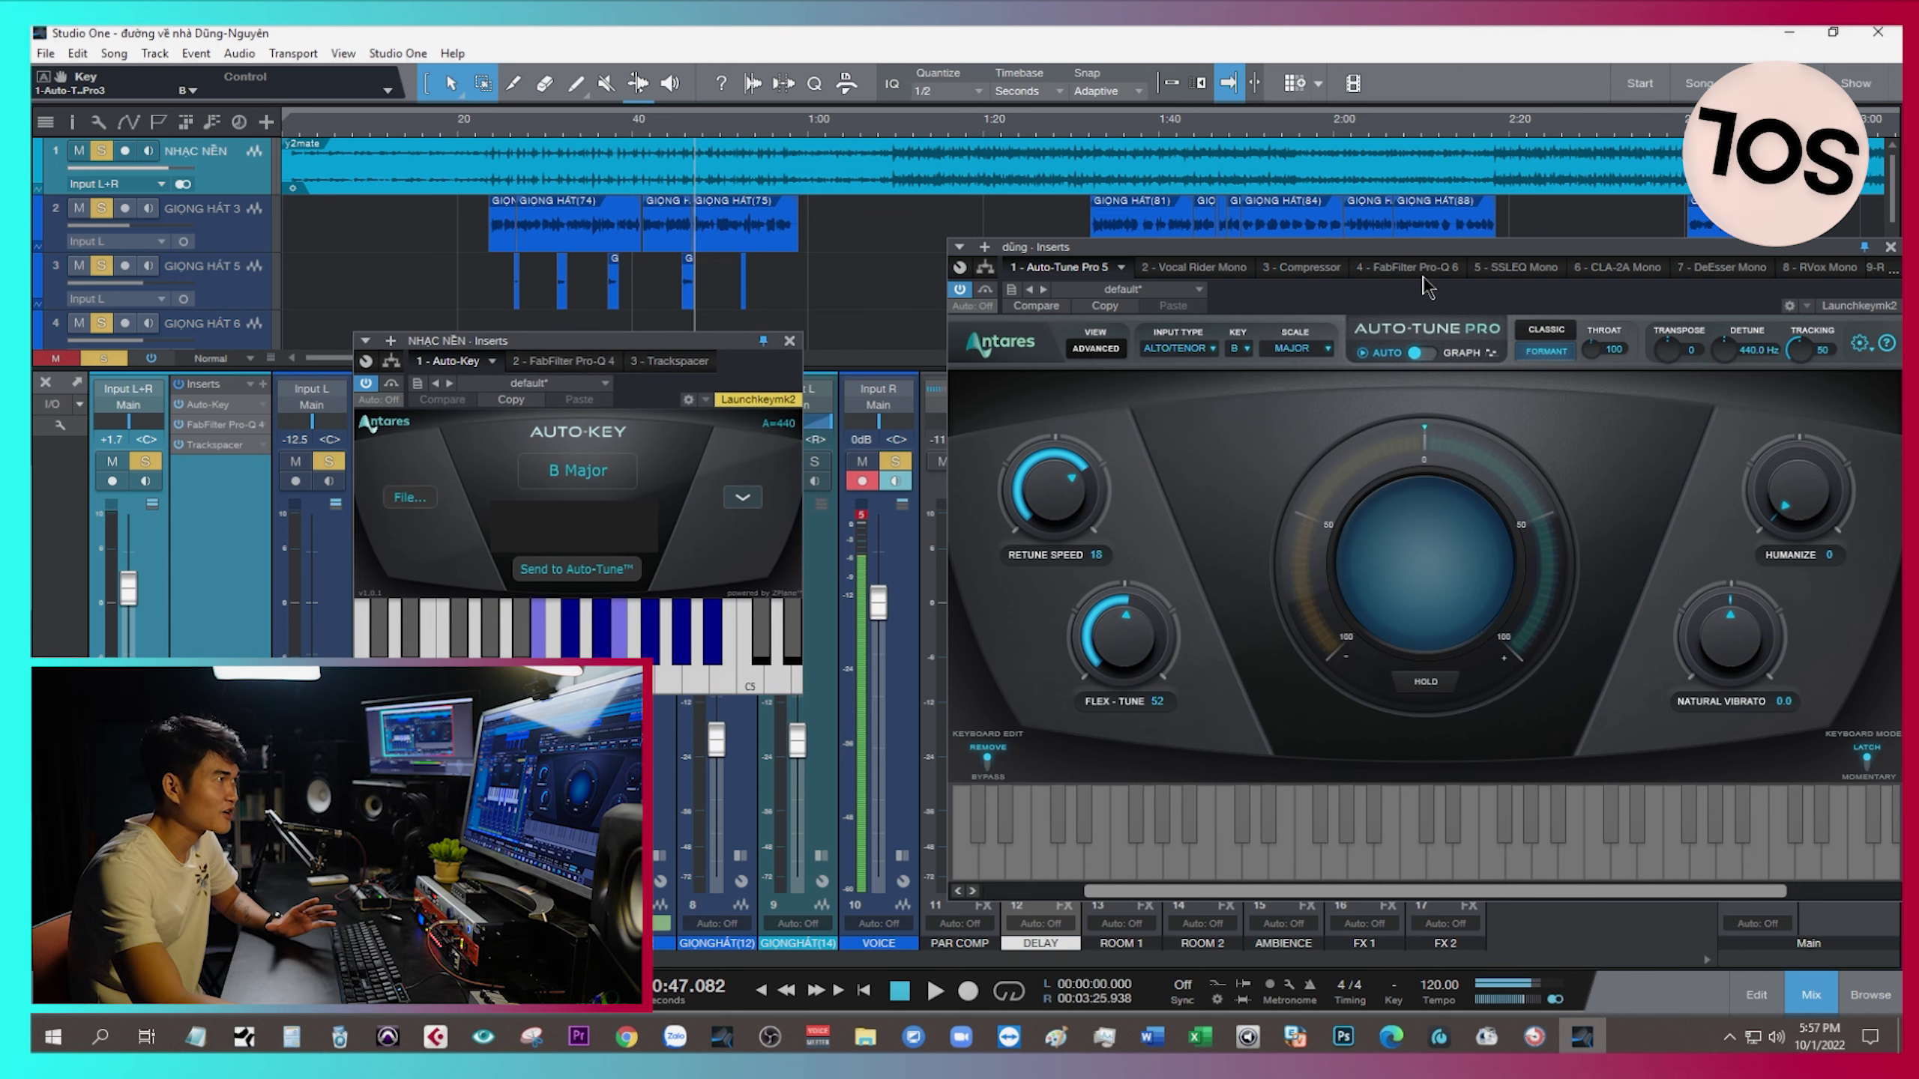
{"action": "left_click_drag", "start_coordinate": [1441, 249], "coordinate": [1393, 252]}
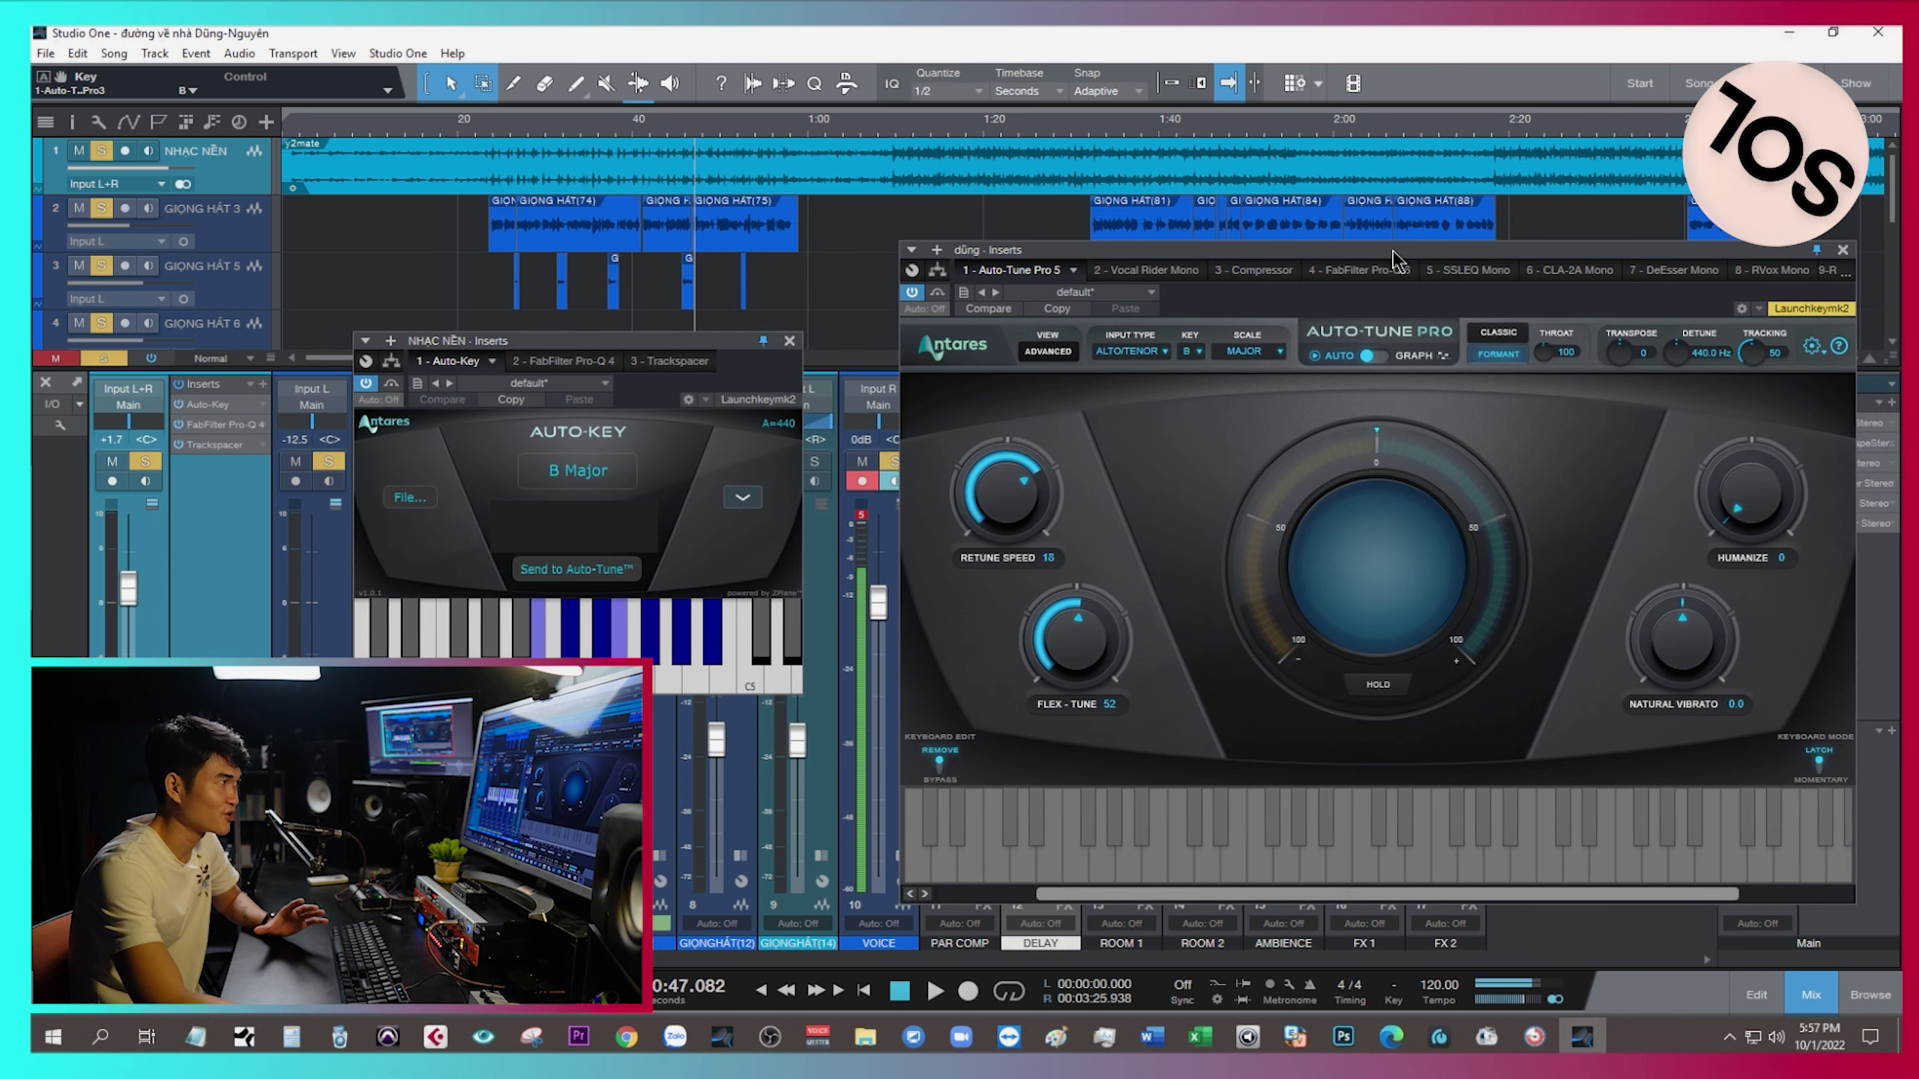
{"action": "left_click", "coordinate": [727, 441]}
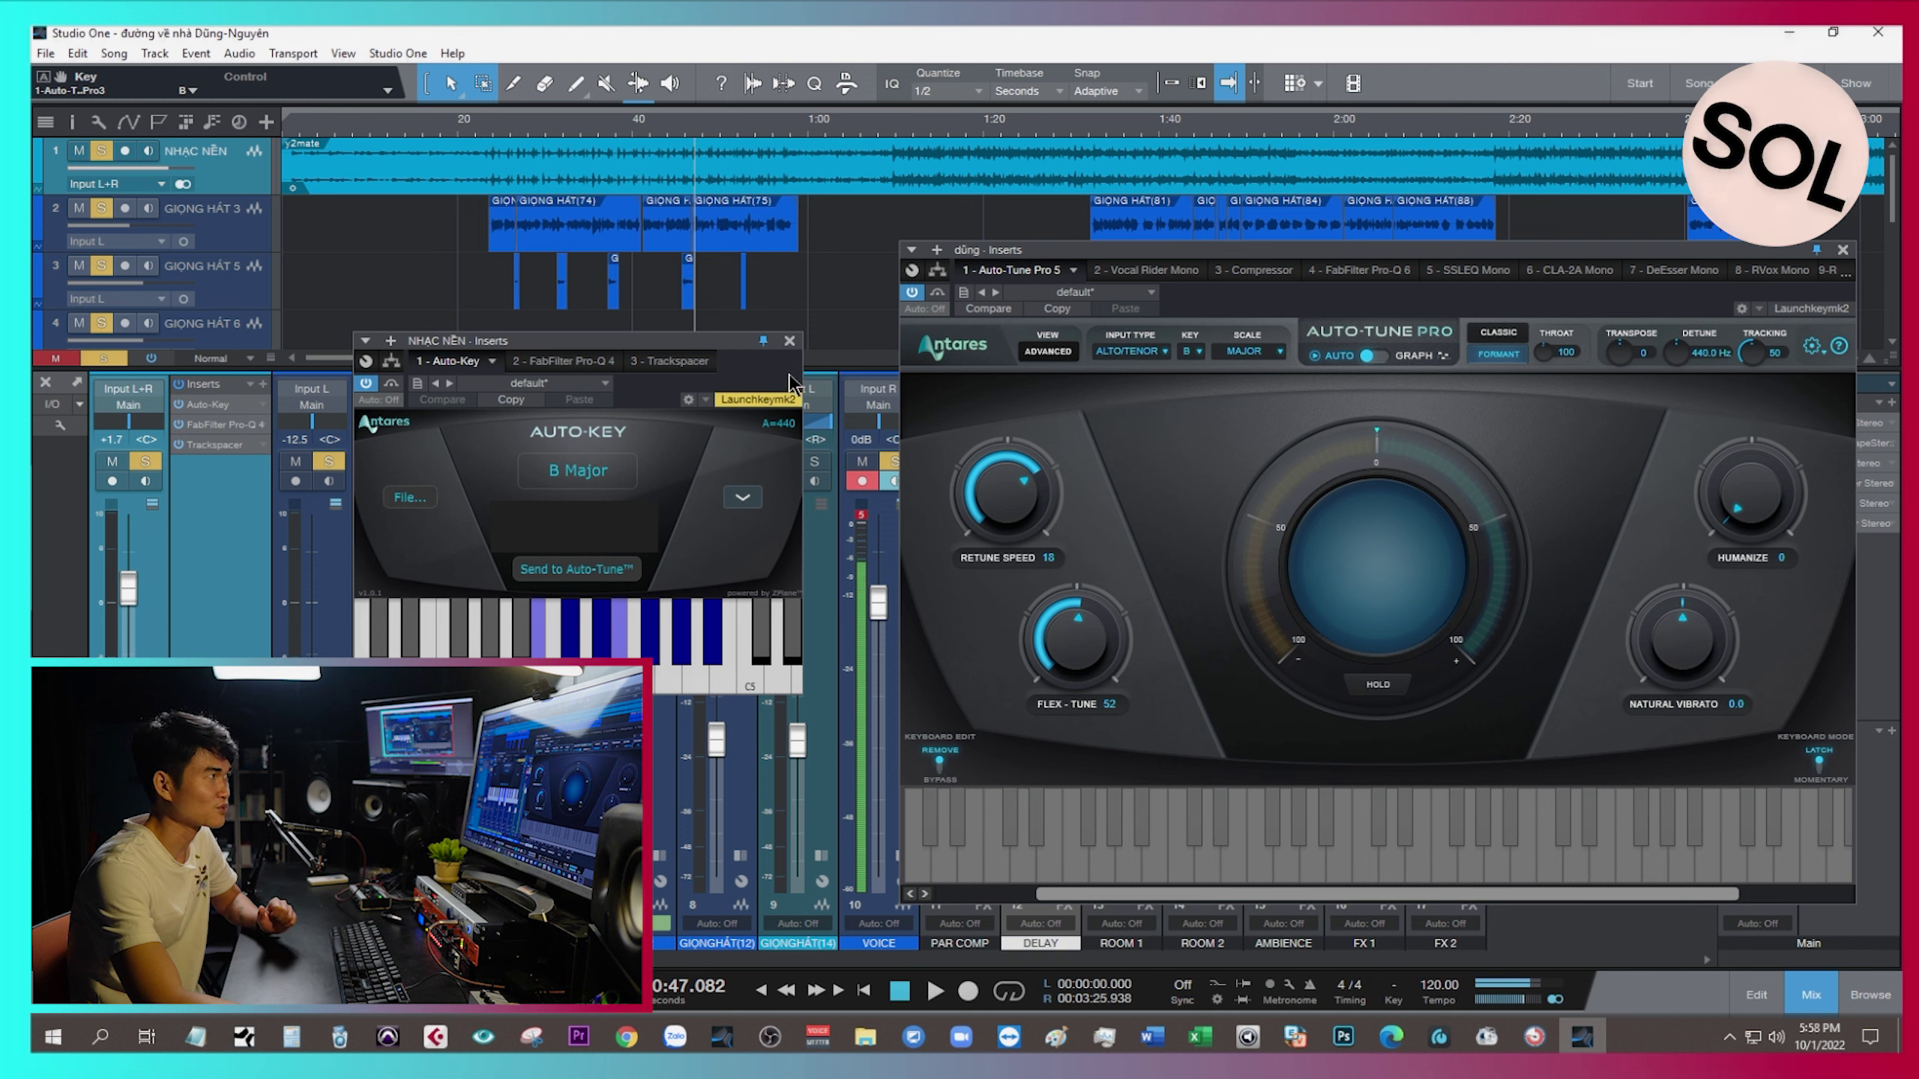
{"action": "left_click_drag", "start_coordinate": [730, 346], "coordinate": [712, 344]}
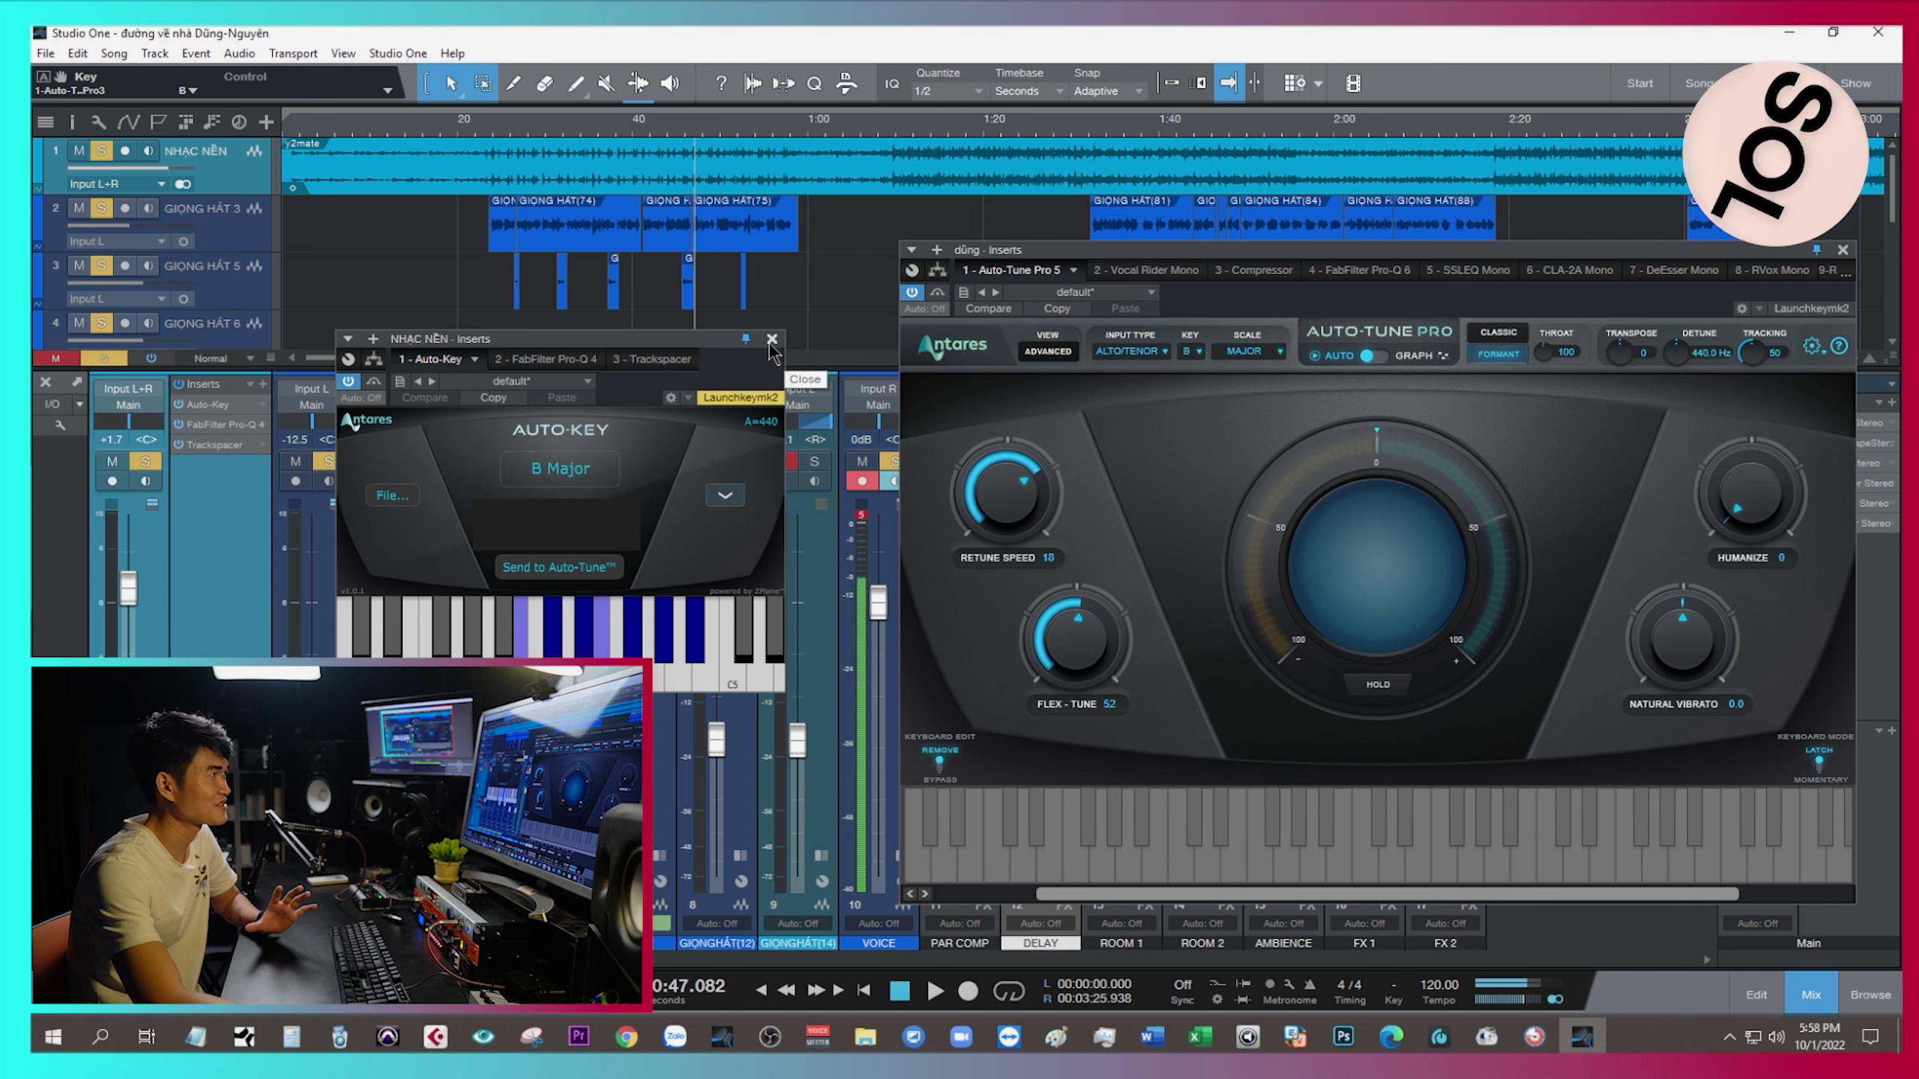
{"action": "left_click", "coordinate": [771, 340]}
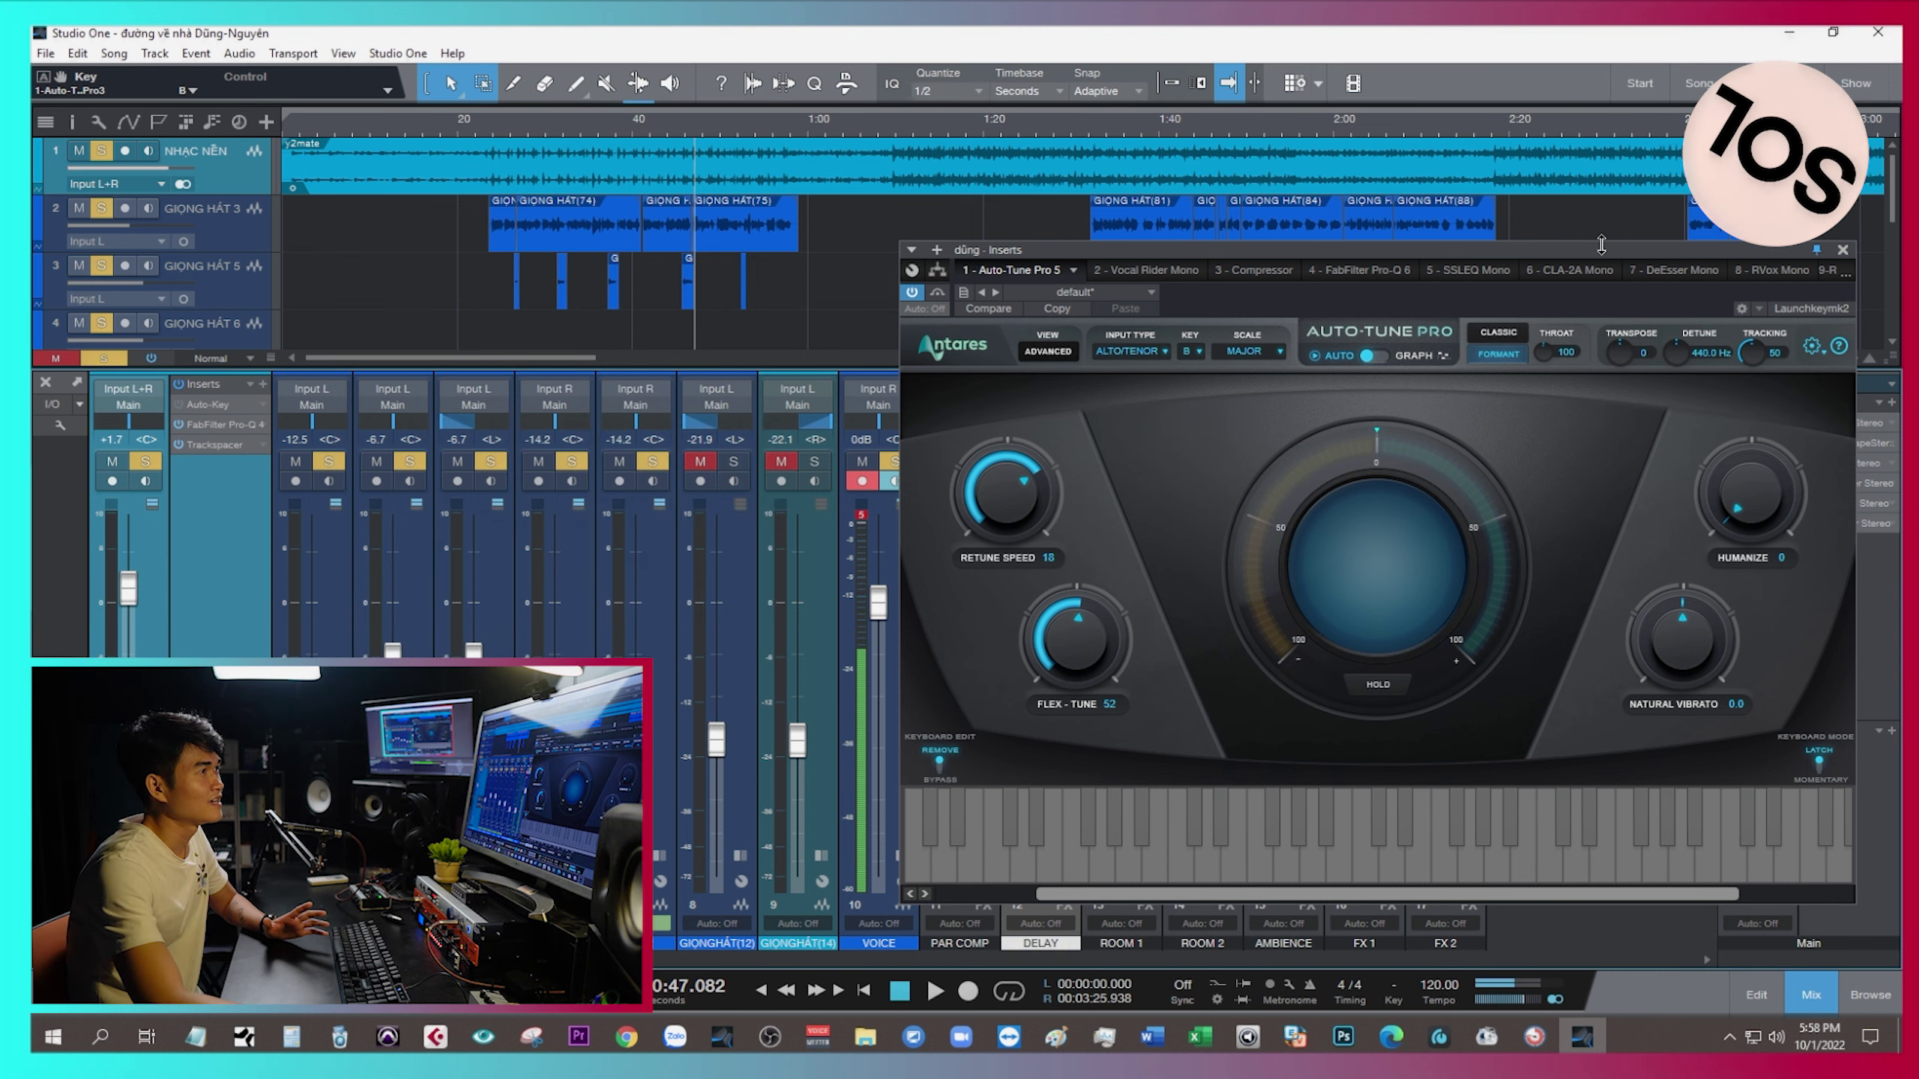
Move the Auto-Tune Pro window clear of the mixer and view its Graph mode before returning to Auto mode.
{"action": "left_click_drag", "start_coordinate": [1602, 245], "coordinate": [1060, 252]}
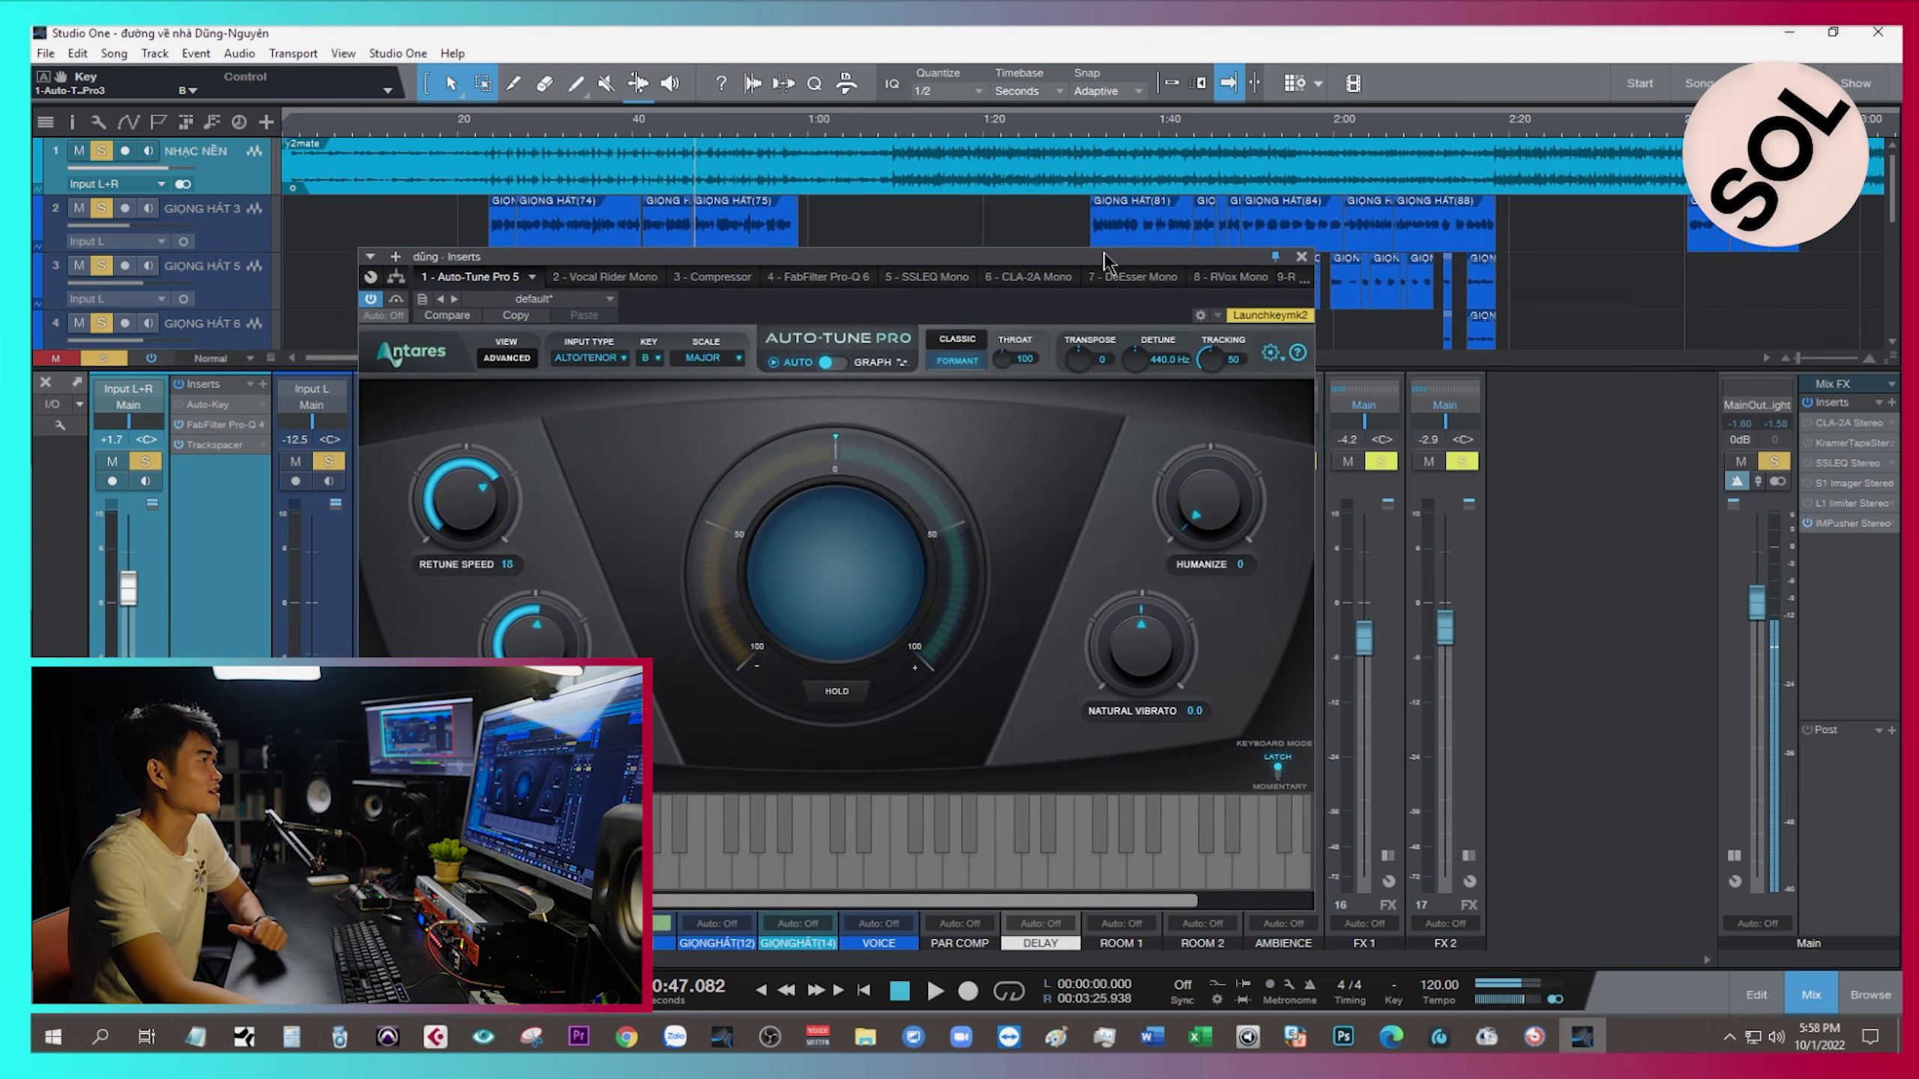
{"action": "left_click_drag", "start_coordinate": [1102, 257], "coordinate": [1582, 257]}
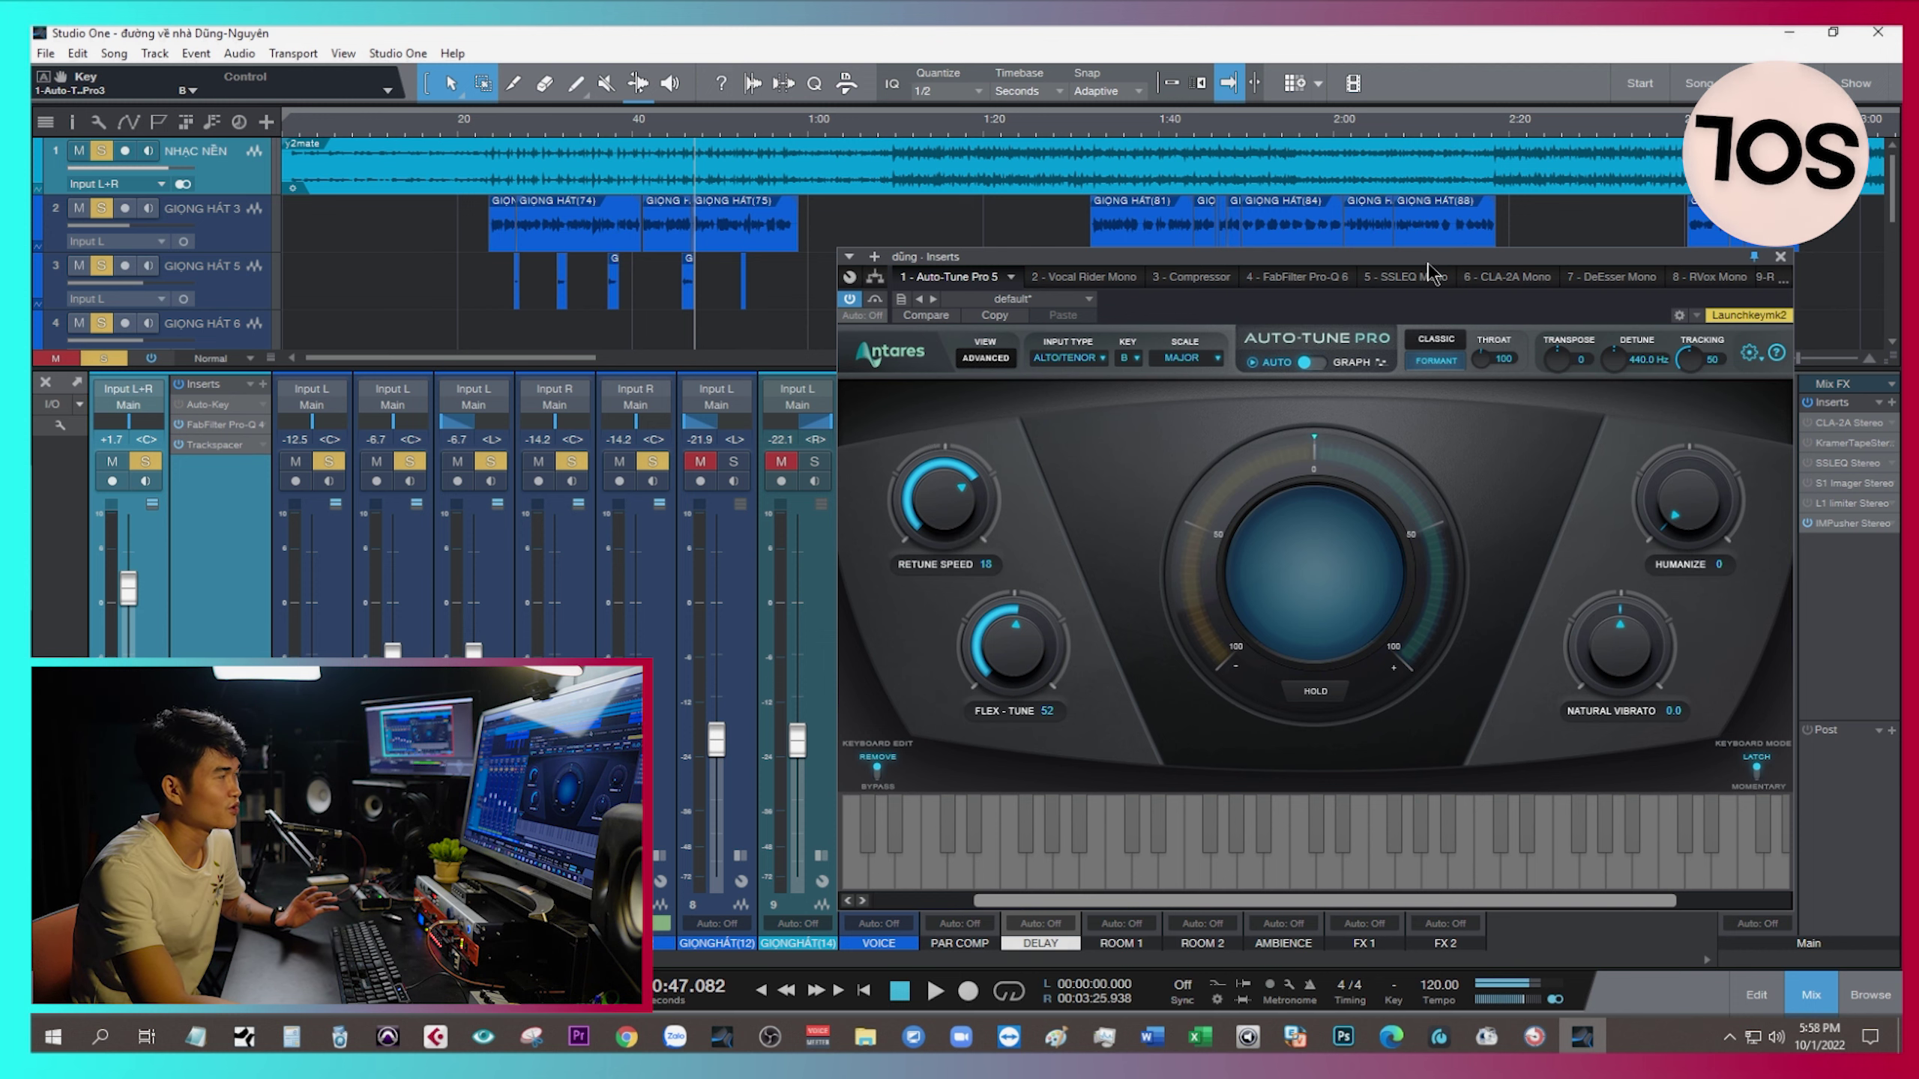
{"action": "left_click_drag", "start_coordinate": [1428, 261], "coordinate": [1256, 173]}
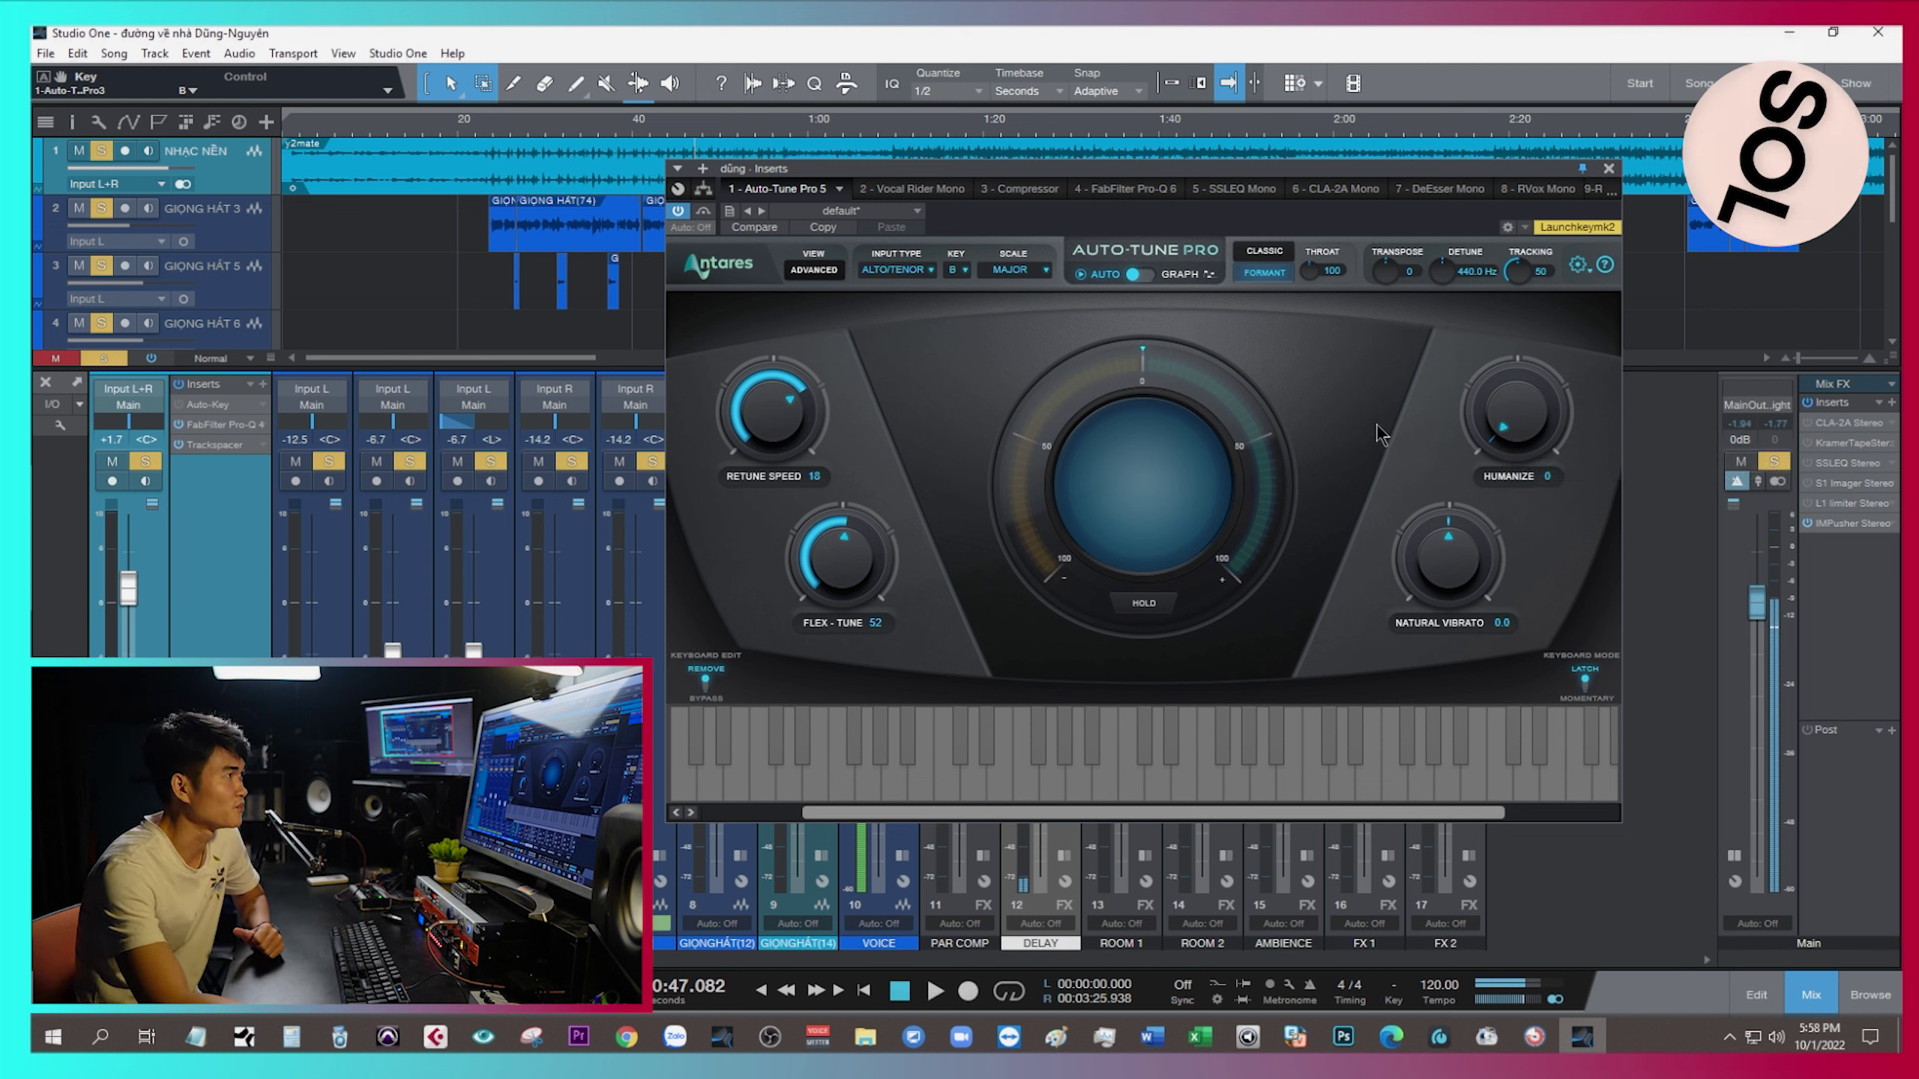
{"action": "left_click", "coordinate": [1148, 277]}
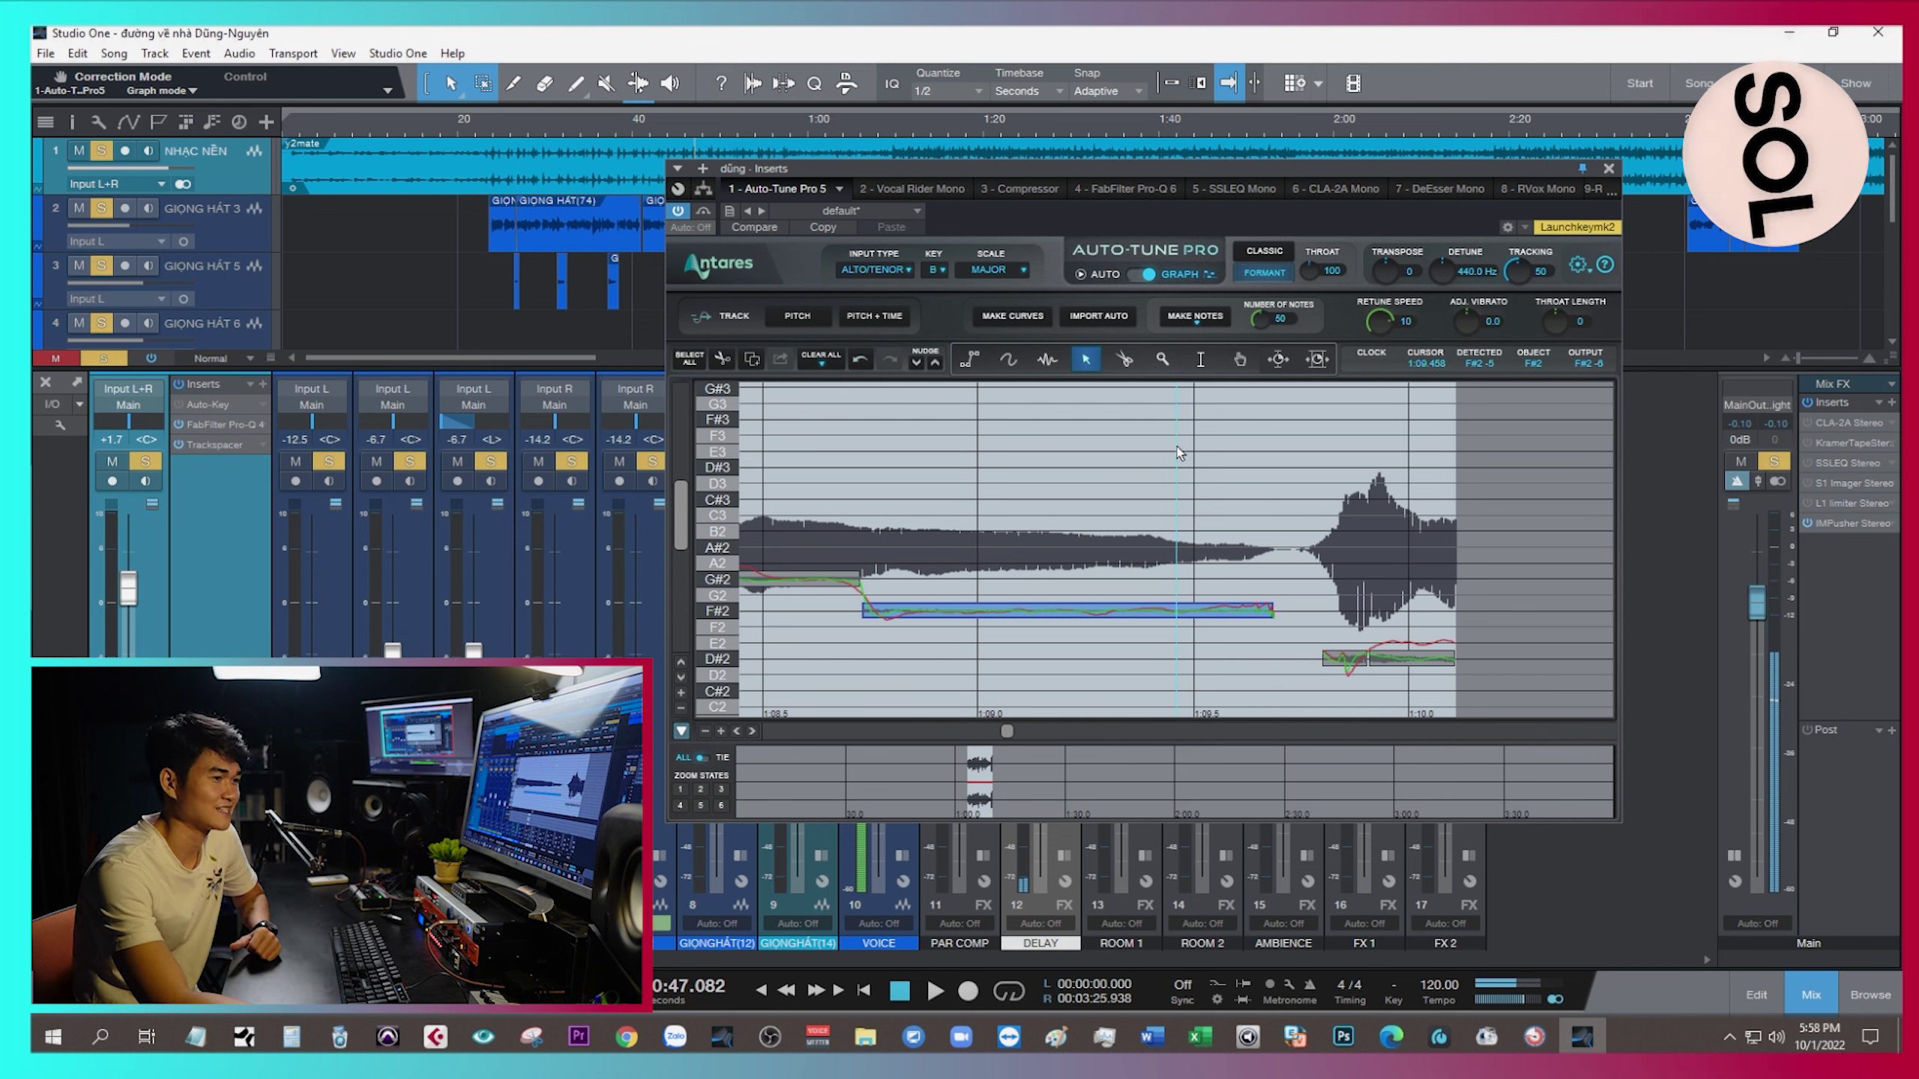
{"action": "left_click", "coordinate": [1138, 275]}
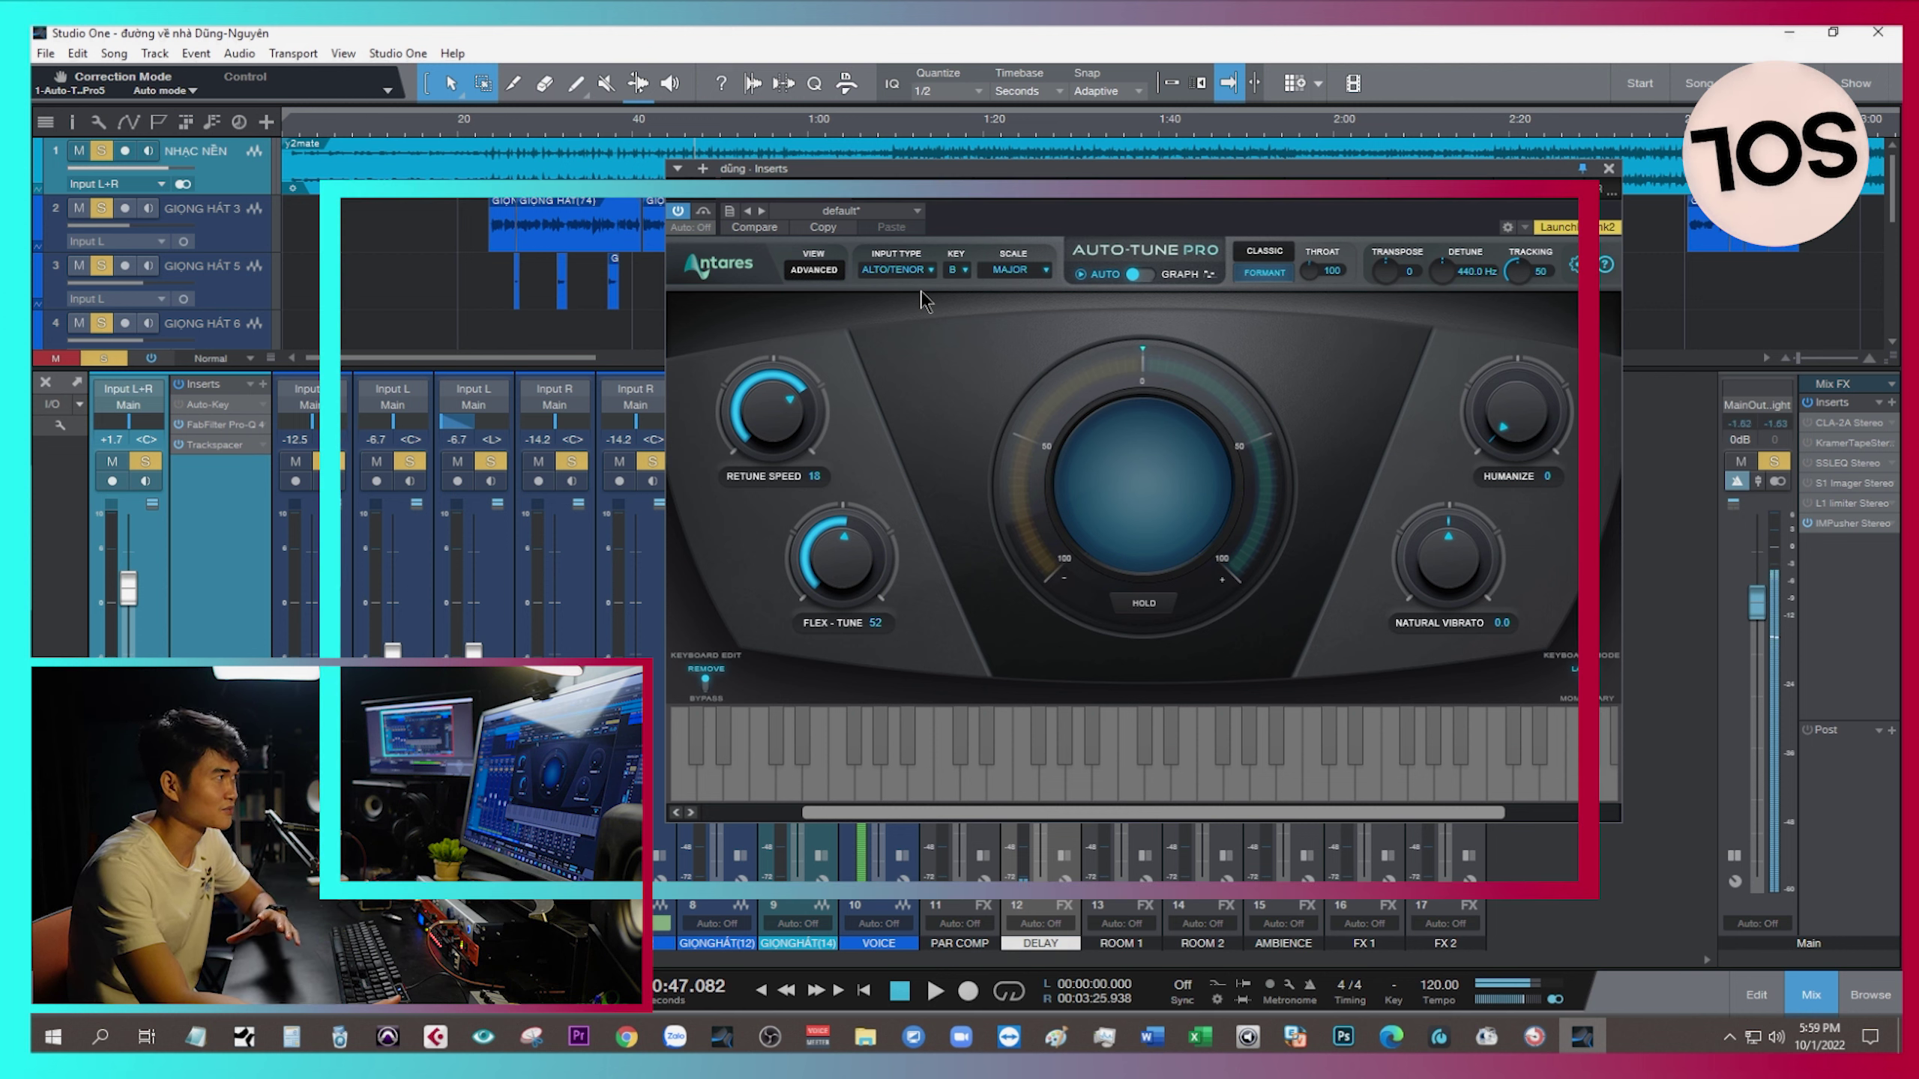
Set Auto-Tune Pro's input type to Low Male and audition the track 5 vocal from about 1:00.
{"action": "left_click", "coordinate": [907, 272]}
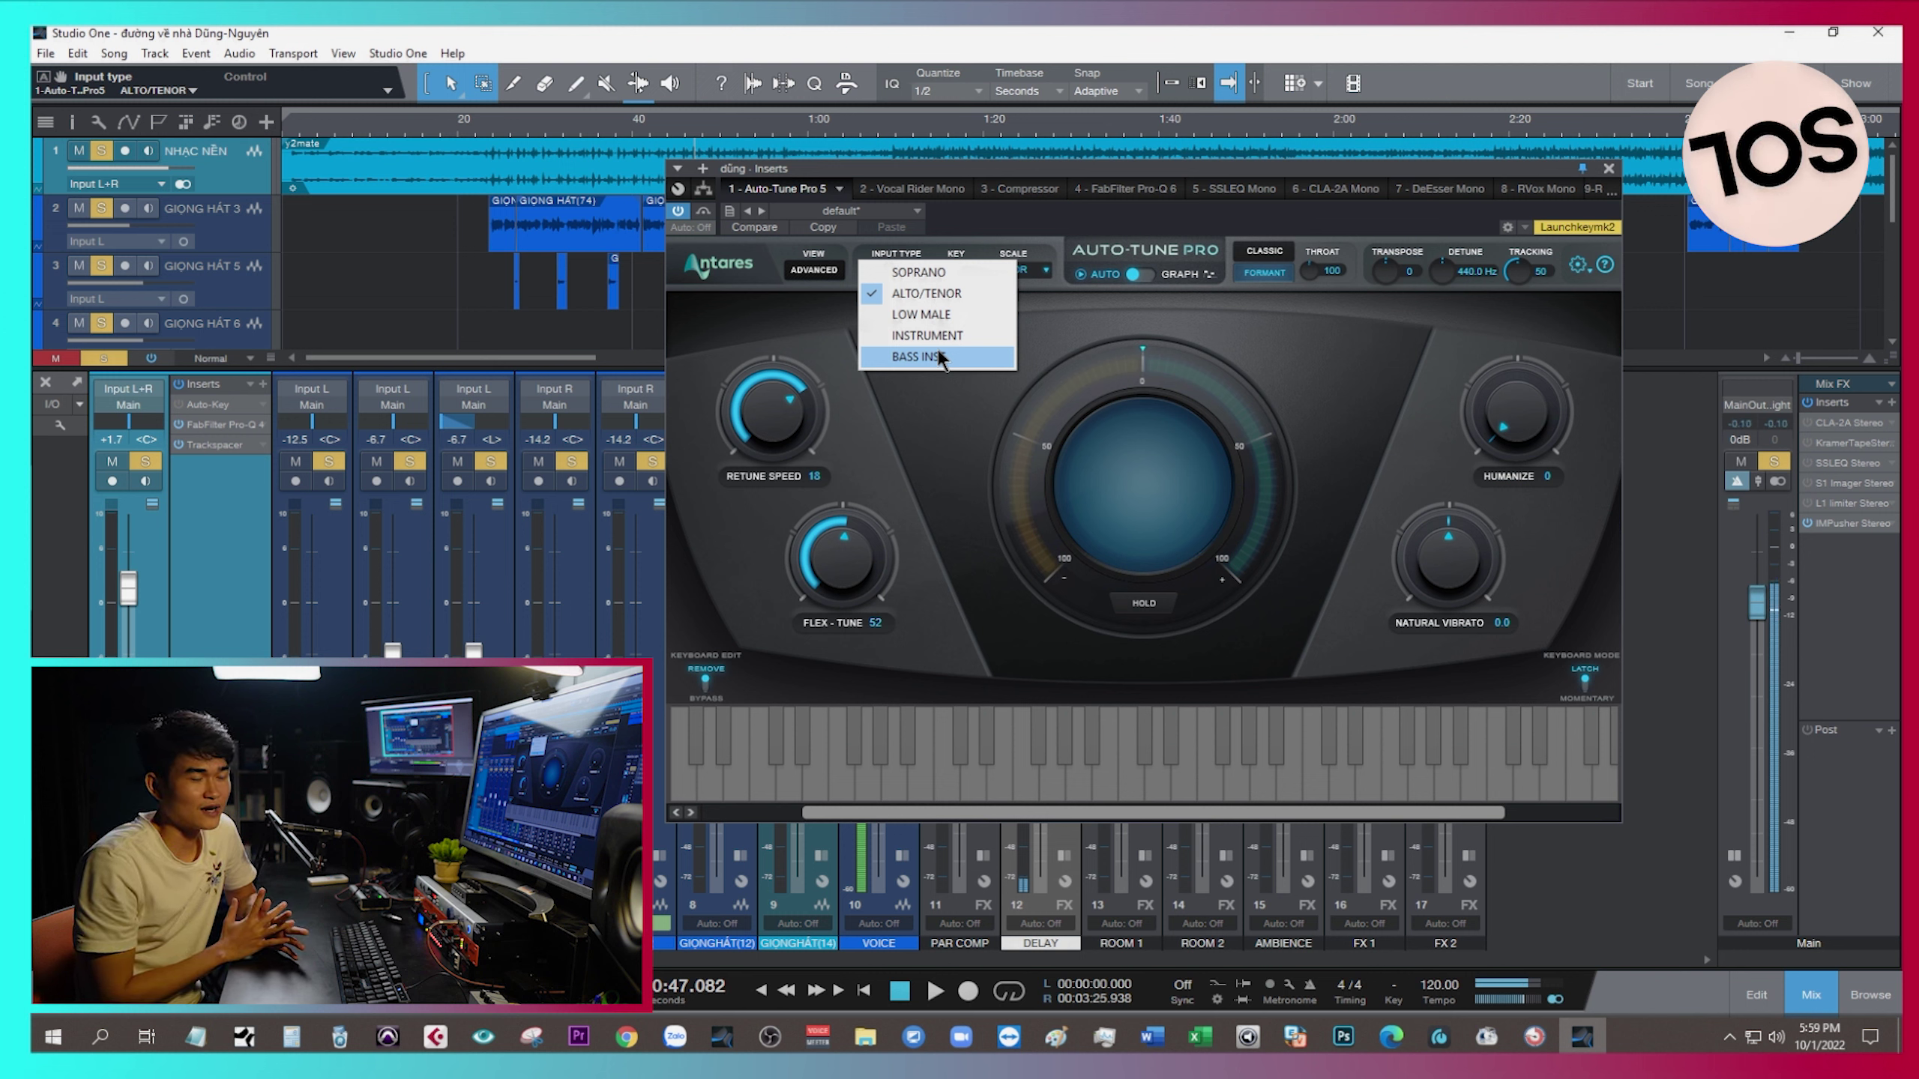
{"action": "key", "text": "Escape"}
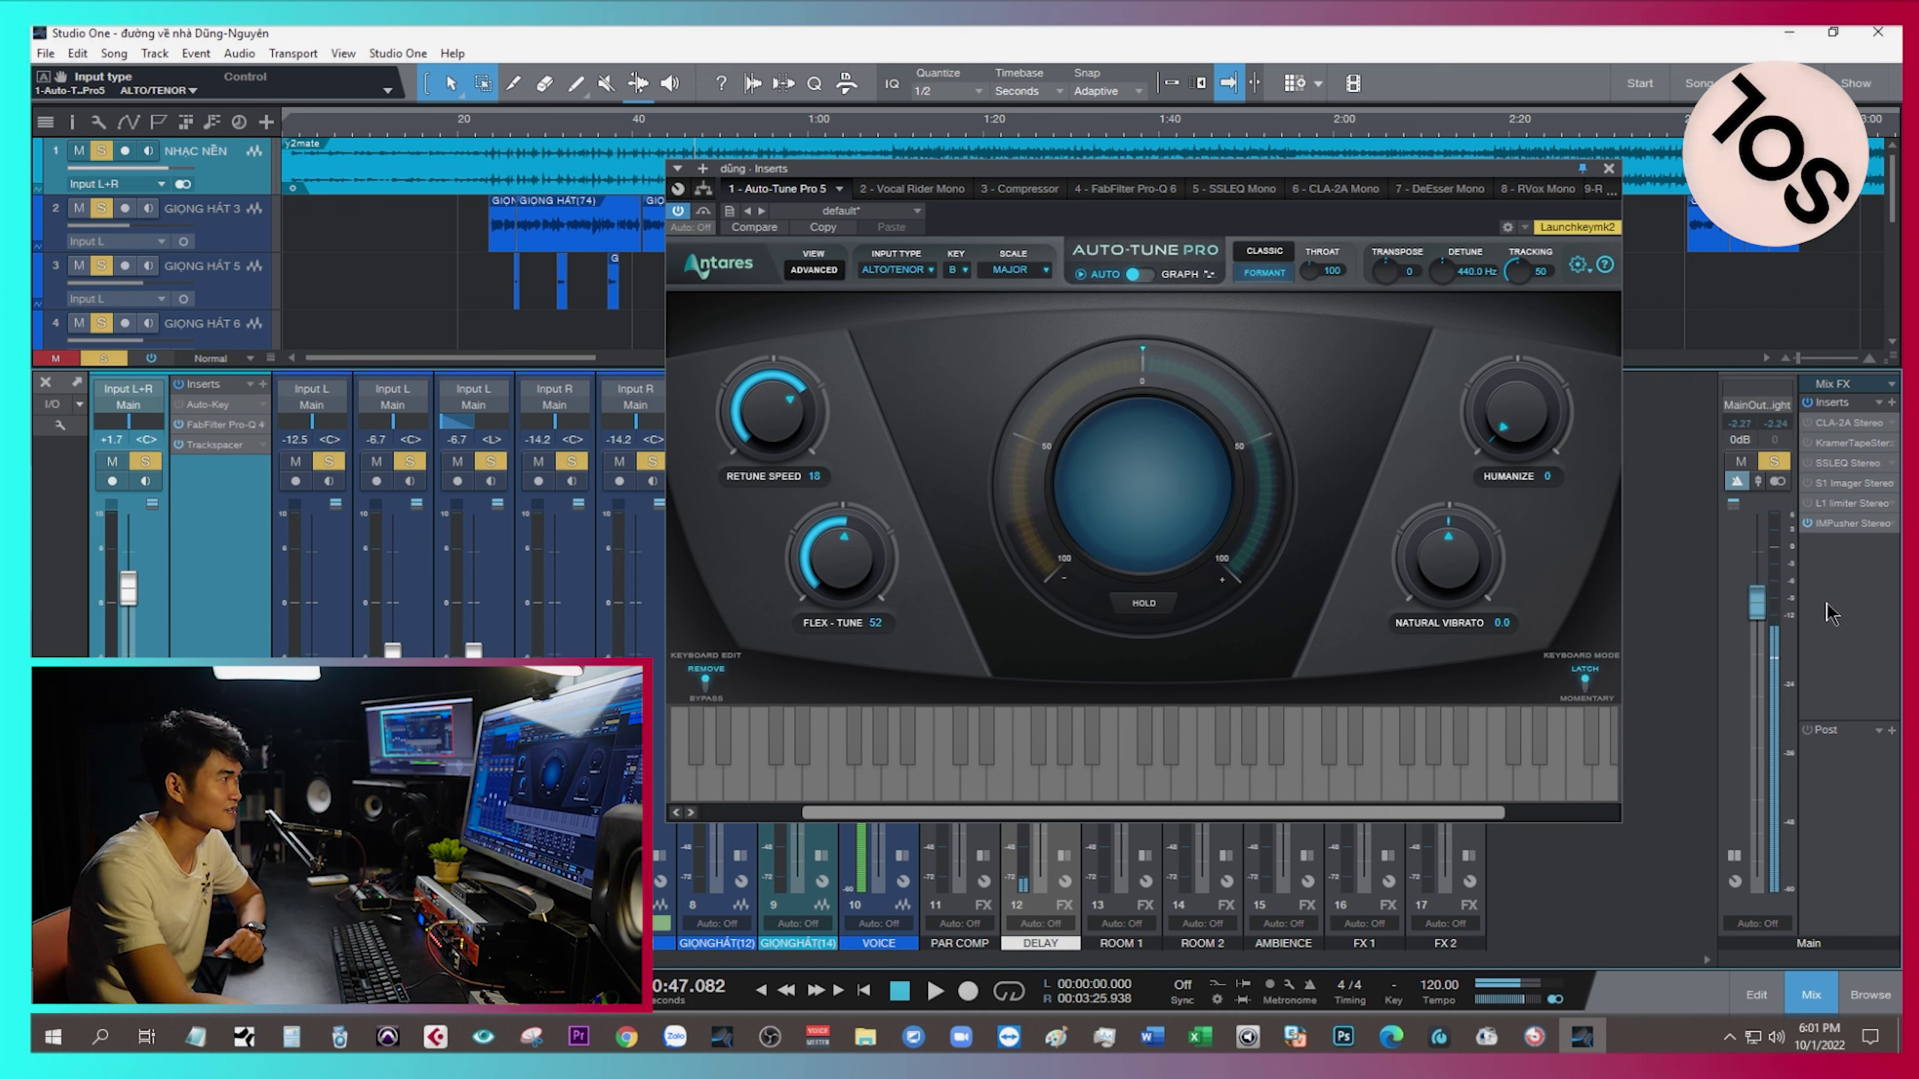
{"action": "left_click", "coordinate": [906, 276]}
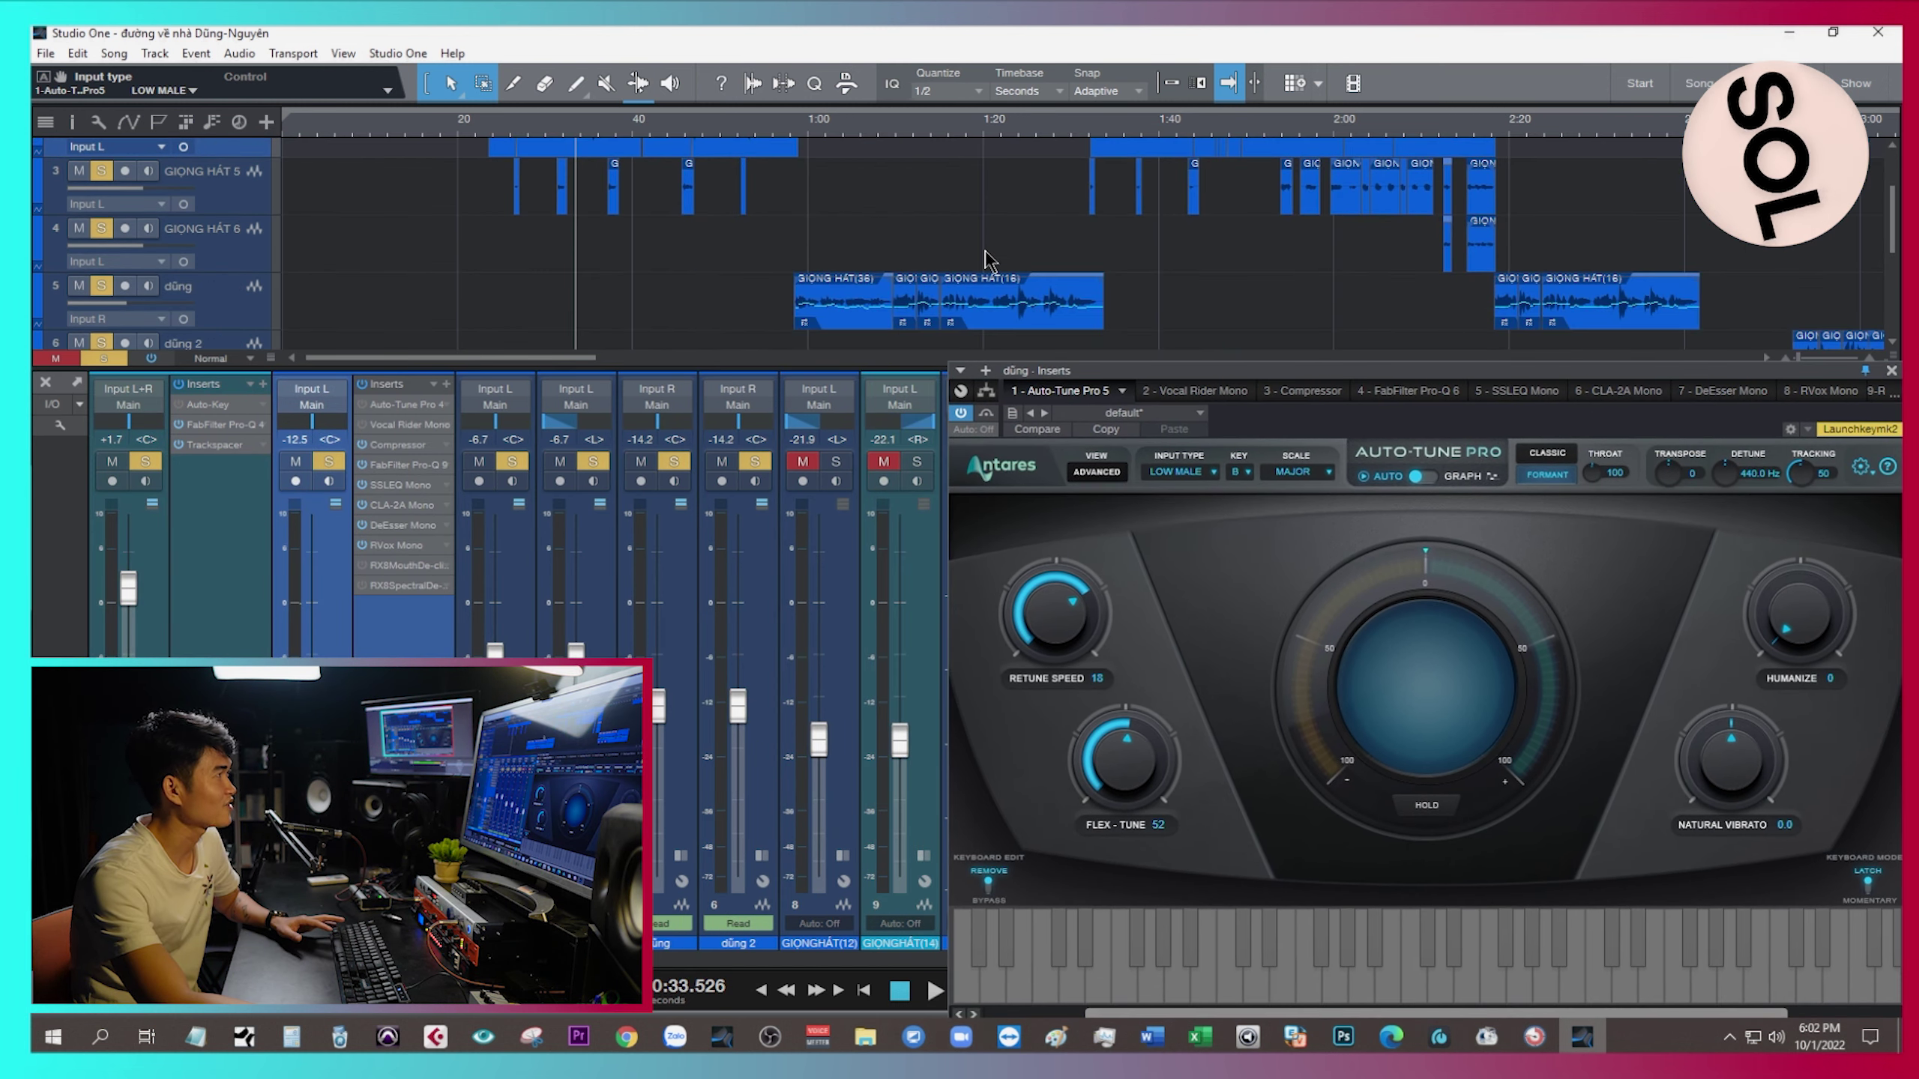
{"action": "left_click", "coordinate": [817, 123]}
{"action": "scroll", "coordinate": [1013, 152], "scroll_direction": "up", "scroll_amount": 3}
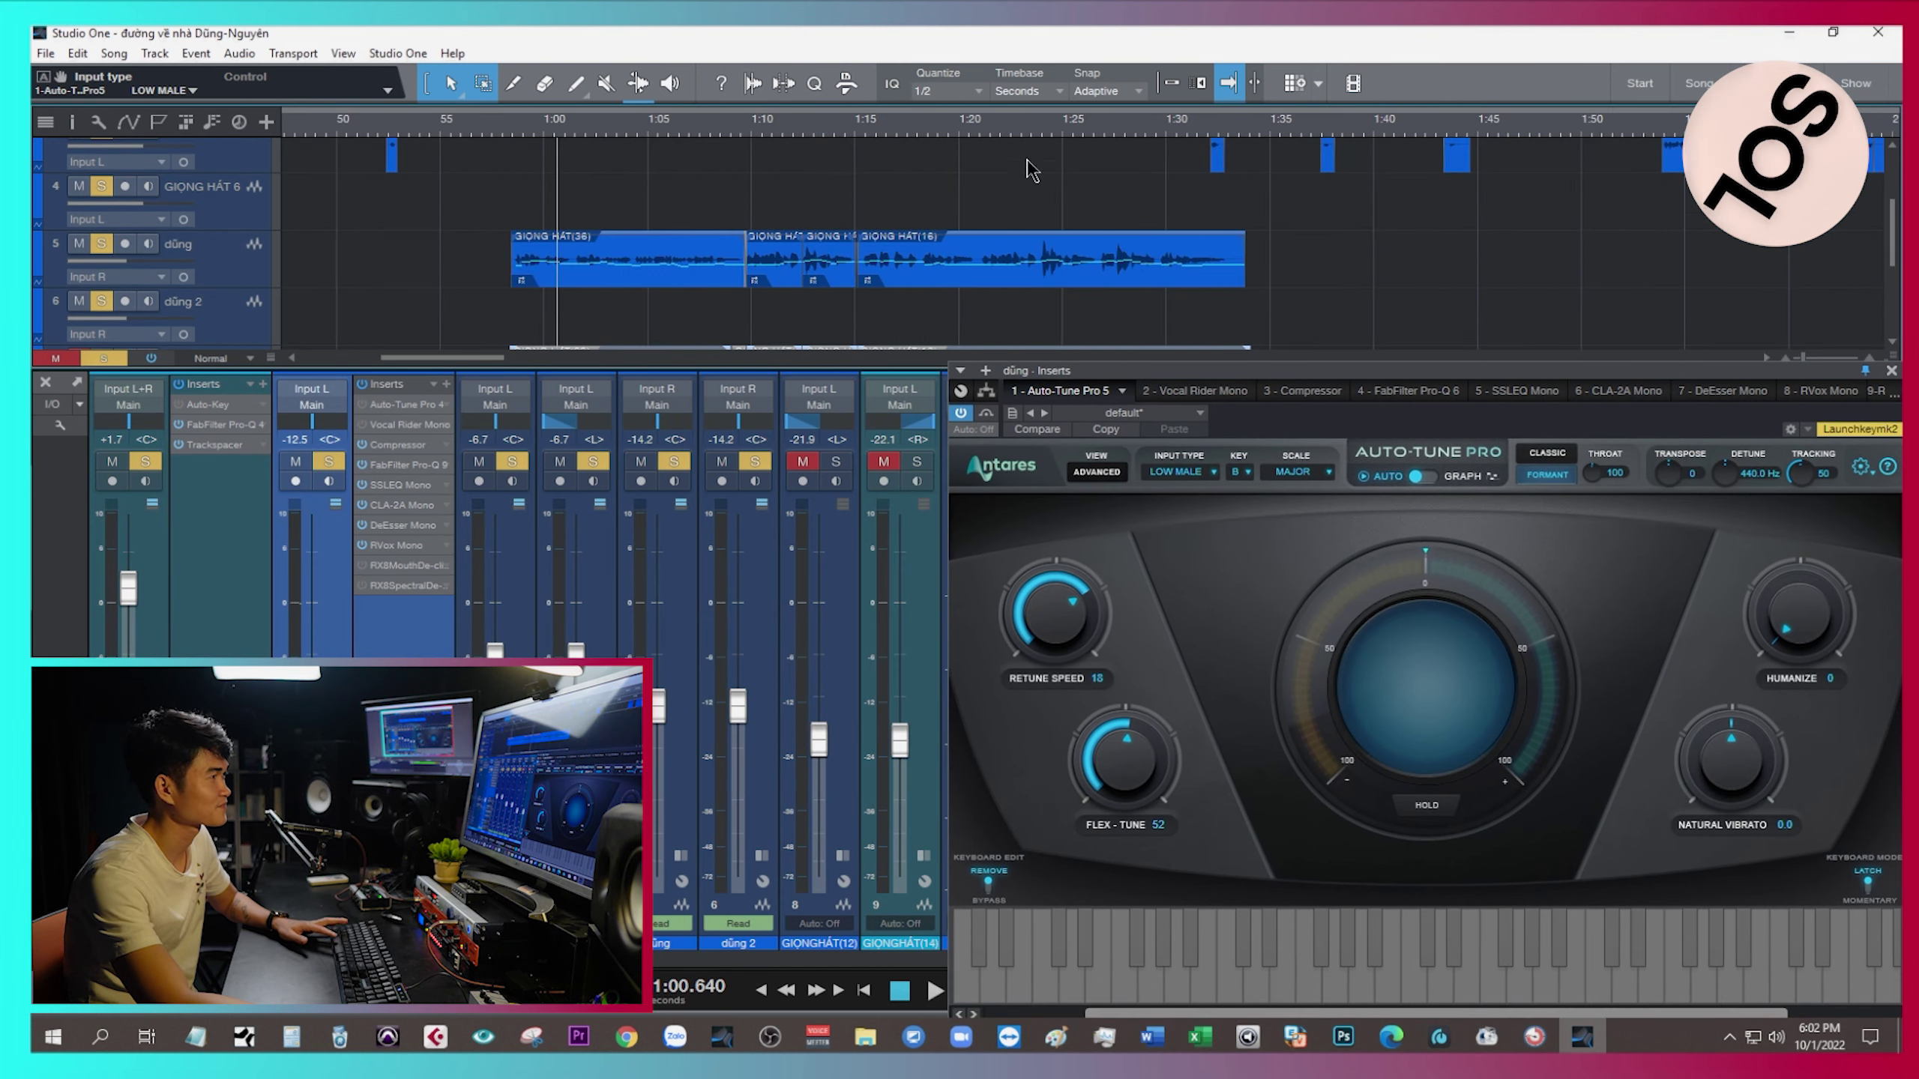
{"action": "left_click_drag", "start_coordinate": [1356, 380], "coordinate": [1159, 342]}
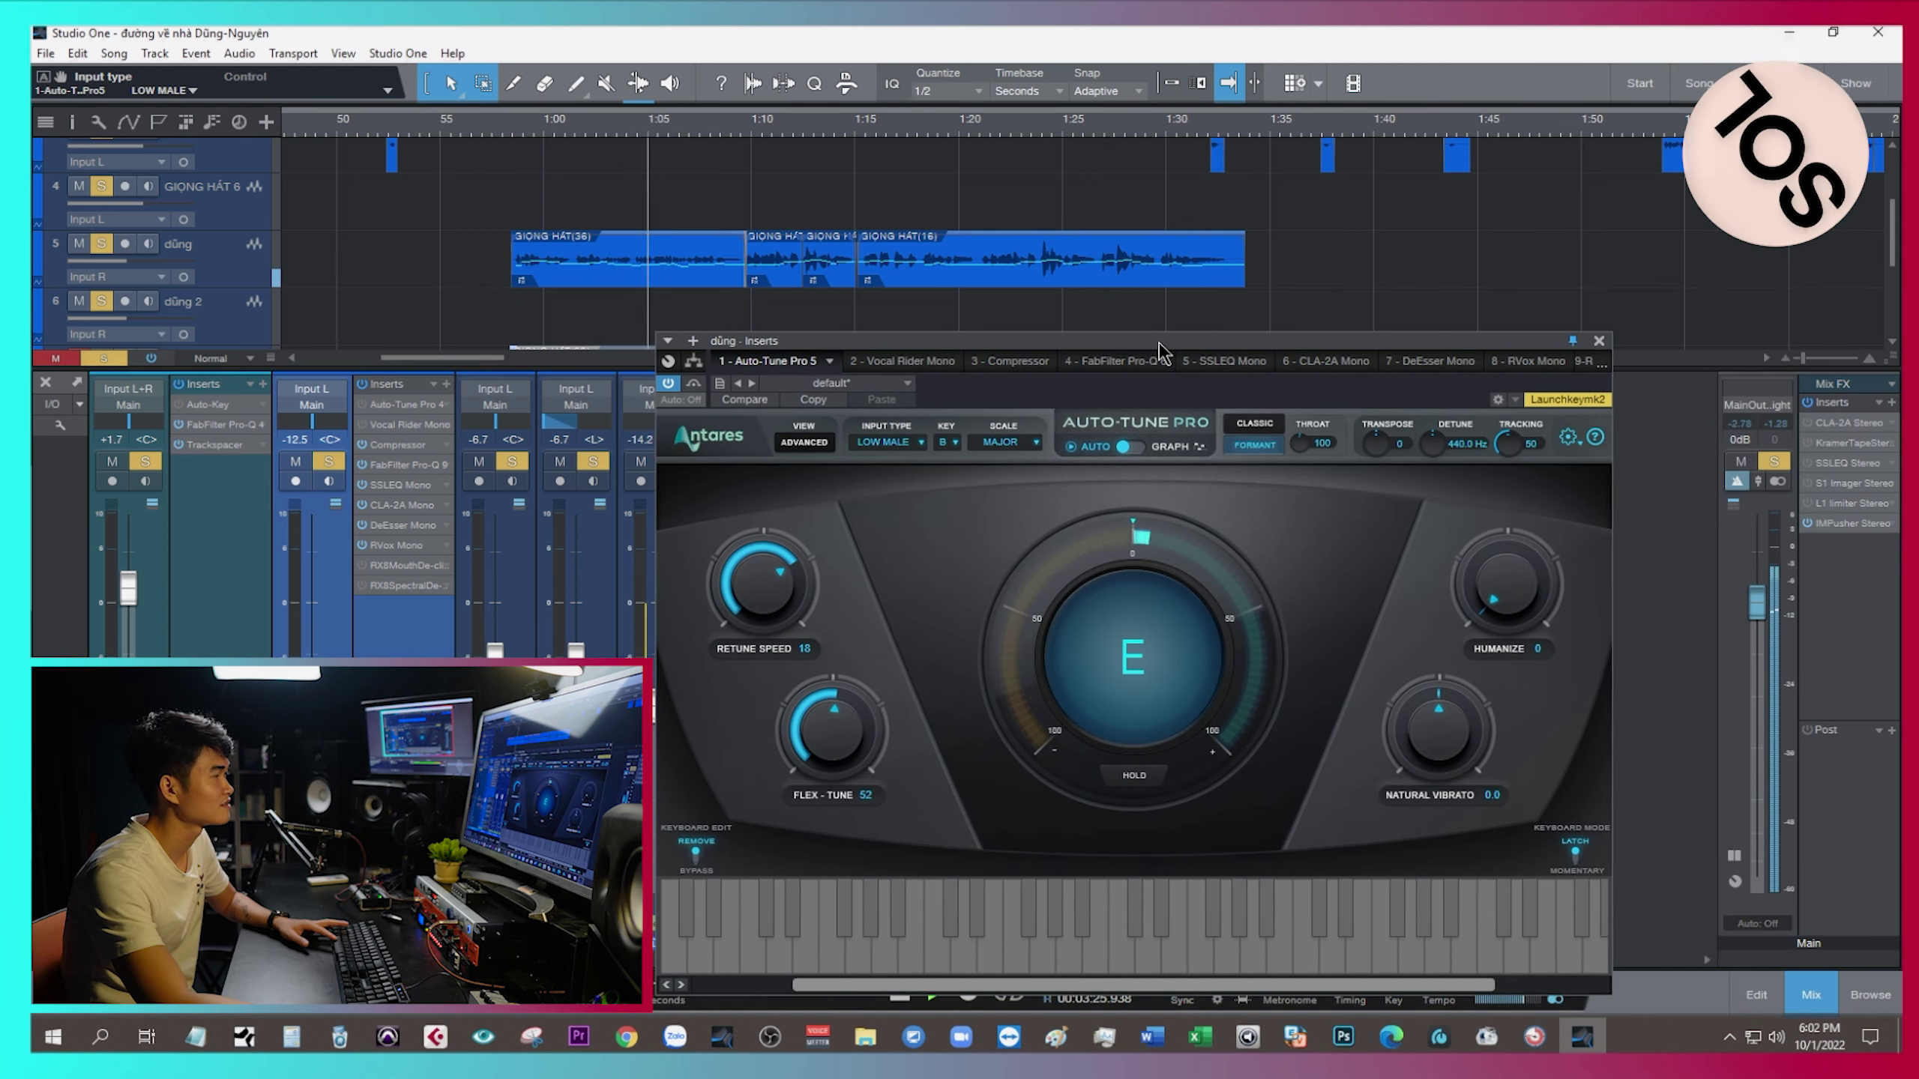
Set the input type to Alto/Tenor and review the available scales, keeping Major.
{"action": "left_click", "coordinate": [909, 445]}
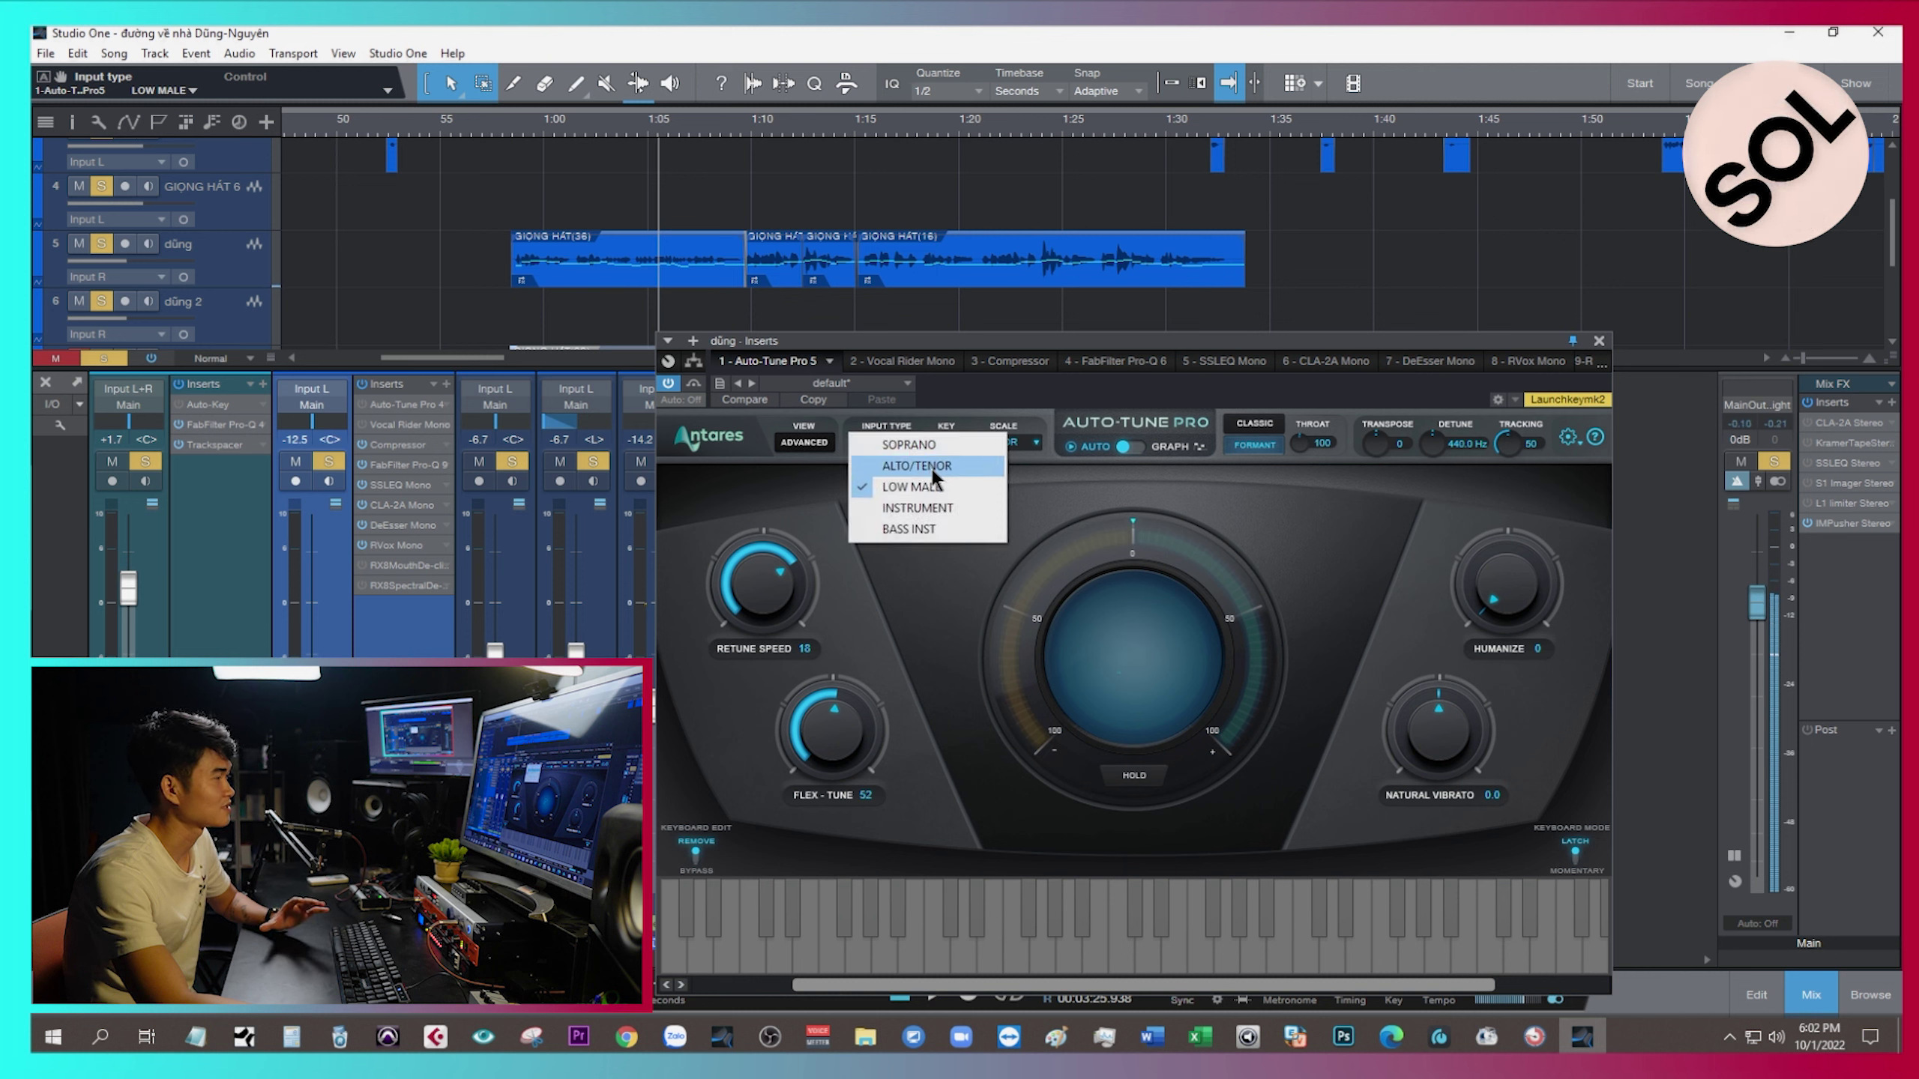
{"action": "left_click", "coordinate": [923, 468]}
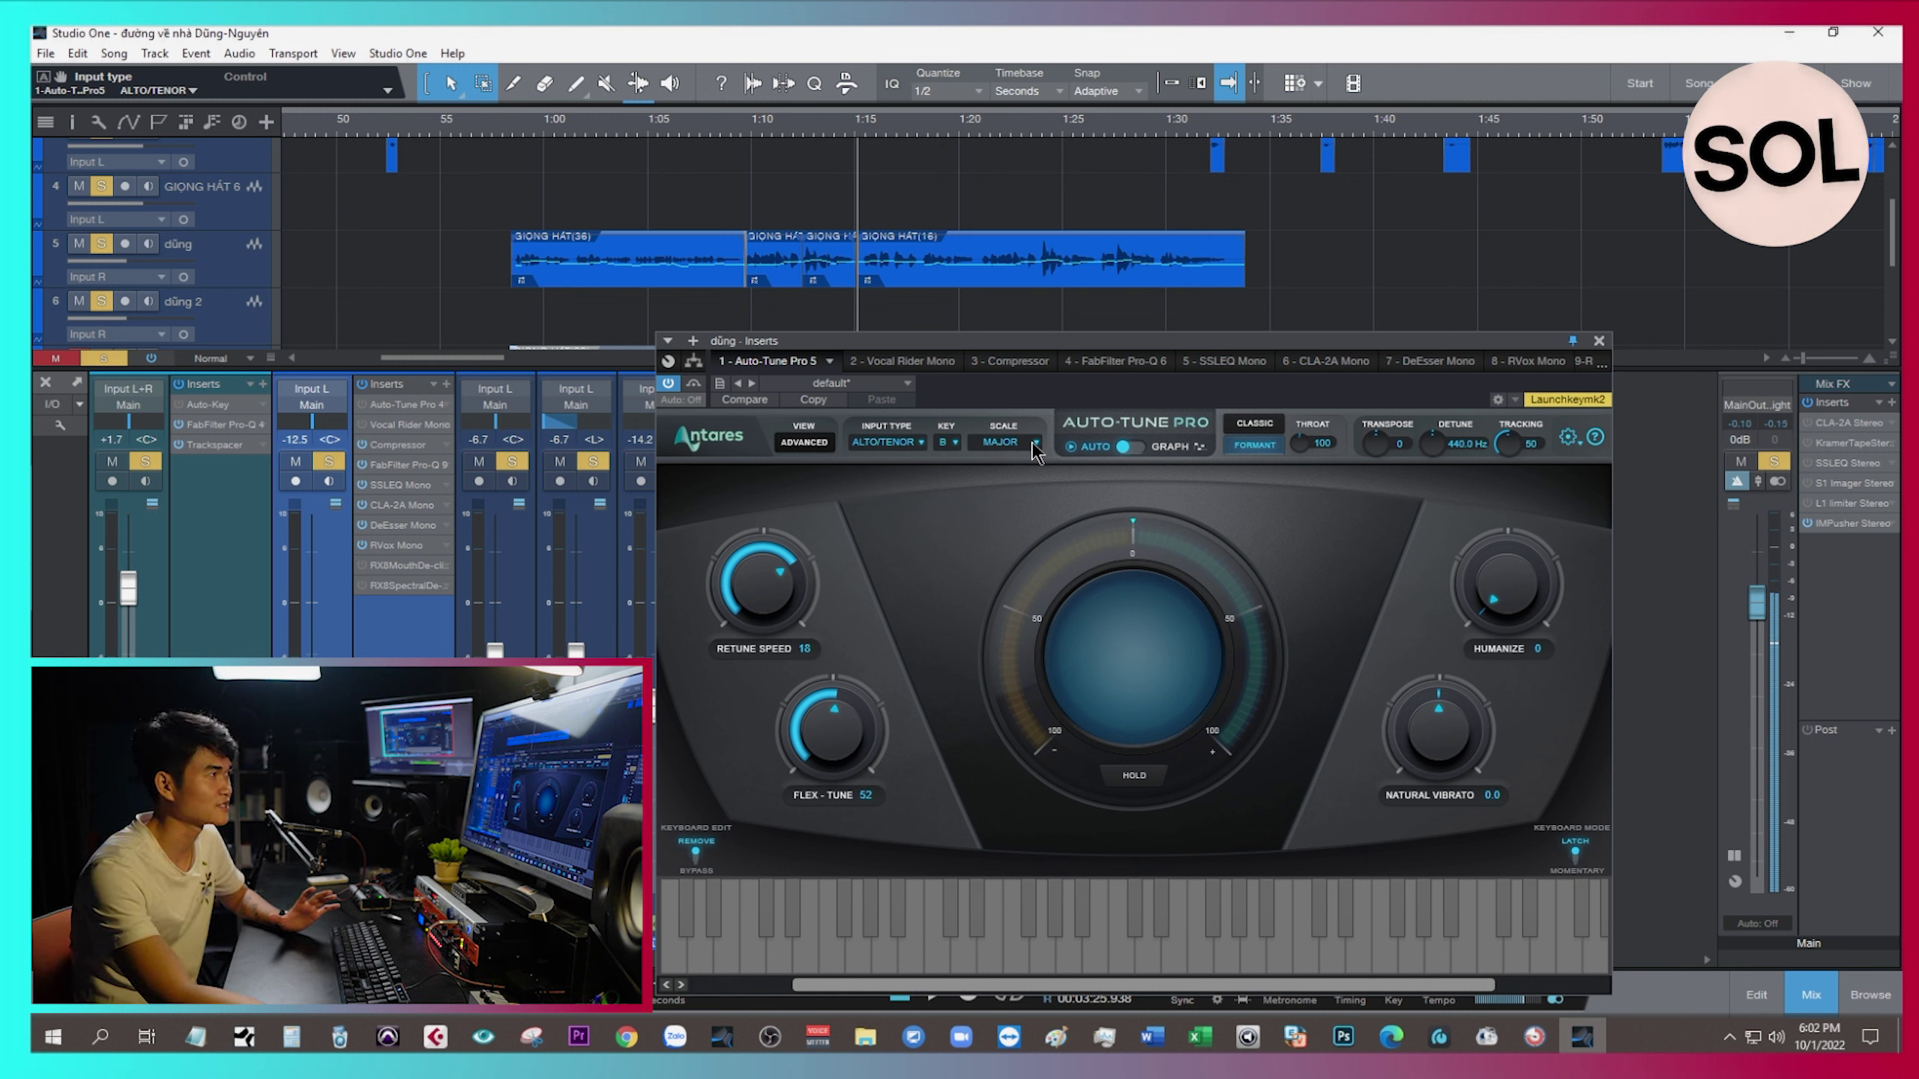
{"action": "left_click", "coordinate": [1002, 442]}
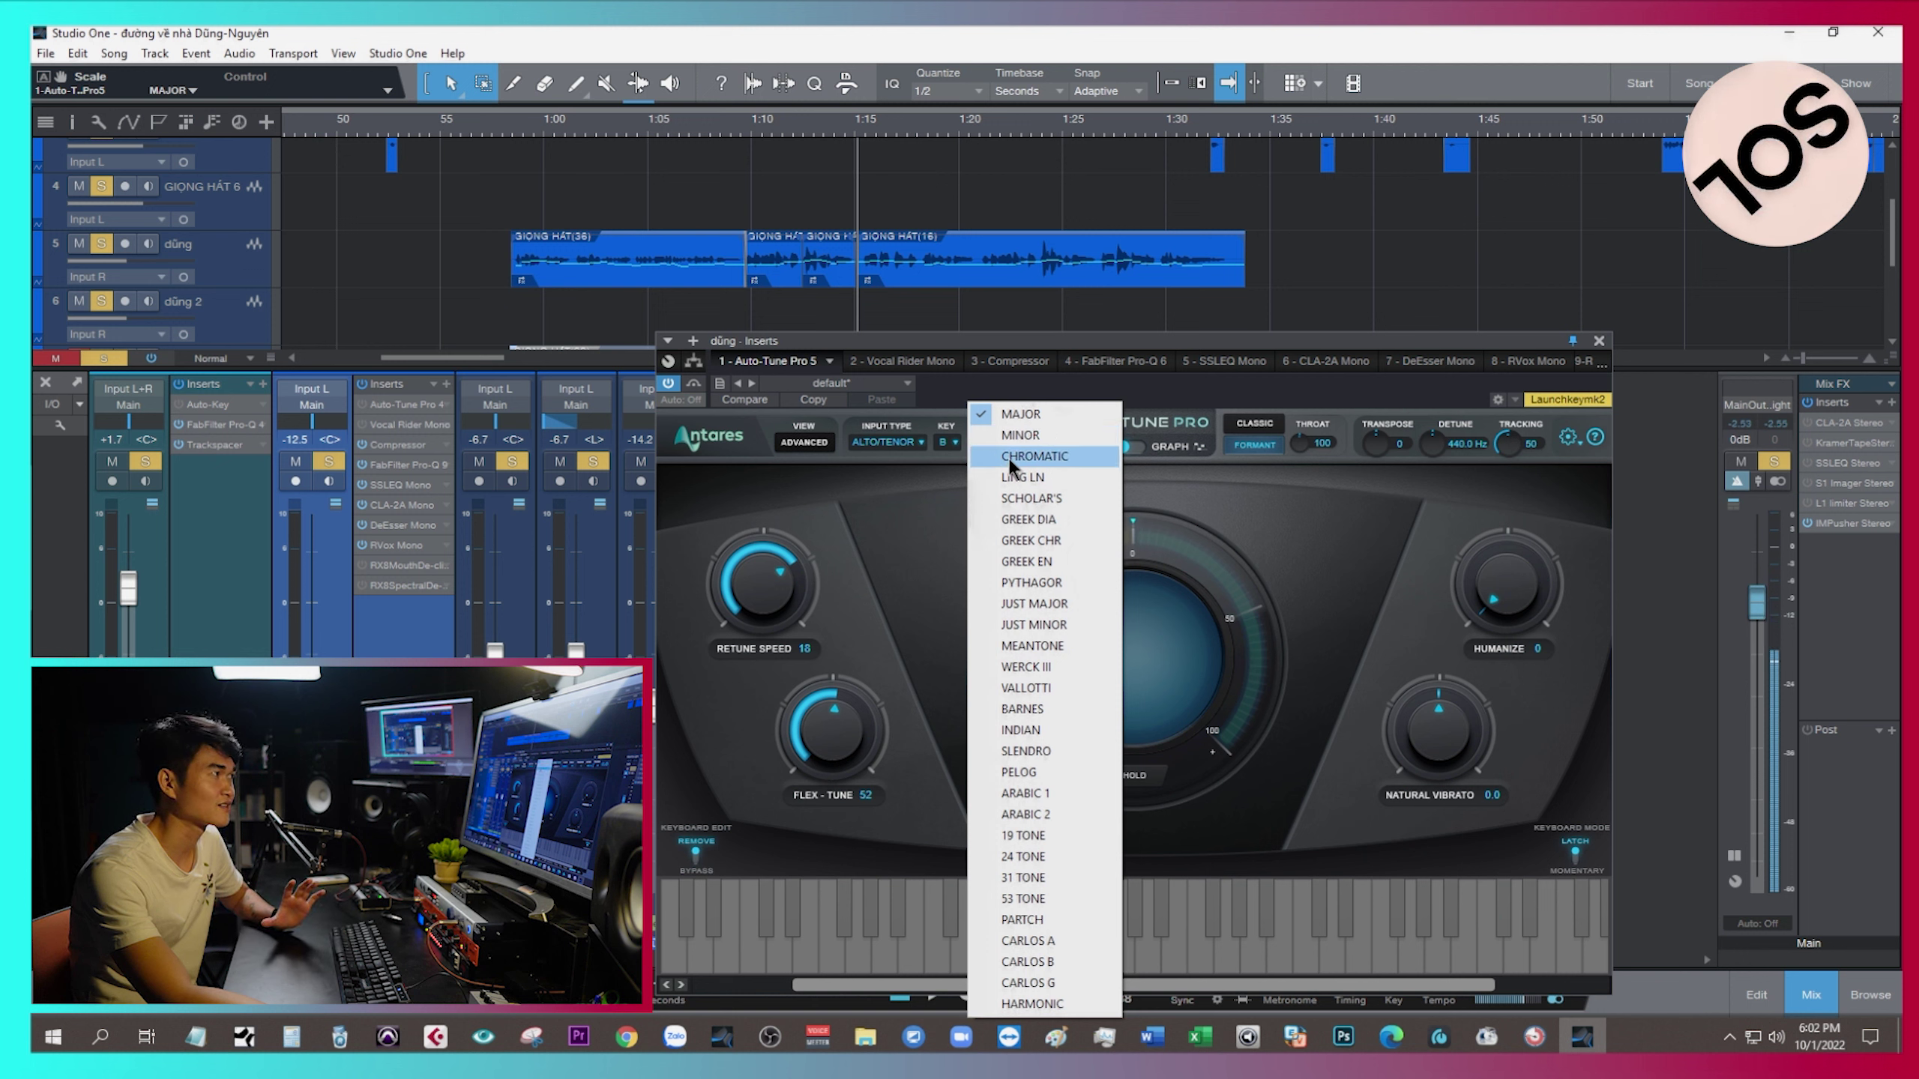
{"action": "left_click", "coordinate": [904, 512]}
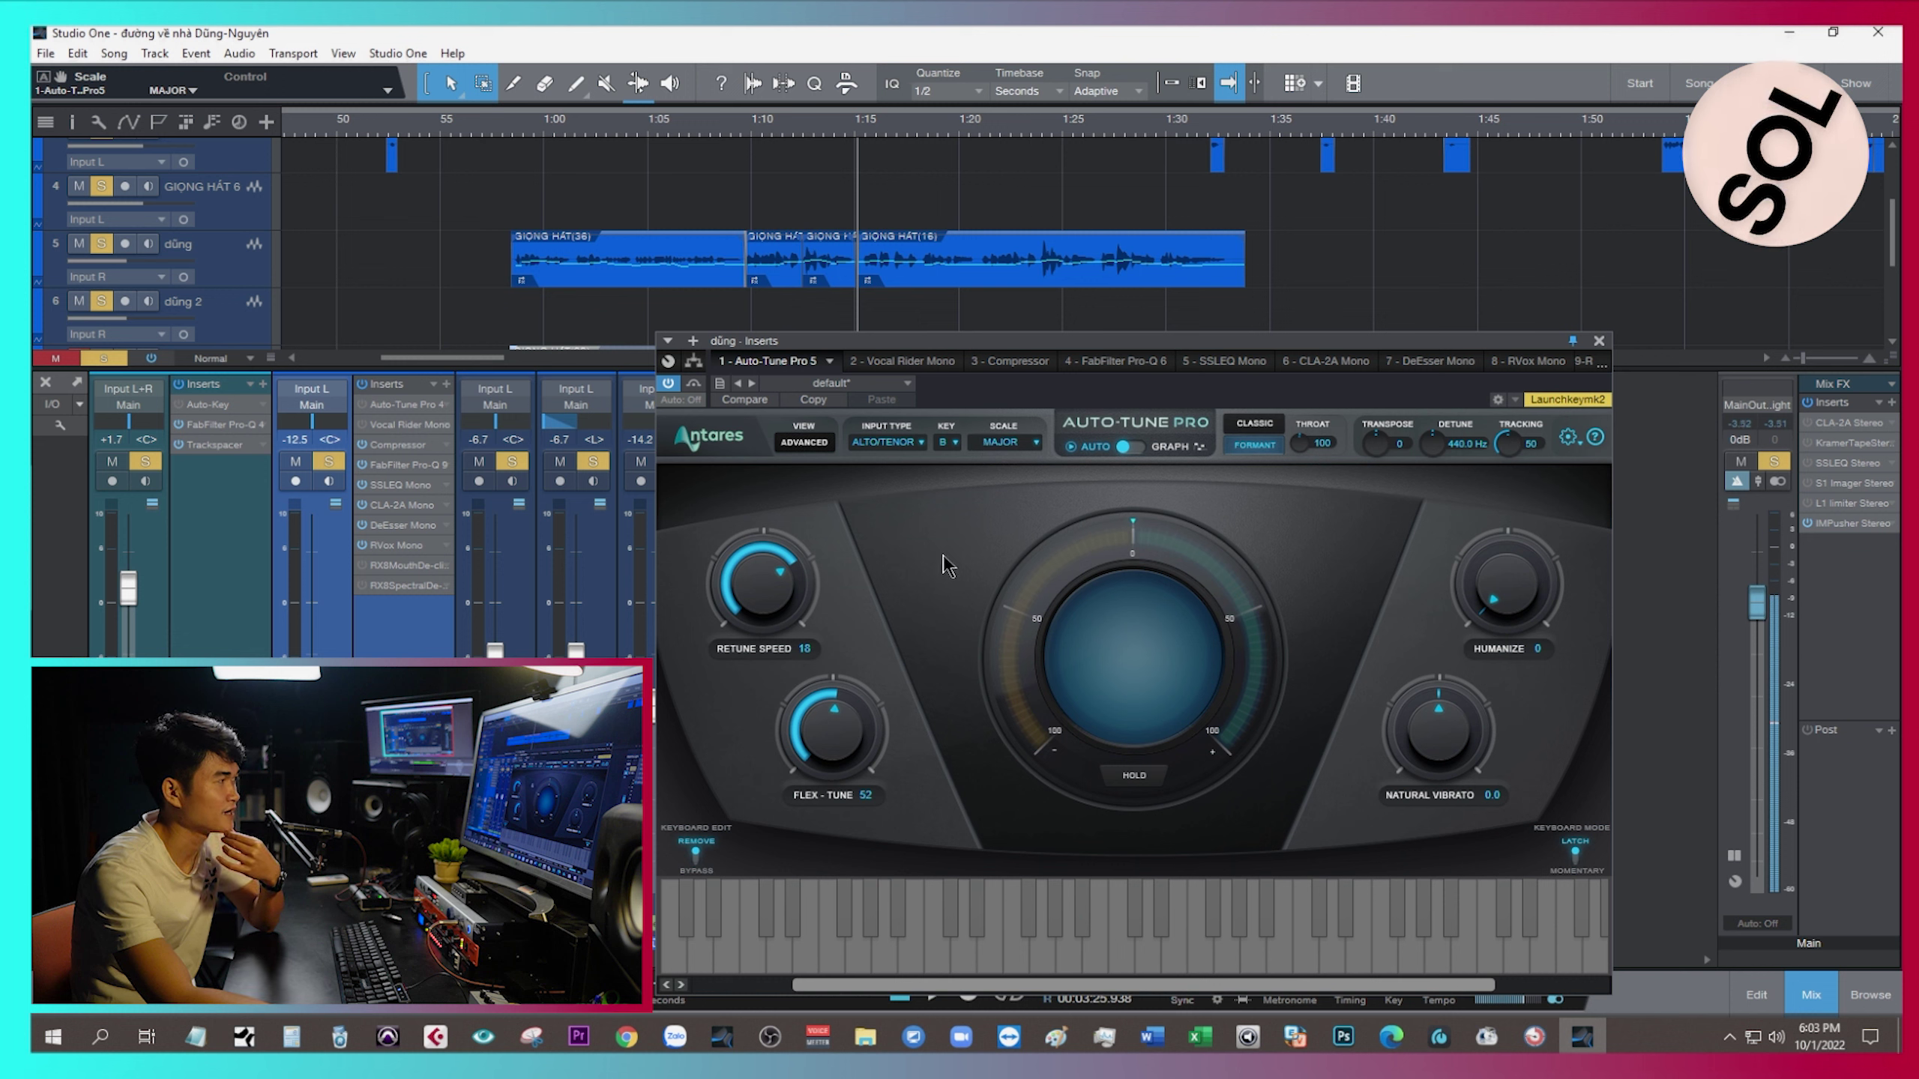
Set Auto-Tune Pro's Retune Speed to 0.
{"action": "left_click_drag", "start_coordinate": [762, 594], "coordinate": [760, 541]}
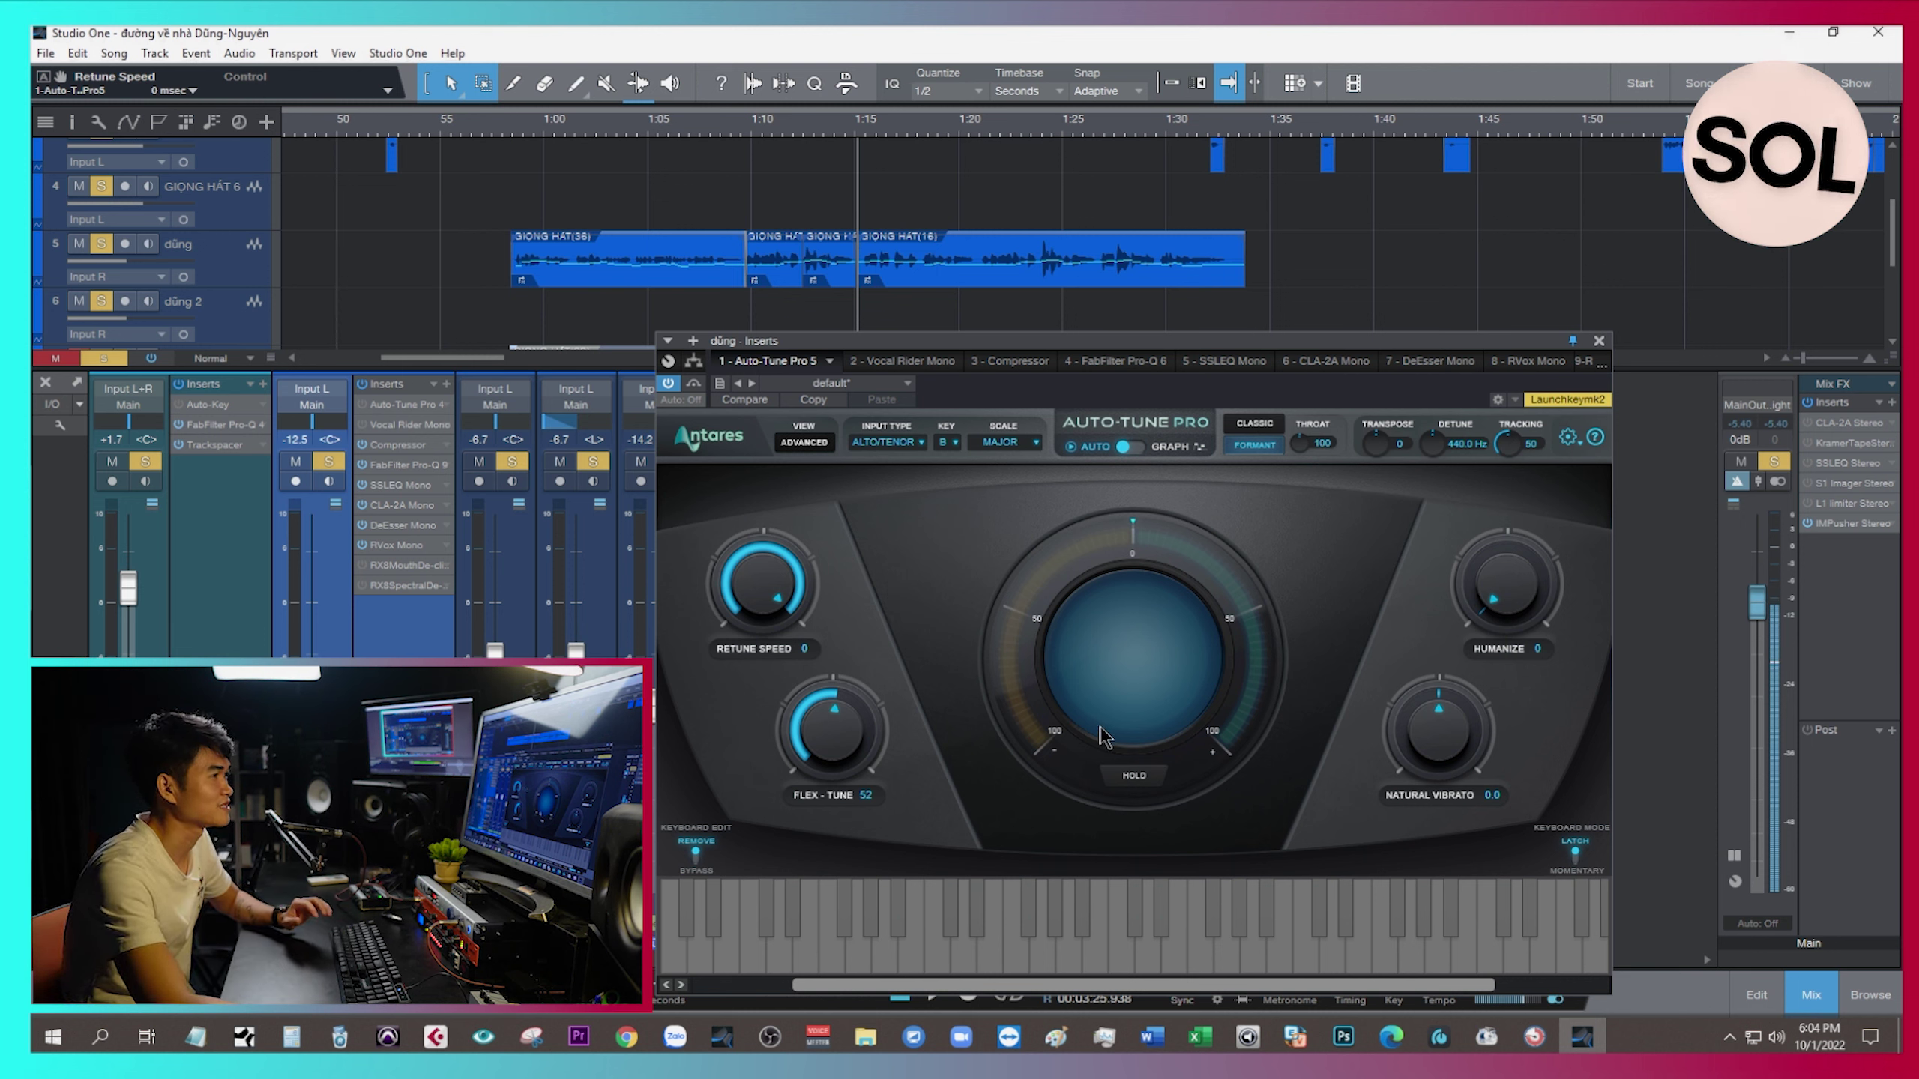
Set Auto-Tune Pro's Flex-Tune to 0 and audition the track 5 vocal from about 1:10.
{"action": "left_click_drag", "start_coordinate": [839, 714], "coordinate": [846, 745]}
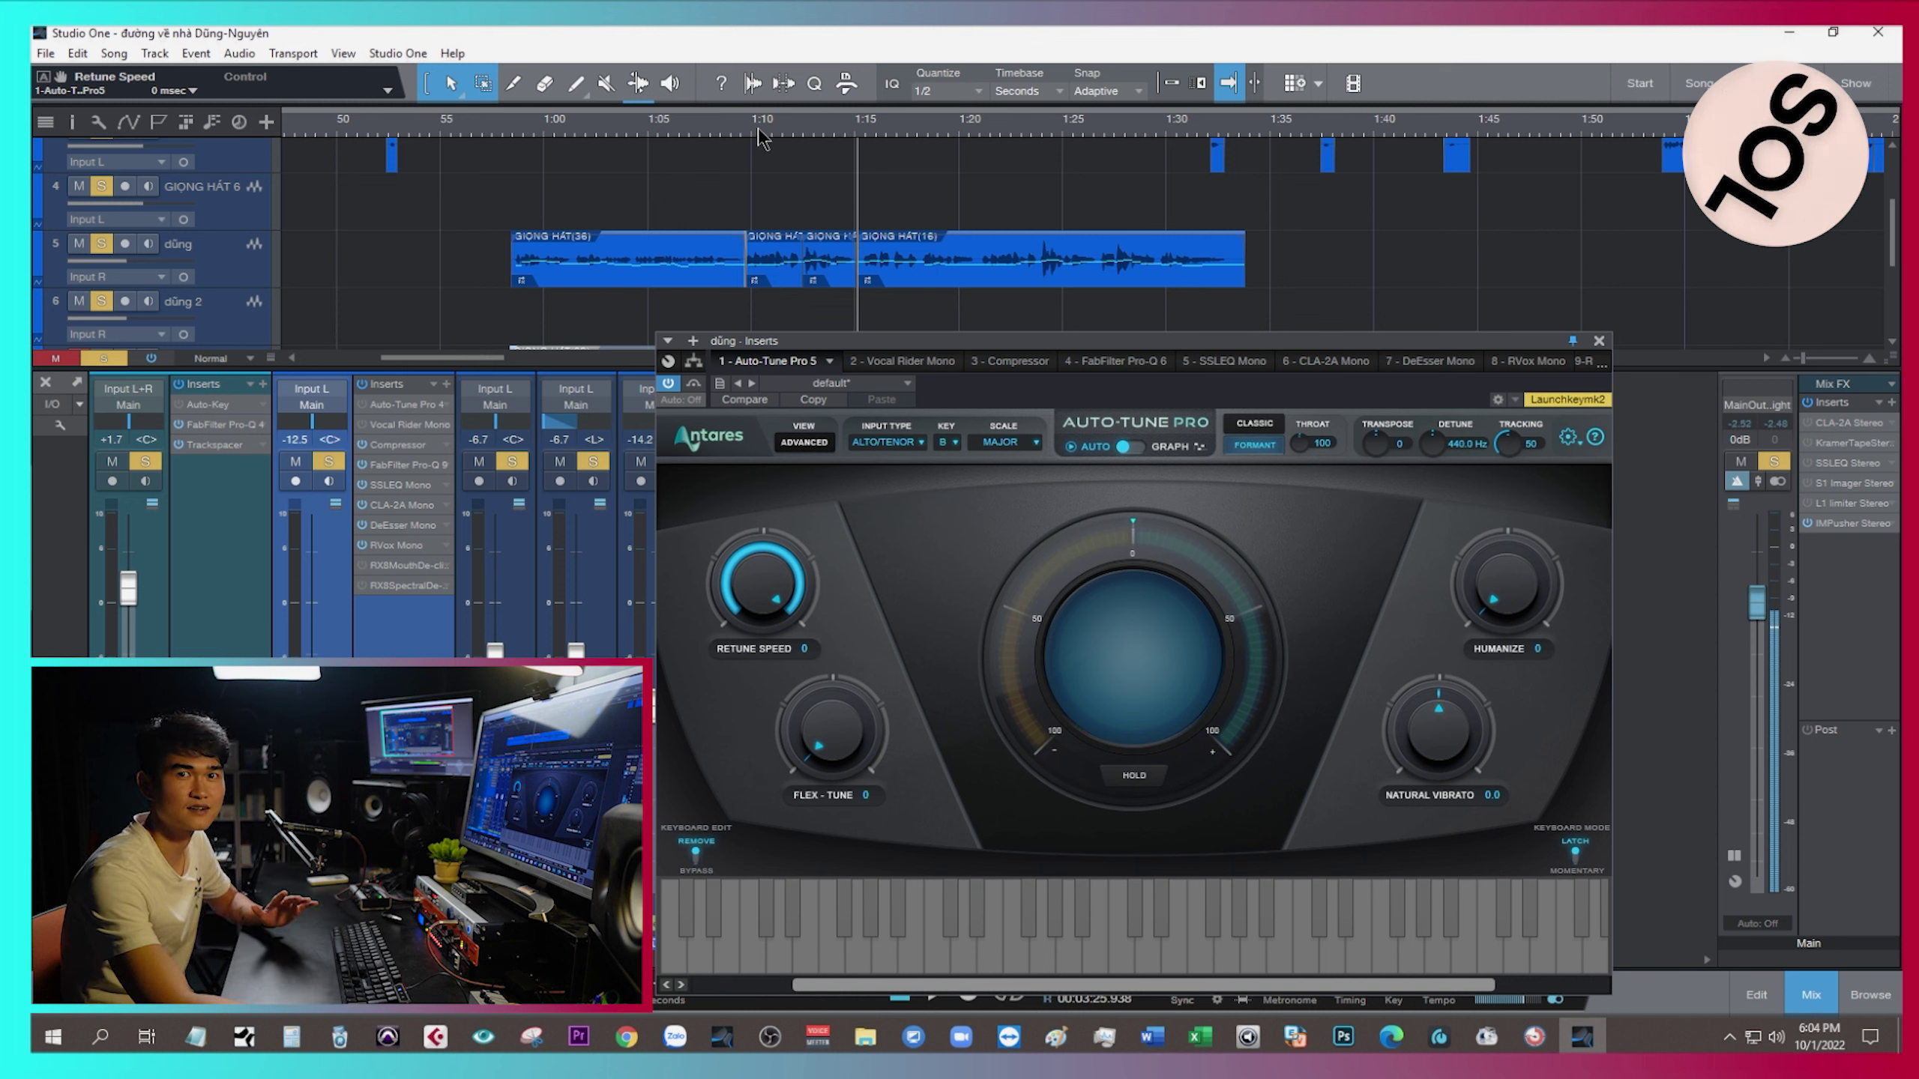
{"action": "left_click_drag", "start_coordinate": [759, 126], "coordinate": [770, 178]}
{"action": "scroll", "coordinate": [771, 178], "scroll_direction": "down", "scroll_amount": 2}
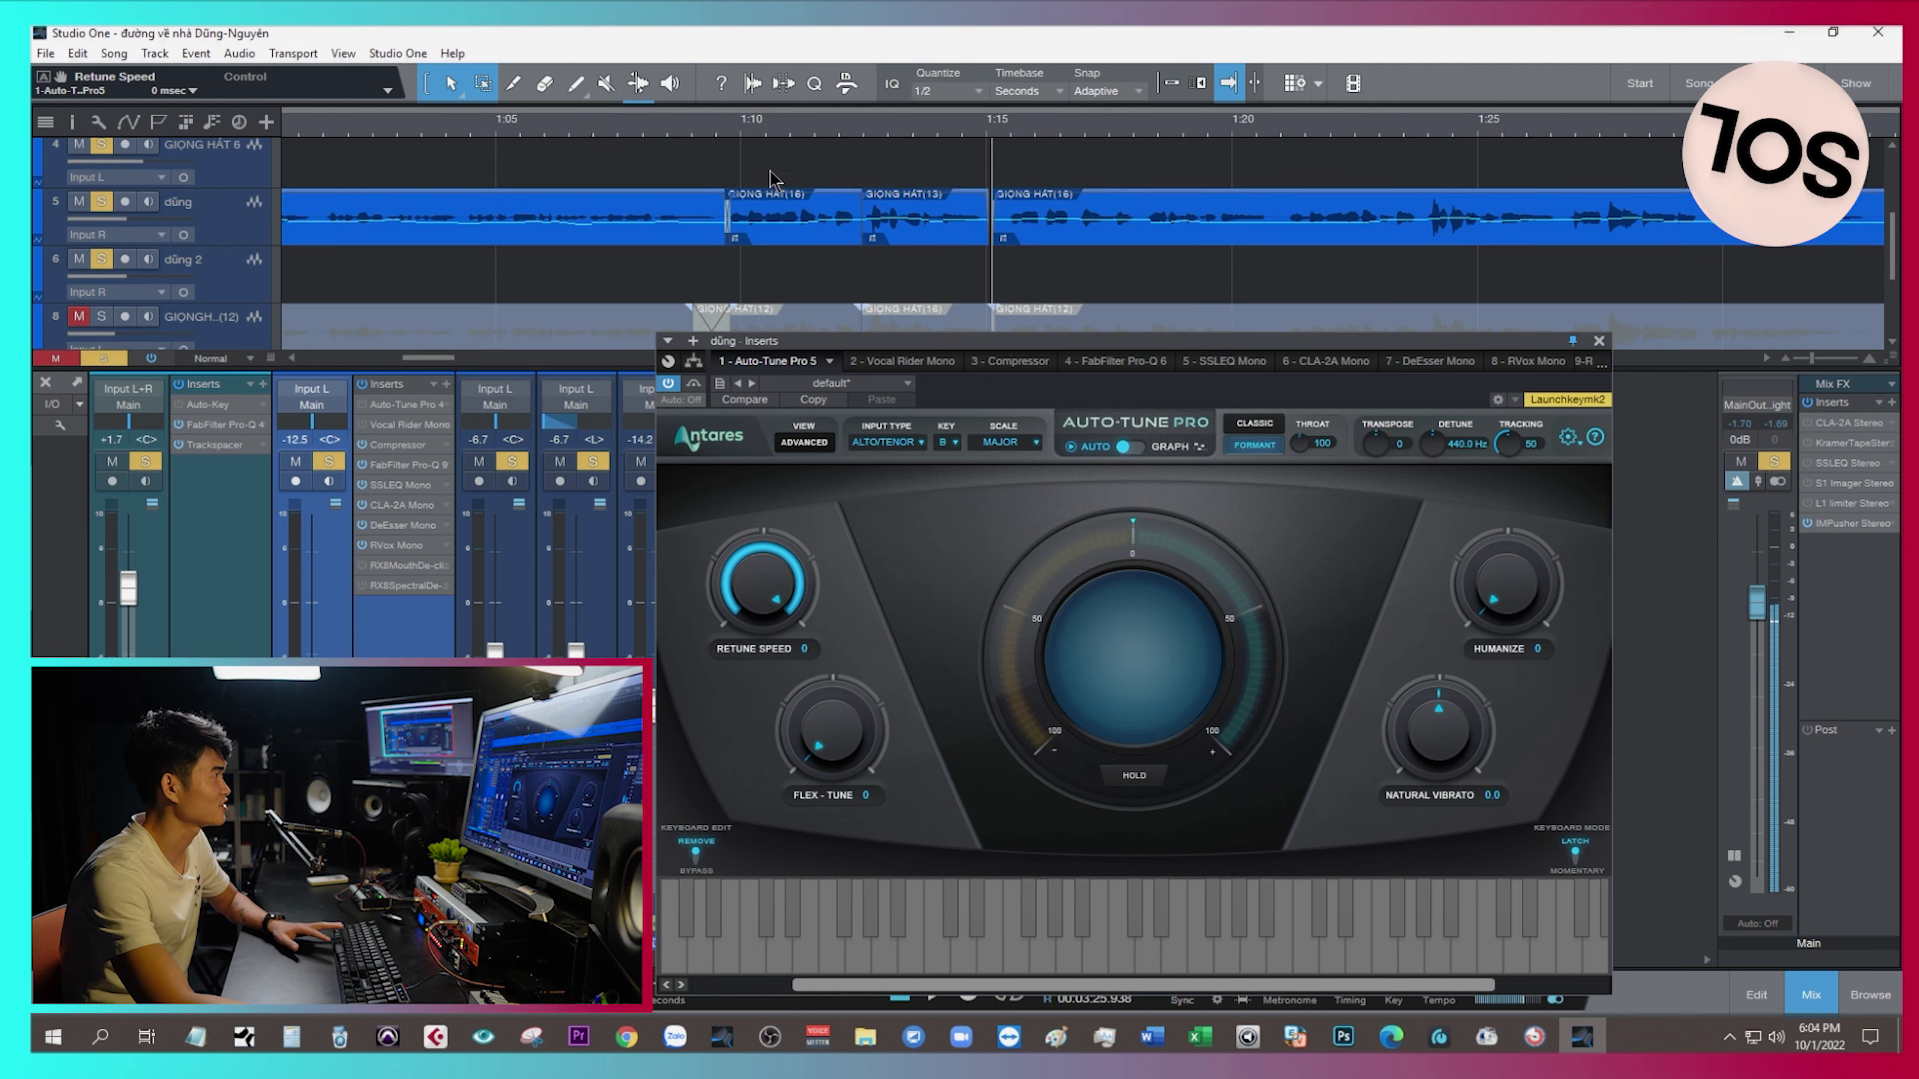
{"action": "left_click", "coordinate": [732, 131]}
{"action": "key", "text": "space"}
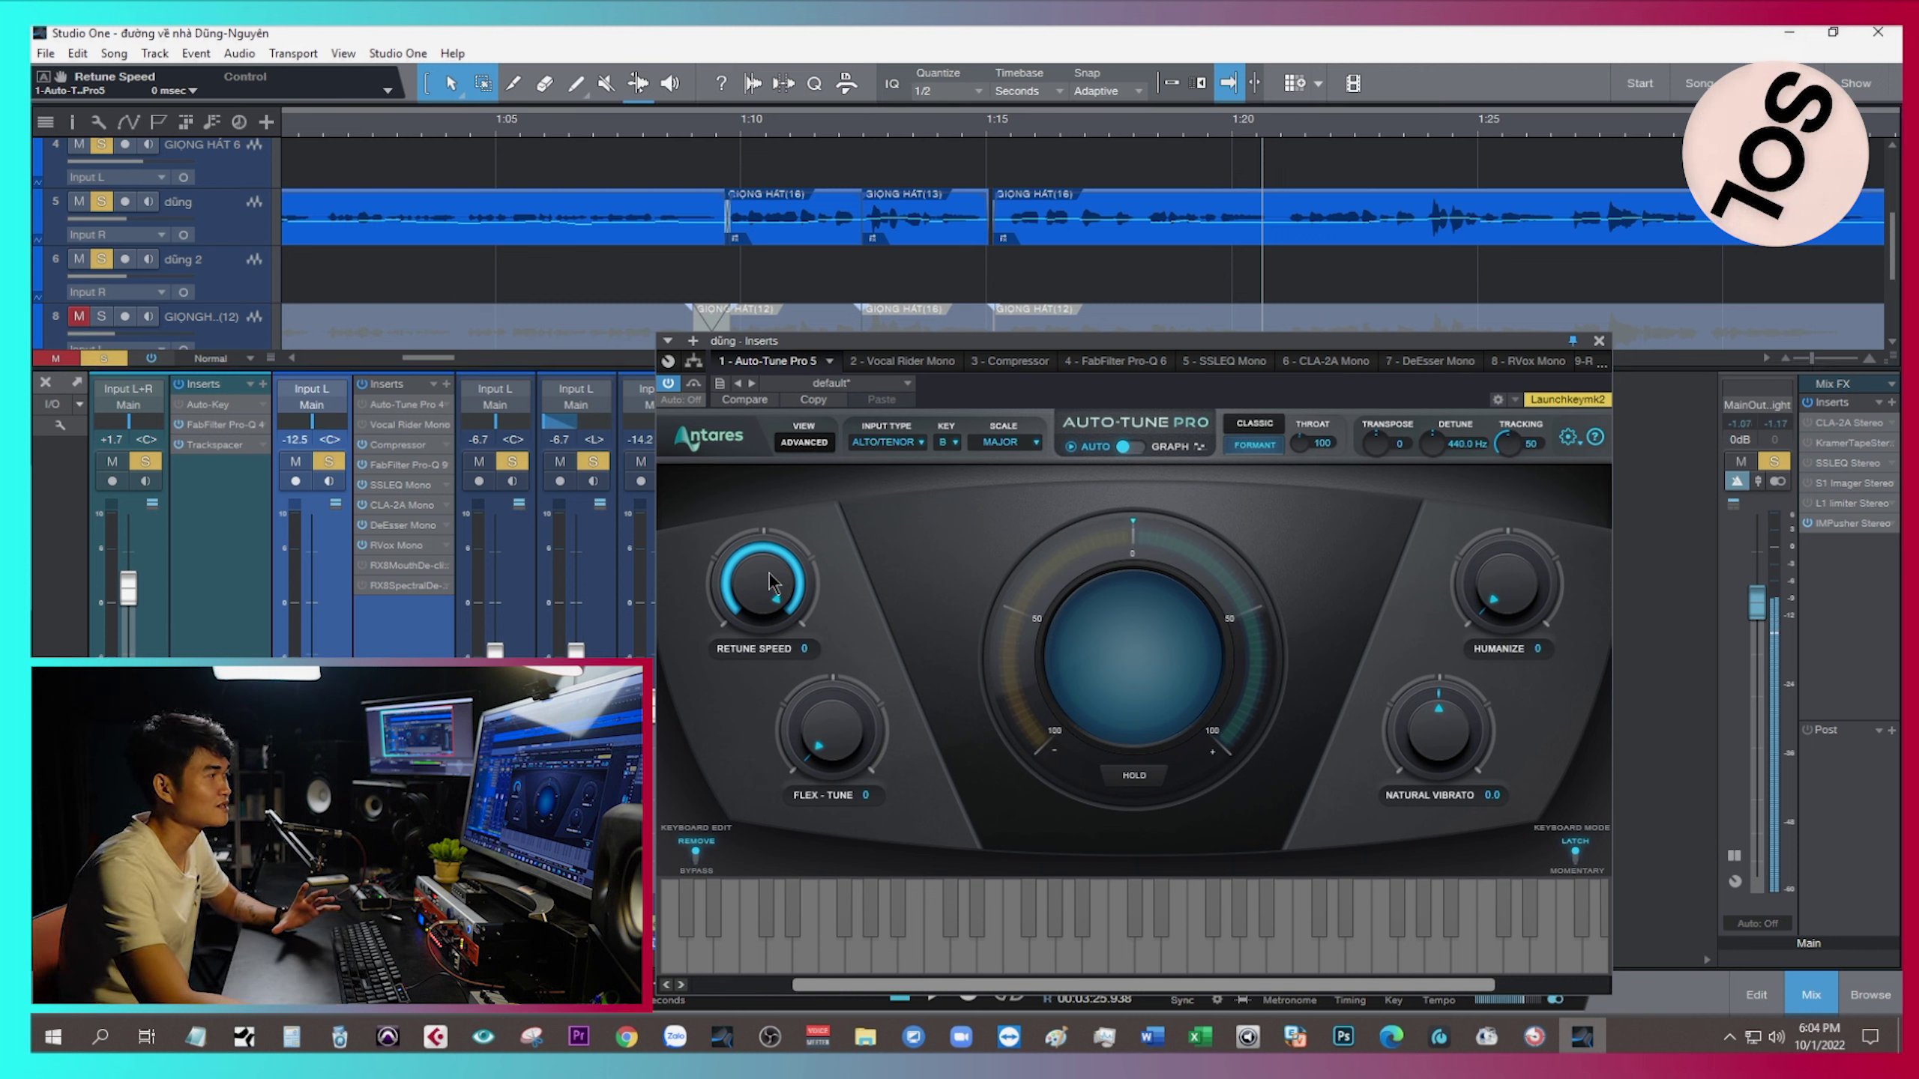
Try Retune Speed at 52 and 158, settling on 23.
{"action": "left_click_drag", "start_coordinate": [768, 572], "coordinate": [787, 700]}
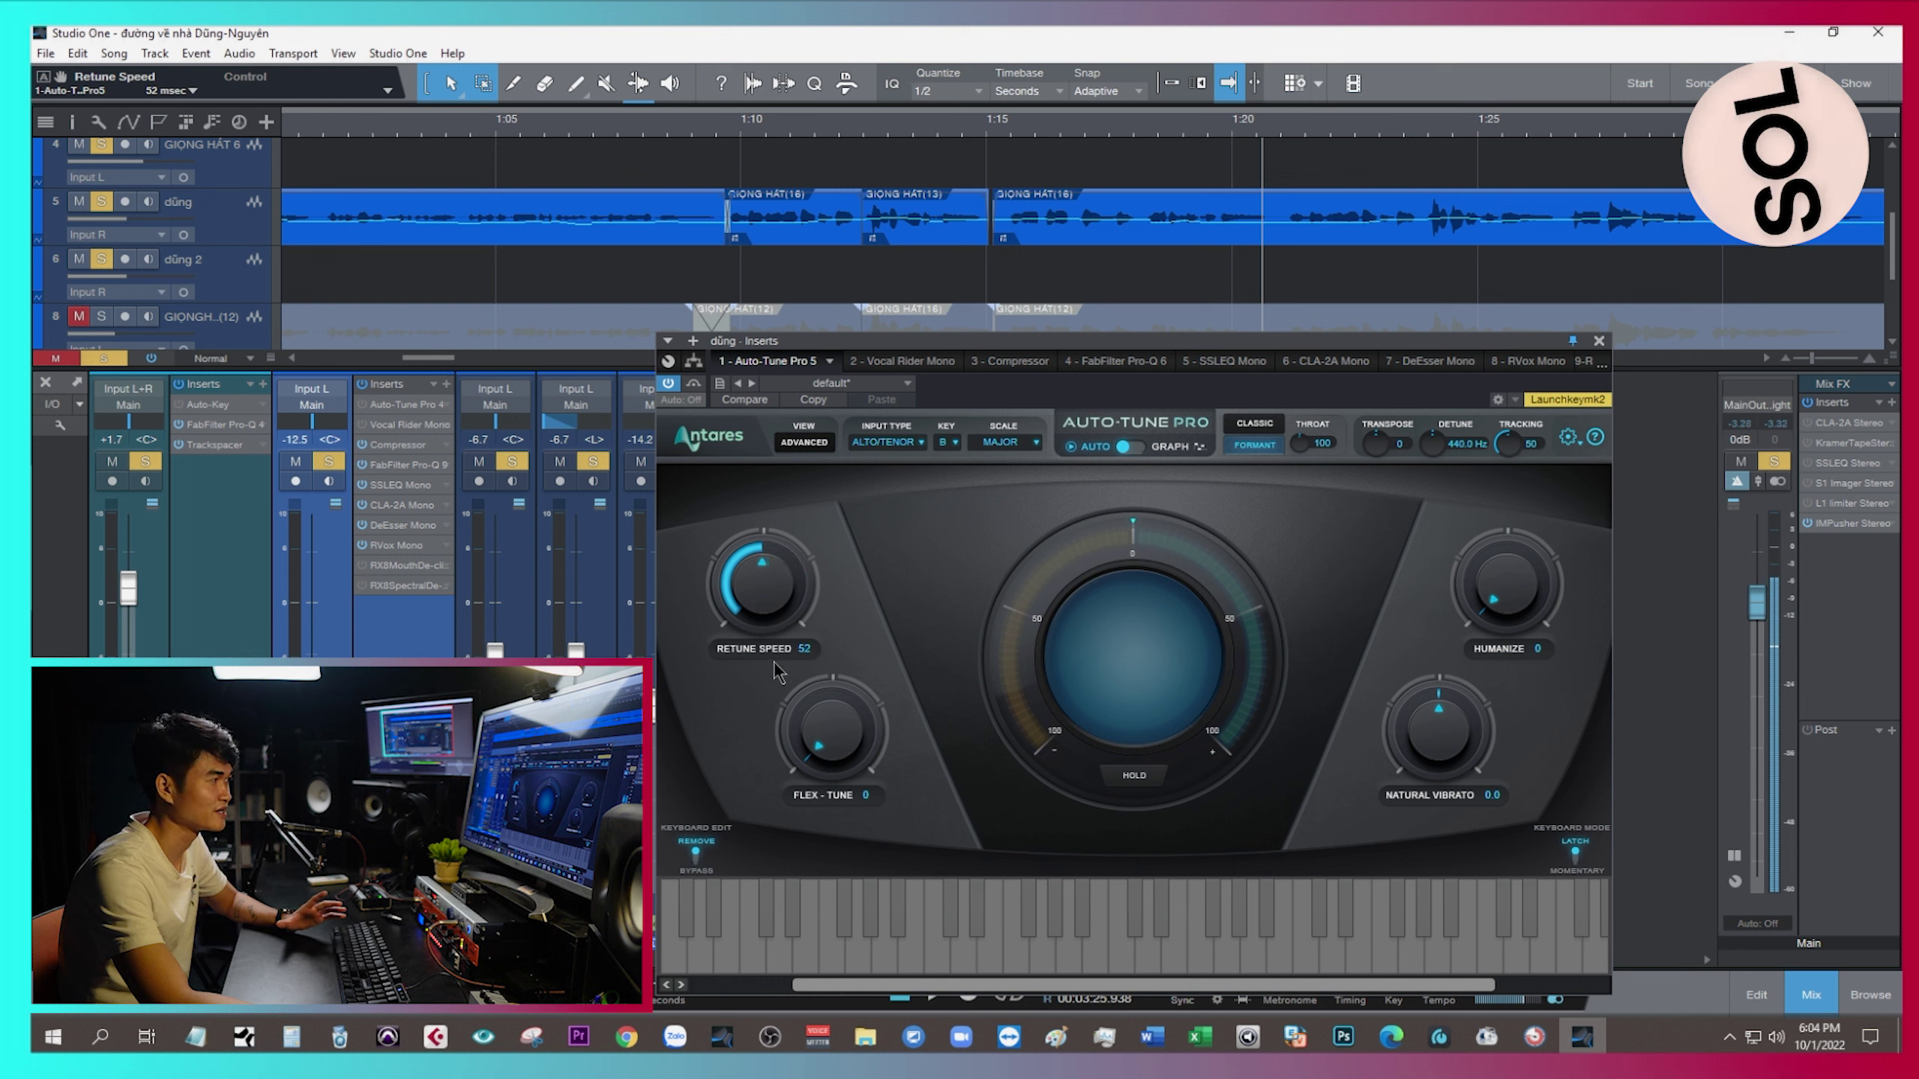
{"action": "left_click_drag", "start_coordinate": [758, 579], "coordinate": [761, 626]}
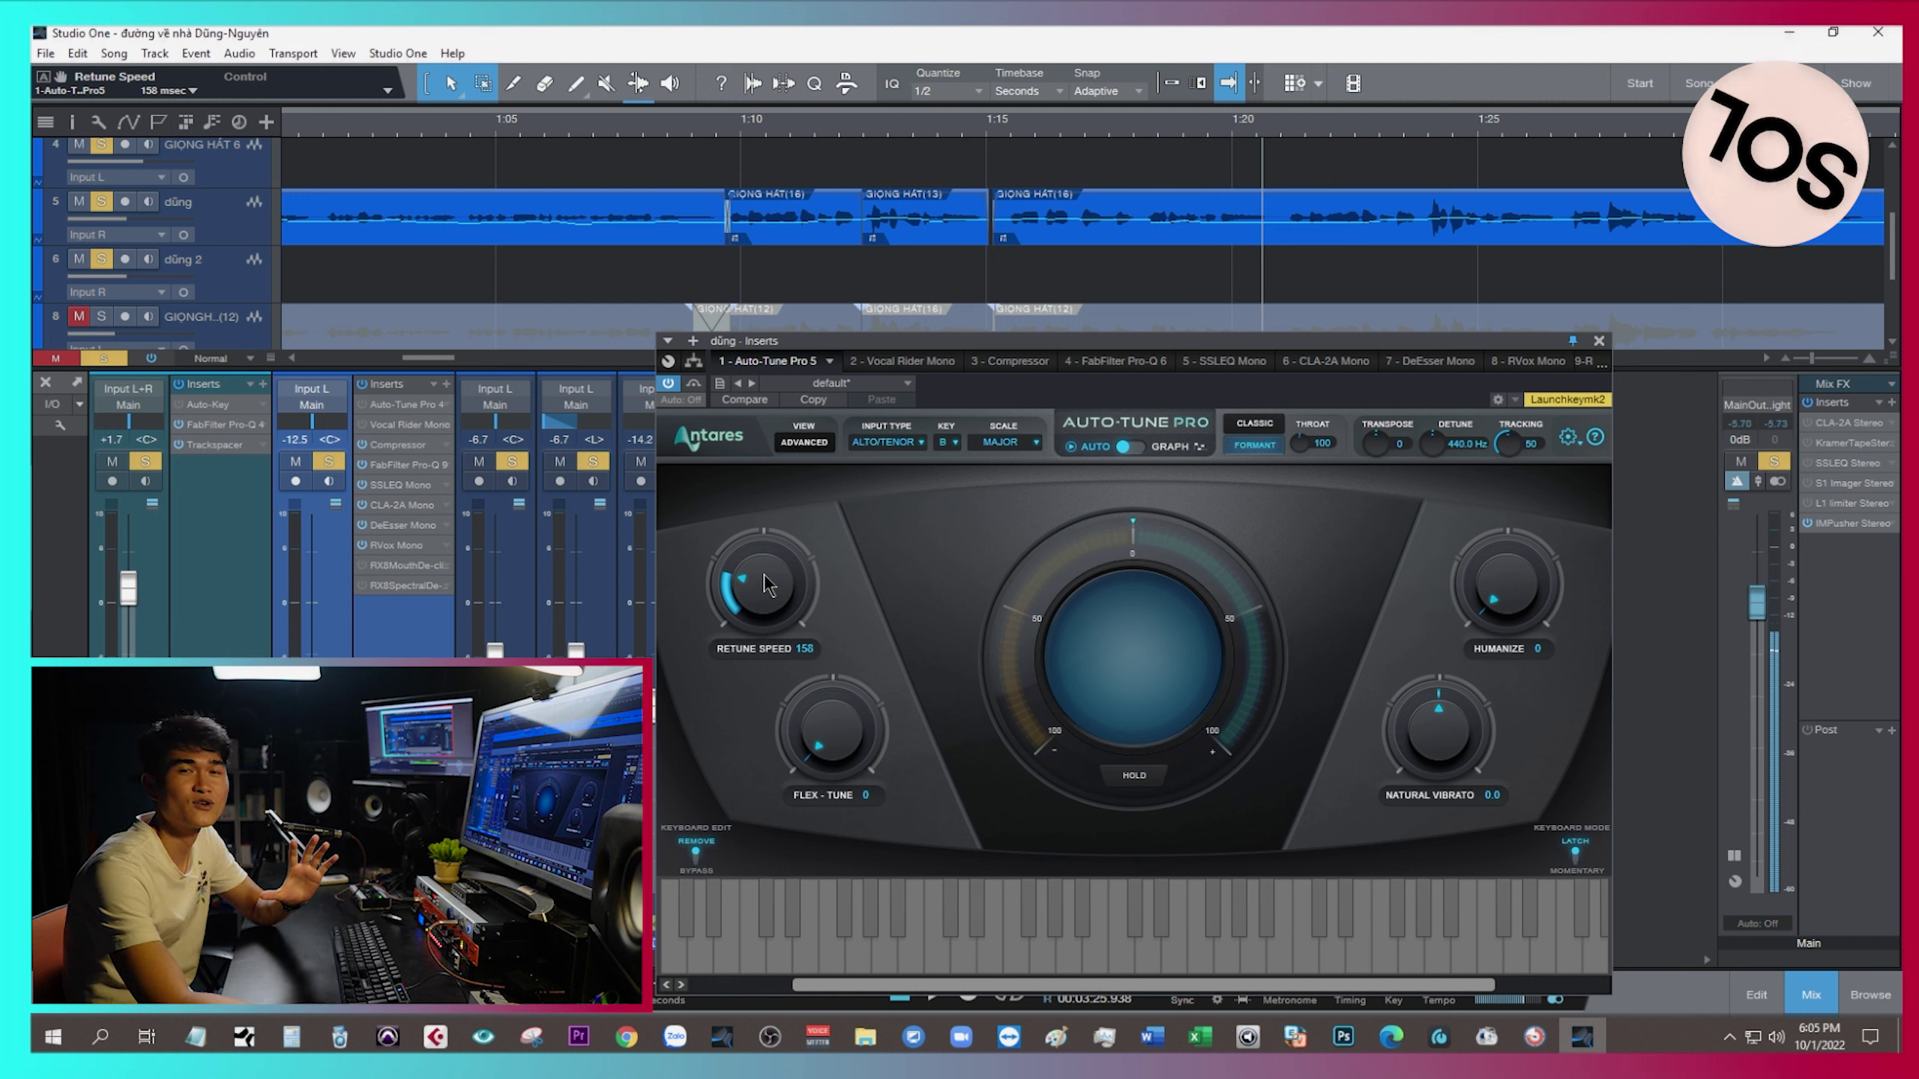
{"action": "left_click_drag", "start_coordinate": [765, 584], "coordinate": [766, 492]}
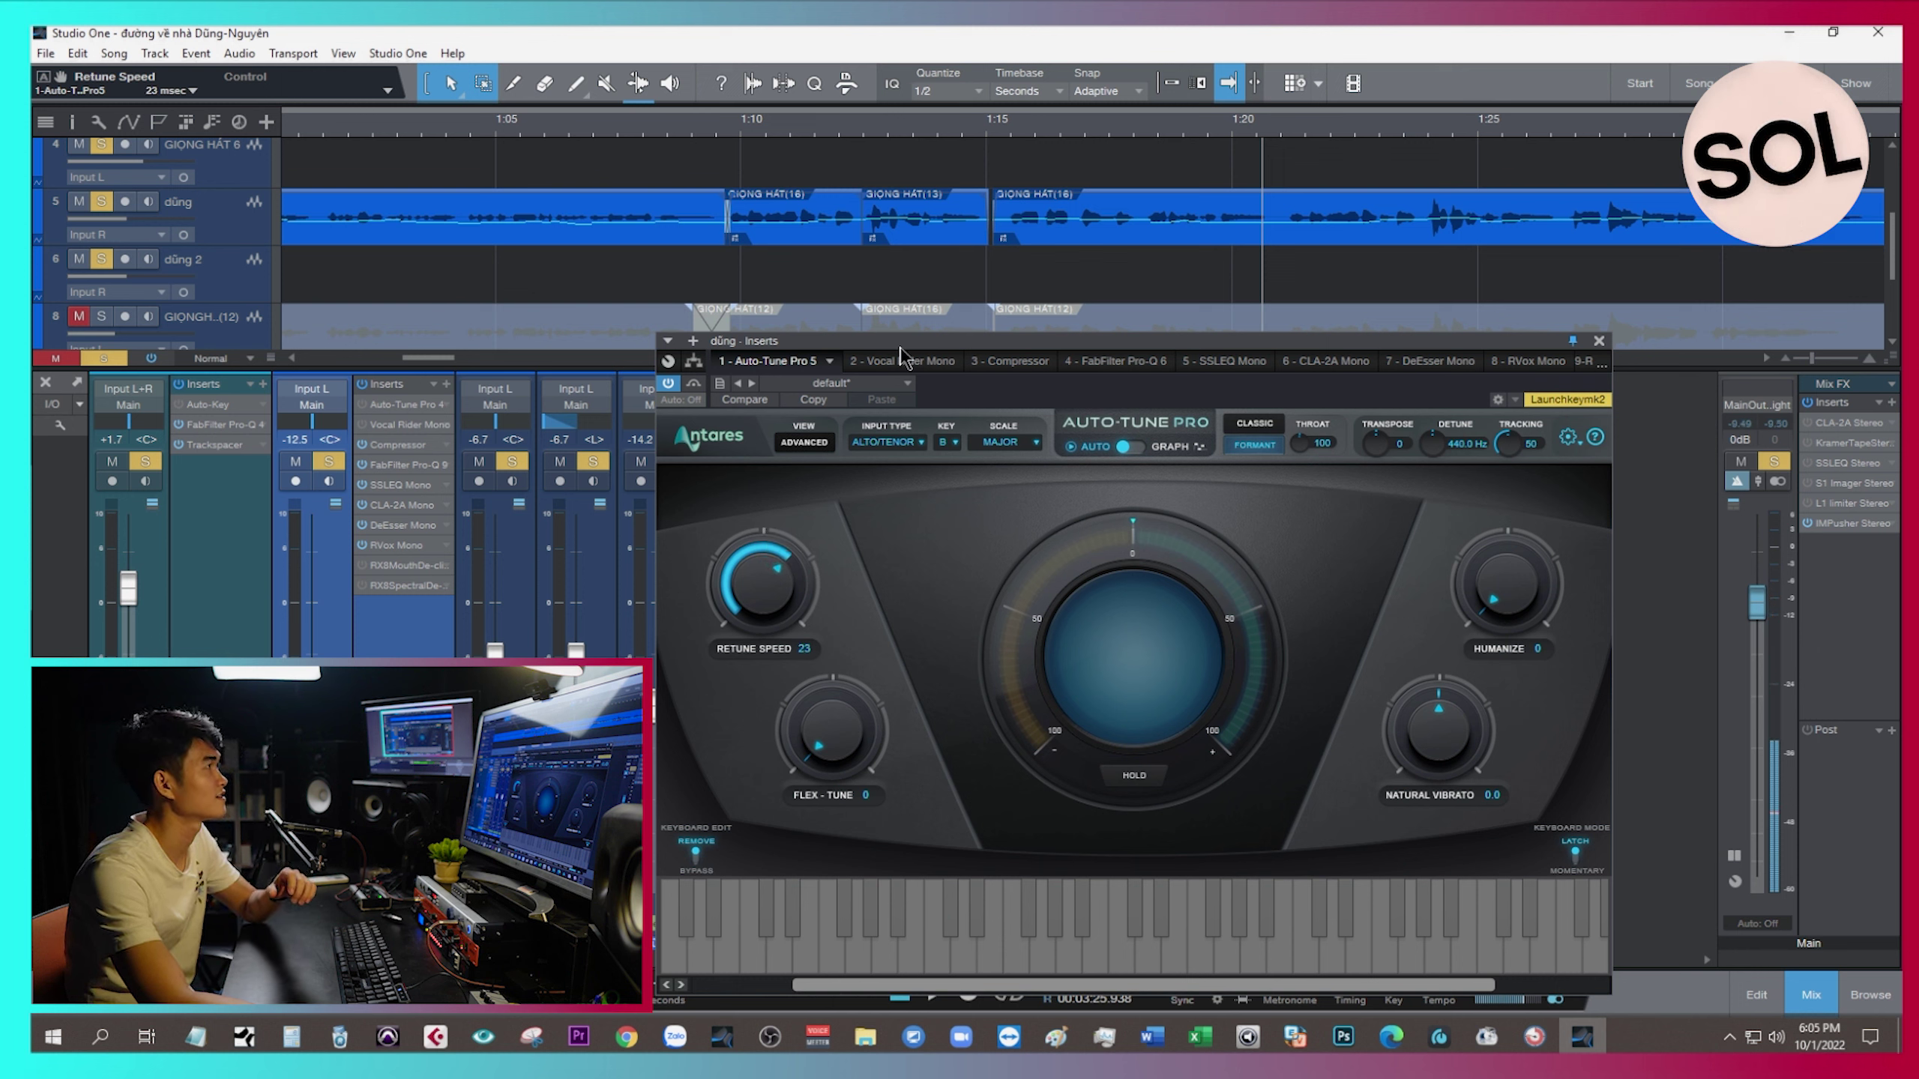
Audition the vocal from about 1:10 and replay the phrase from about 1:17 with the current retune setting.
{"action": "left_click", "coordinate": [748, 144]}
{"action": "key", "text": "space"}
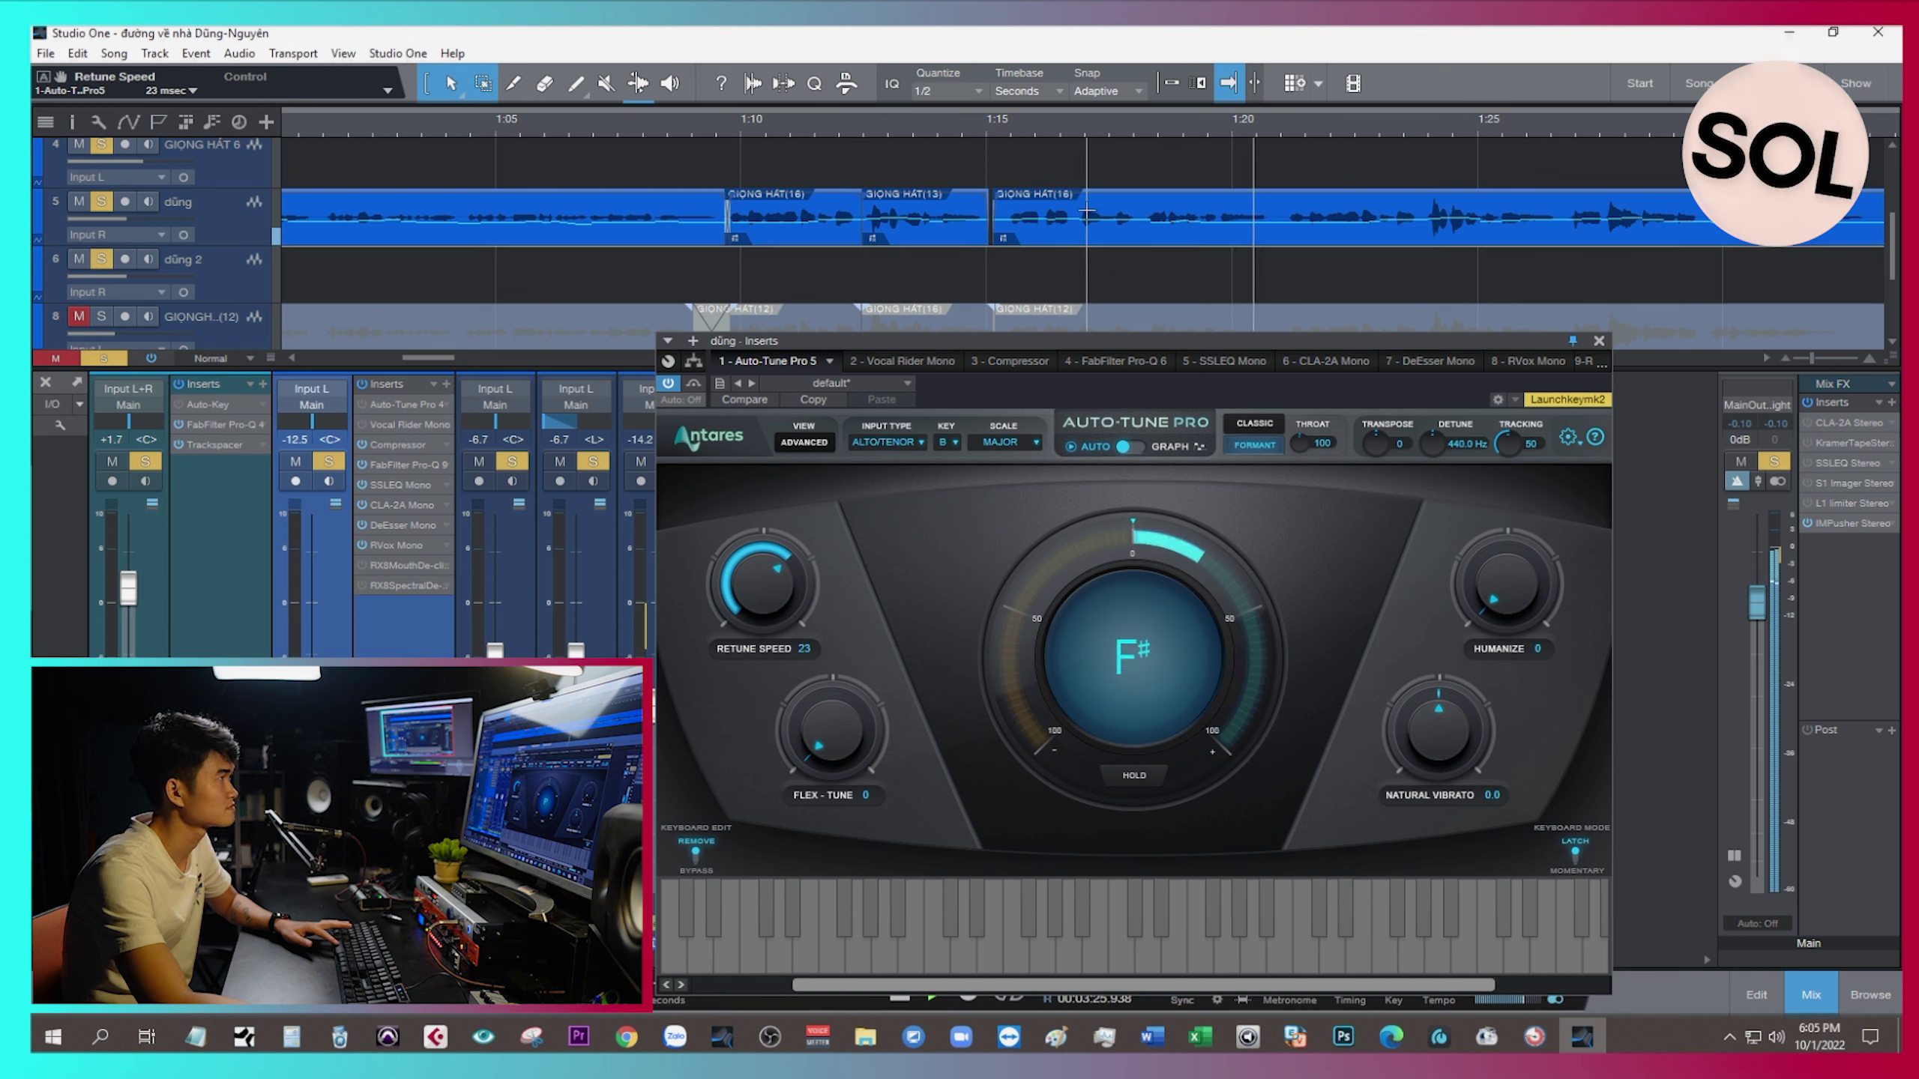
{"action": "left_click", "coordinate": [1105, 134]}
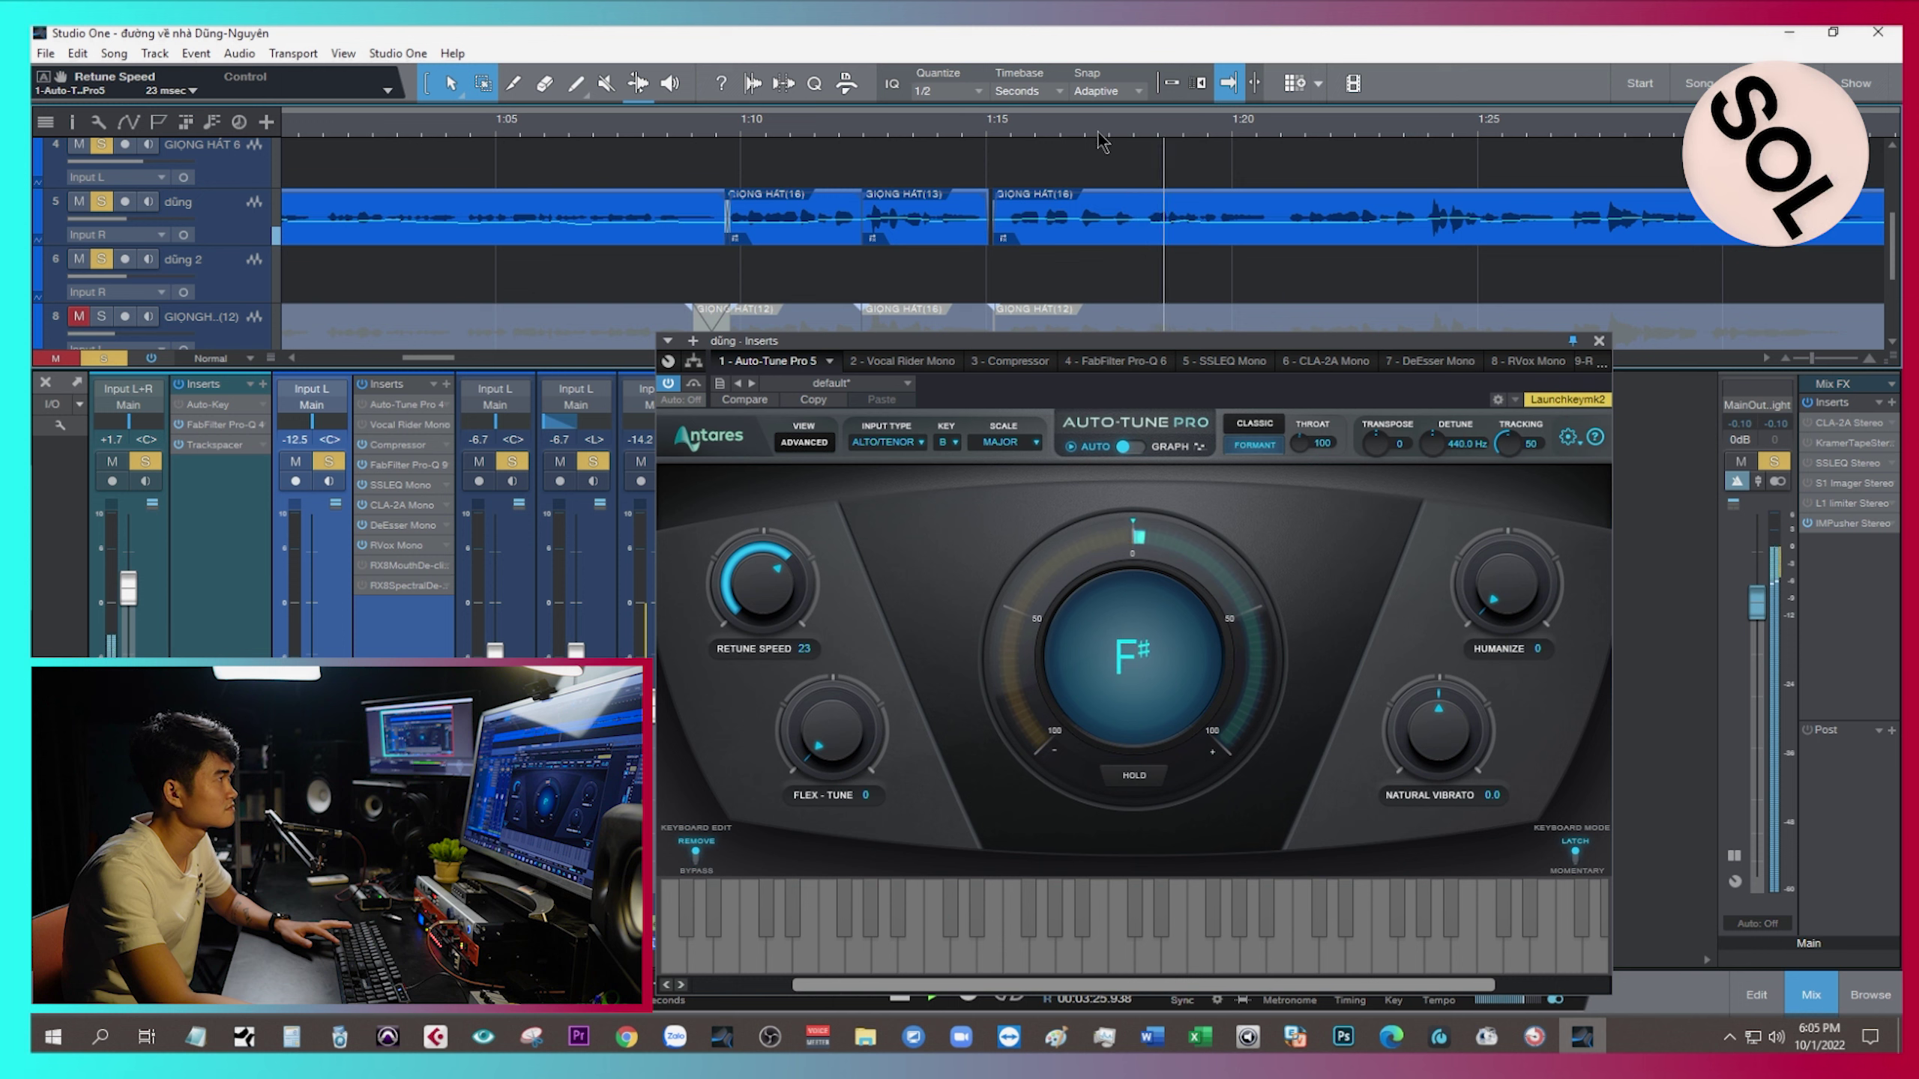
{"action": "key", "text": "space"}
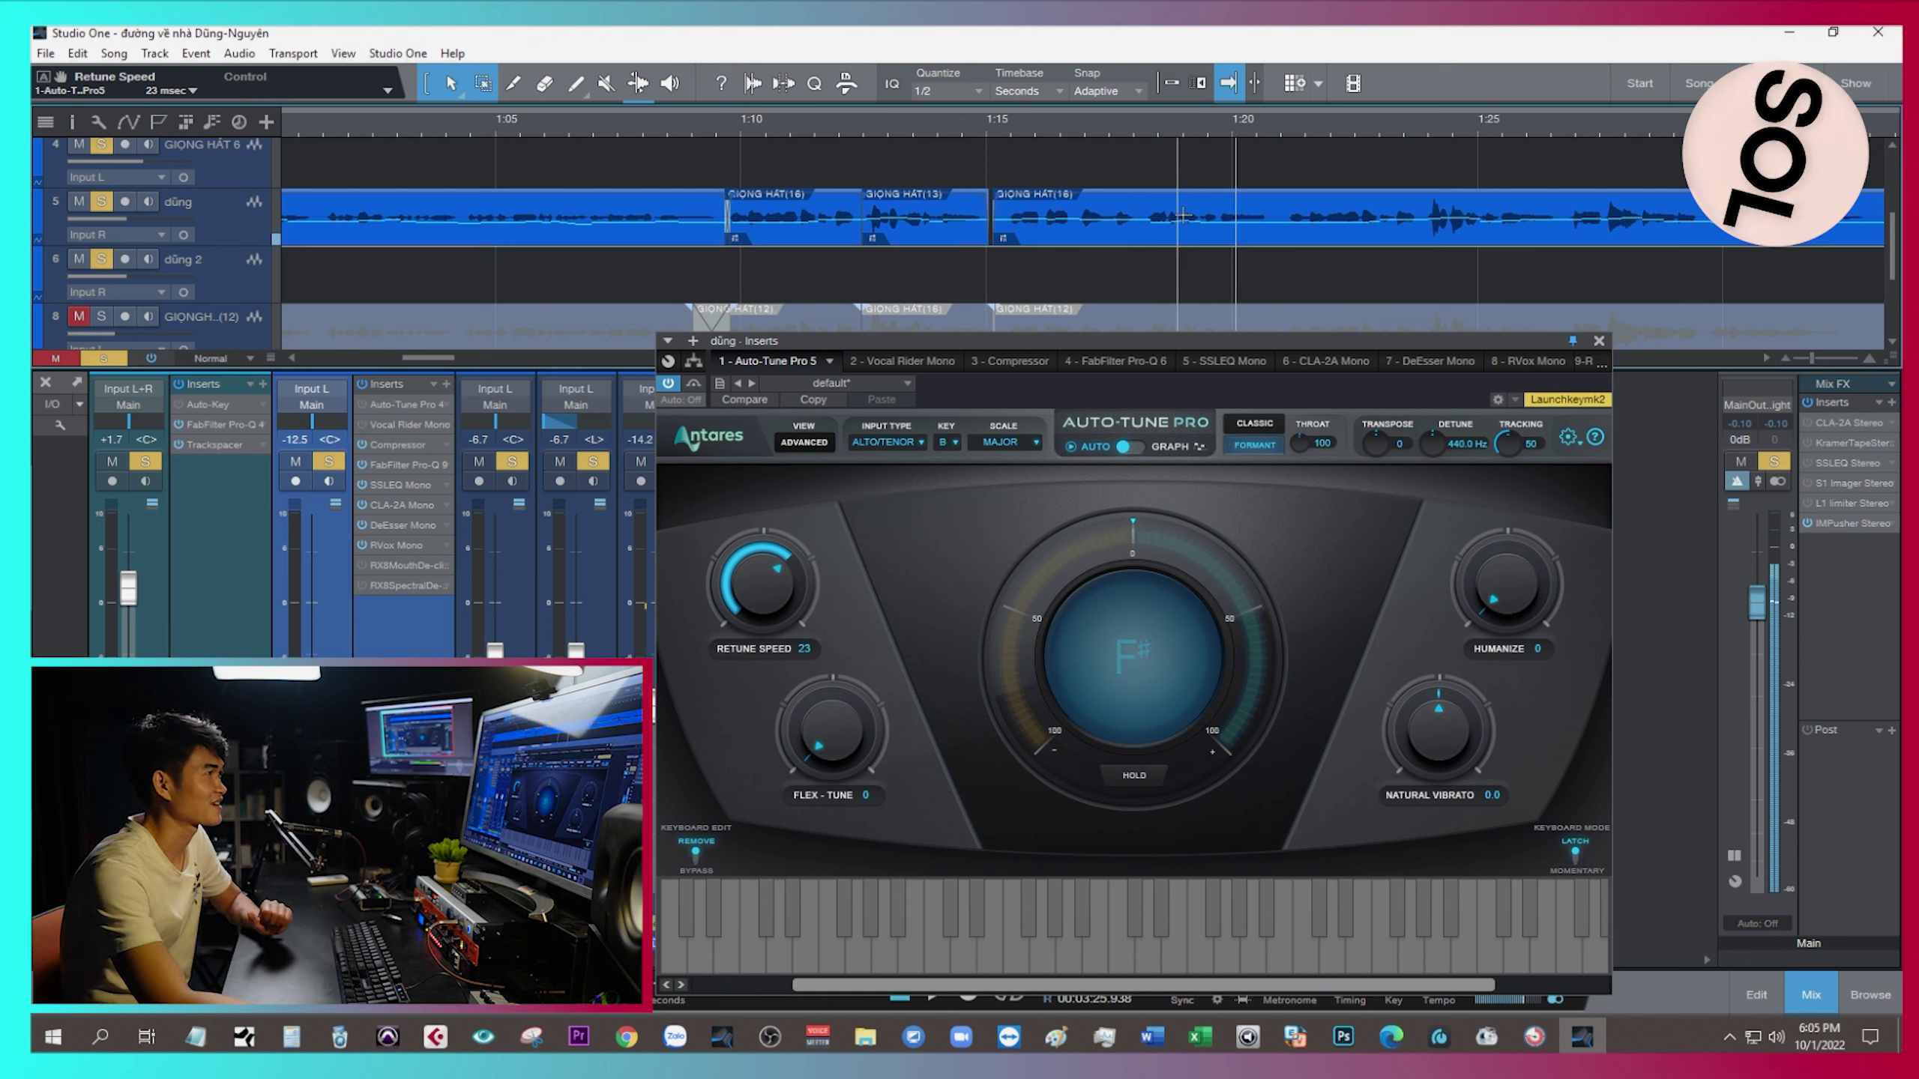
{"action": "left_click", "coordinate": [1129, 136]}
{"action": "key", "text": "space"}
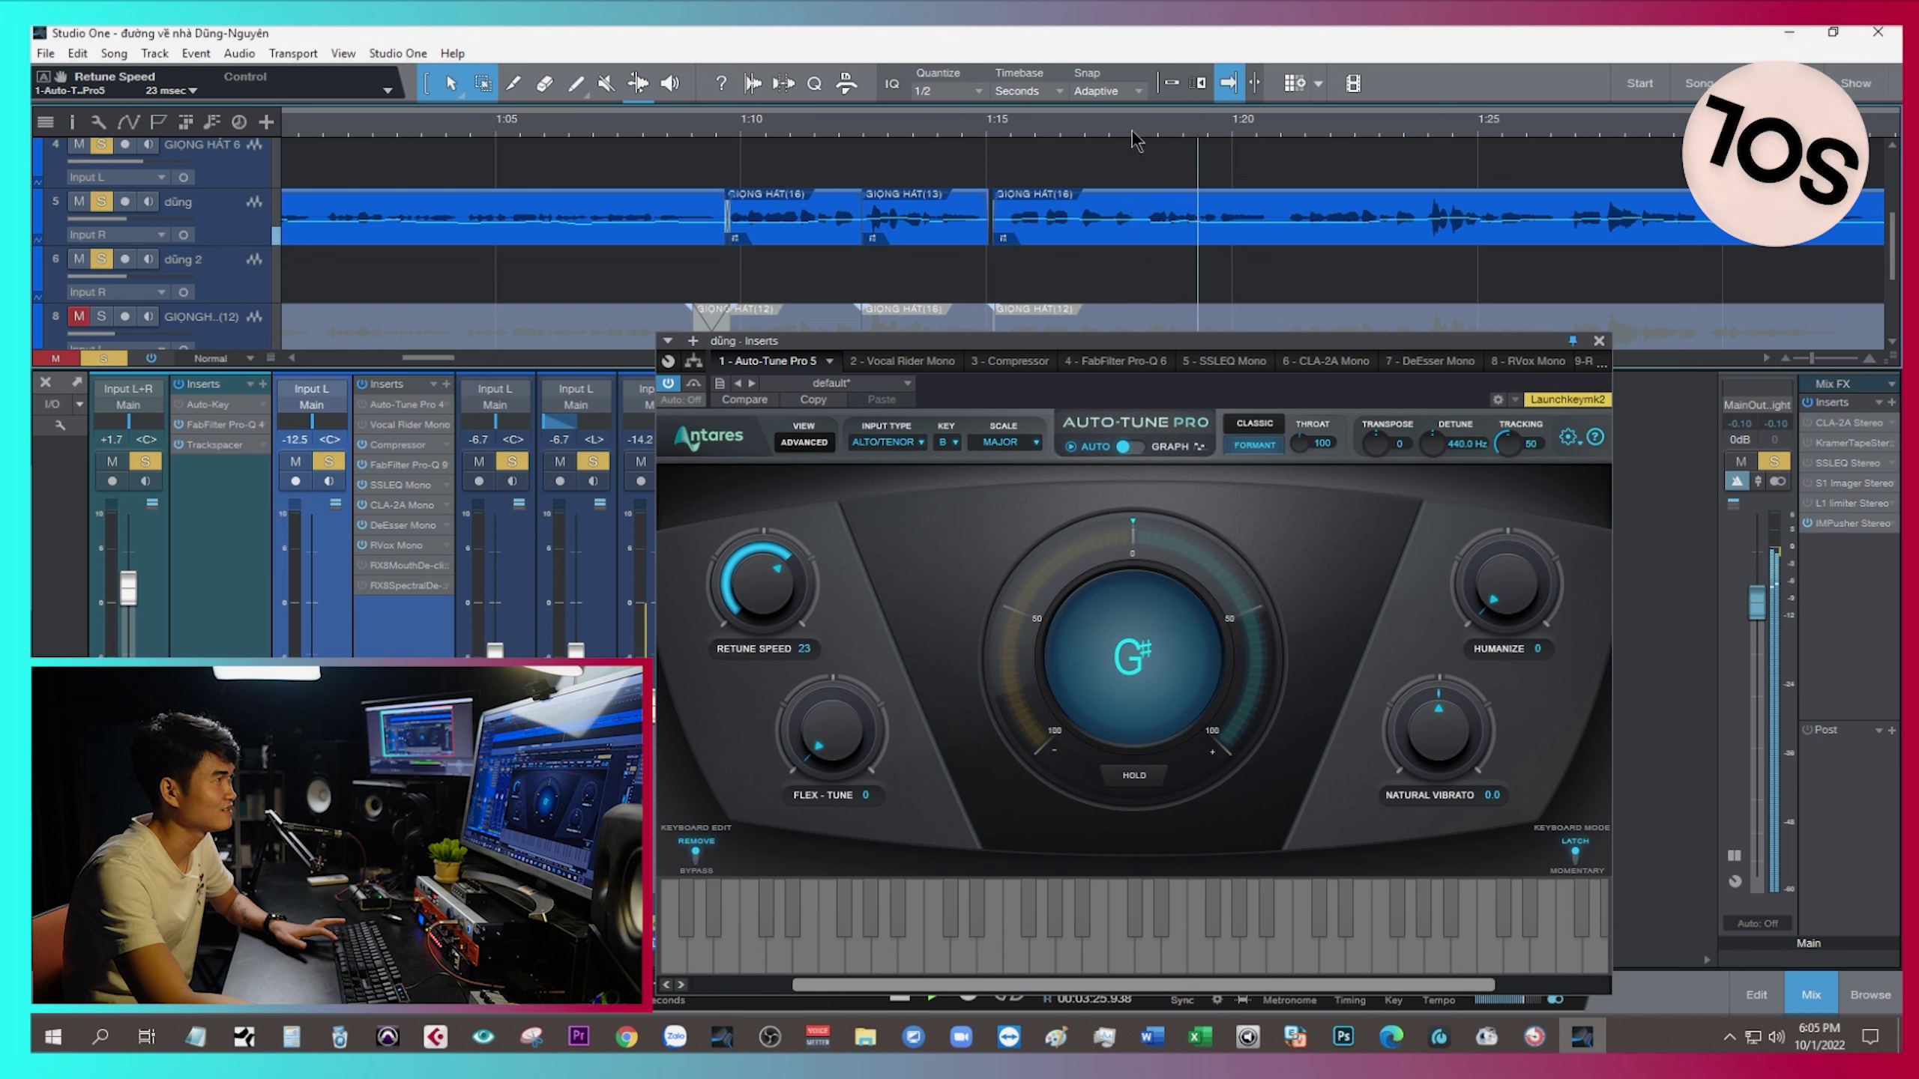
{"action": "key", "text": "space"}
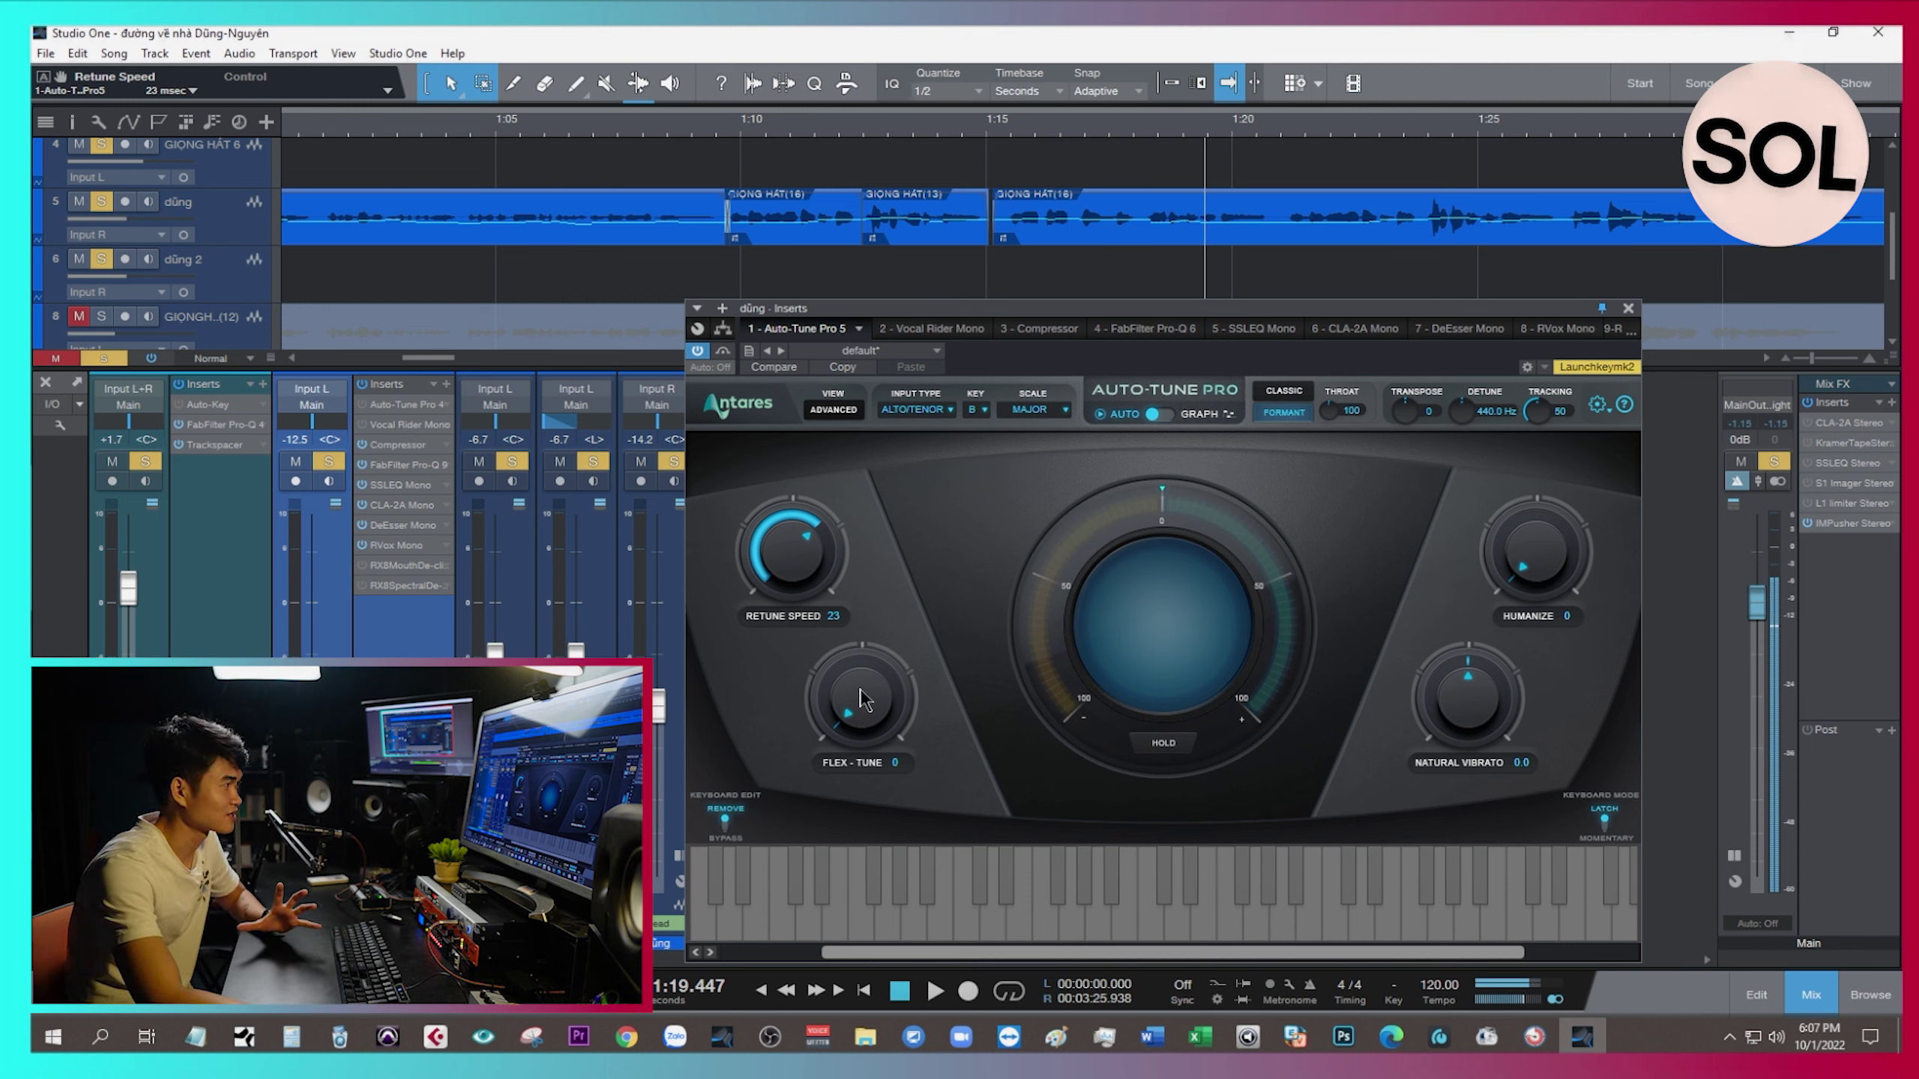
Raise Flex-Tune through 33 and 40 to 46 and audition the vocal from about 1:17.
{"action": "left_click_drag", "start_coordinate": [861, 699], "coordinate": [869, 647]}
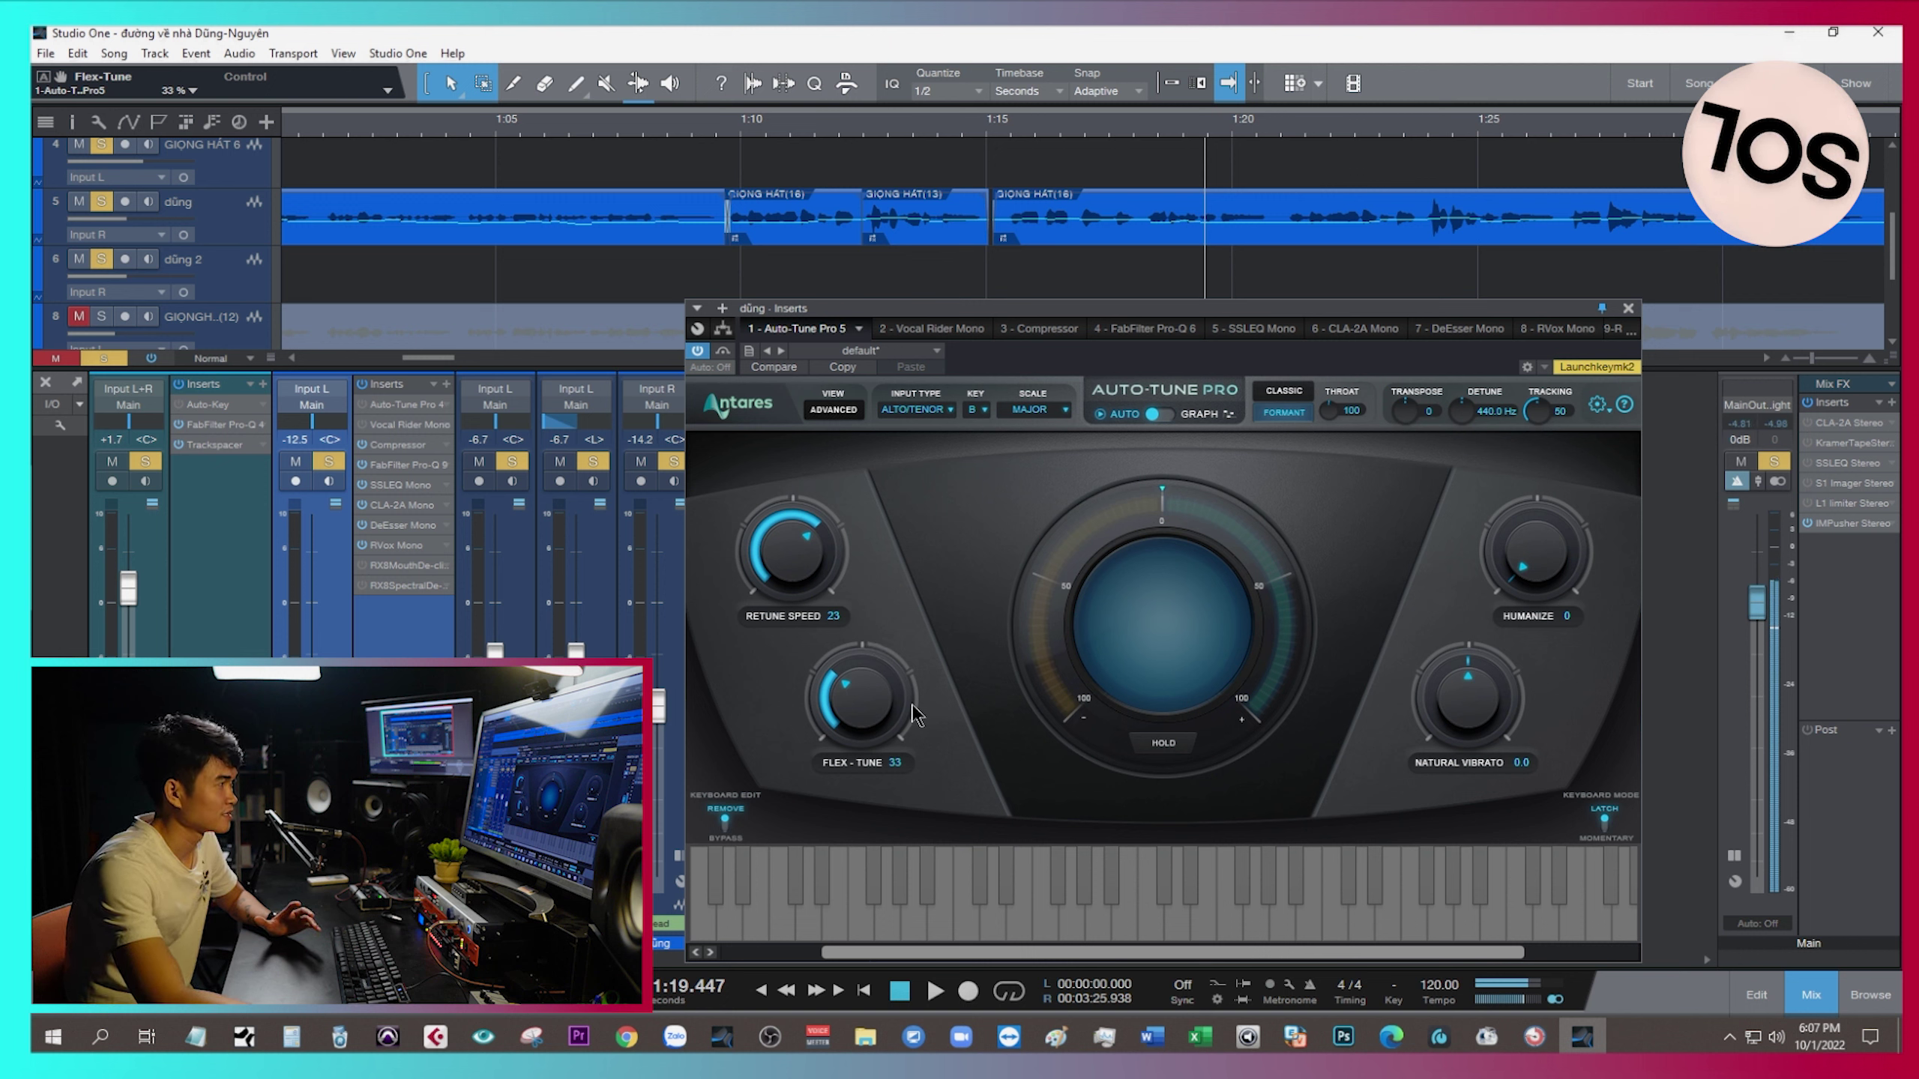
{"action": "left_click_drag", "start_coordinate": [867, 688], "coordinate": [860, 672]}
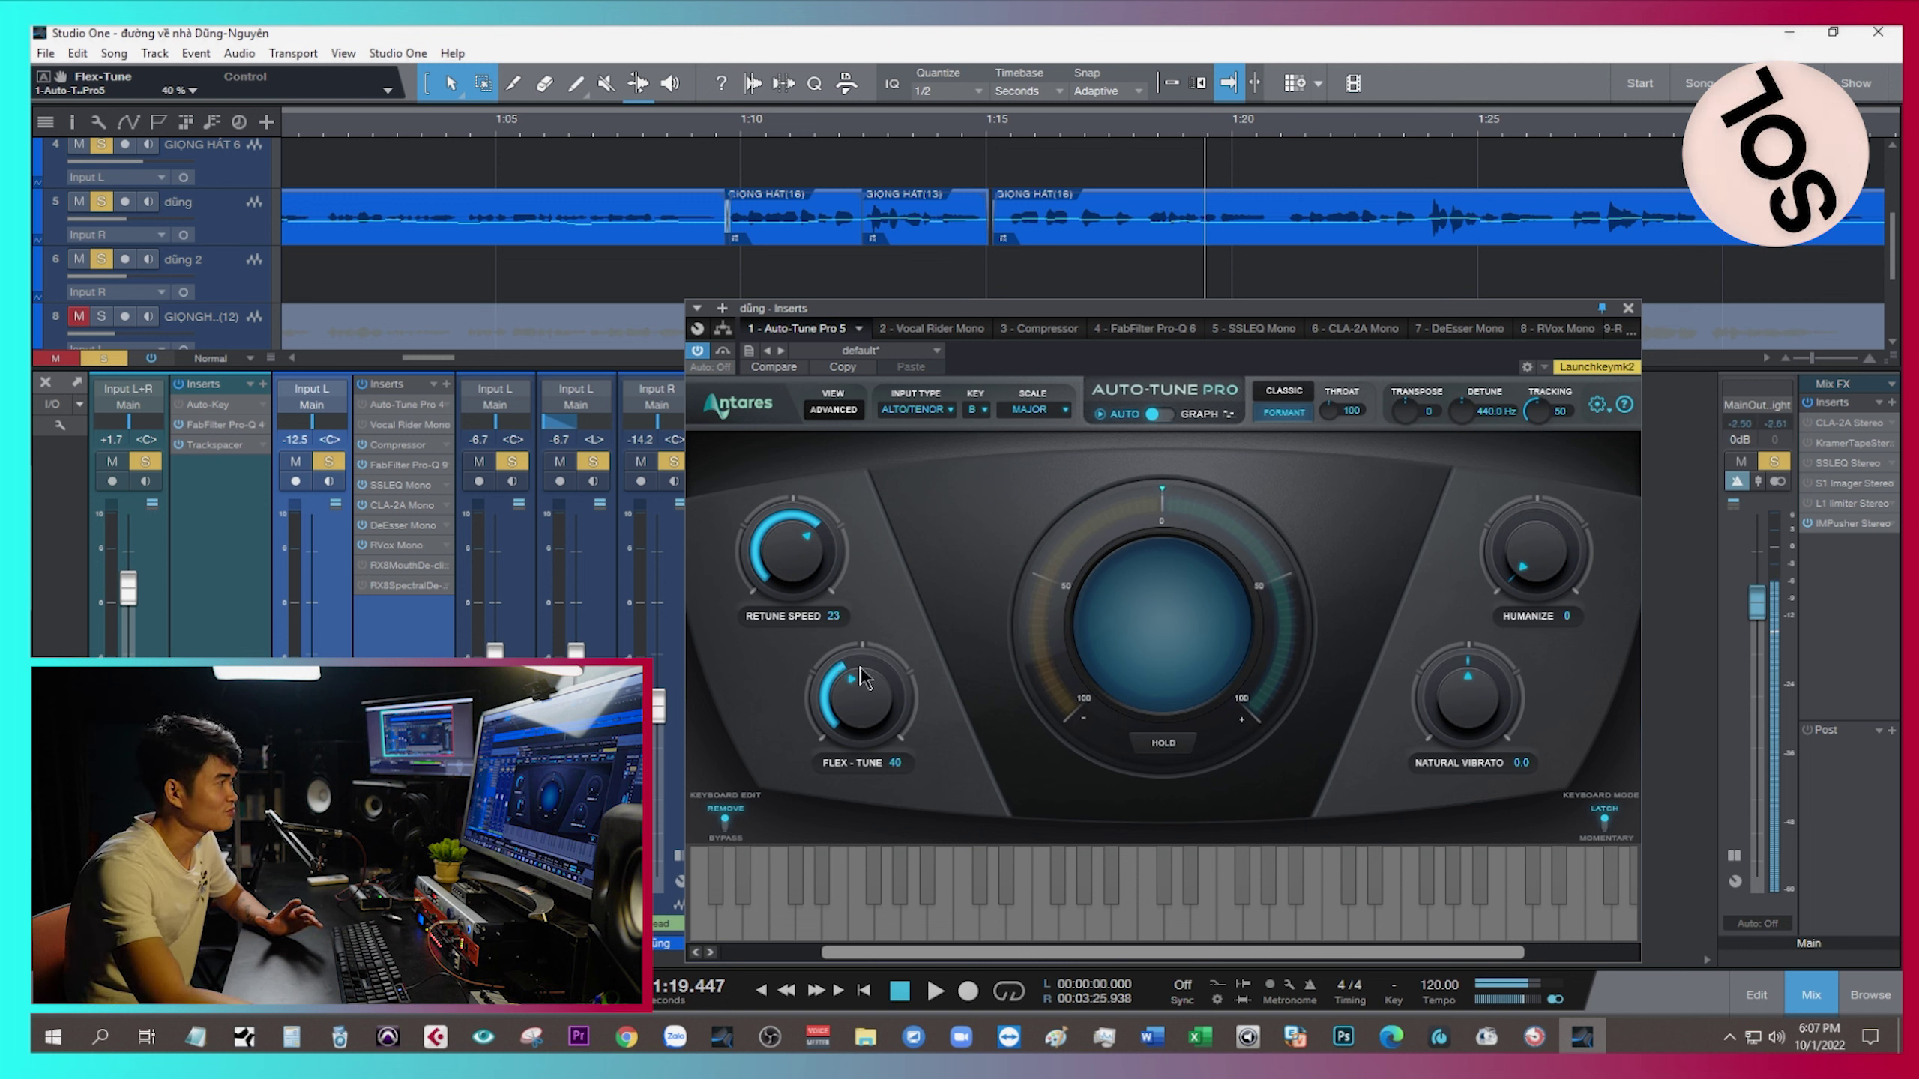
{"action": "left_click_drag", "start_coordinate": [861, 662], "coordinate": [861, 654]}
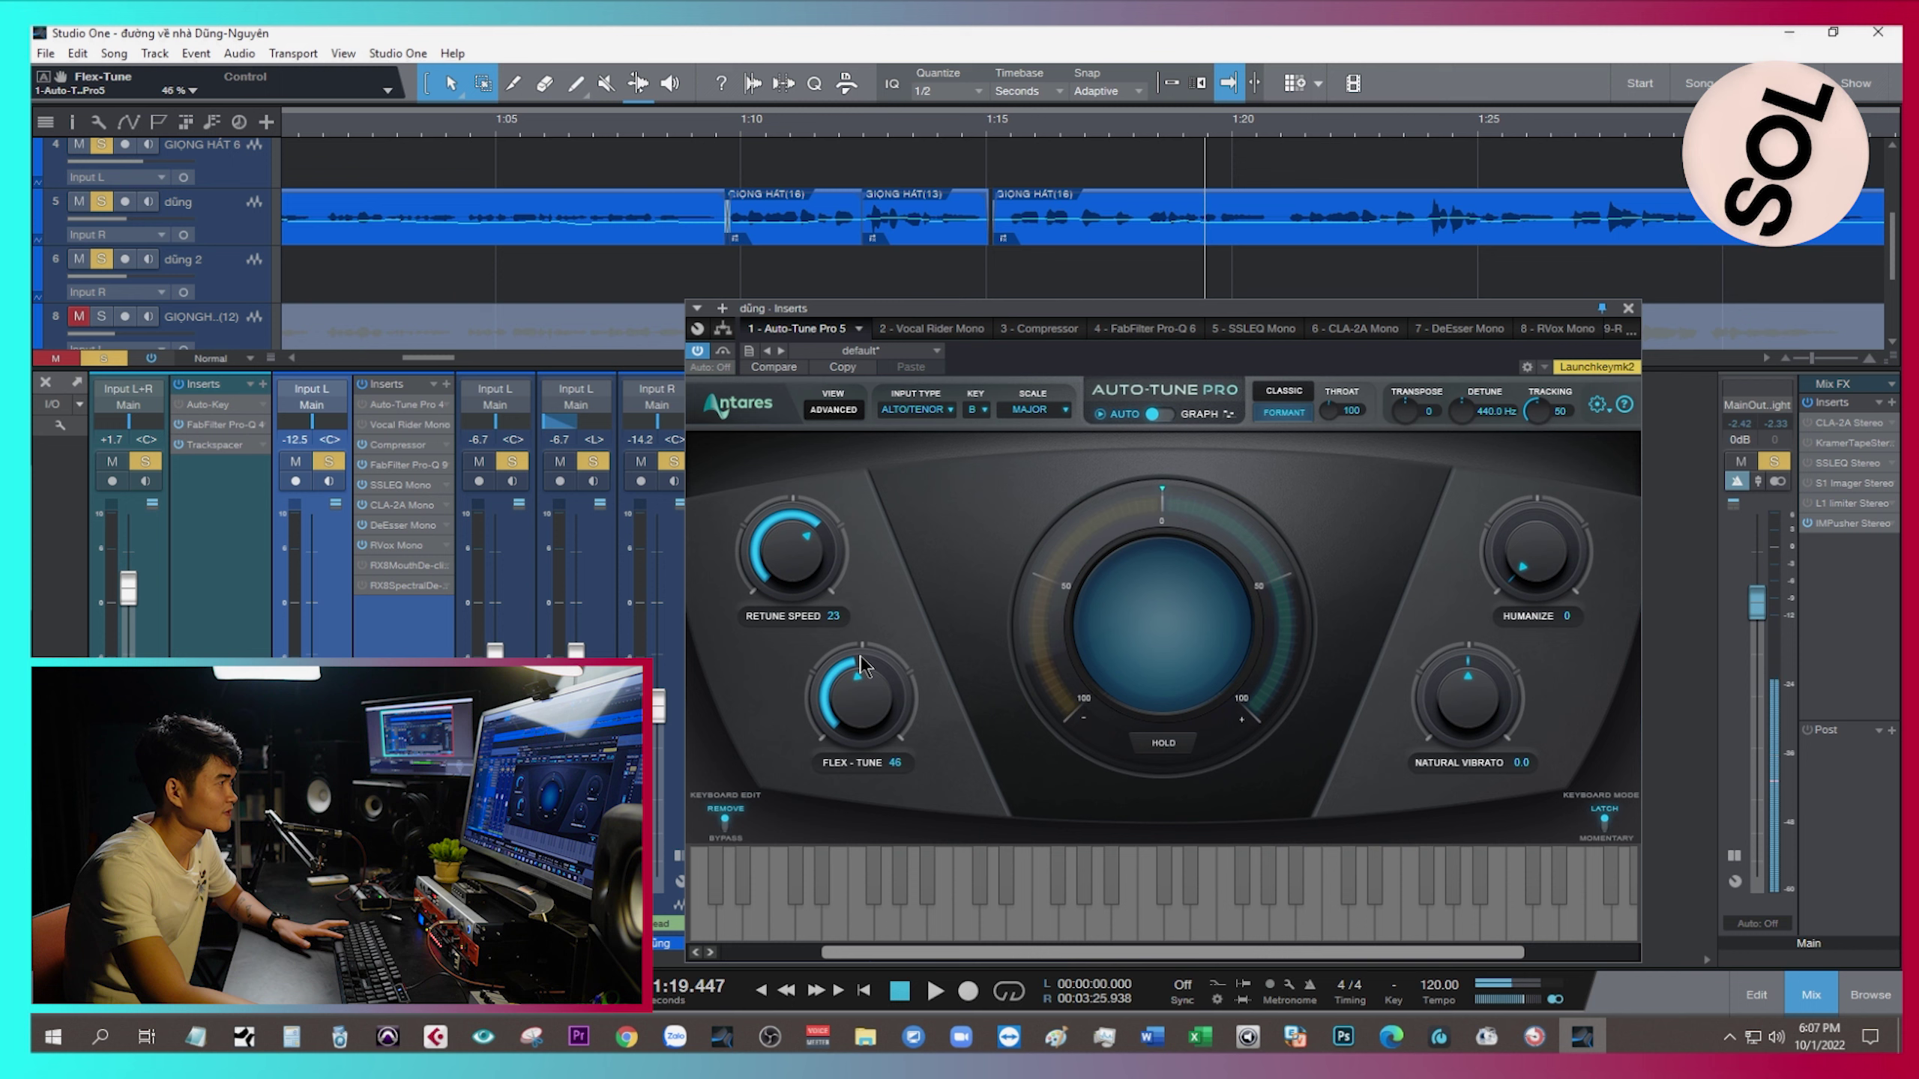
{"action": "left_click", "coordinate": [1078, 126]}
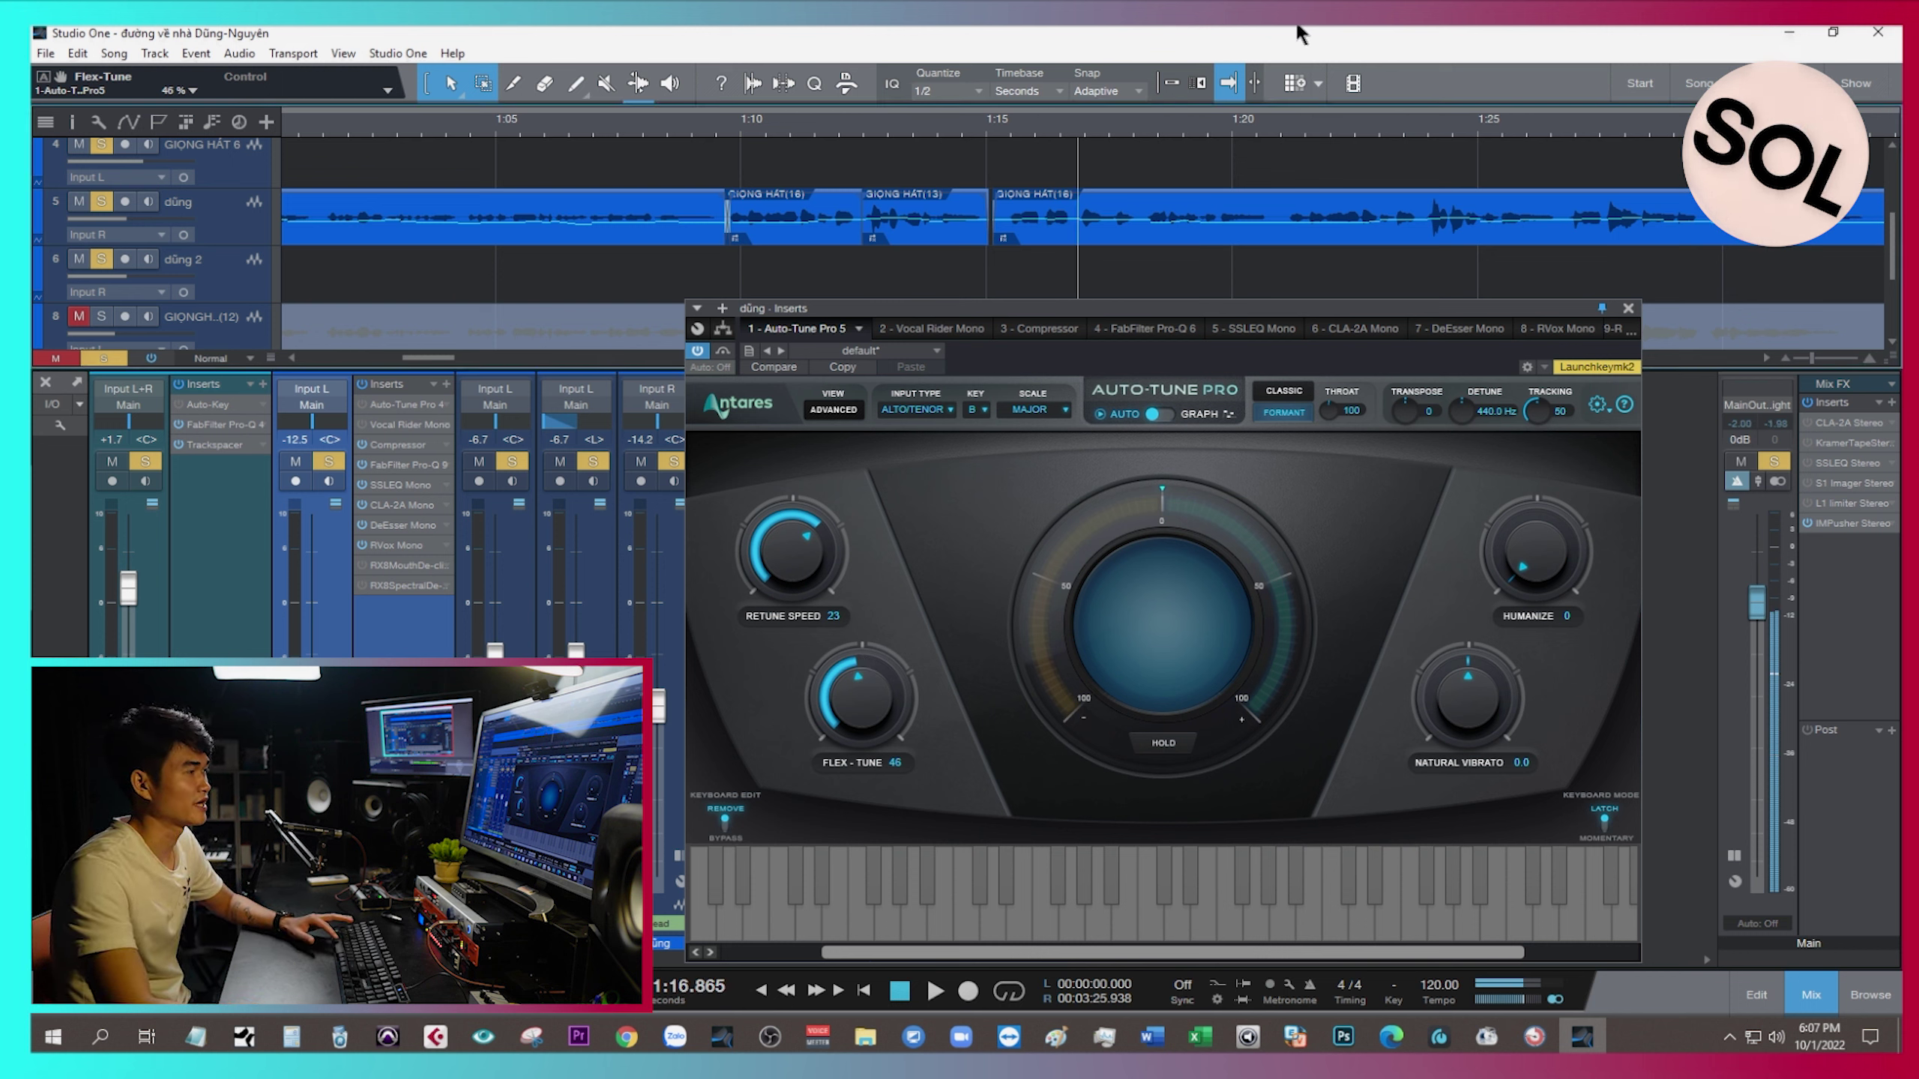
{"action": "key", "text": "space"}
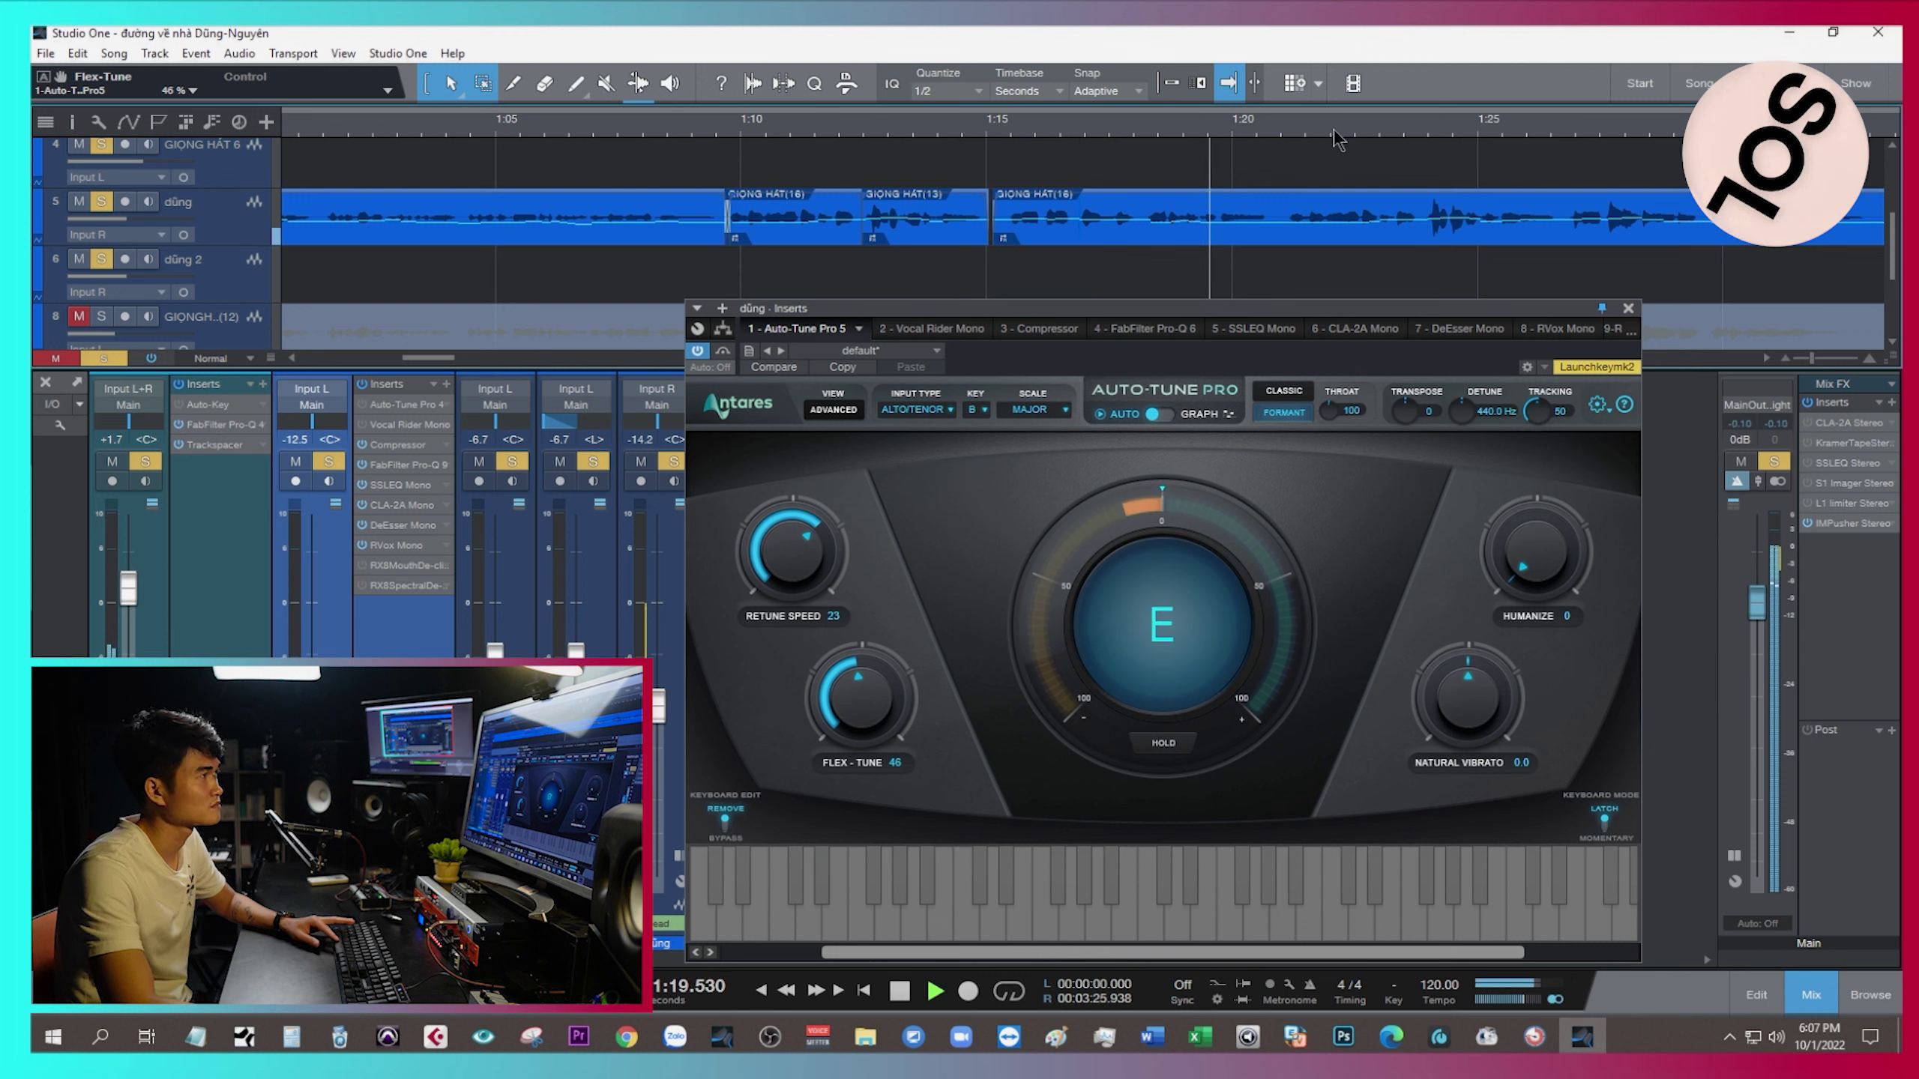
Raise Flex-Tune to 54 during playback and replay the phrase from about 1:17.
{"action": "left_click", "coordinate": [1105, 125]}
{"action": "left_click_drag", "start_coordinate": [866, 710], "coordinate": [854, 683]}
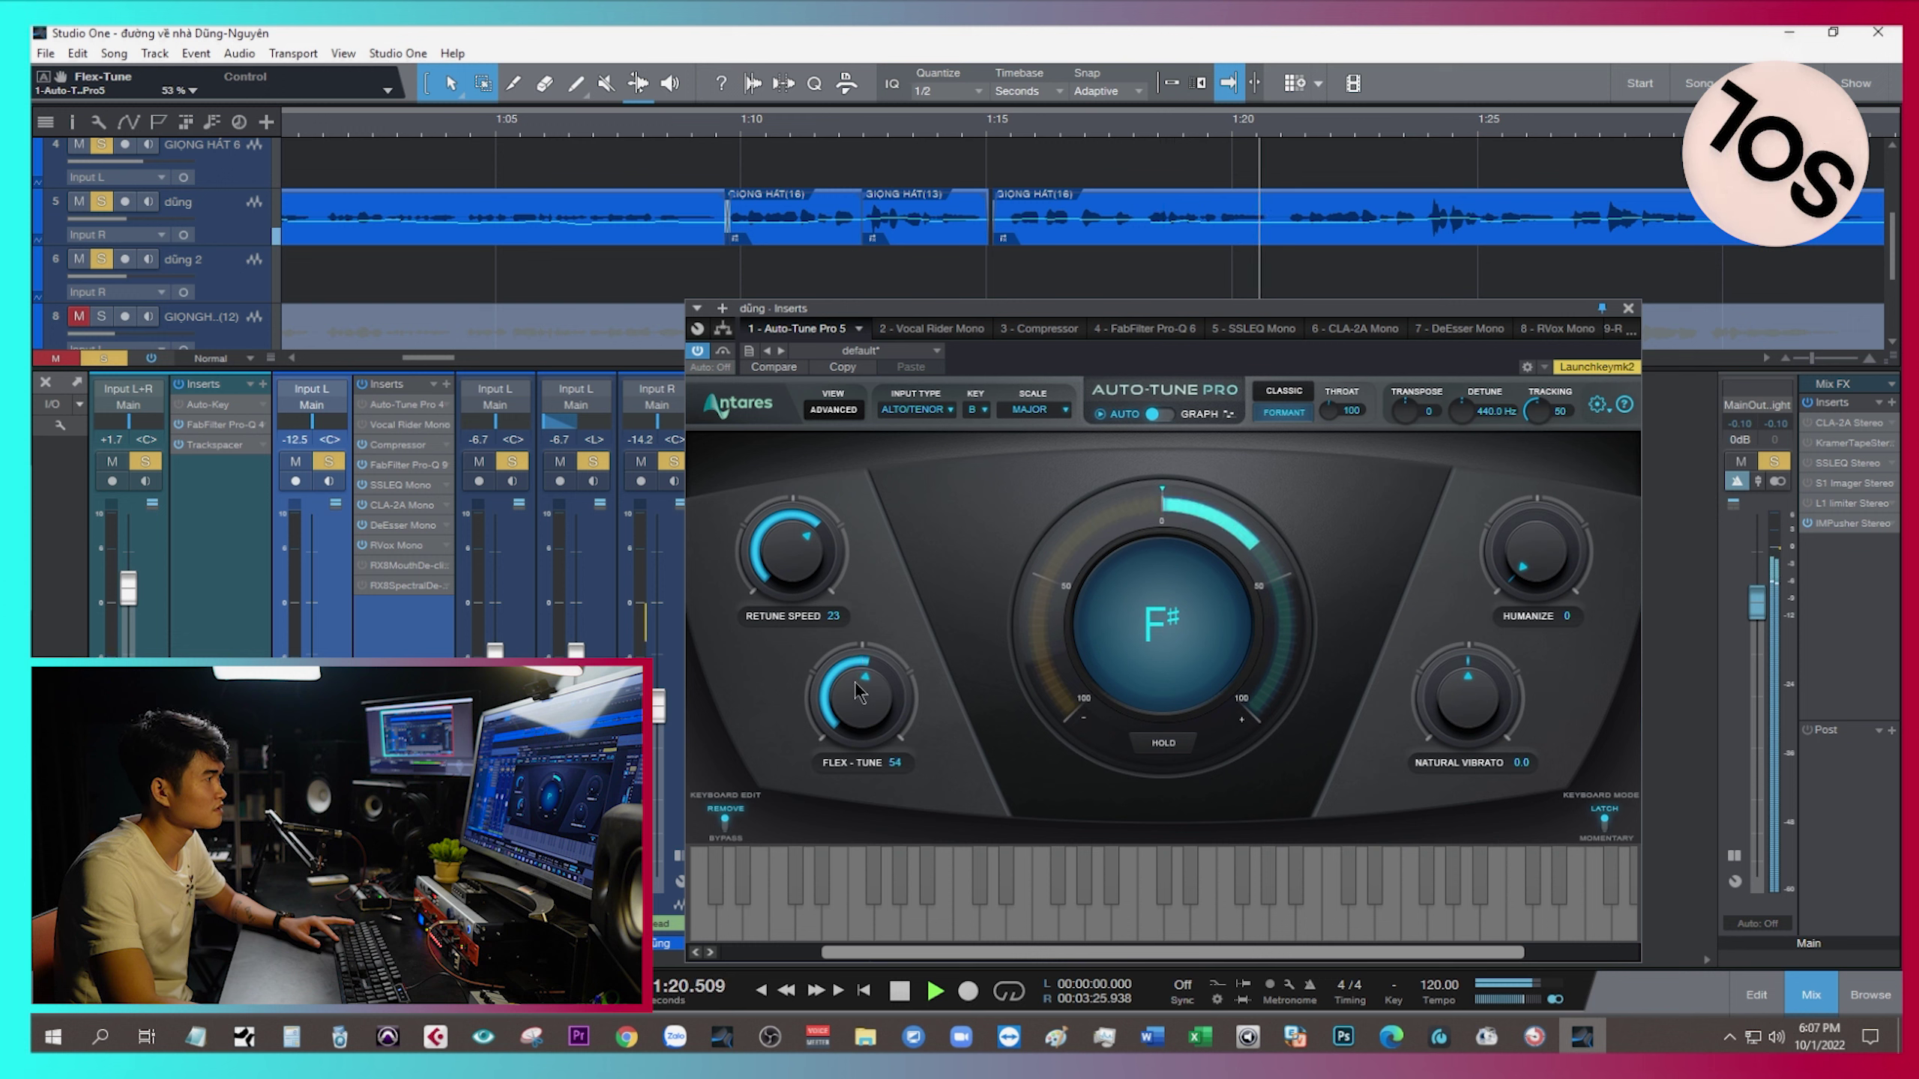
{"action": "left_click", "coordinate": [1066, 125]}
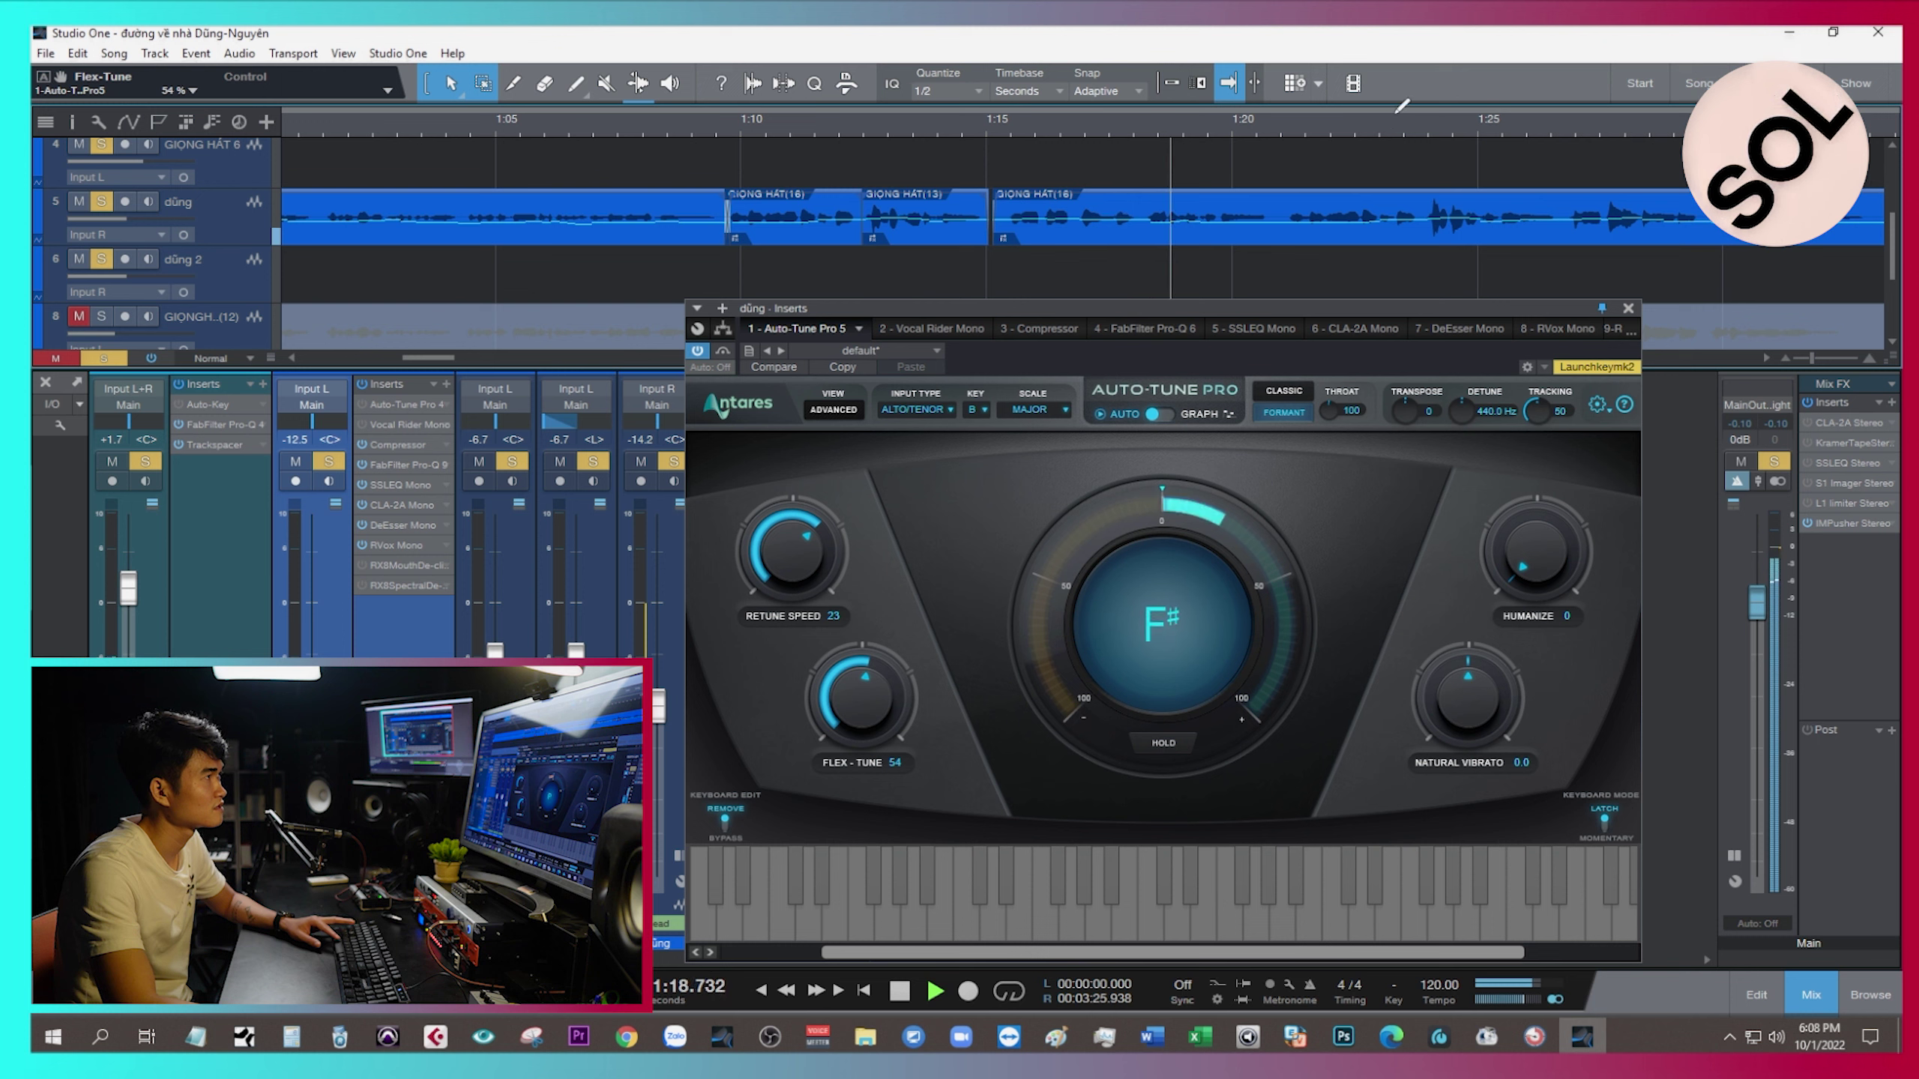
{"action": "key", "text": "space"}
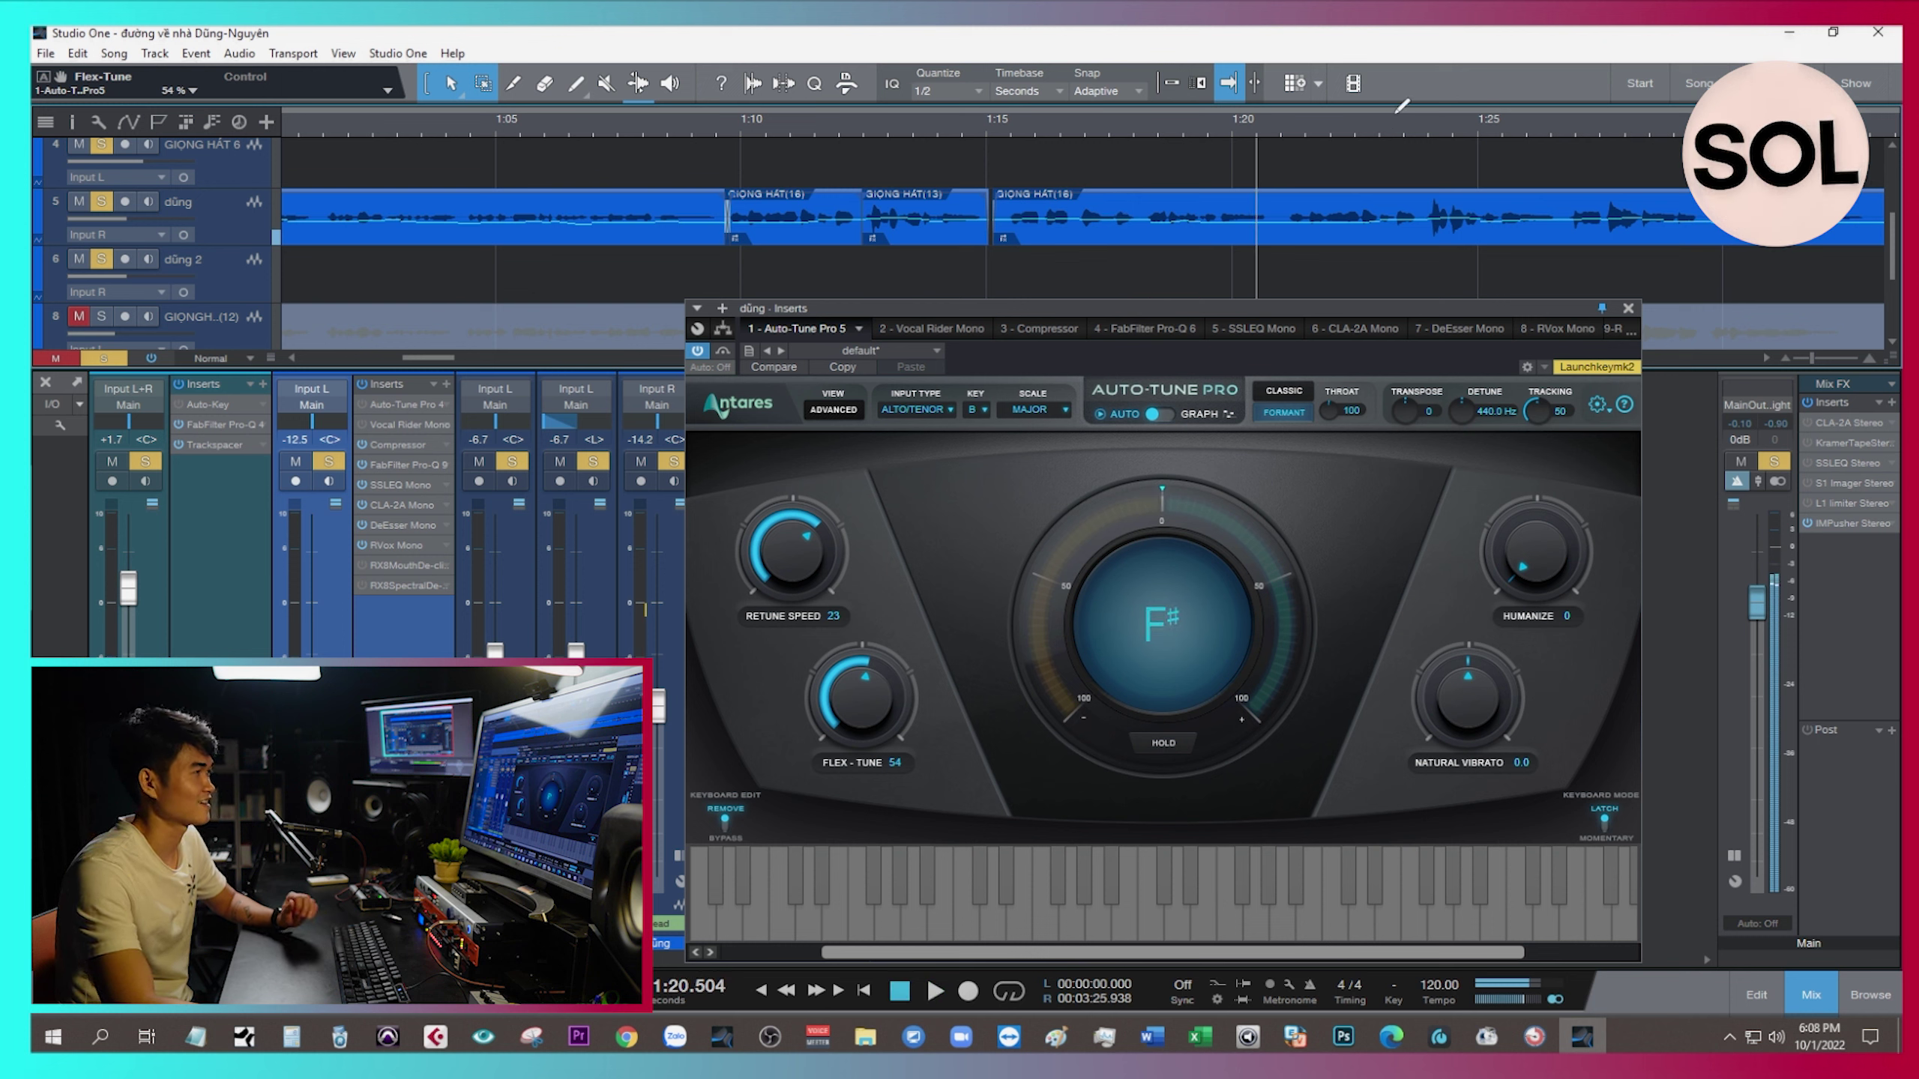
Return Flex-Tune to 0 and audition the phrase from about 1:16 for comparison.
{"action": "left_click_drag", "start_coordinate": [861, 691], "coordinate": [861, 726]}
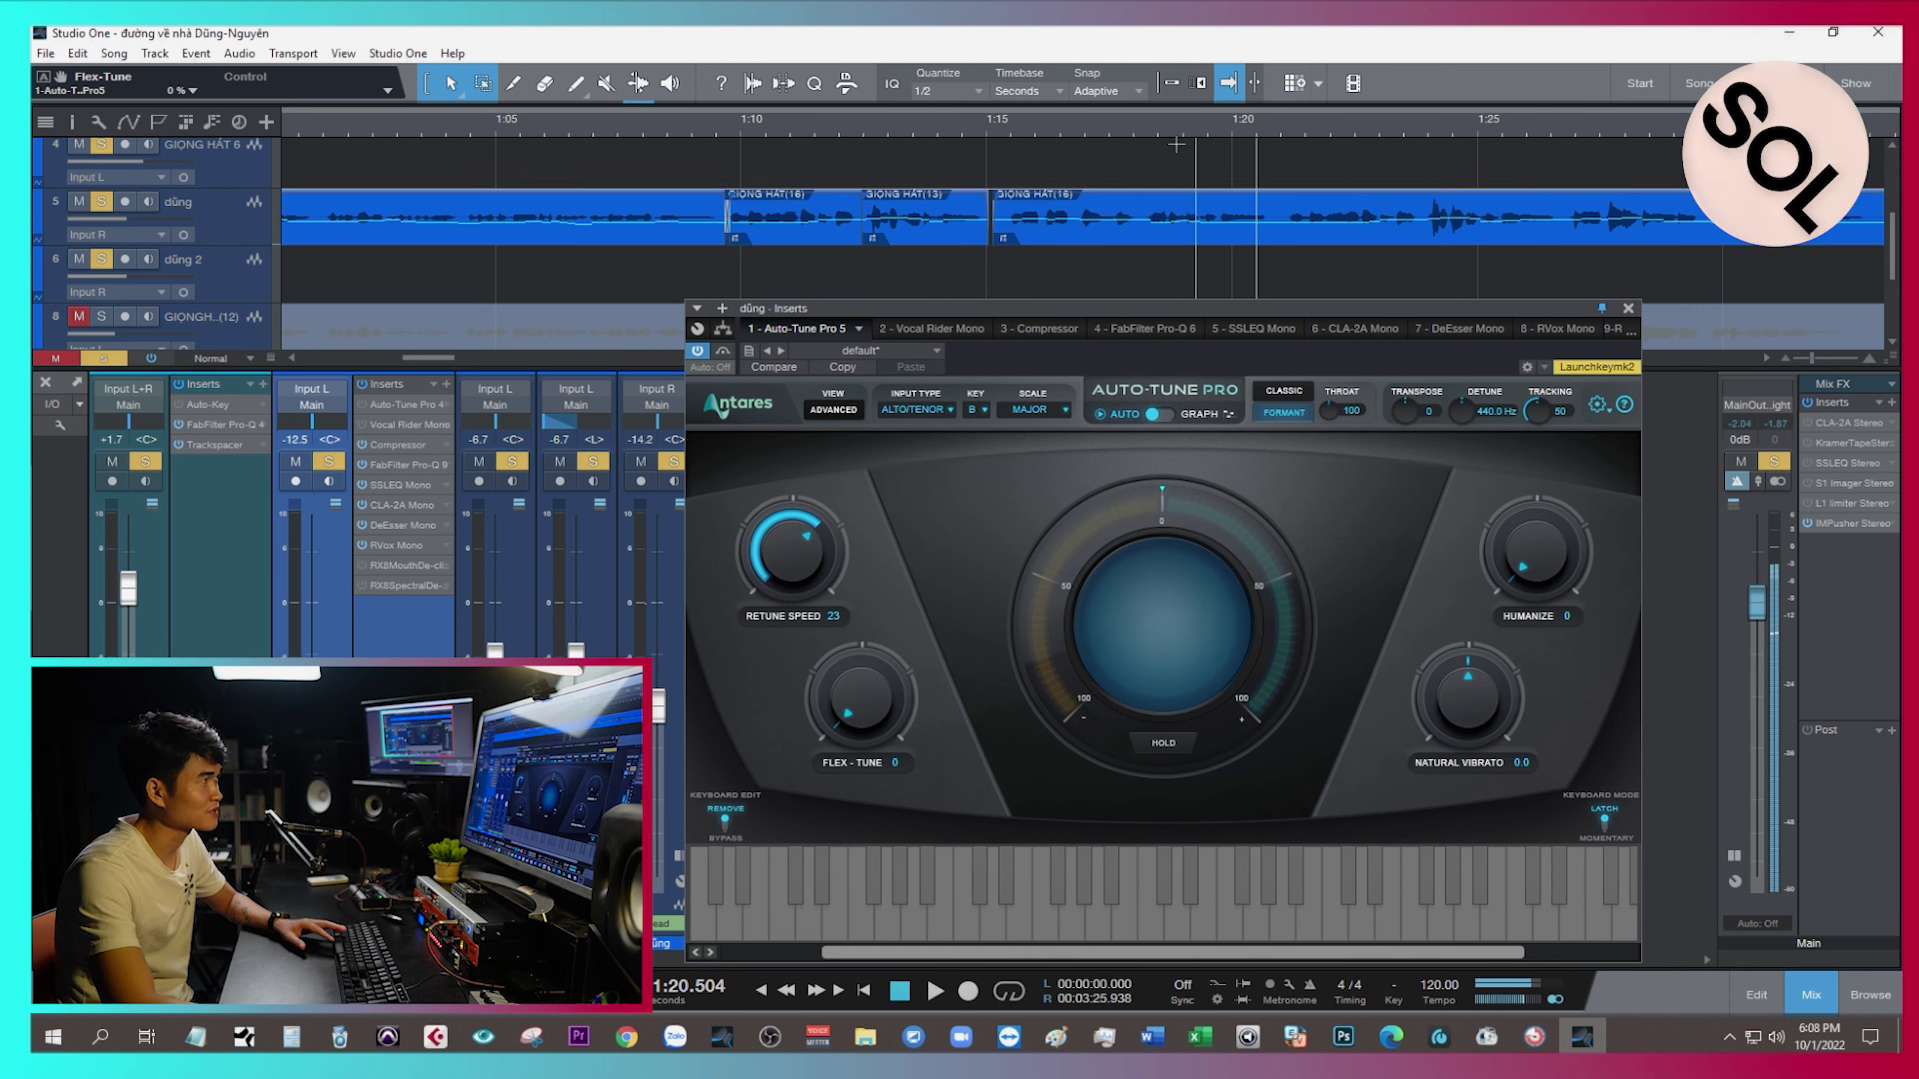
{"action": "left_click", "coordinate": [1060, 124]}
{"action": "scroll", "coordinate": [1351, 135], "scroll_direction": "right", "scroll_amount": 2}
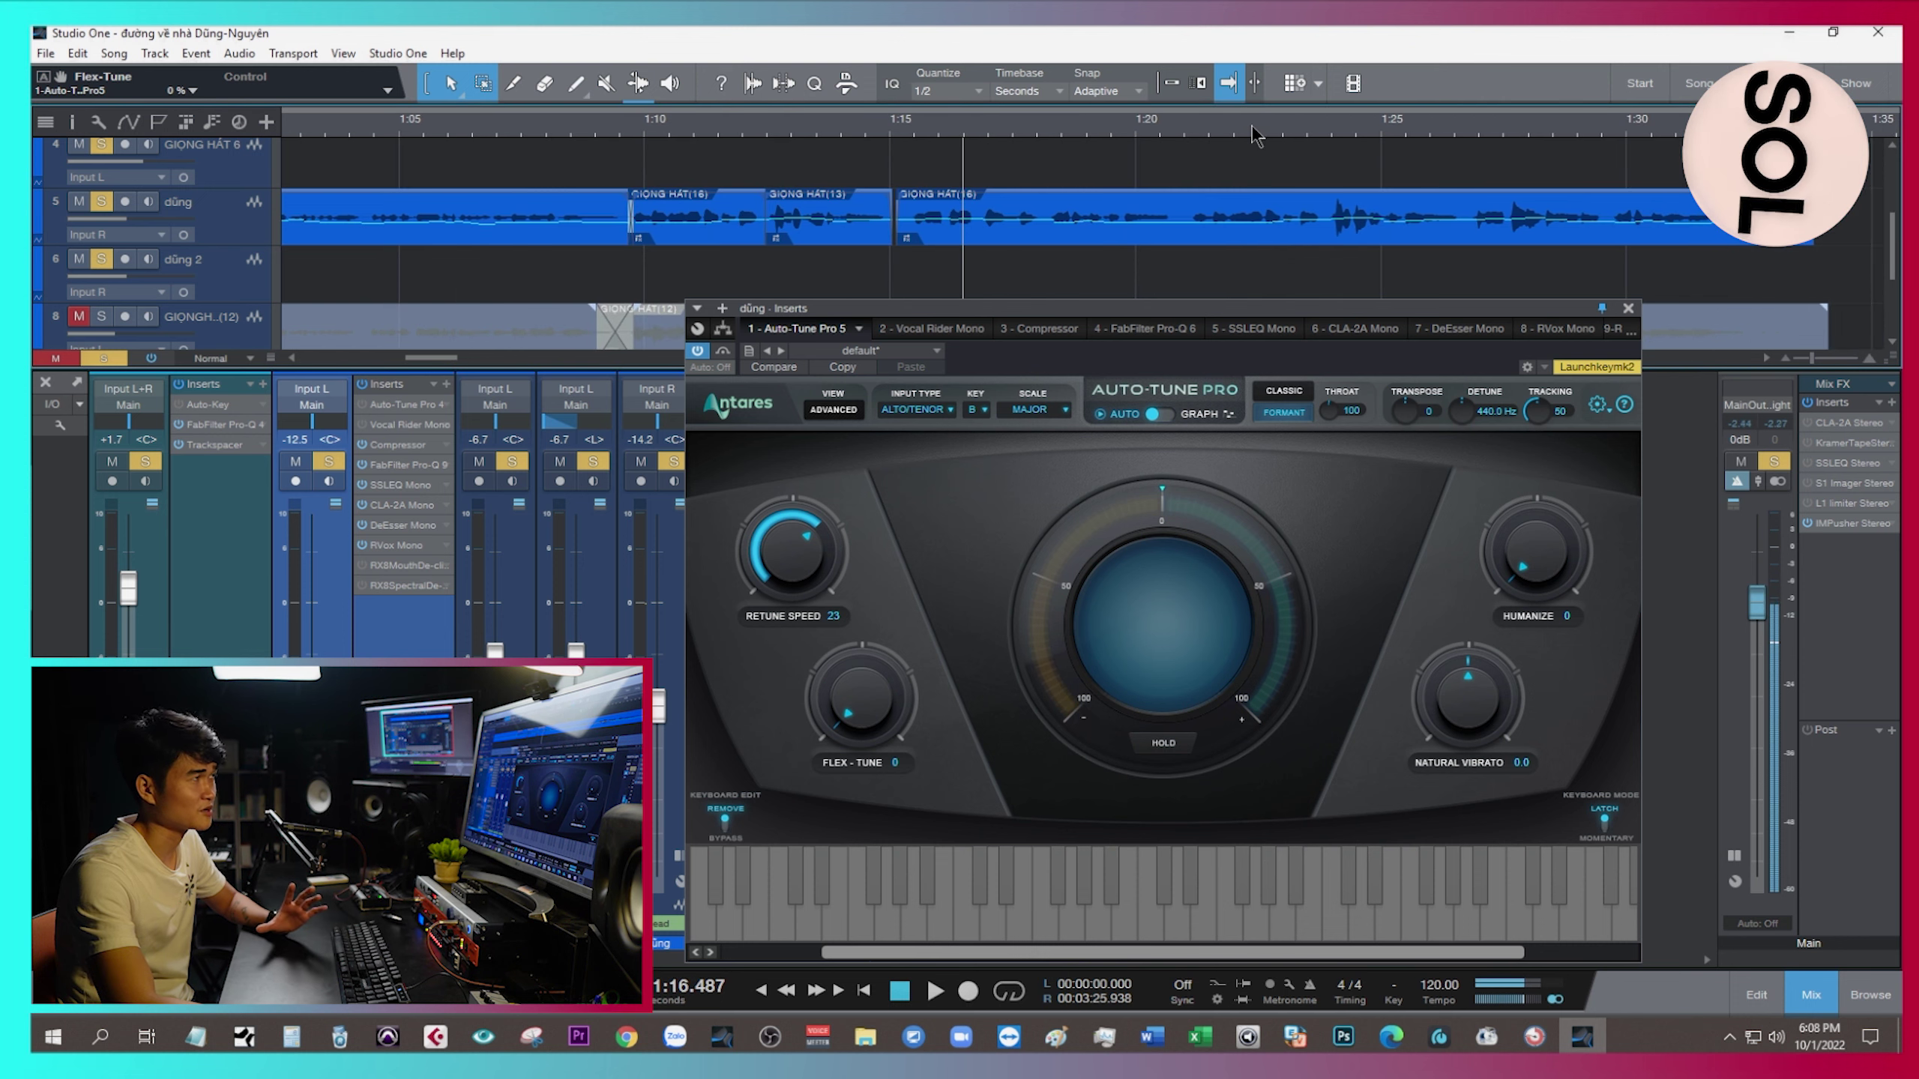
{"action": "key", "text": "space"}
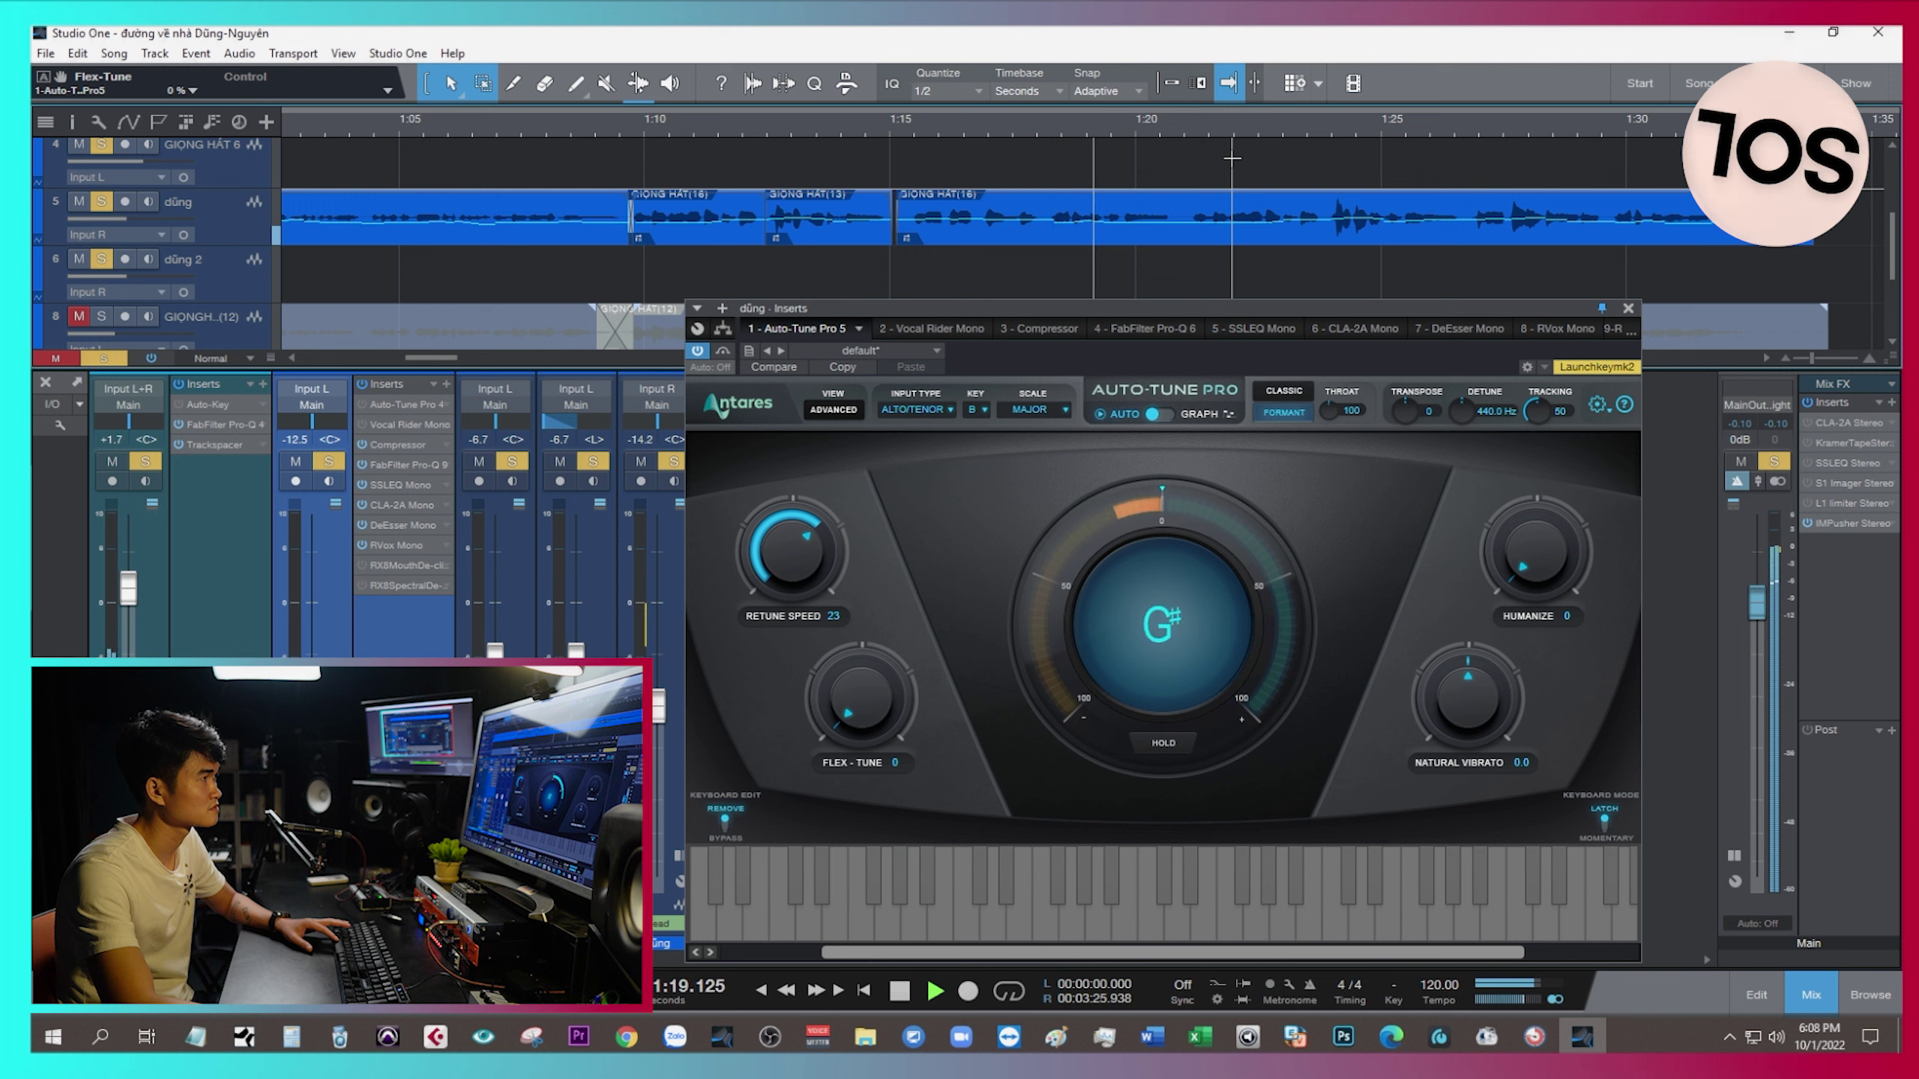
{"action": "key", "text": "space"}
Set Flex-Tune to 53 and replay the same vocal phrase from about 1:18.
{"action": "left_click_drag", "start_coordinate": [856, 709], "coordinate": [867, 626]}
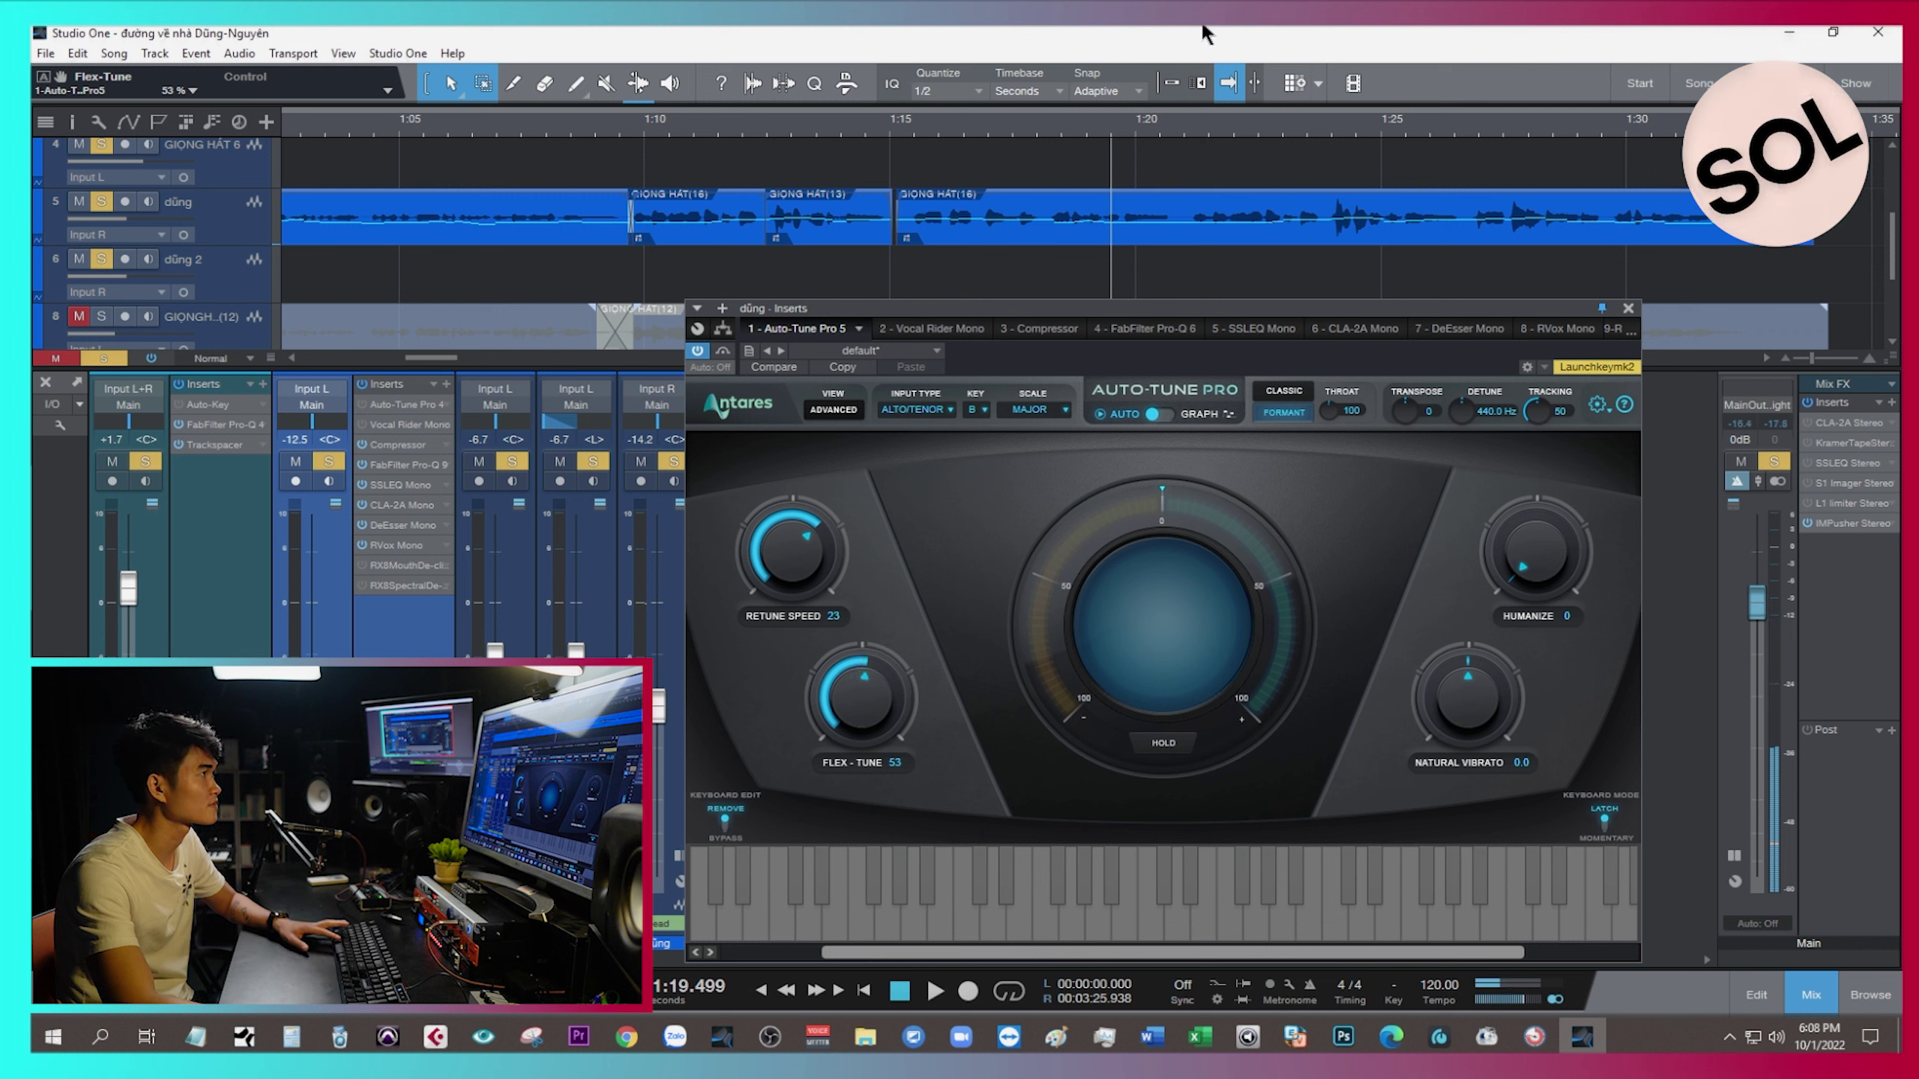
{"action": "left_click", "coordinate": [1037, 130]}
{"action": "key", "text": "space"}
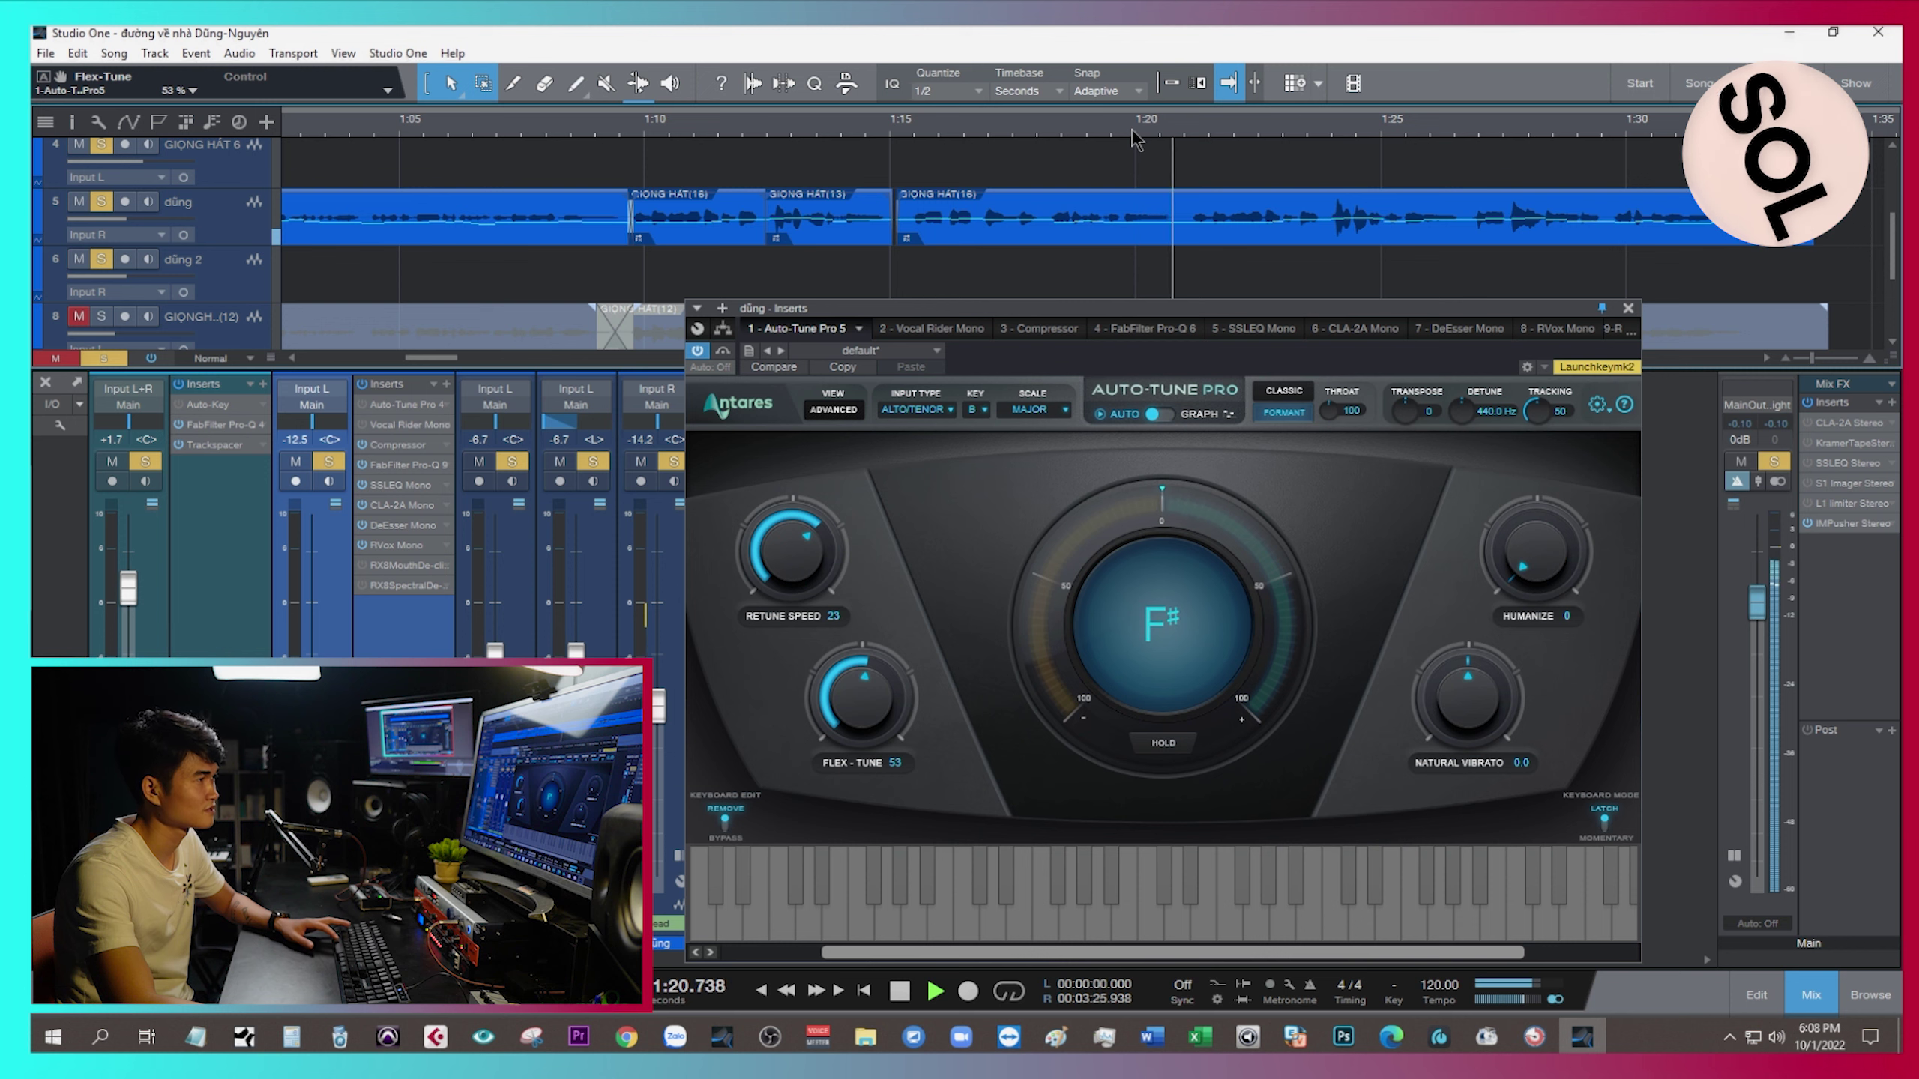
{"action": "key", "text": "space"}
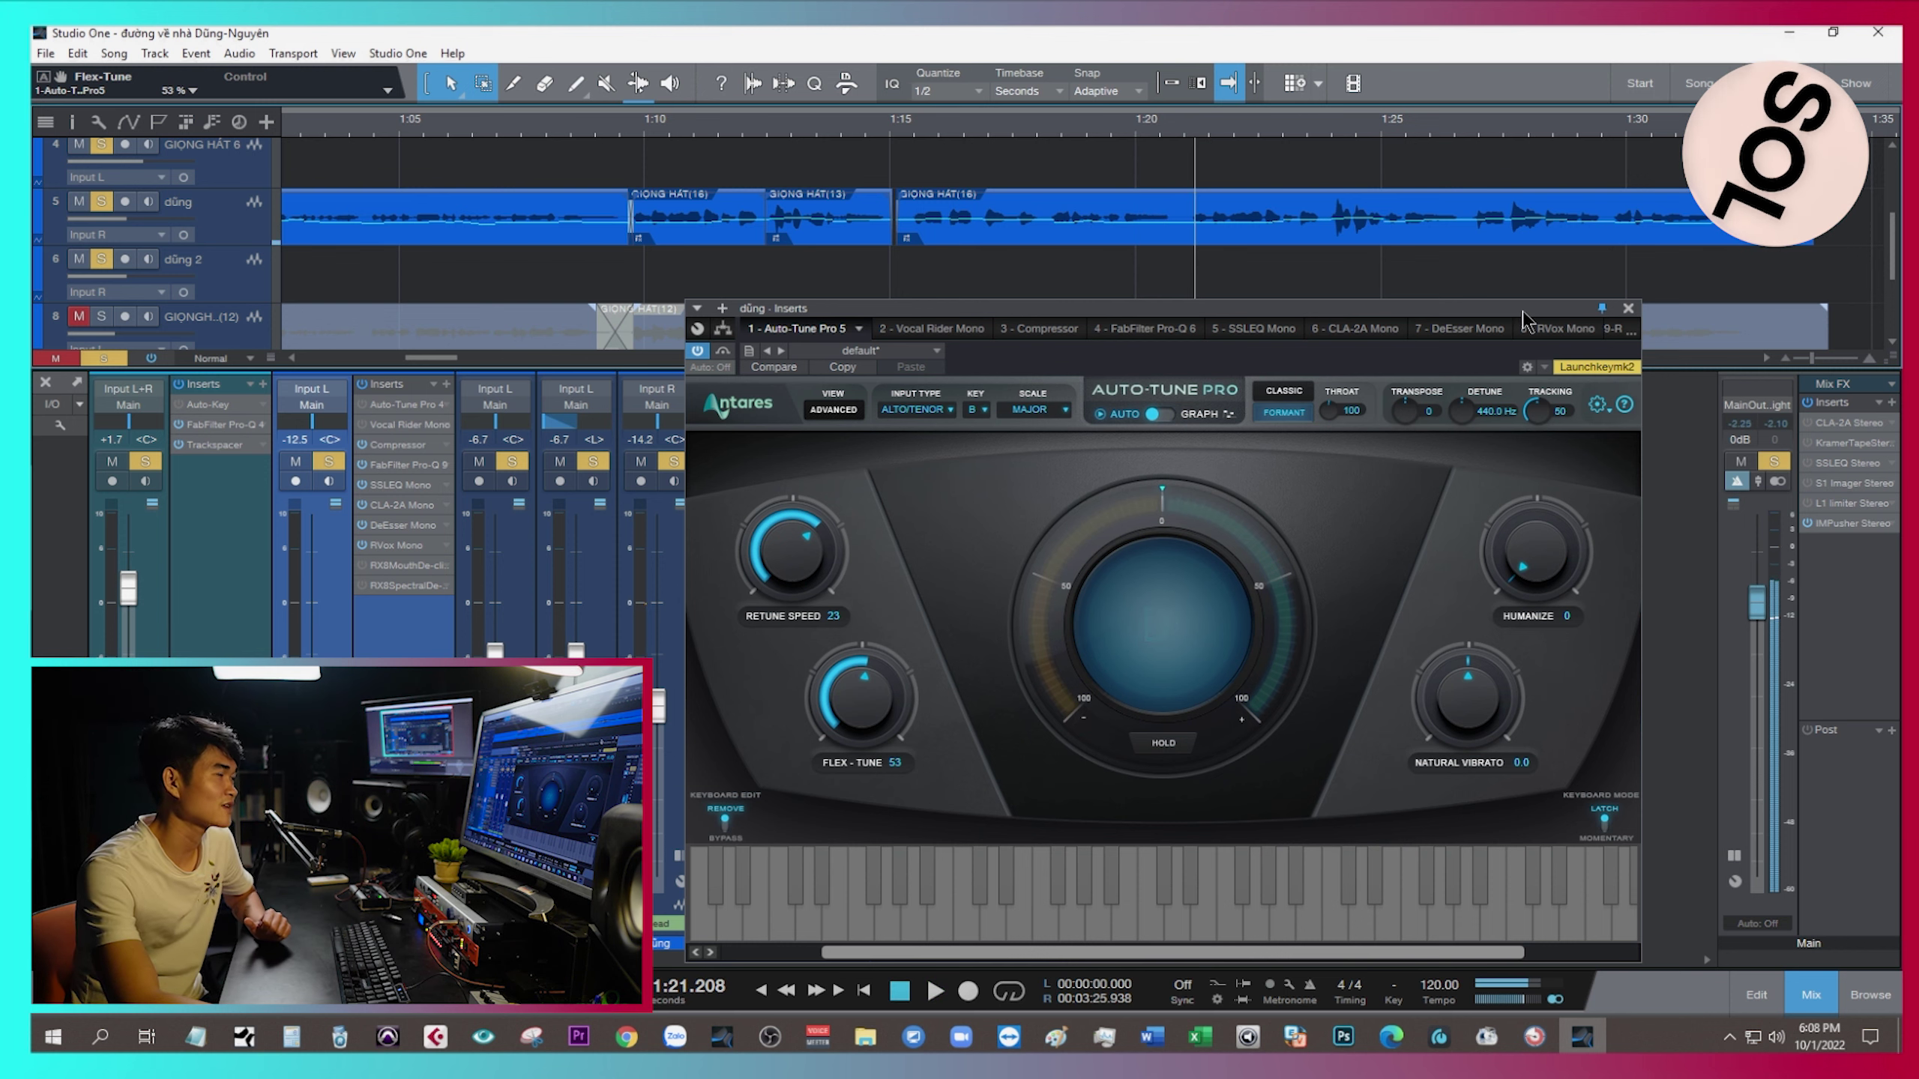
Move the Auto-Tune Pro window aside, then set Humanize to 27 and audition the vocal.
{"action": "left_click_drag", "start_coordinate": [1523, 320], "coordinate": [1377, 316]}
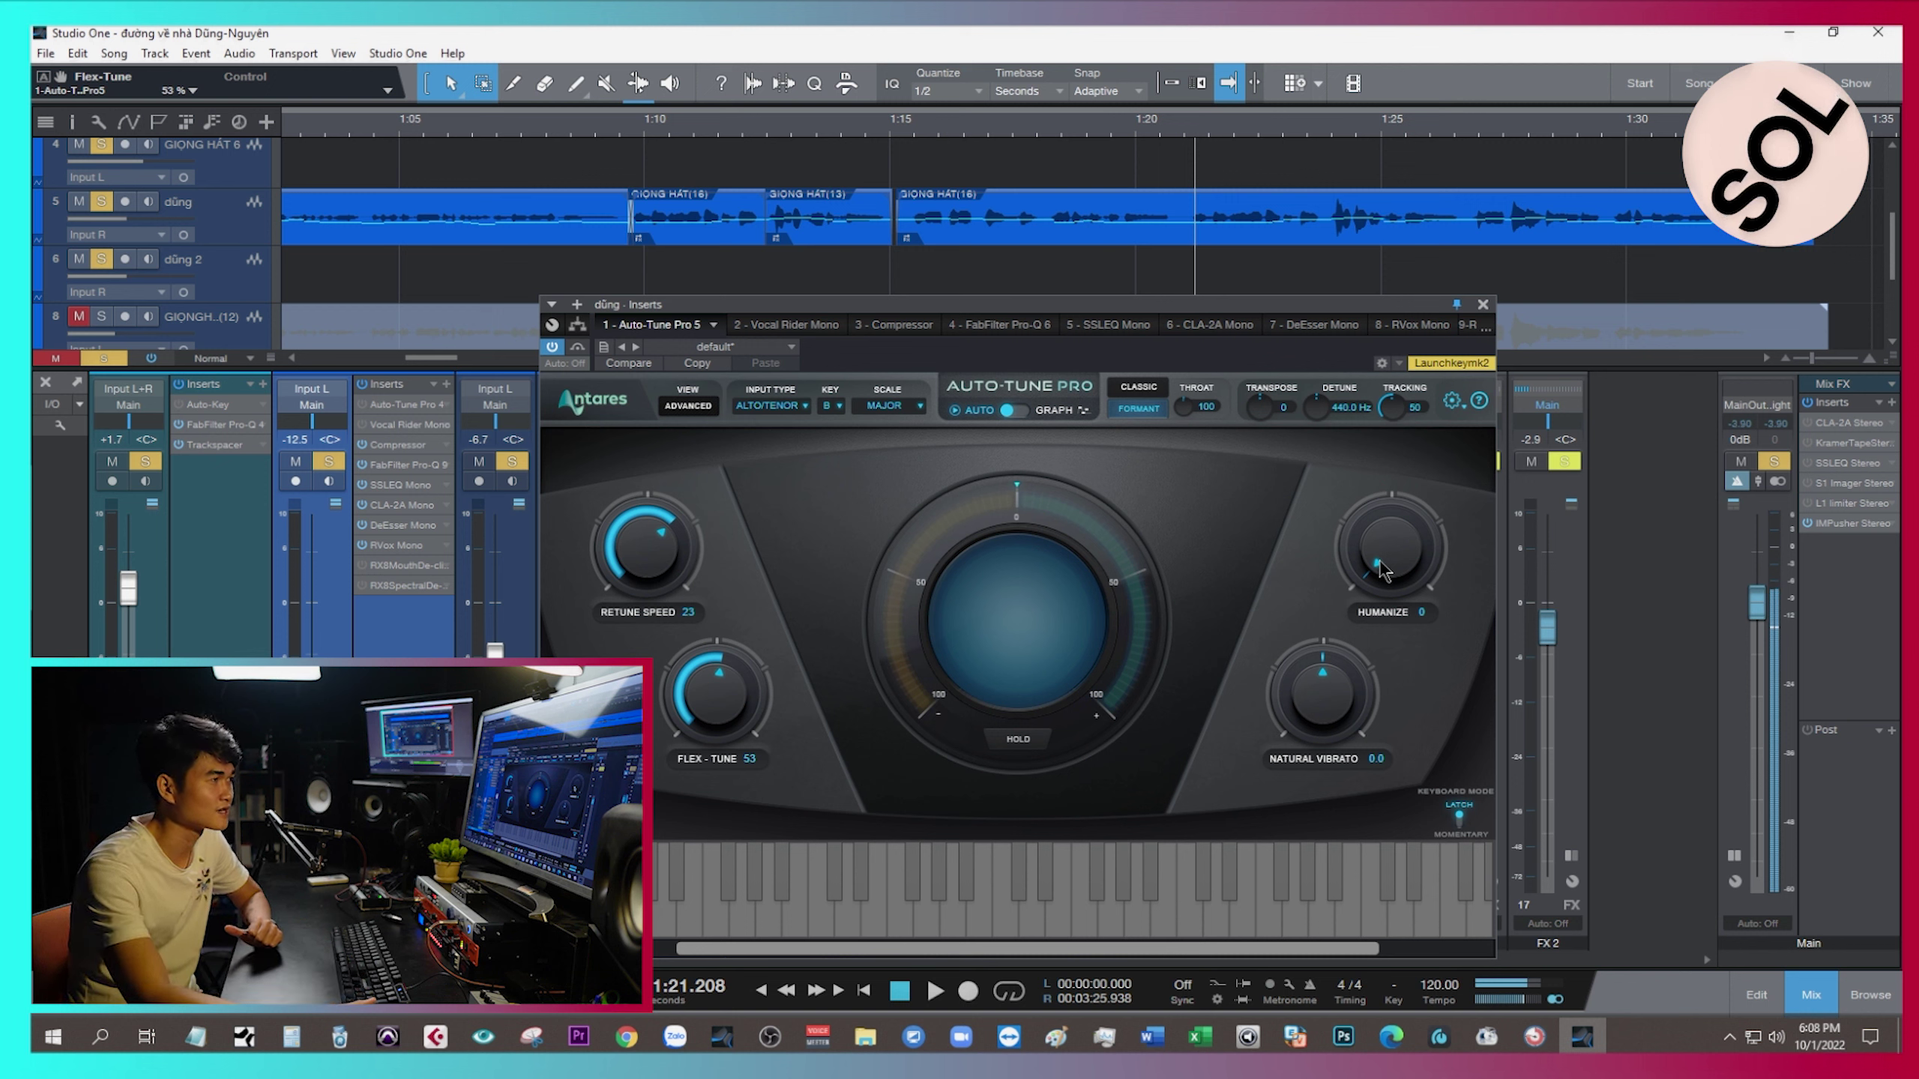
{"action": "left_click_drag", "start_coordinate": [1383, 556], "coordinate": [1383, 526]}
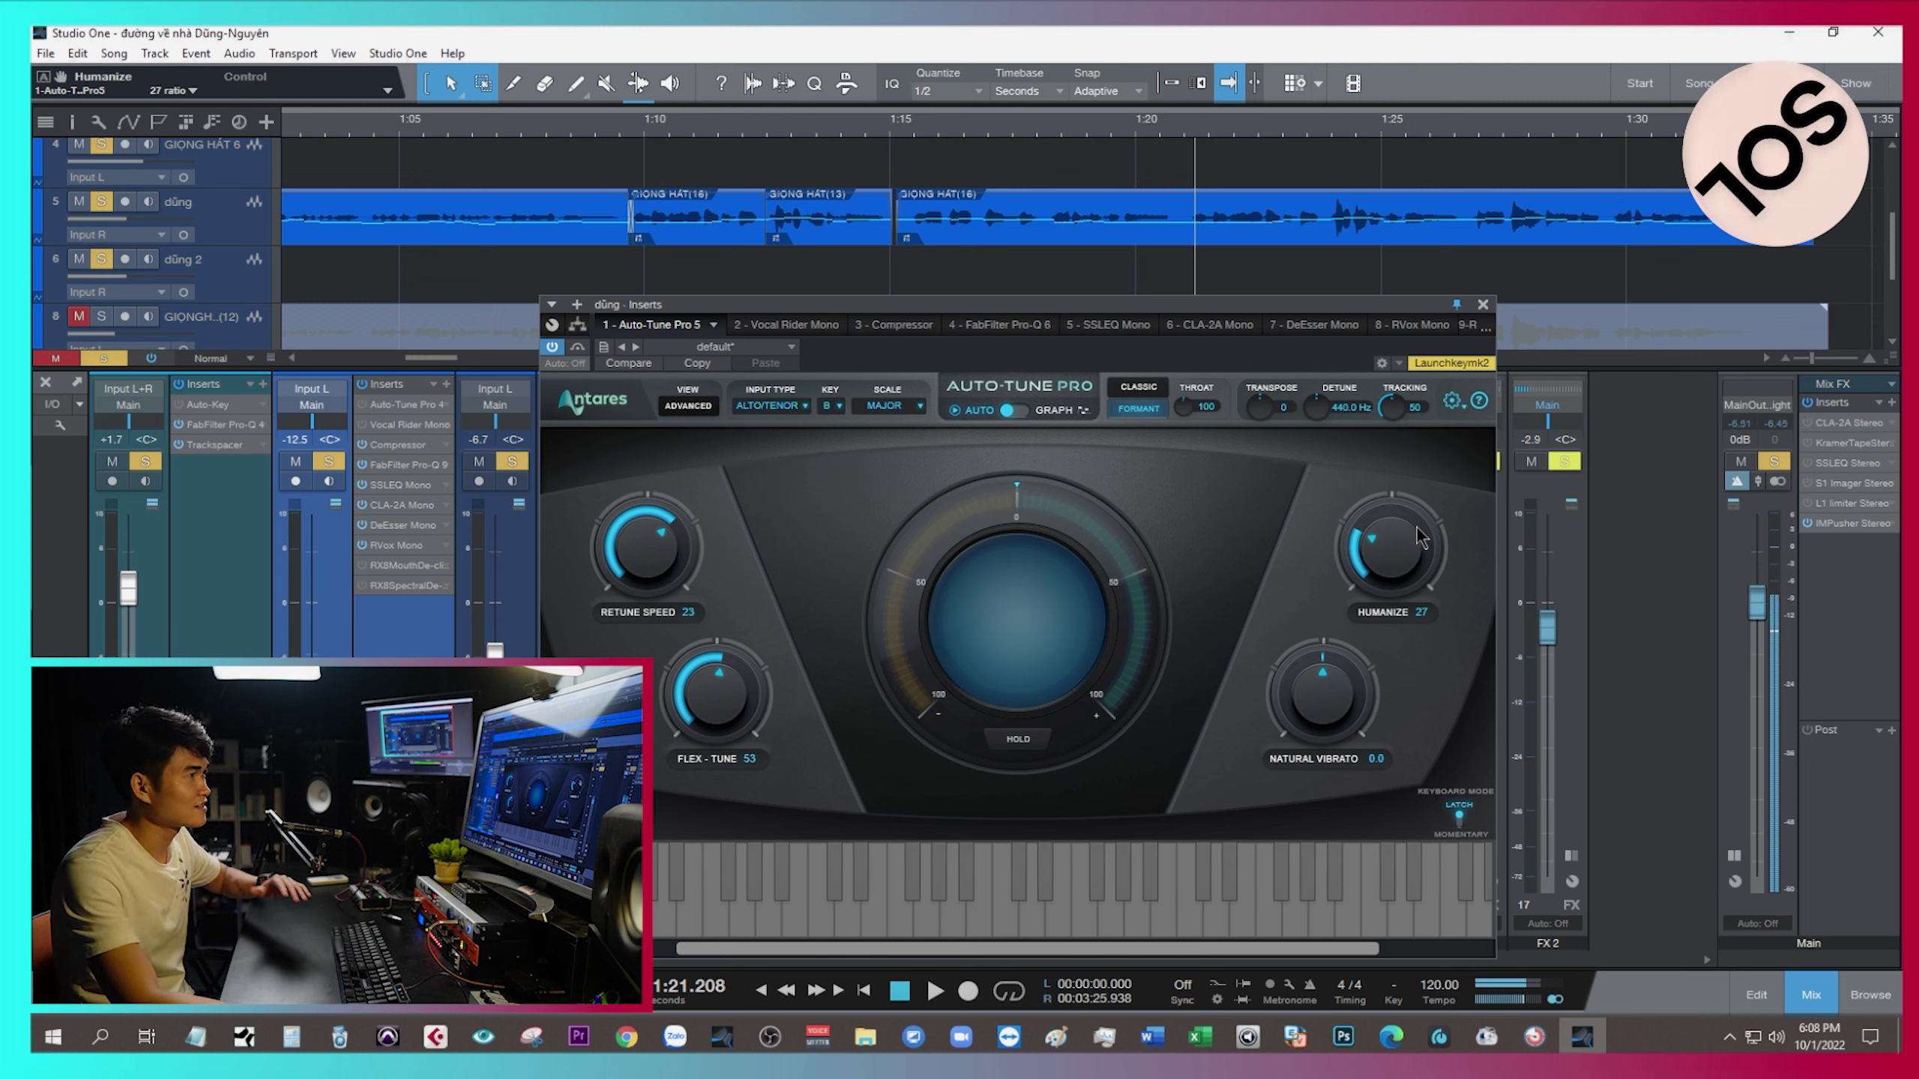
{"action": "key", "text": "space"}
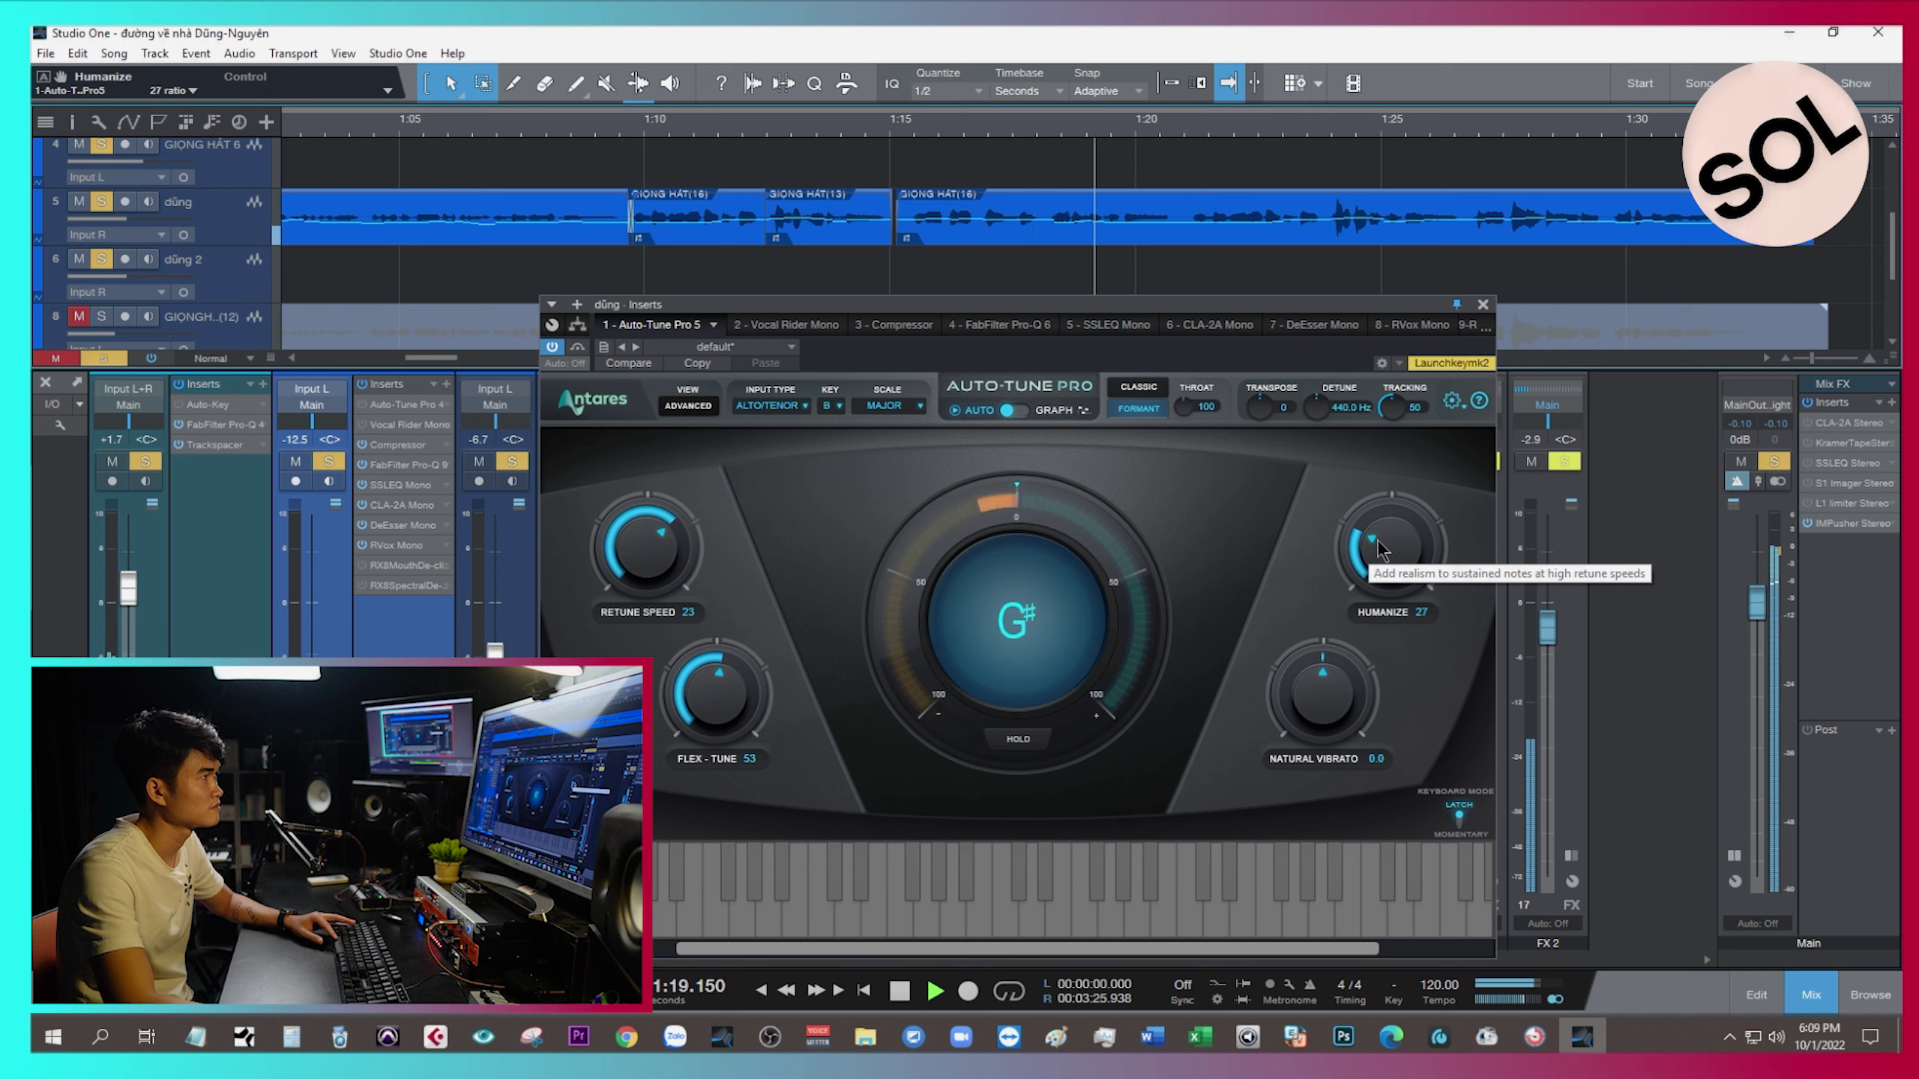
{"action": "key", "text": "space"}
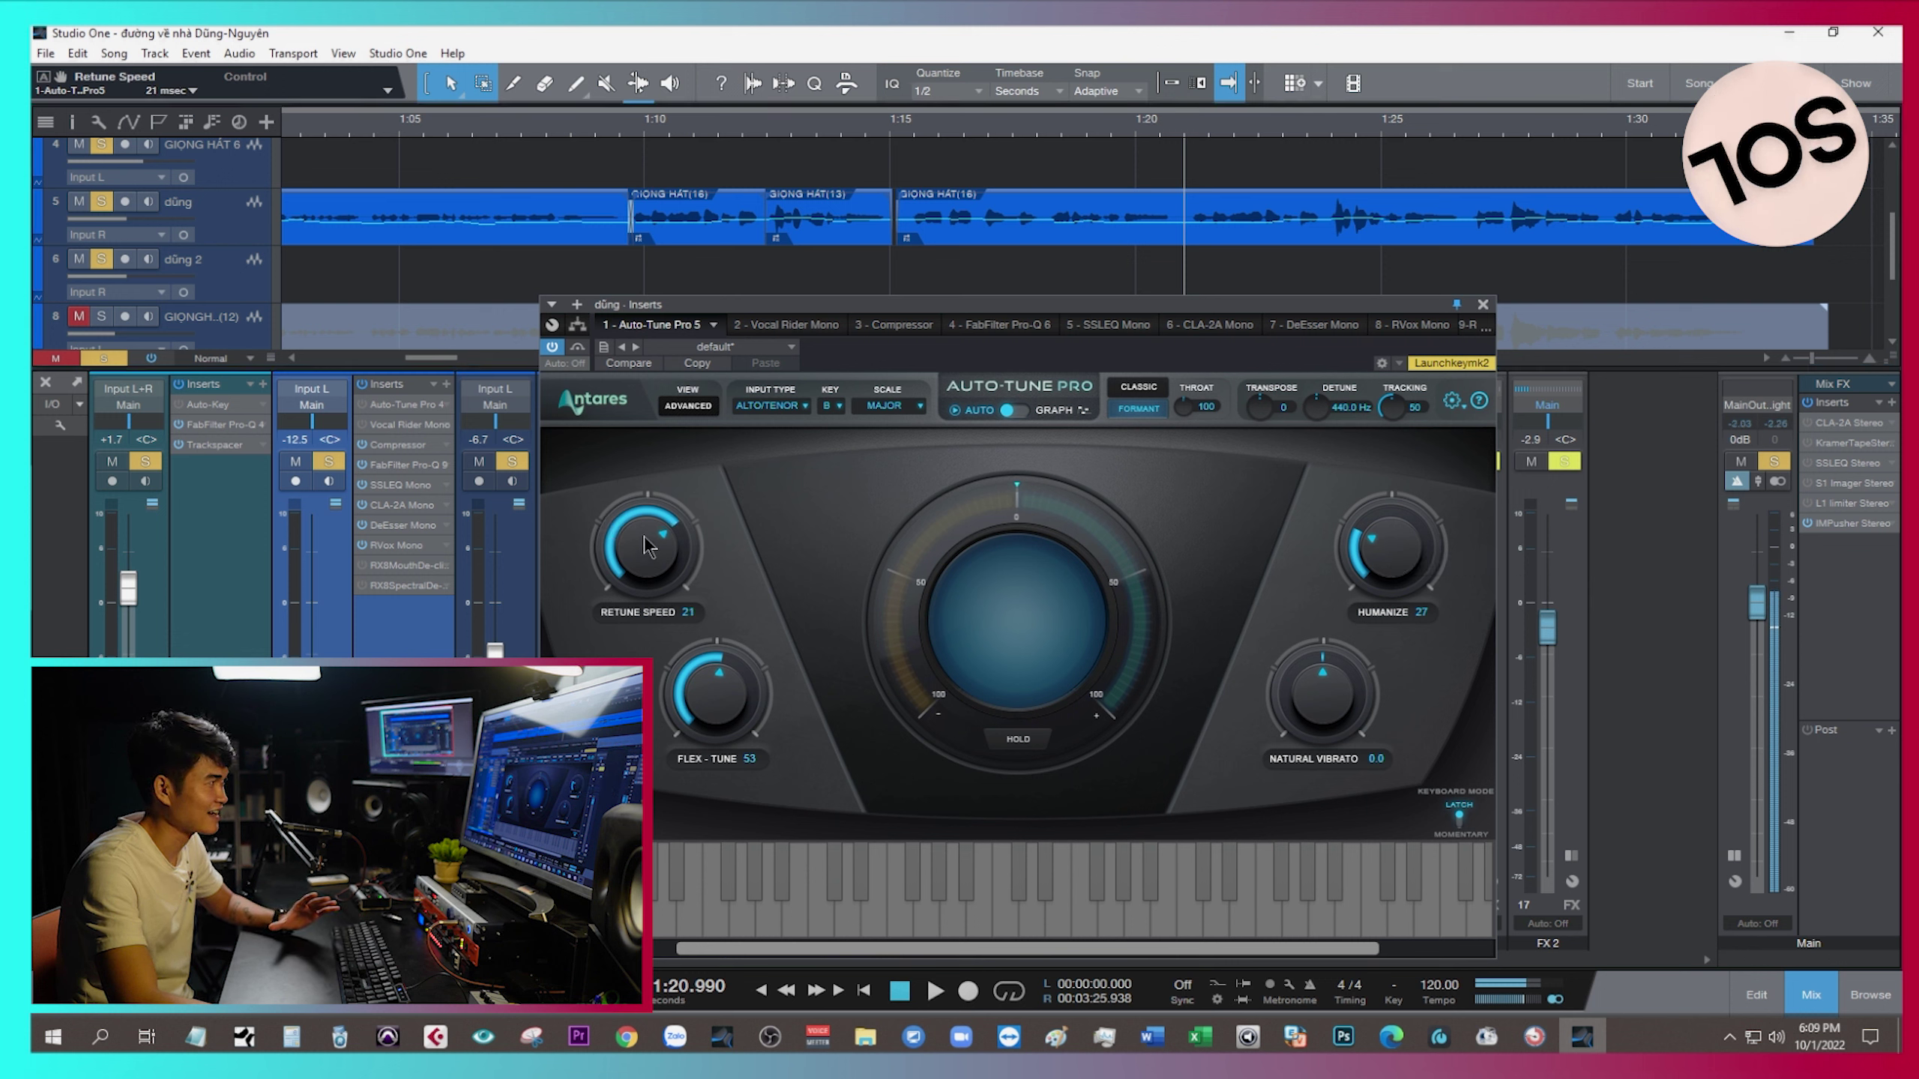
Fine-tune Retune Speed to 28 and Humanize to 32.
{"action": "scroll", "coordinate": [652, 552], "scroll_direction": "down", "scroll_amount": 2}
{"action": "scroll", "coordinate": [1407, 559], "scroll_direction": "up", "scroll_amount": 2}
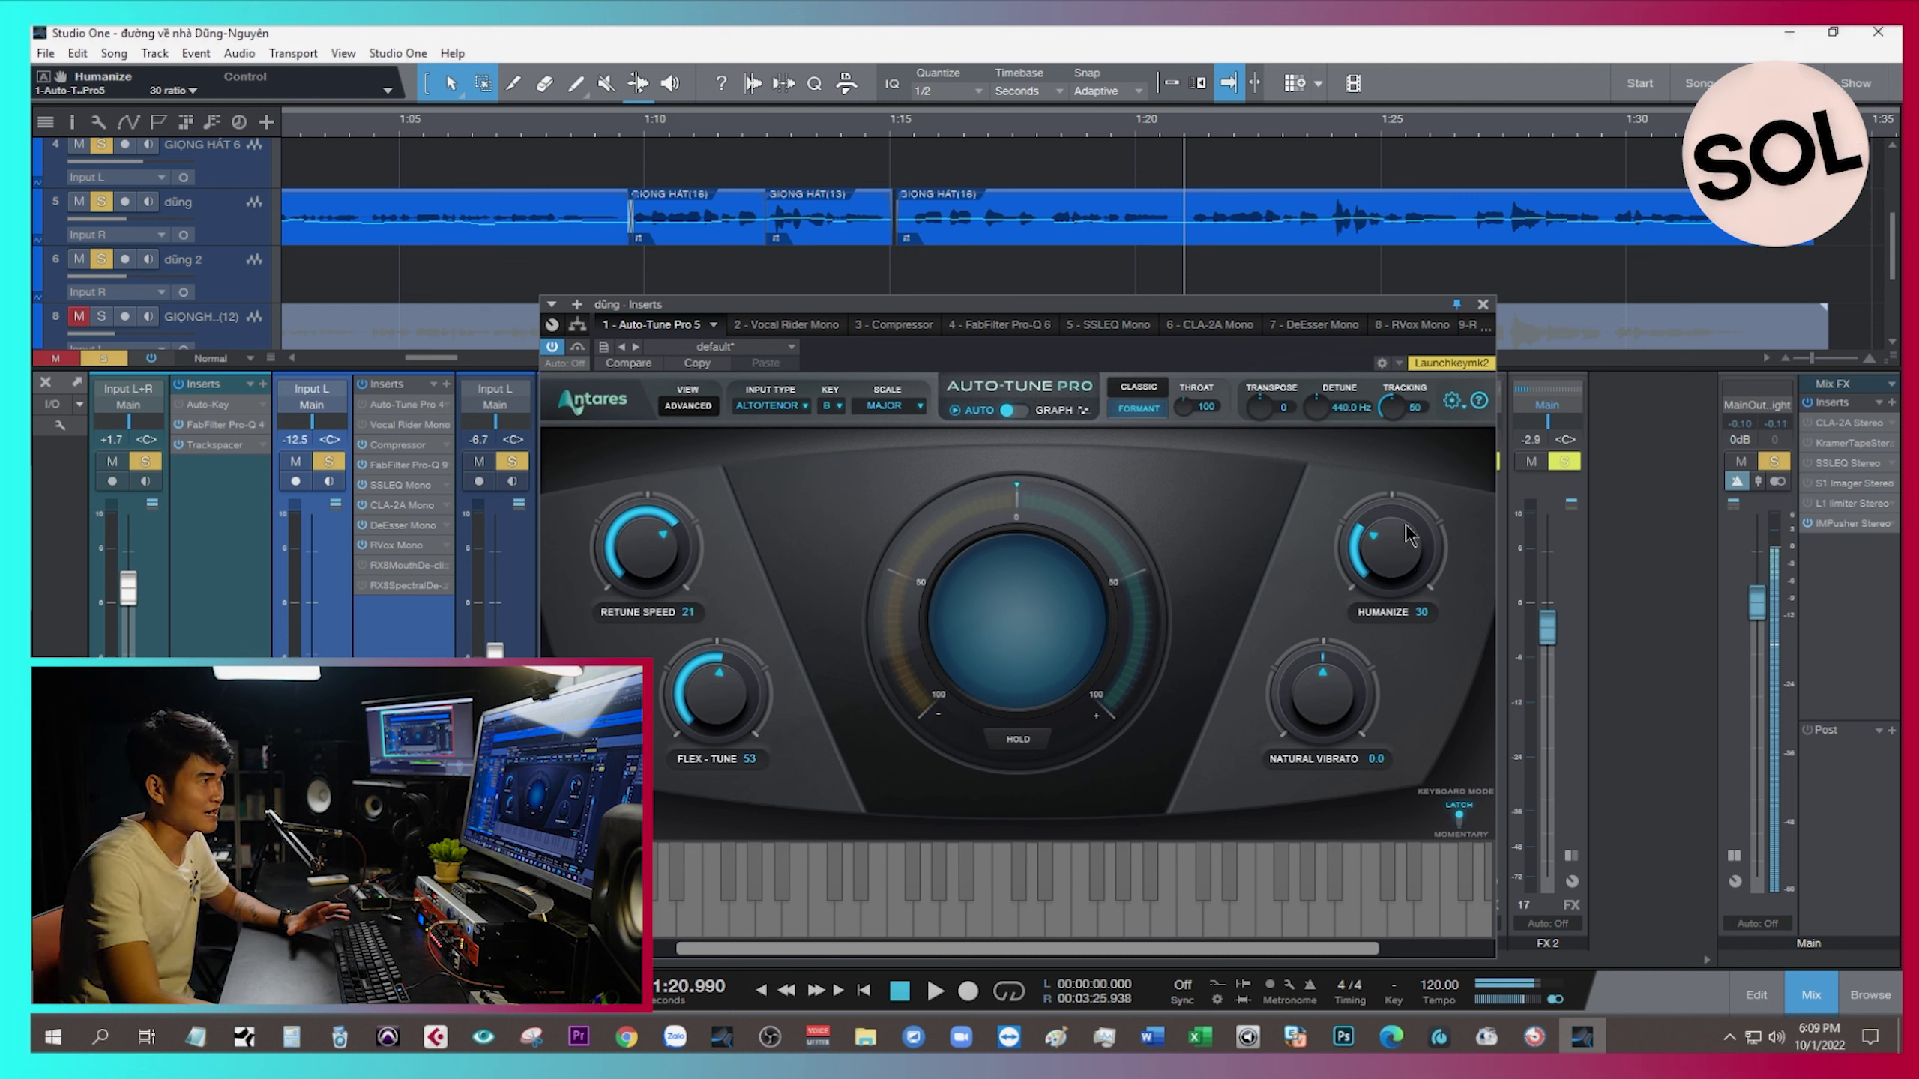
{"action": "scroll", "coordinate": [1398, 533], "scroll_direction": "up", "scroll_amount": 2}
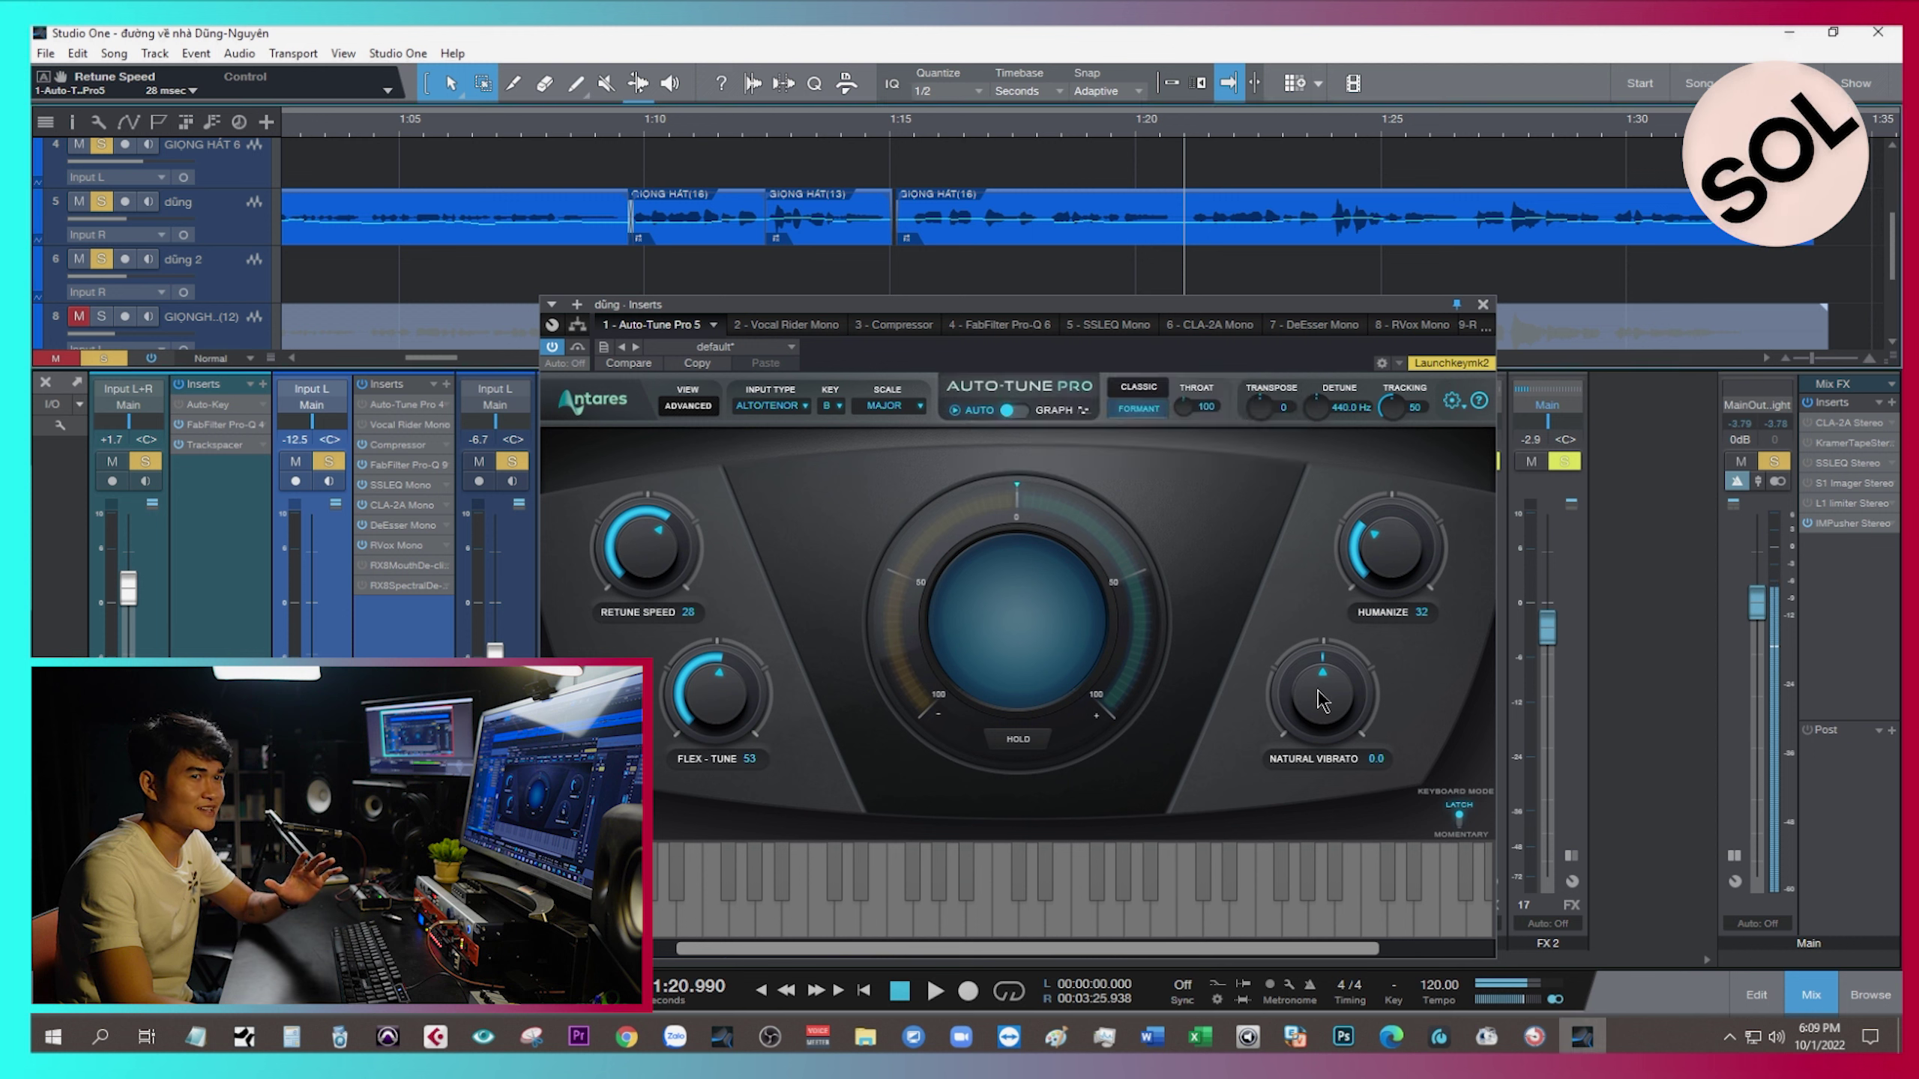
Set Natural Vibrato to 2.5 after trying -5.9 and resetting it to 0.
{"action": "left_click_drag", "start_coordinate": [1320, 700], "coordinate": [1322, 654]}
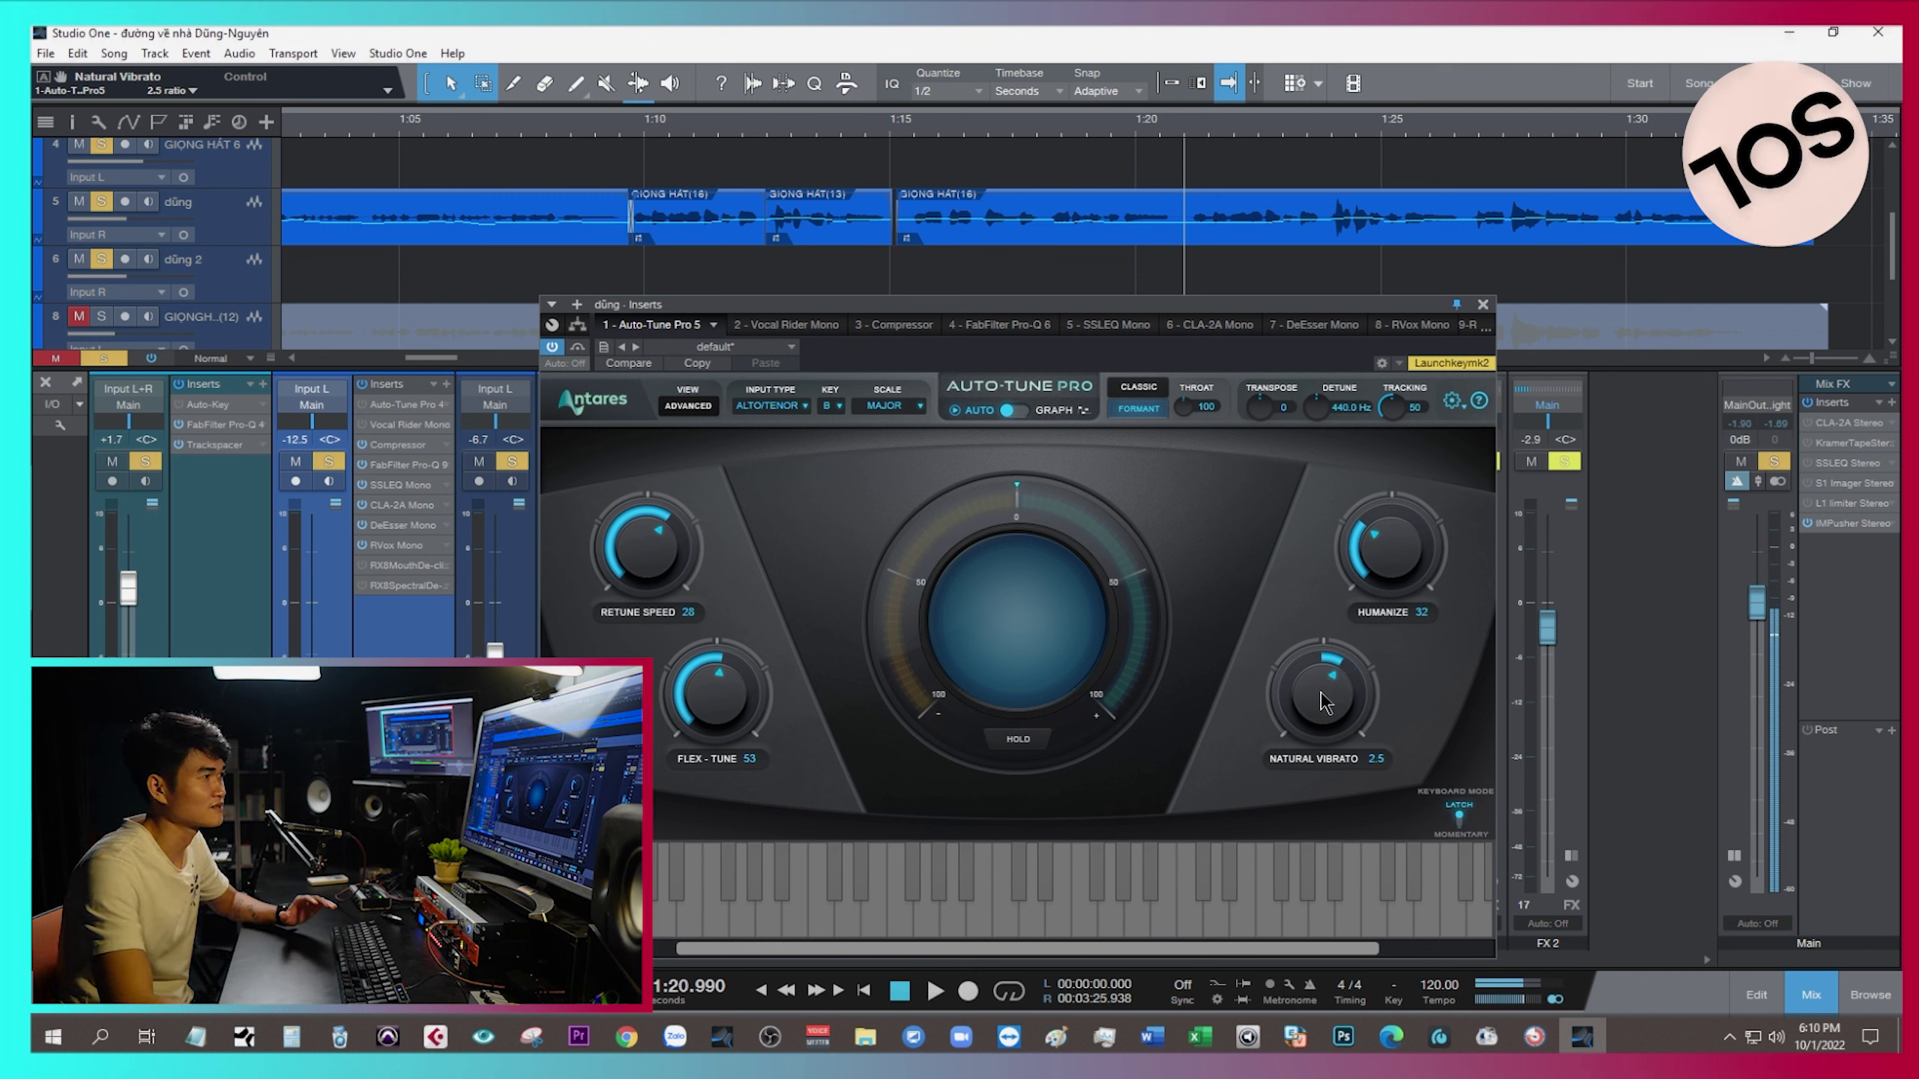
{"action": "left_click_drag", "start_coordinate": [1326, 715], "coordinate": [1333, 763]}
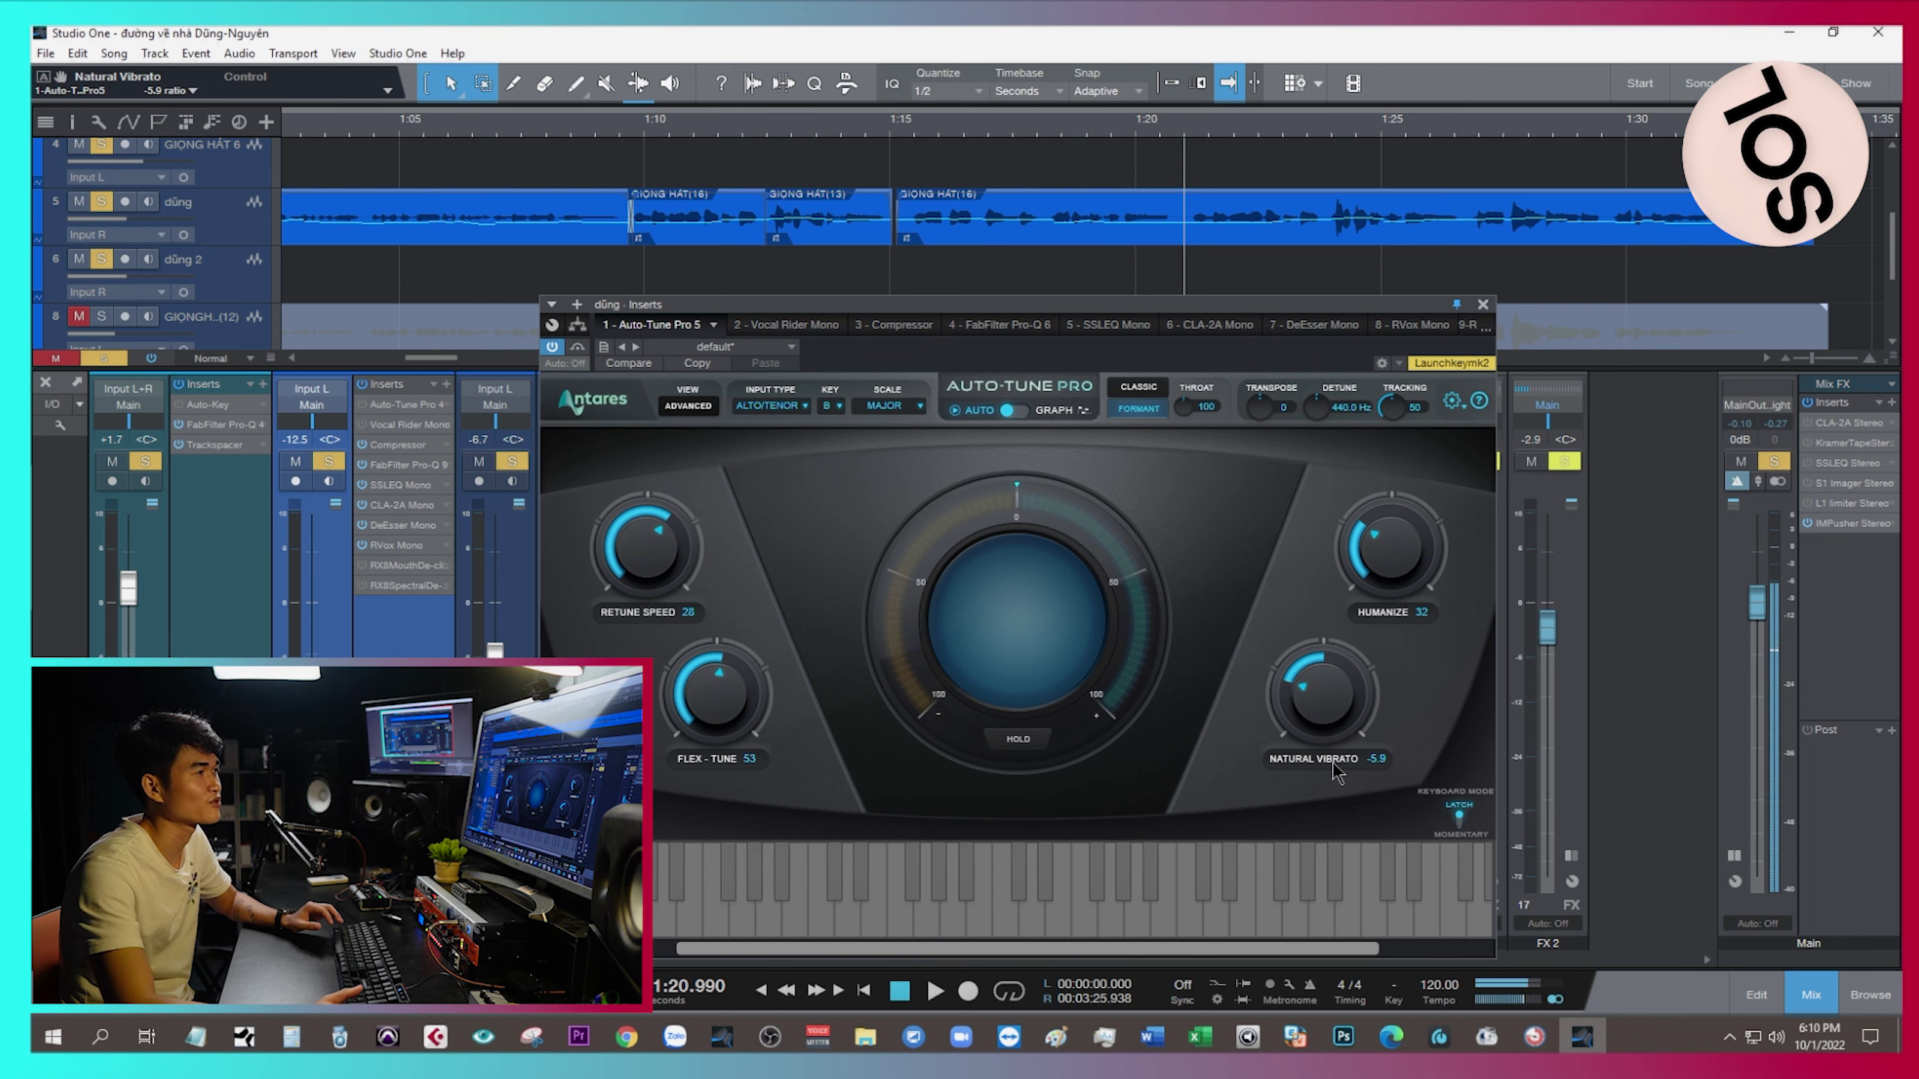
{"action": "left_click", "coordinate": [1328, 718], "text": "alt"}
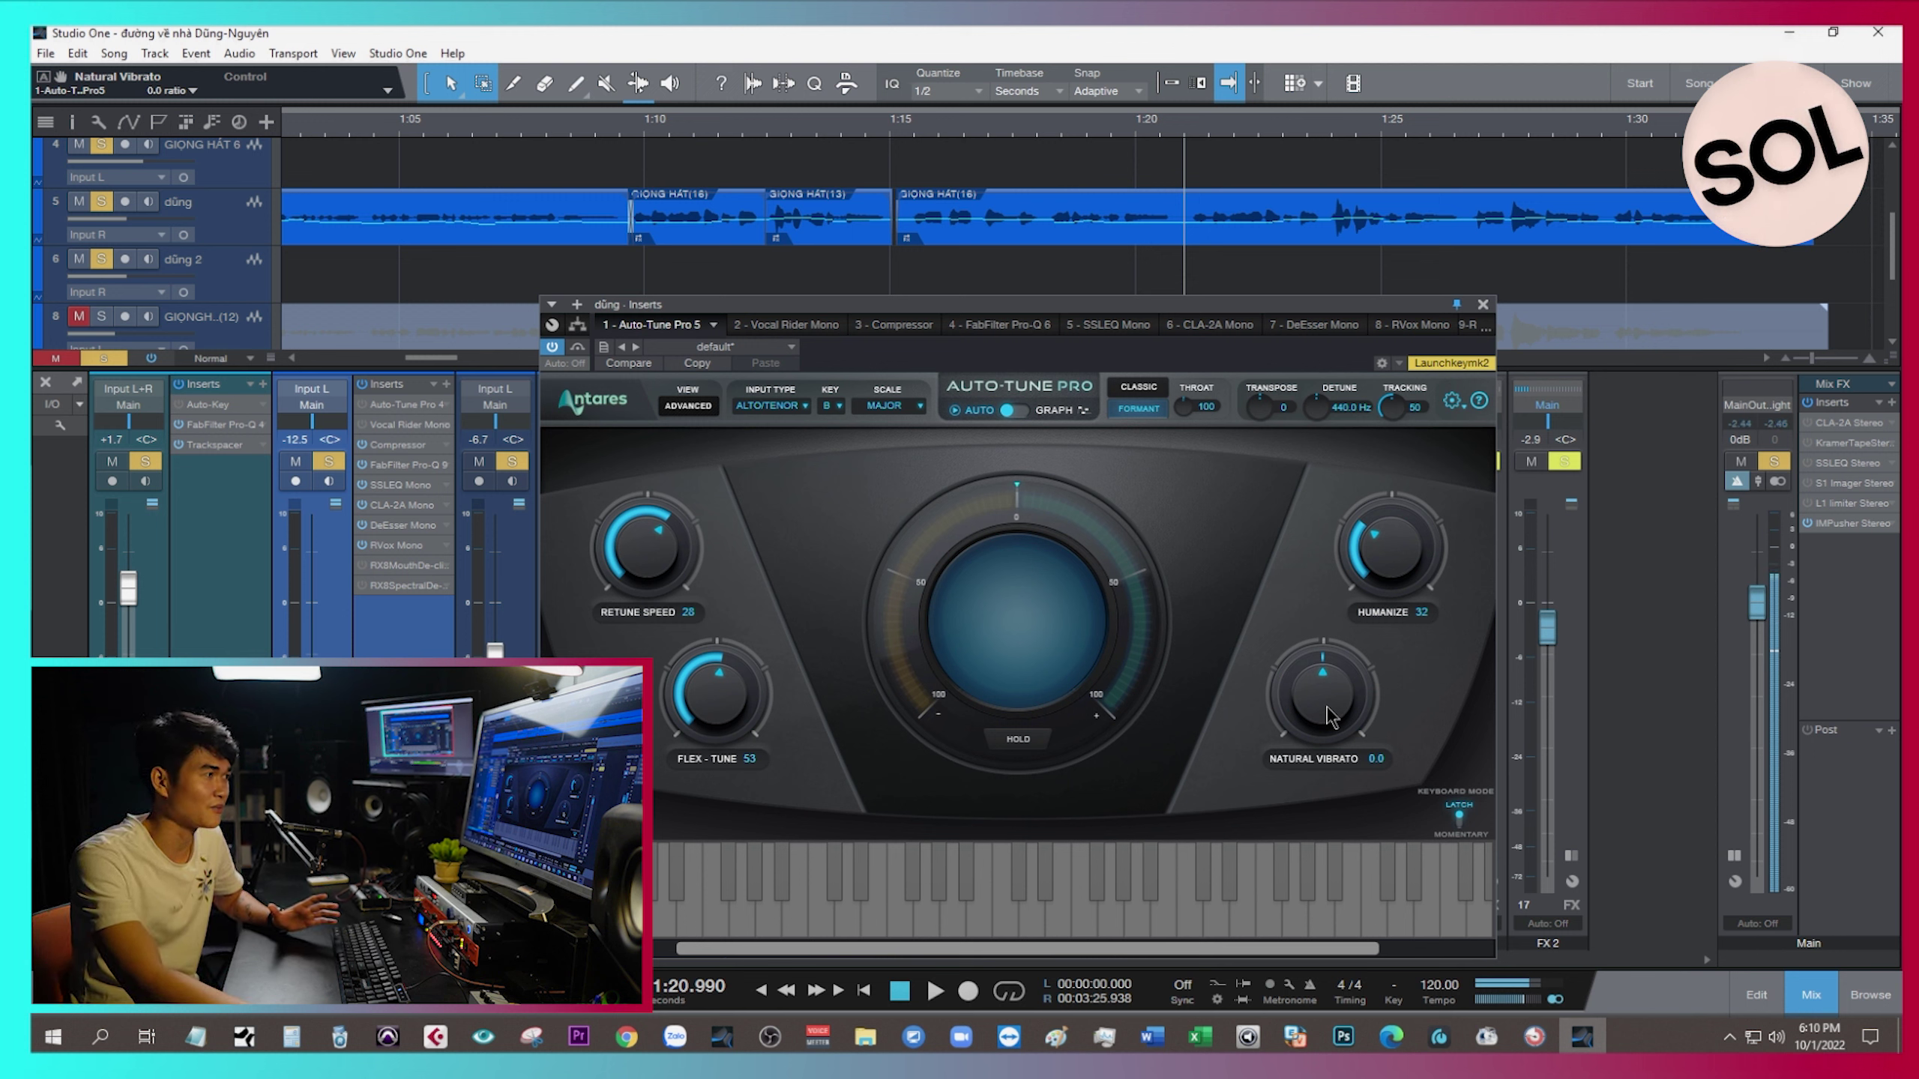
{"action": "left_click_drag", "start_coordinate": [1331, 716], "coordinate": [1333, 705]}
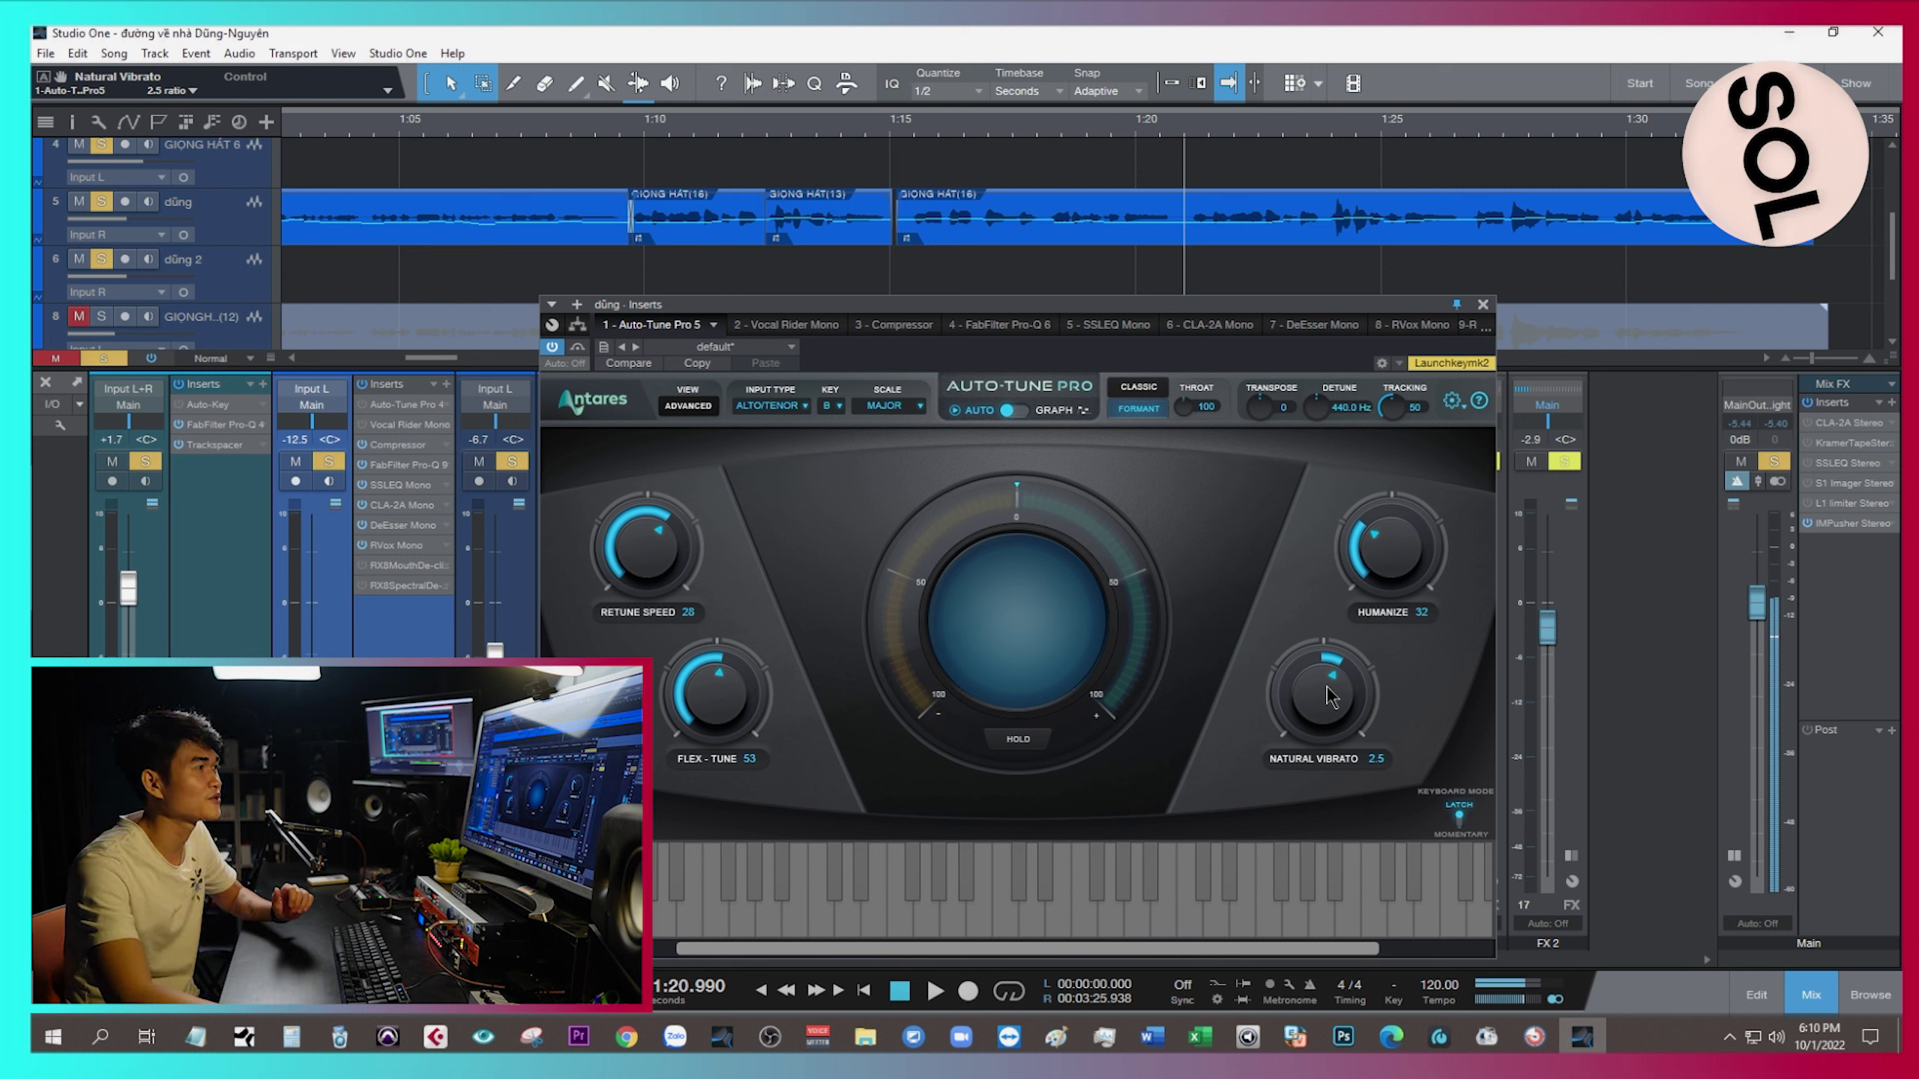
Lower Natural Vibrato to -1.4, then reset it to 0.
{"action": "left_click_drag", "start_coordinate": [1327, 689], "coordinate": [1329, 720]}
{"action": "scroll", "coordinate": [1331, 721], "scroll_direction": "up", "scroll_amount": 1}
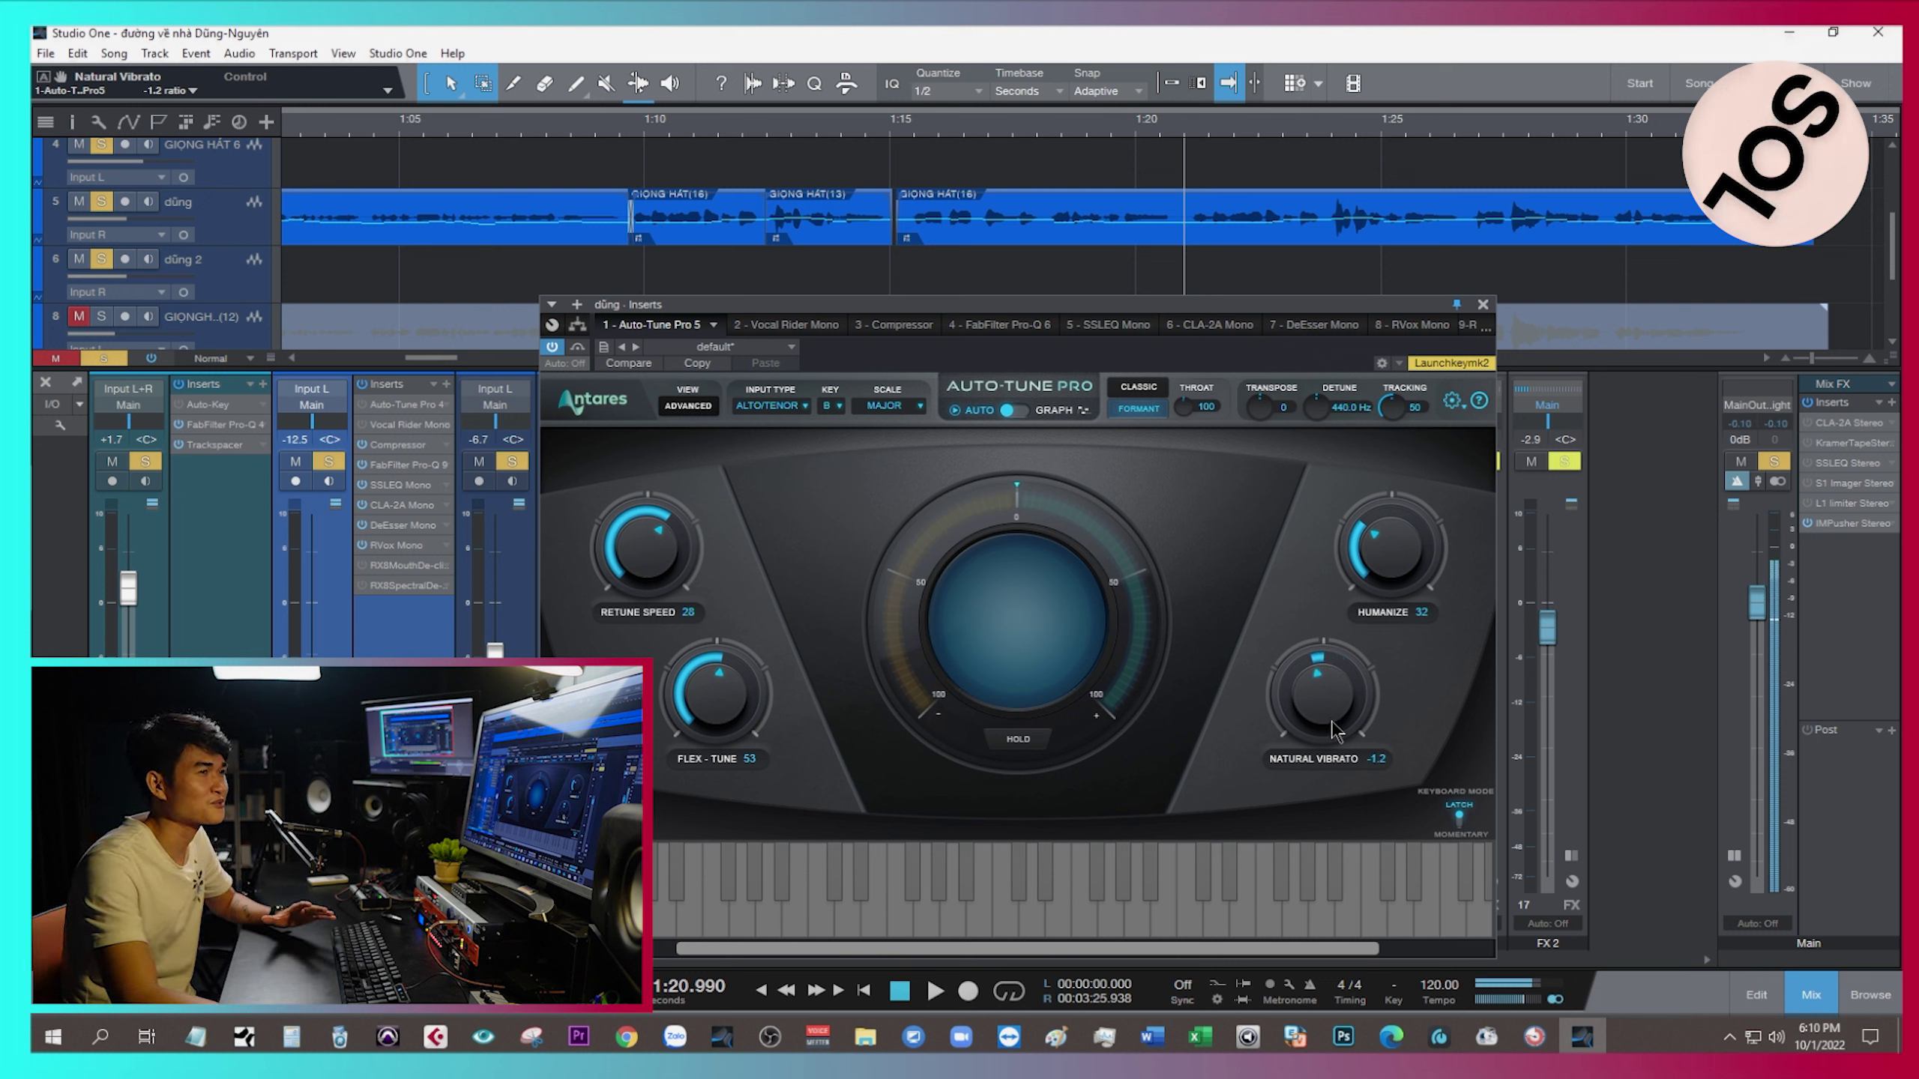
{"action": "scroll", "coordinate": [1331, 703], "scroll_direction": "down", "scroll_amount": 2}
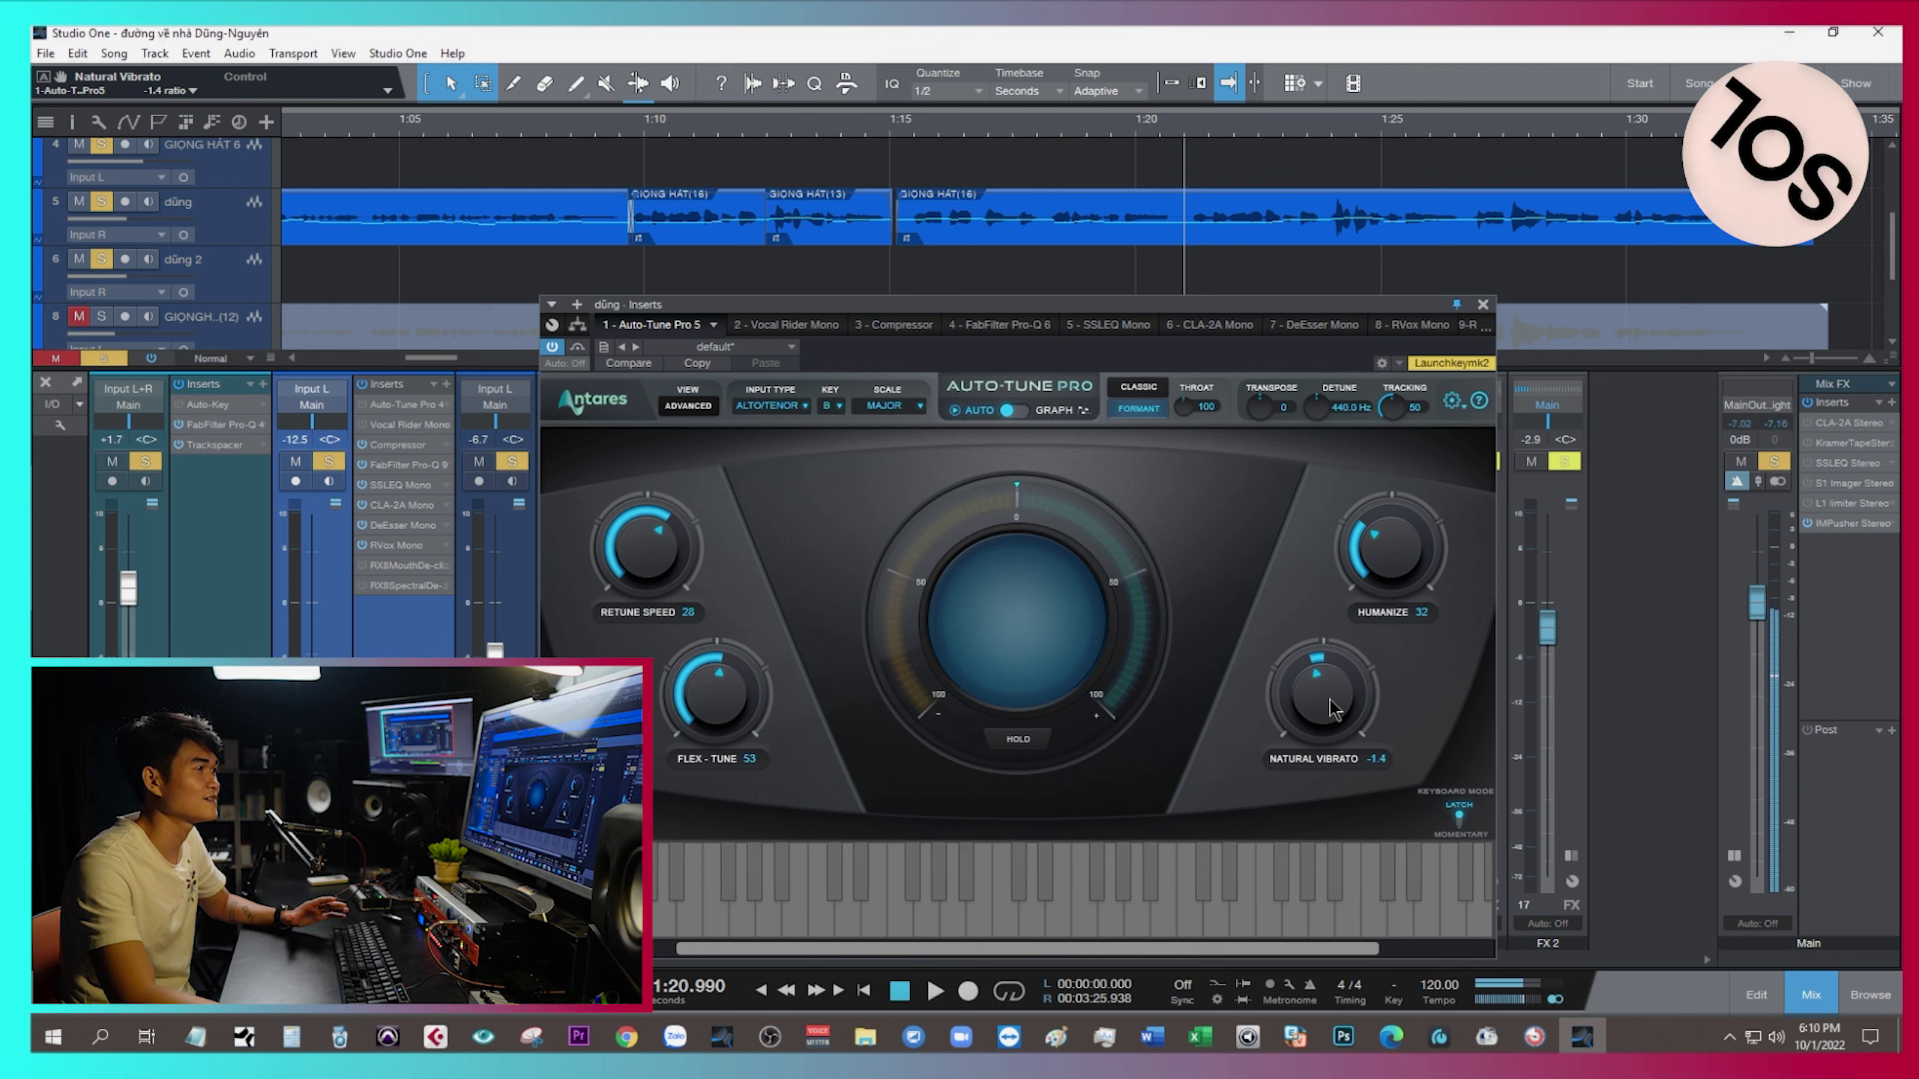
{"action": "left_click", "coordinate": [1331, 711], "text": "ctrl"}
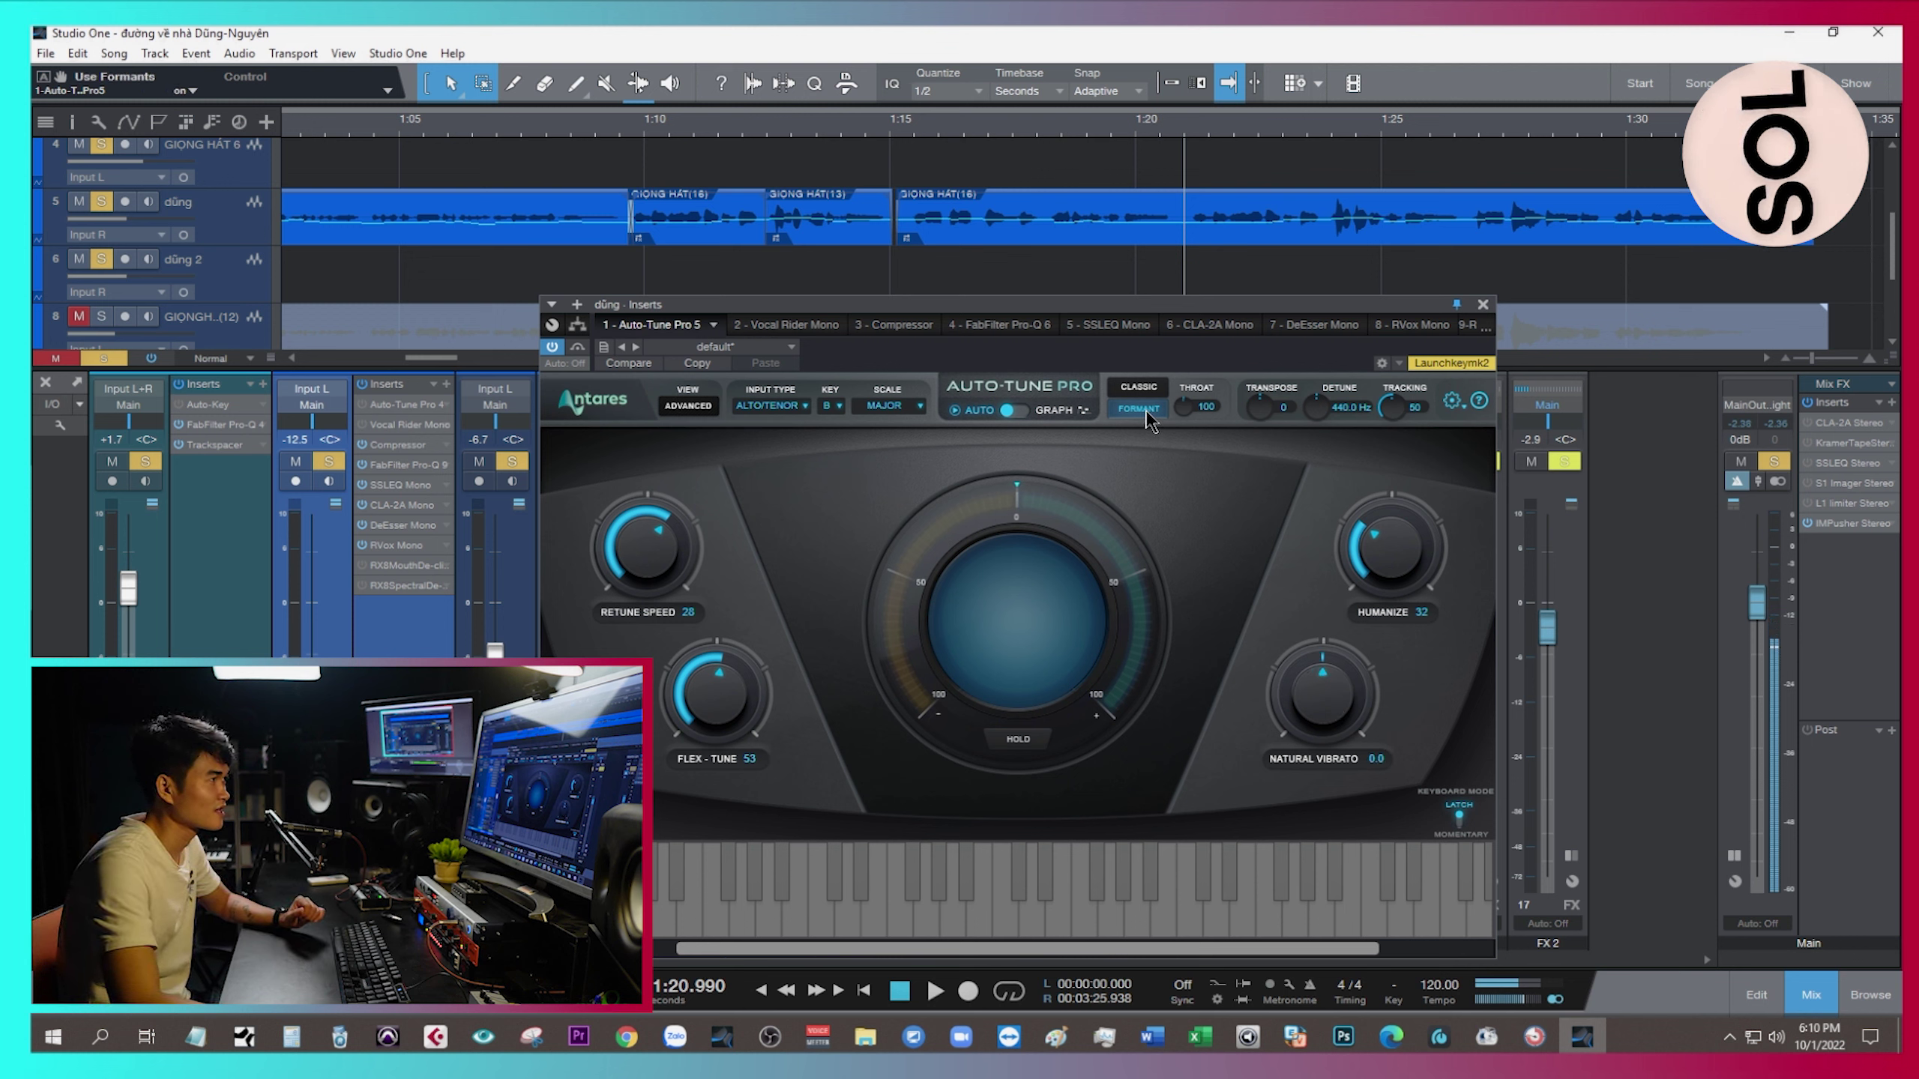
Toggle Classic mode on and off twice, then turn Formant correction back on.
{"action": "left_click", "coordinate": [1153, 391]}
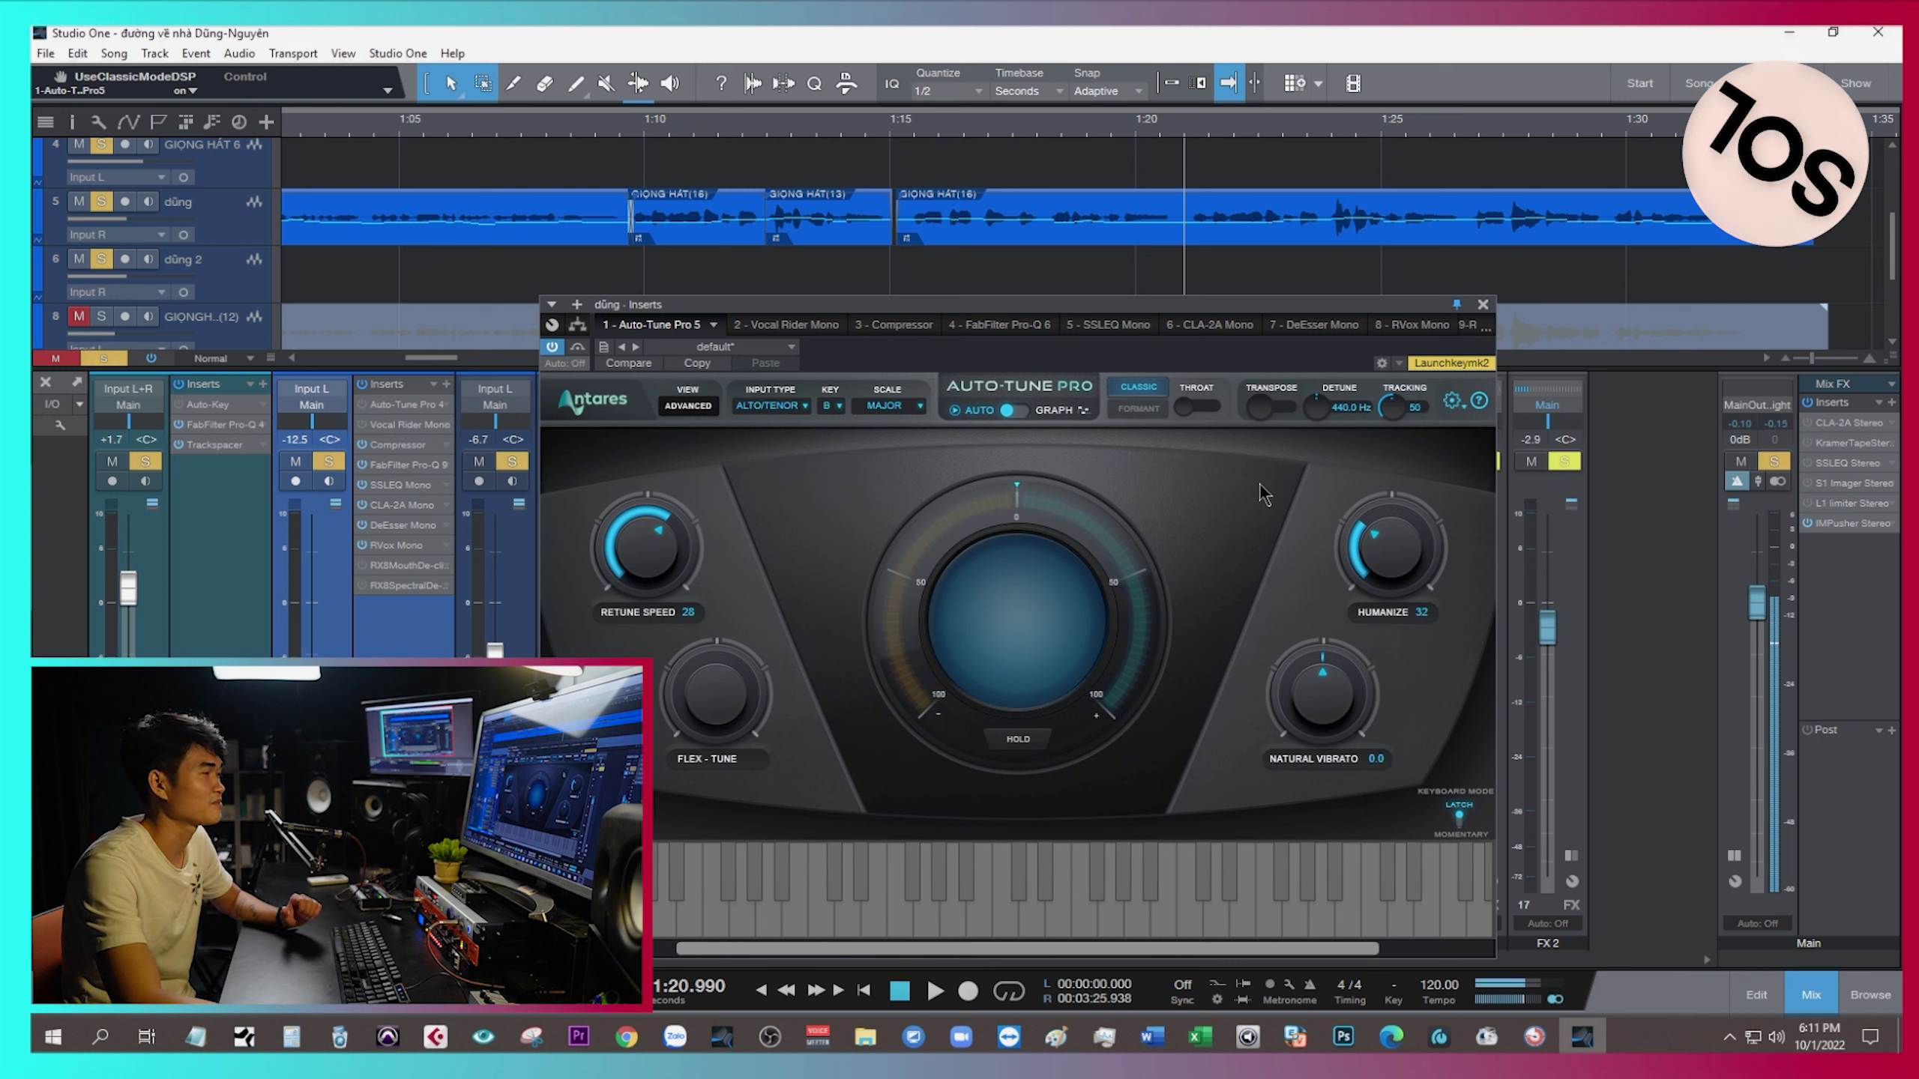
{"action": "left_click", "coordinate": [1139, 391]}
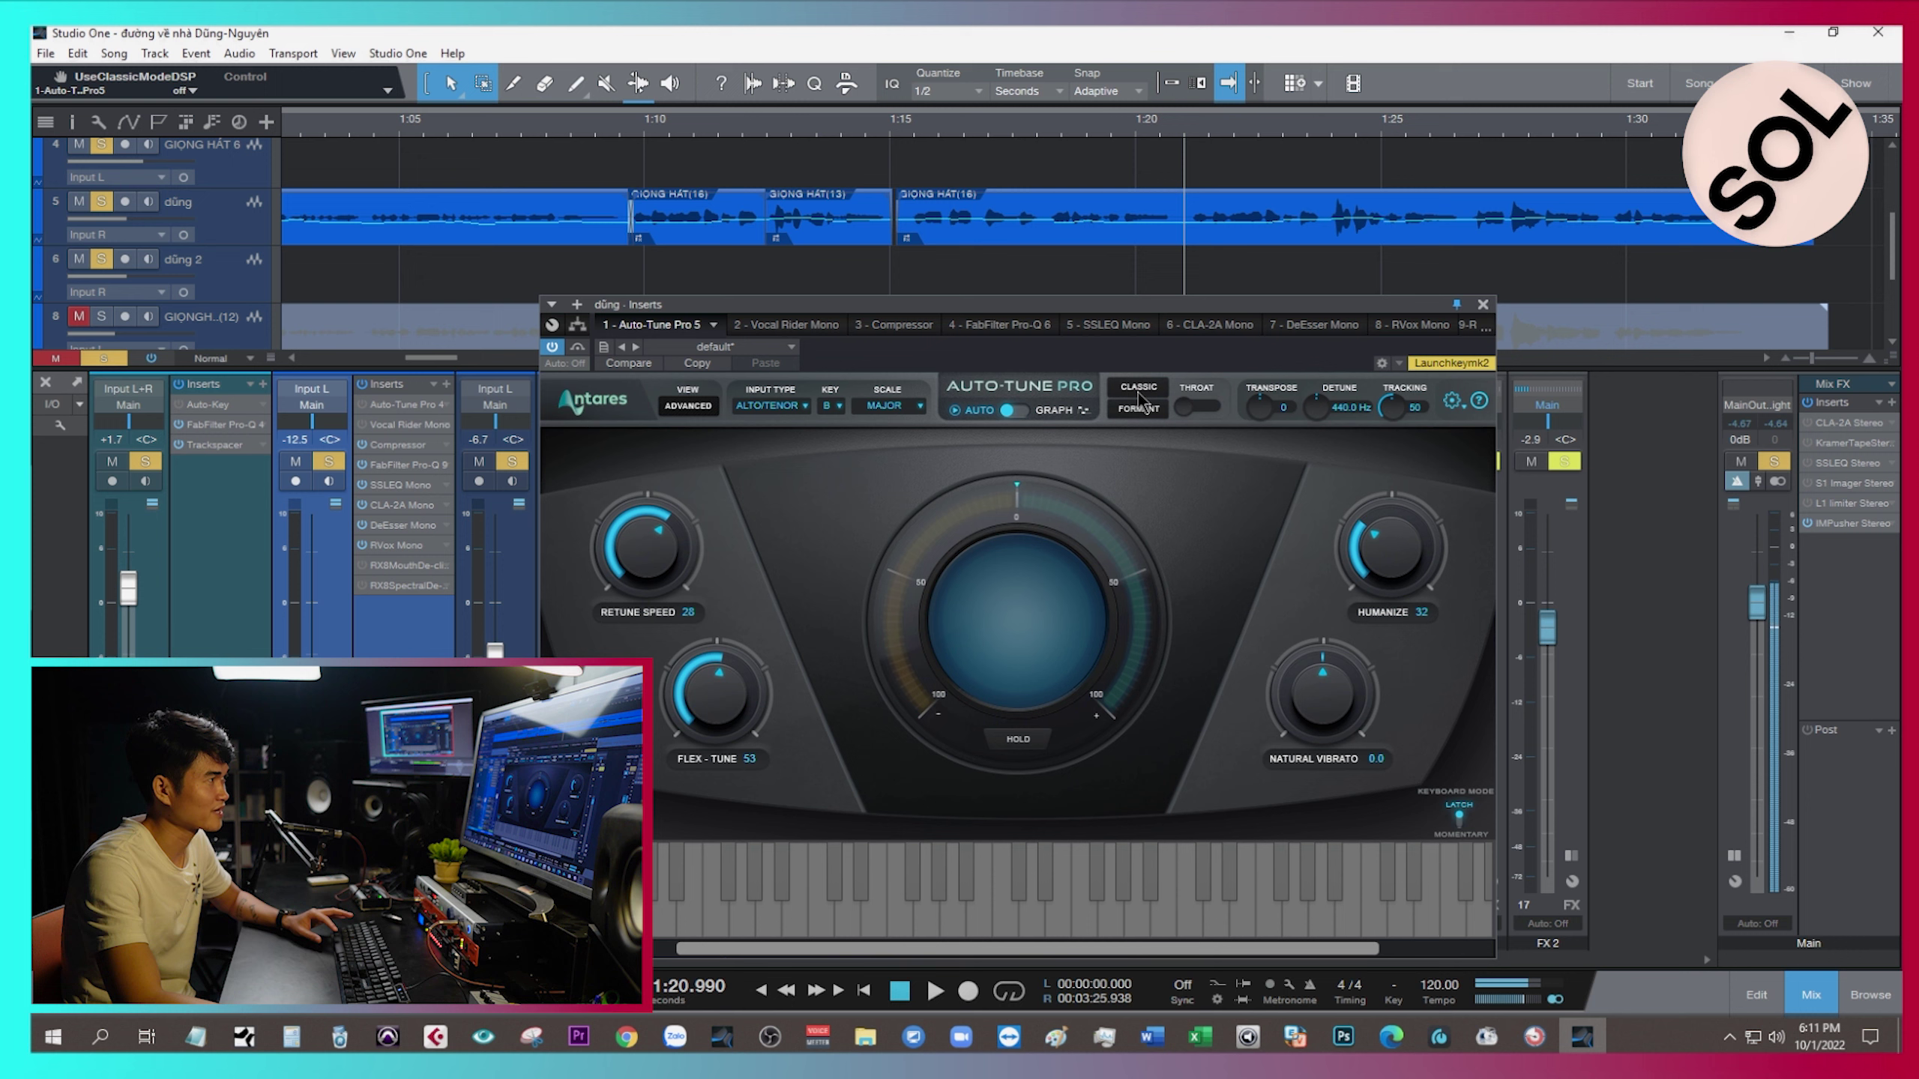
{"action": "left_click", "coordinate": [1138, 391]}
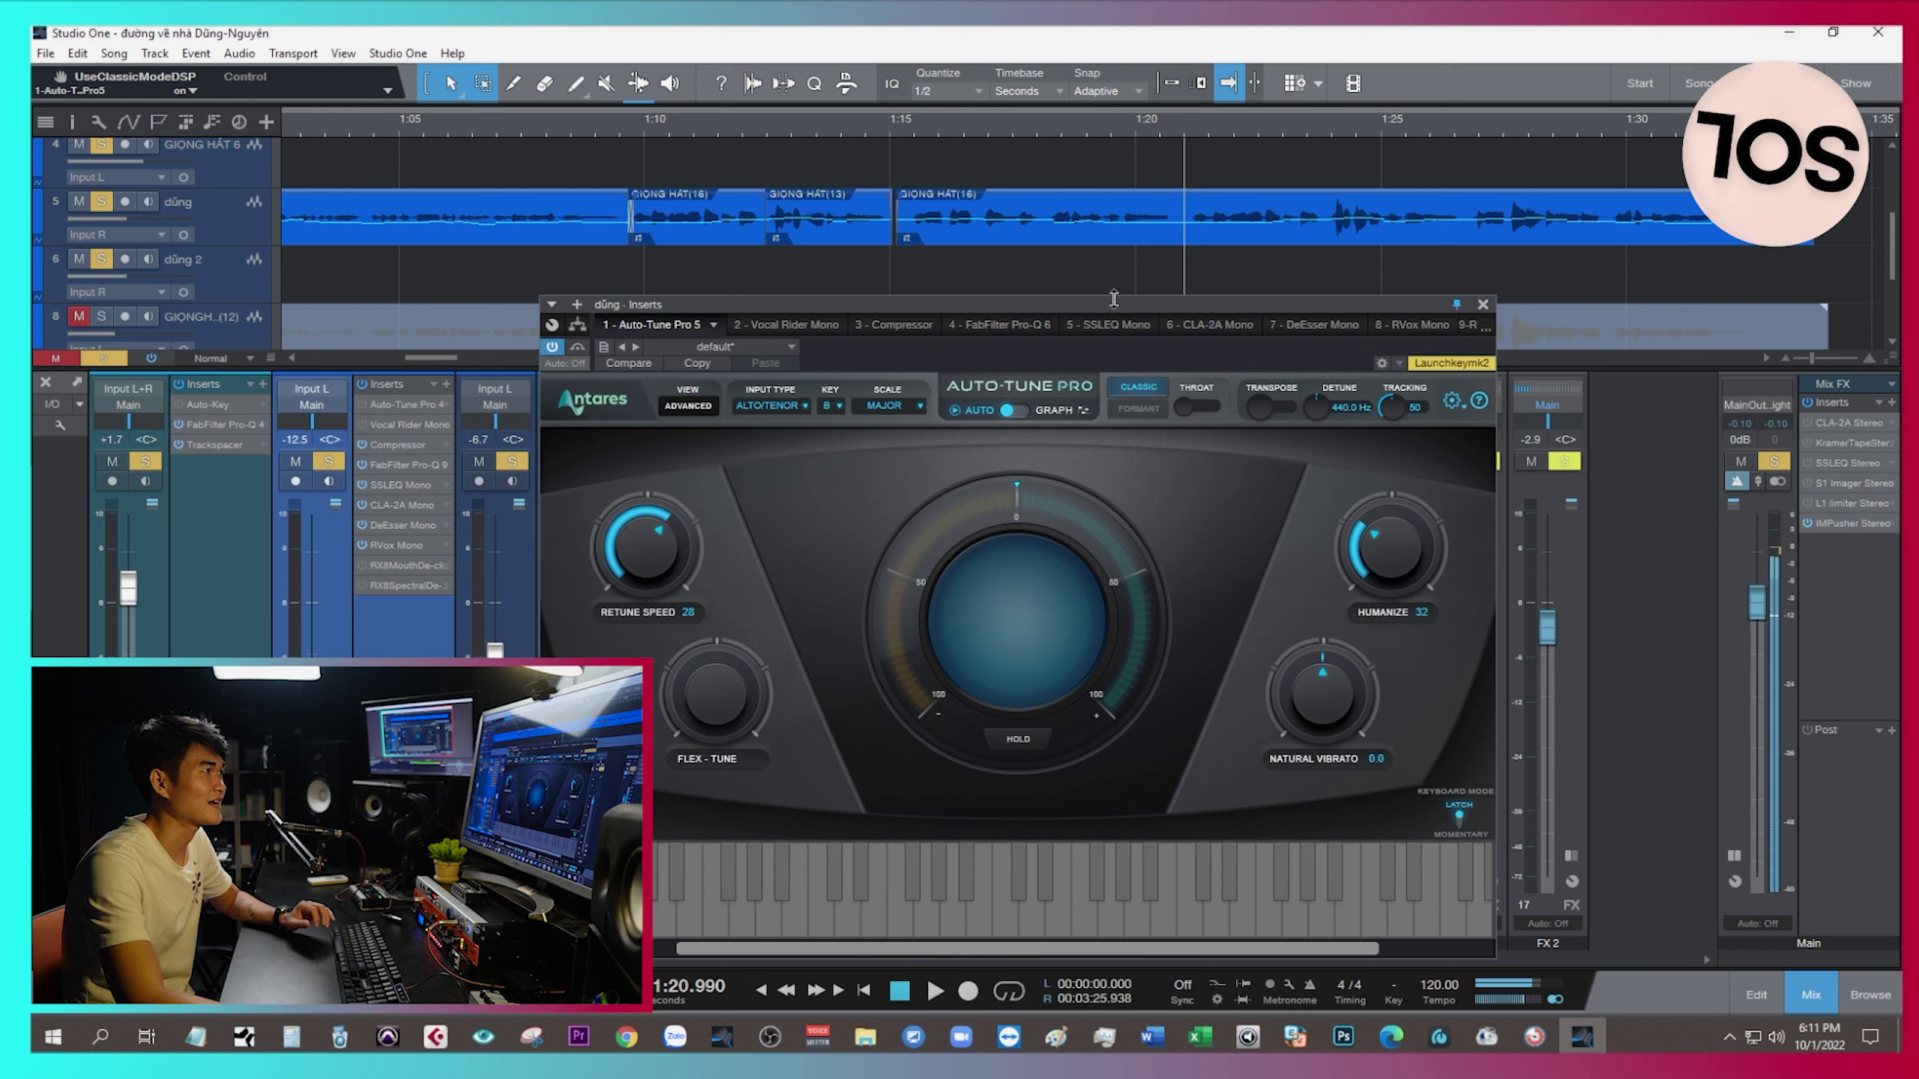
{"action": "left_click", "coordinate": [1148, 394]}
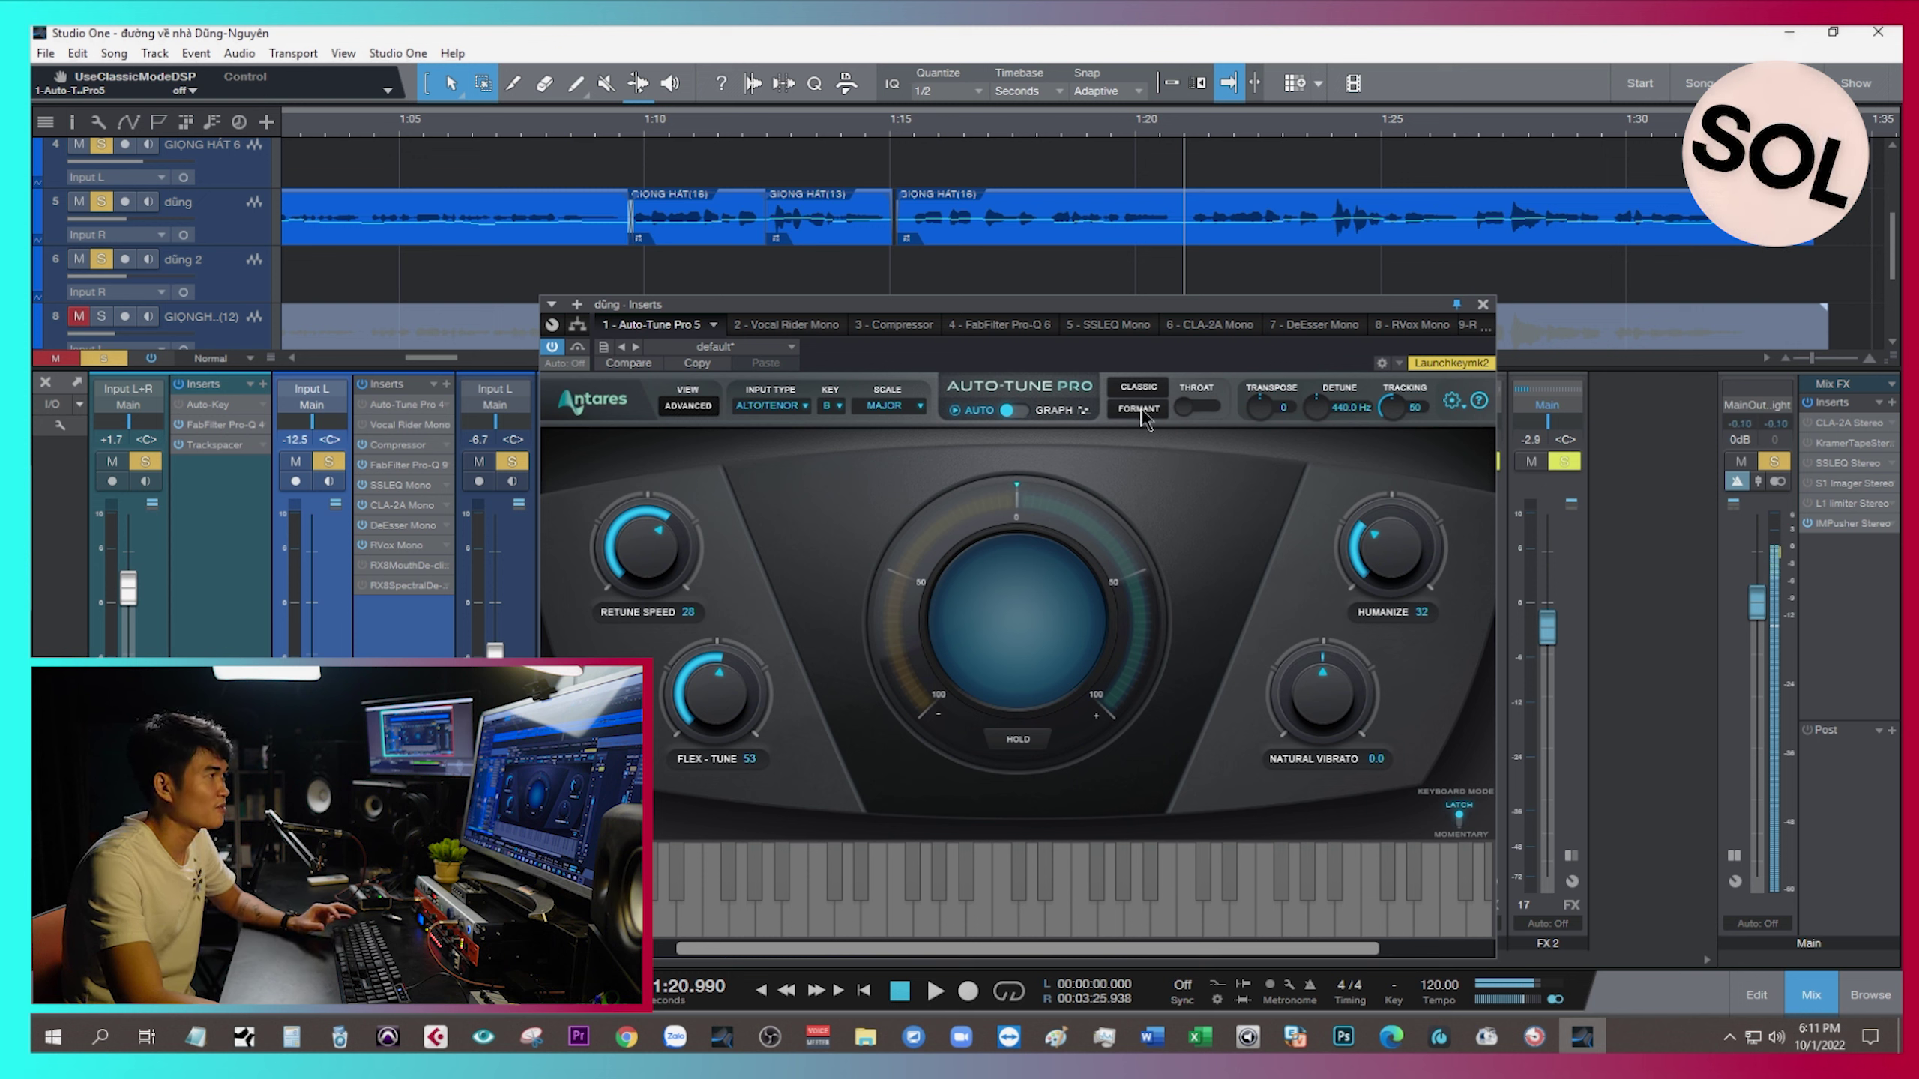
{"action": "left_click", "coordinate": [1141, 409]}
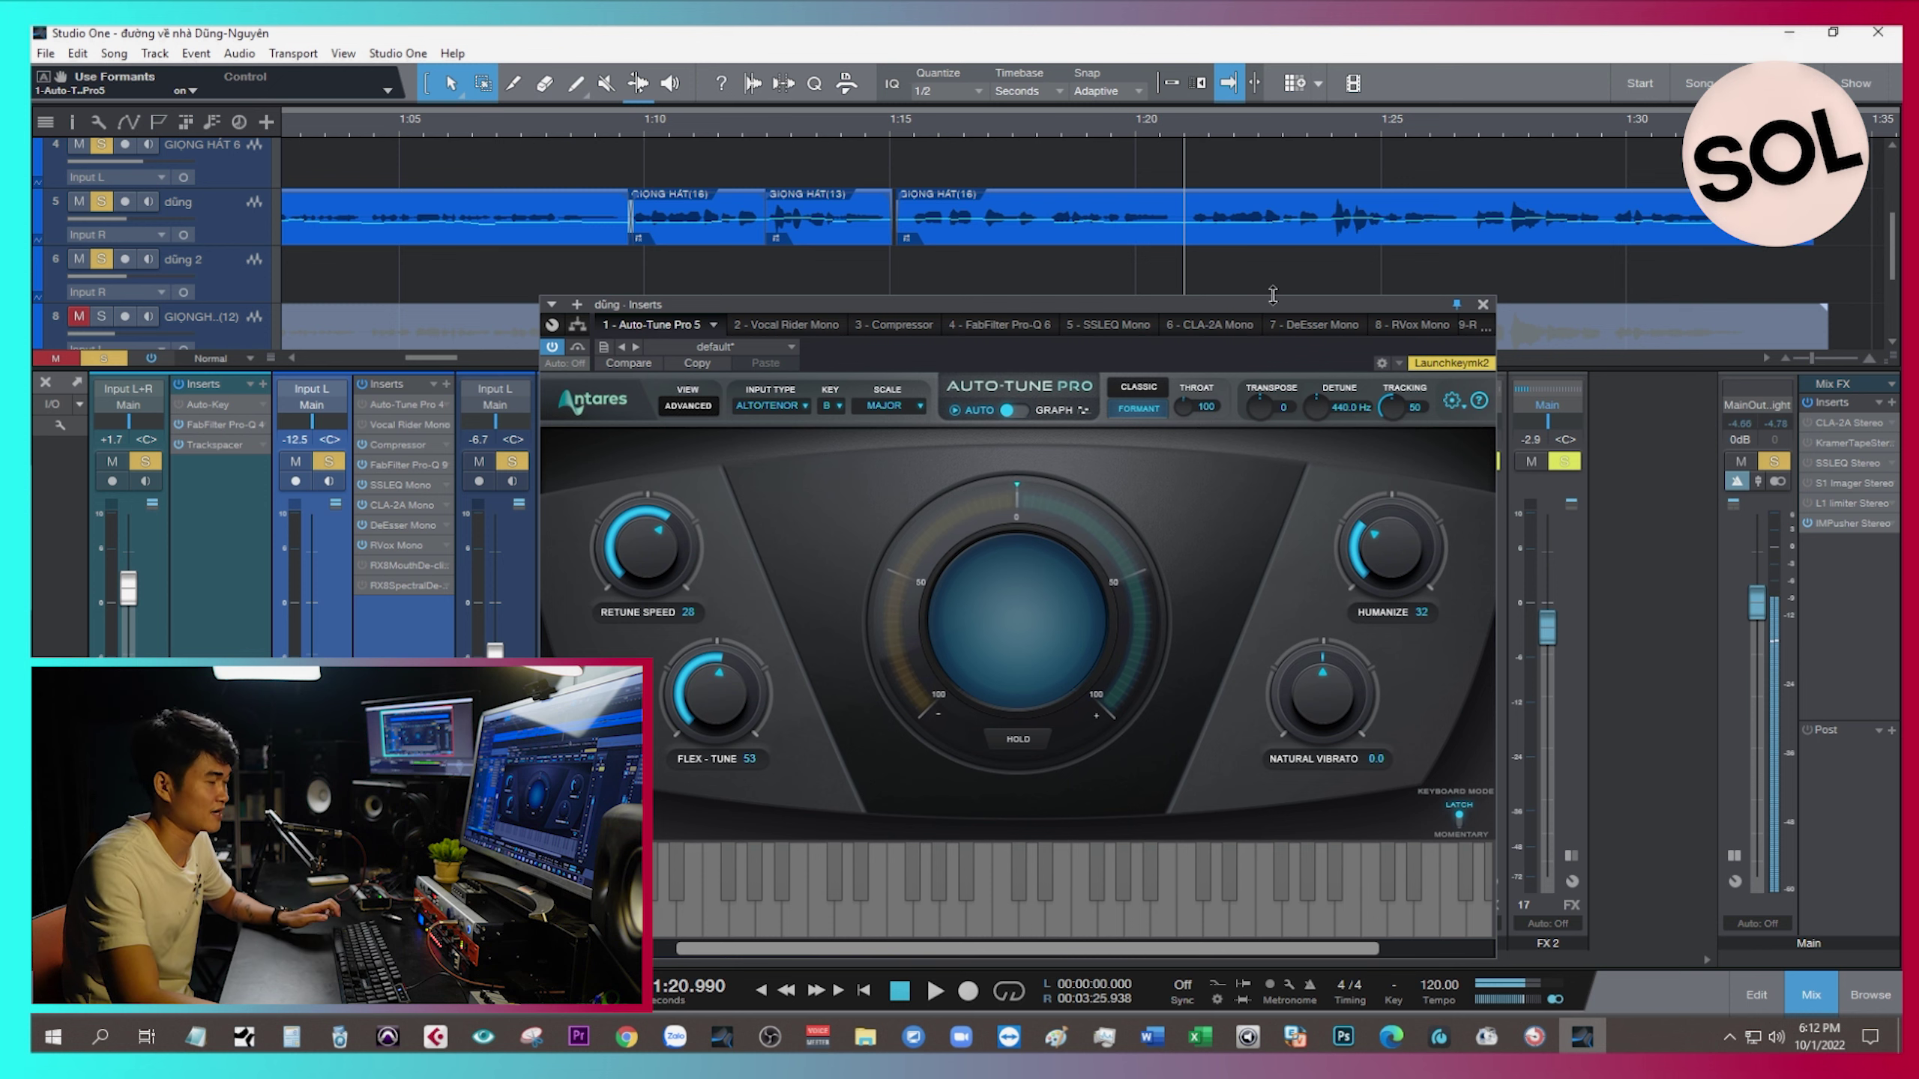
Enlarge the track heights, move the Auto-Tune Pro window down and audition the vocal from about 1:15.
{"action": "key", "text": "shift+e"}
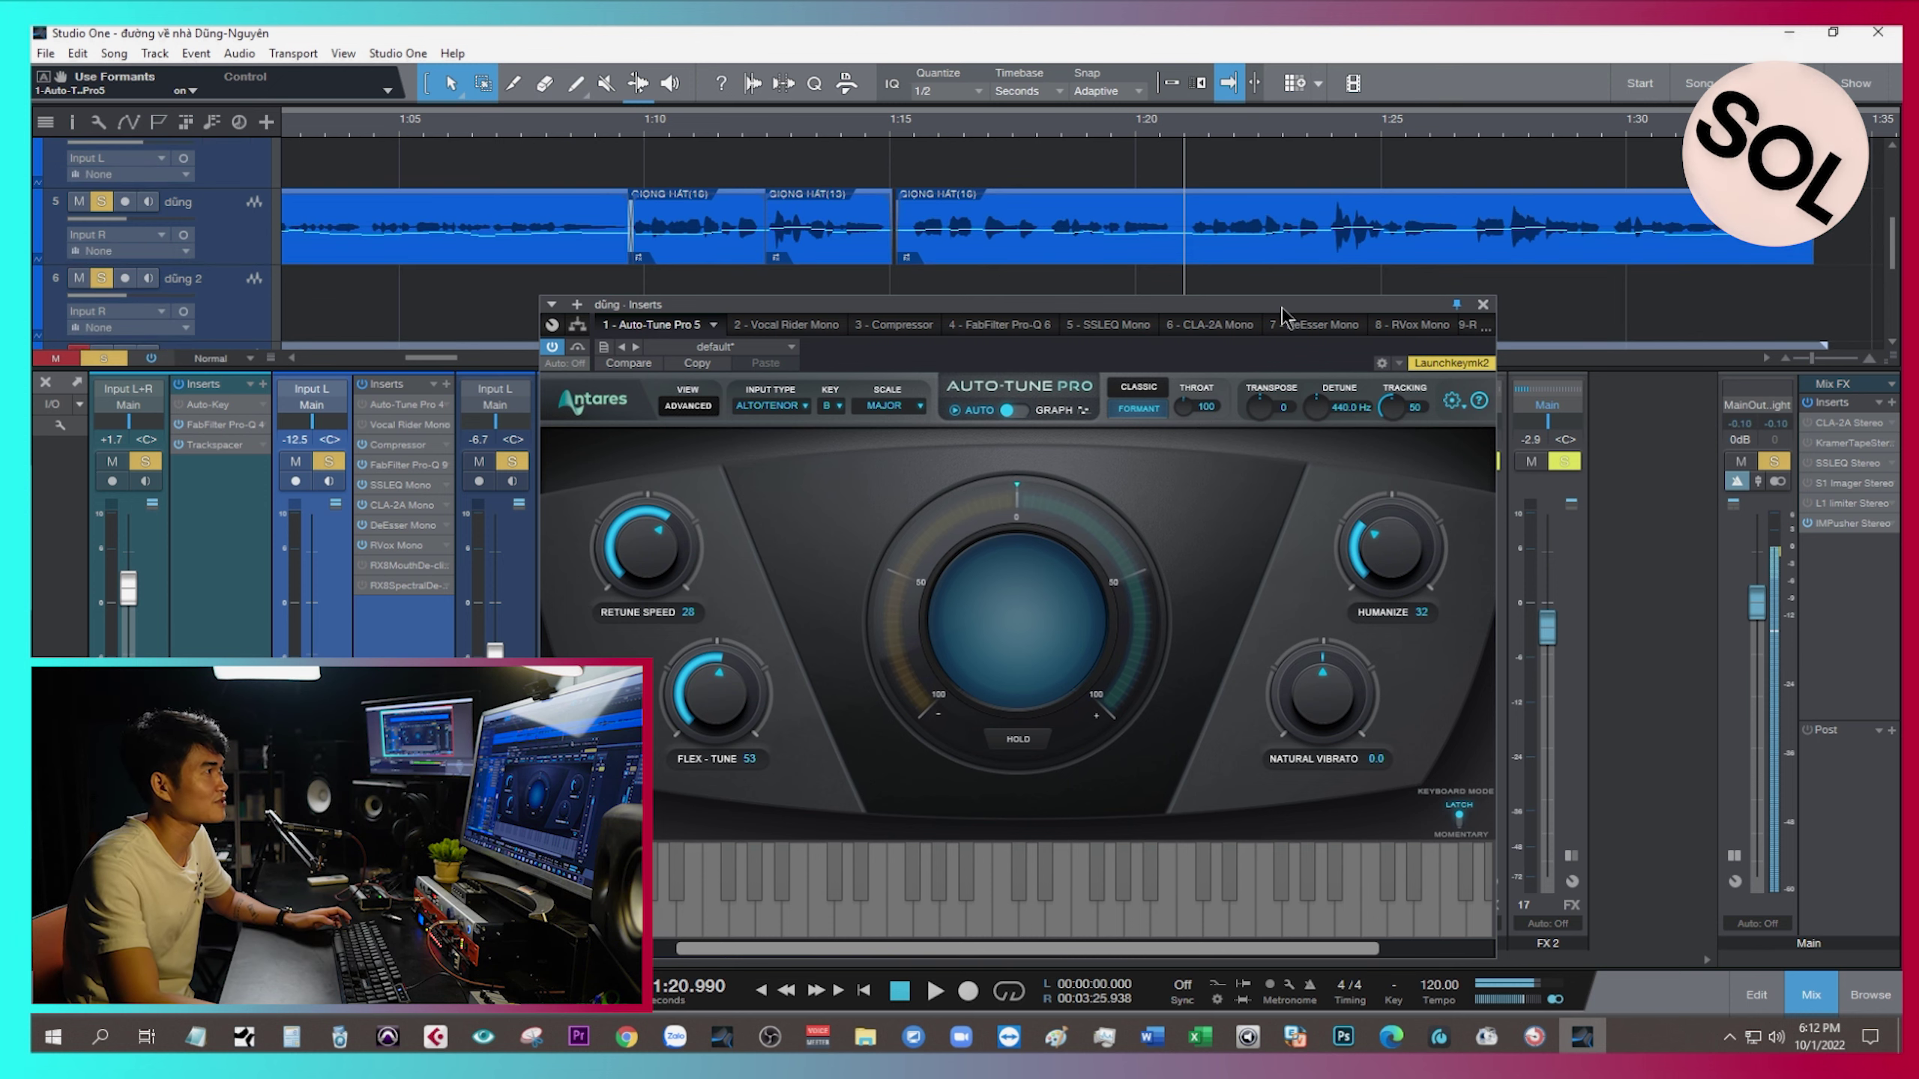
{"action": "left_click_drag", "start_coordinate": [1281, 309], "coordinate": [1301, 375]}
{"action": "key", "text": "shift+e"}
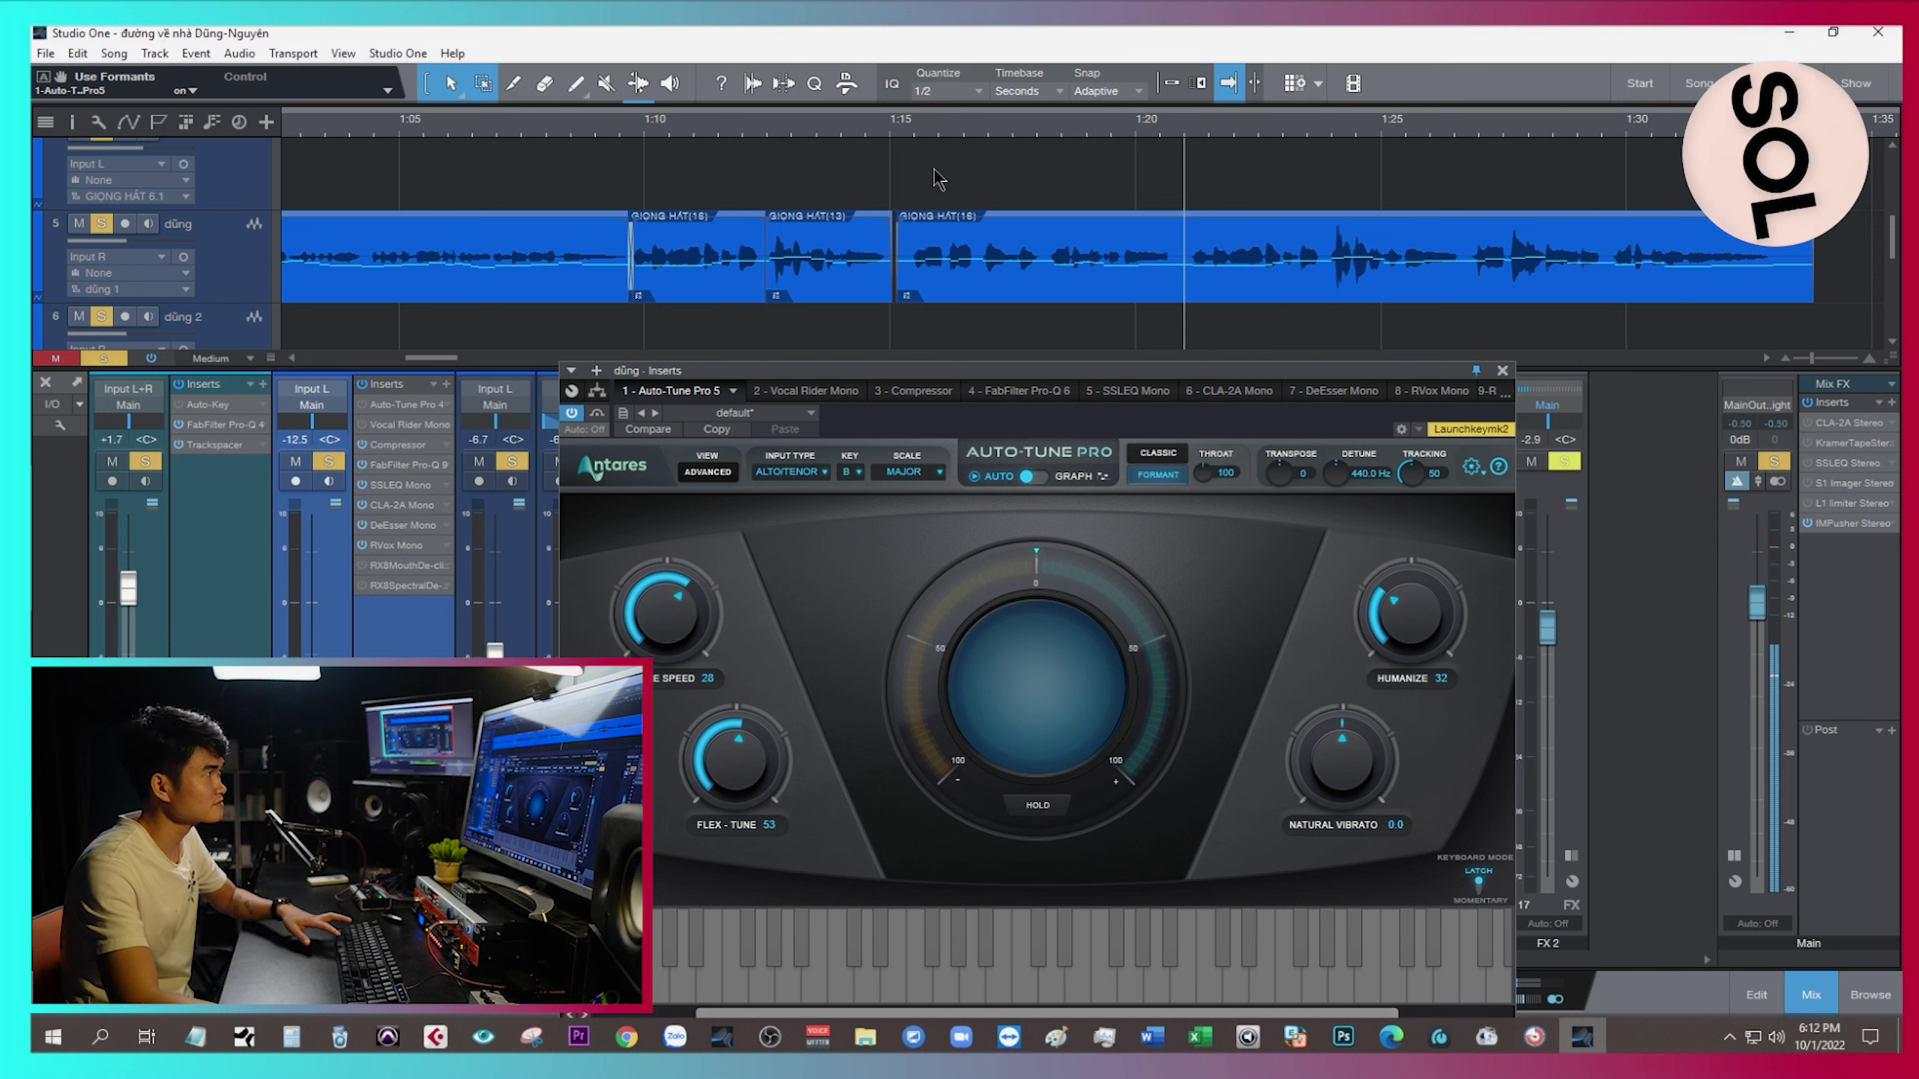
{"action": "left_click", "coordinate": [908, 131]}
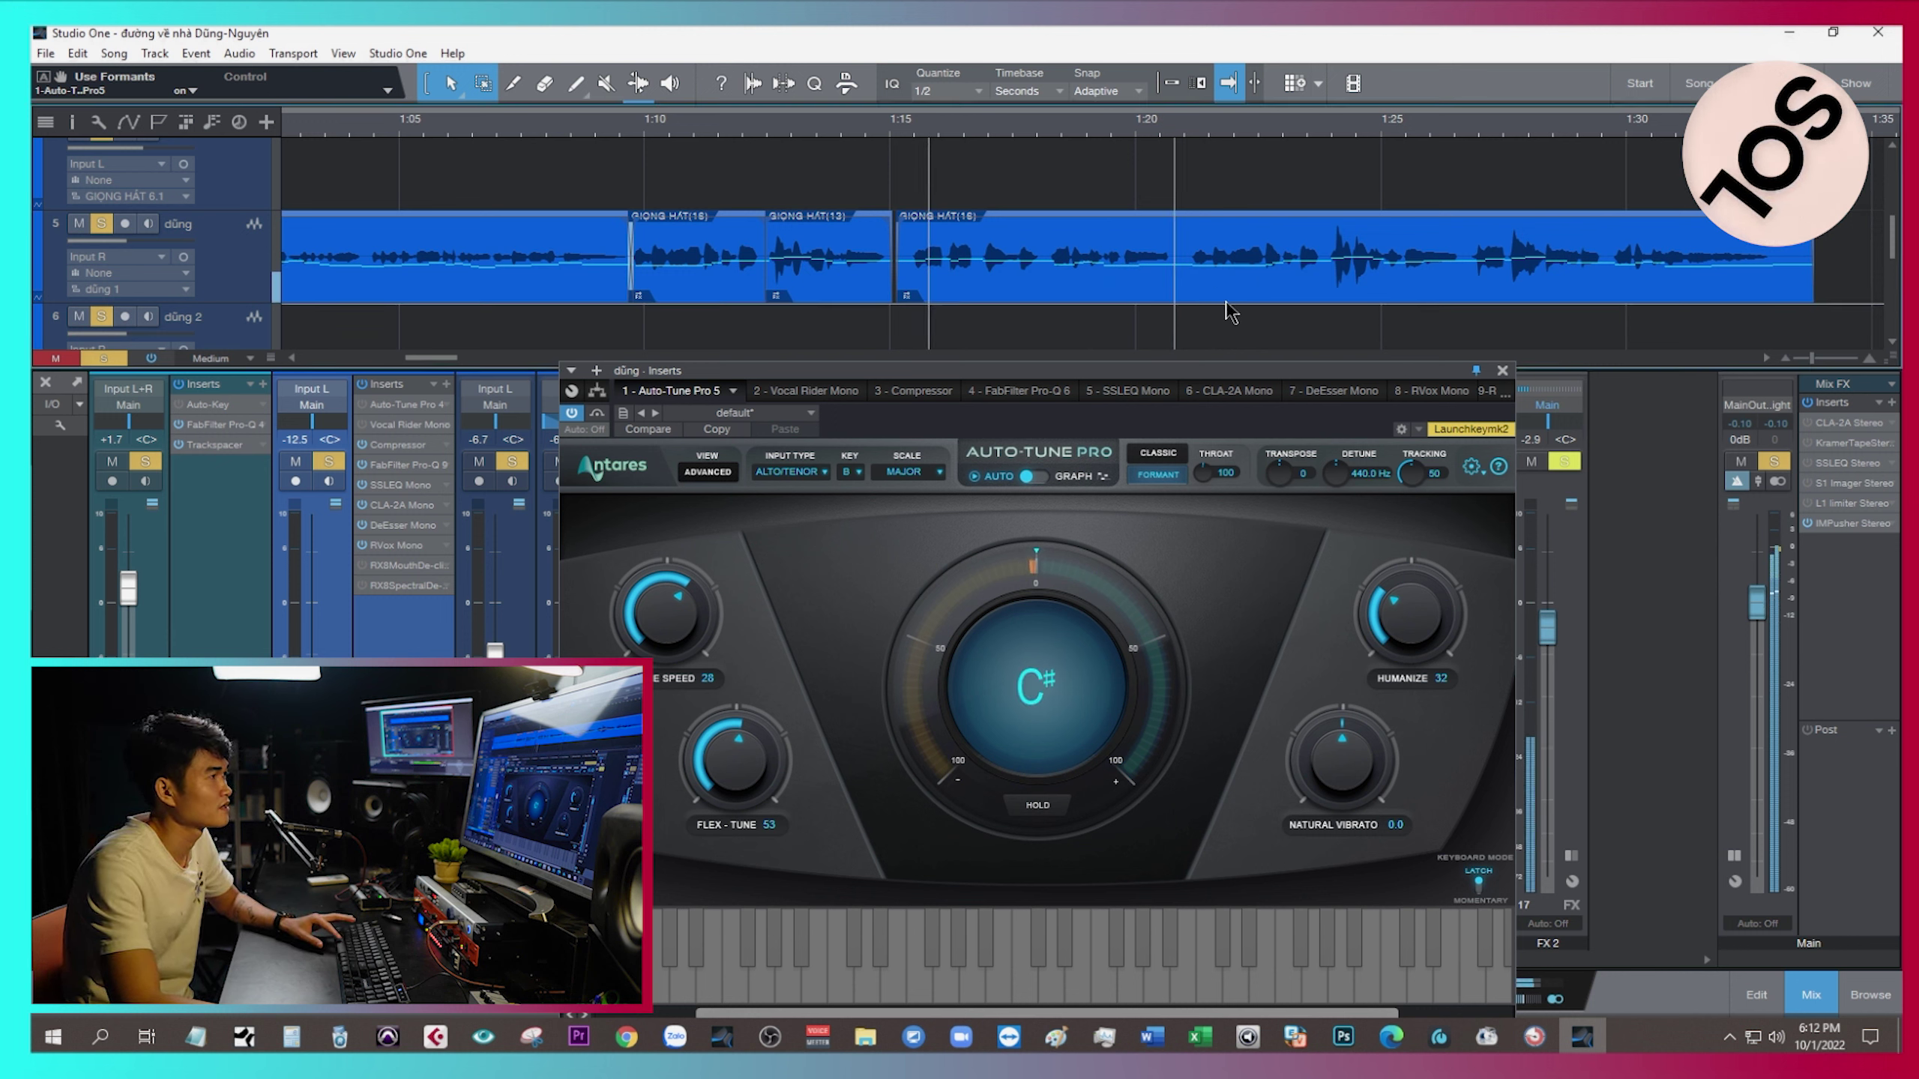
{"action": "key", "text": "space"}
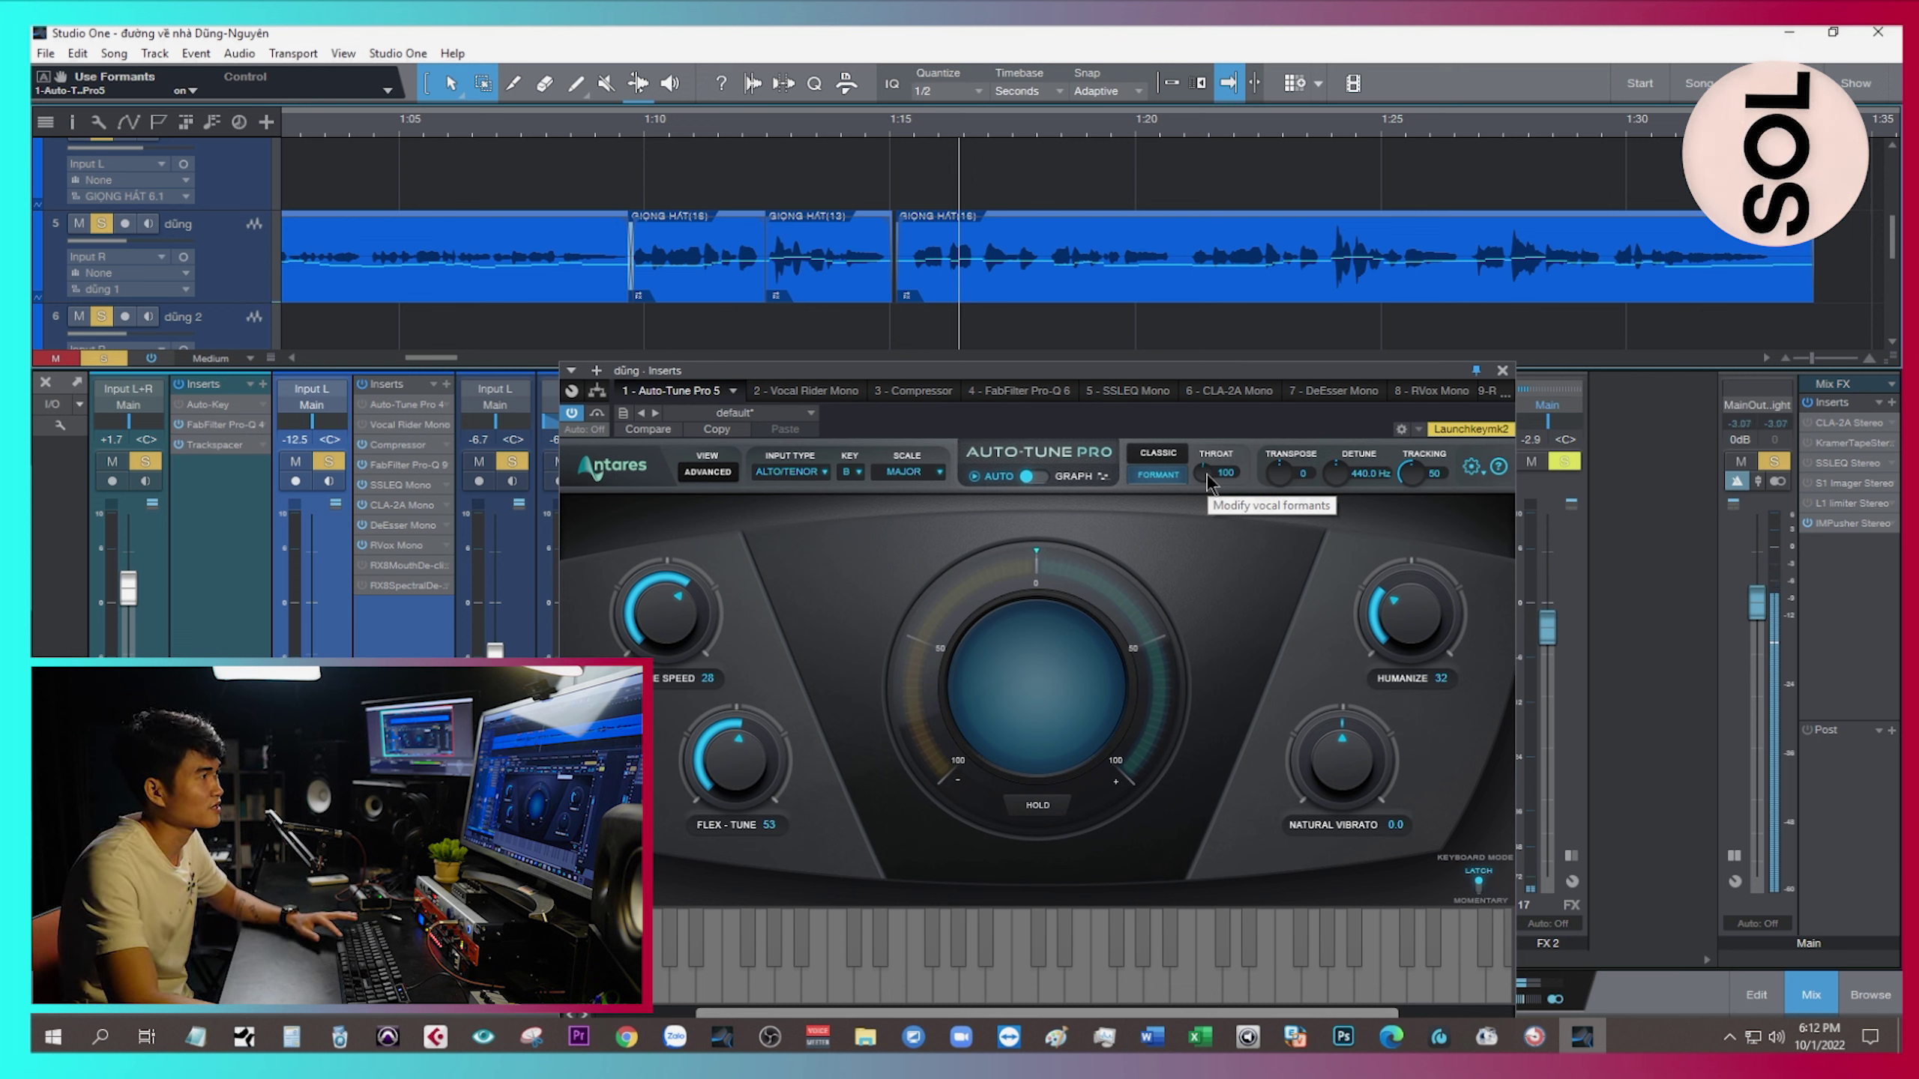
Audition the vocal with Throat at 130 and at 87, then reset Throat to 100.
{"action": "key", "text": "space"}
{"action": "left_click_drag", "start_coordinate": [1207, 476], "coordinate": [1212, 445]}
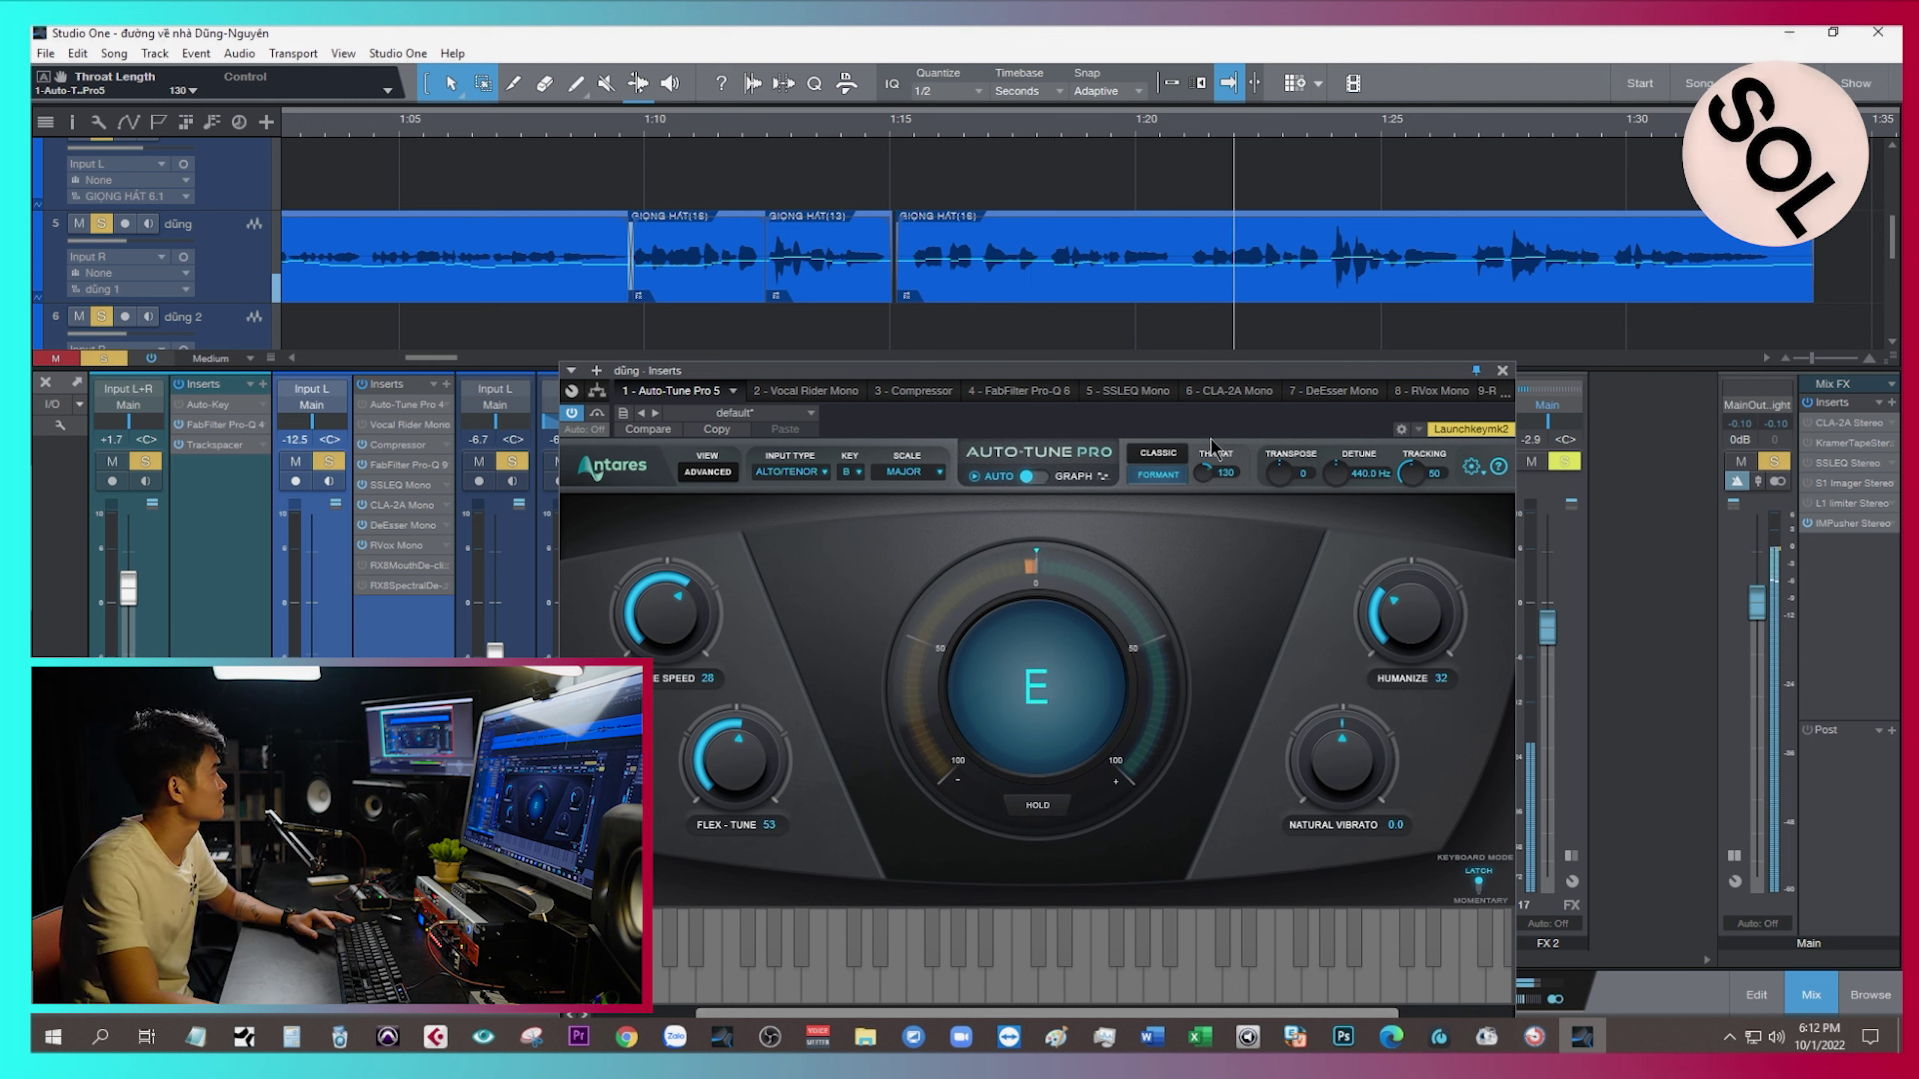
{"action": "left_click_drag", "start_coordinate": [1211, 440], "coordinate": [1232, 518]}
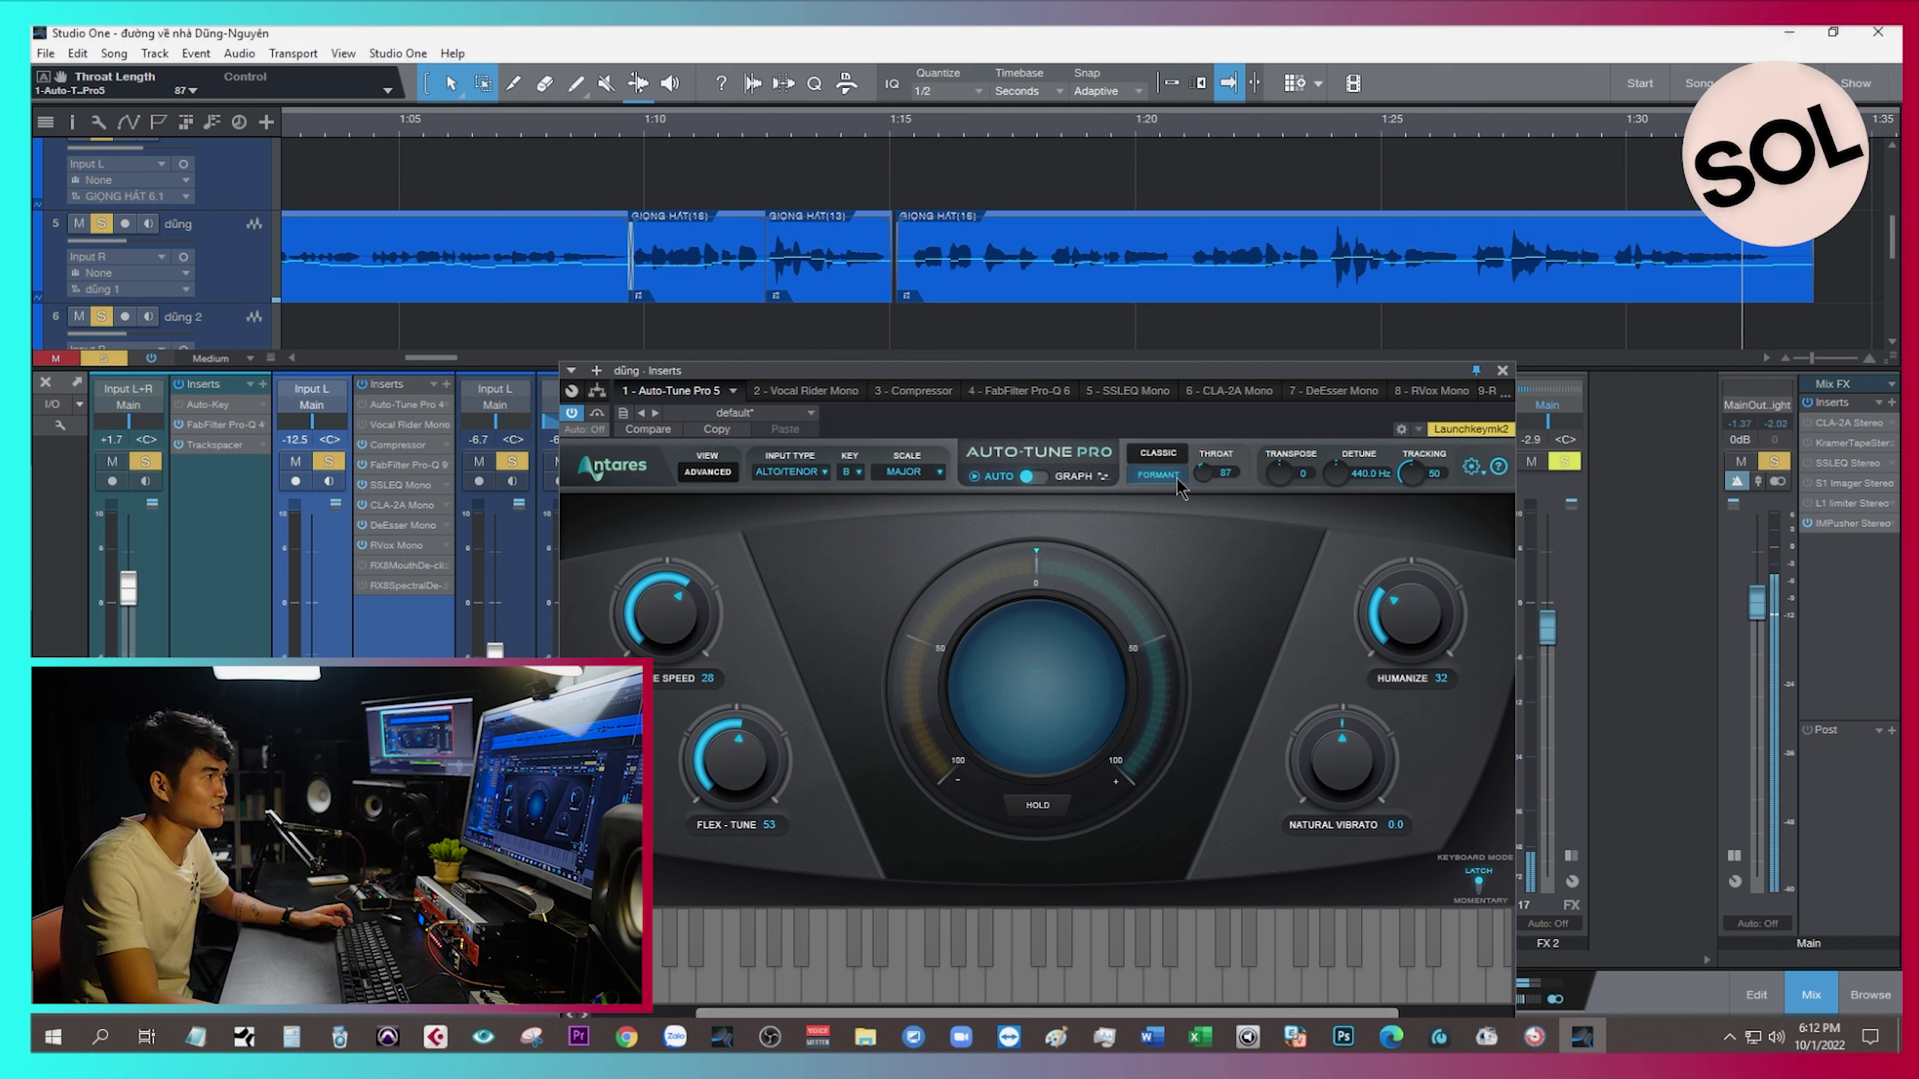
{"action": "left_click", "coordinate": [1200, 473], "text": "ctrl"}
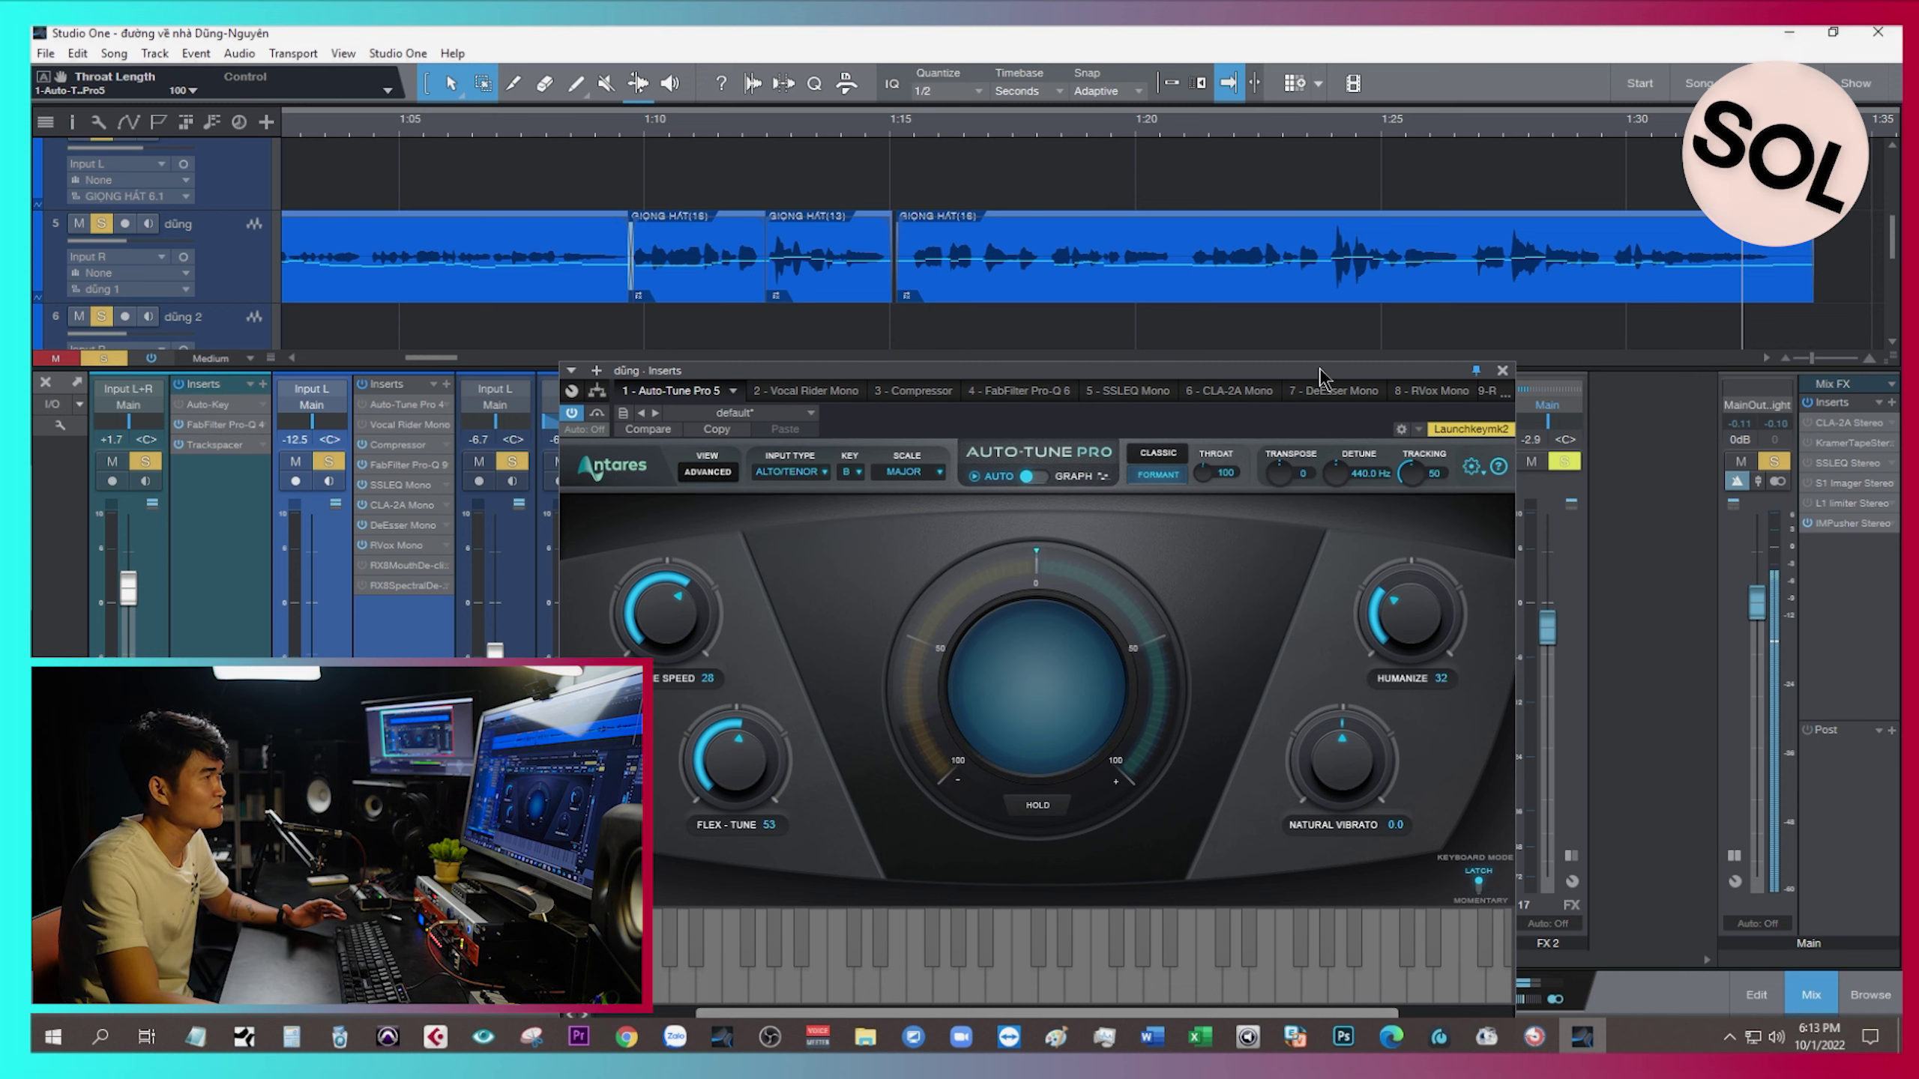
Move the Auto-Tune Pro window up and review the plug-in's general settings options without changing them.
{"action": "left_click_drag", "start_coordinate": [1319, 368], "coordinate": [1300, 313]}
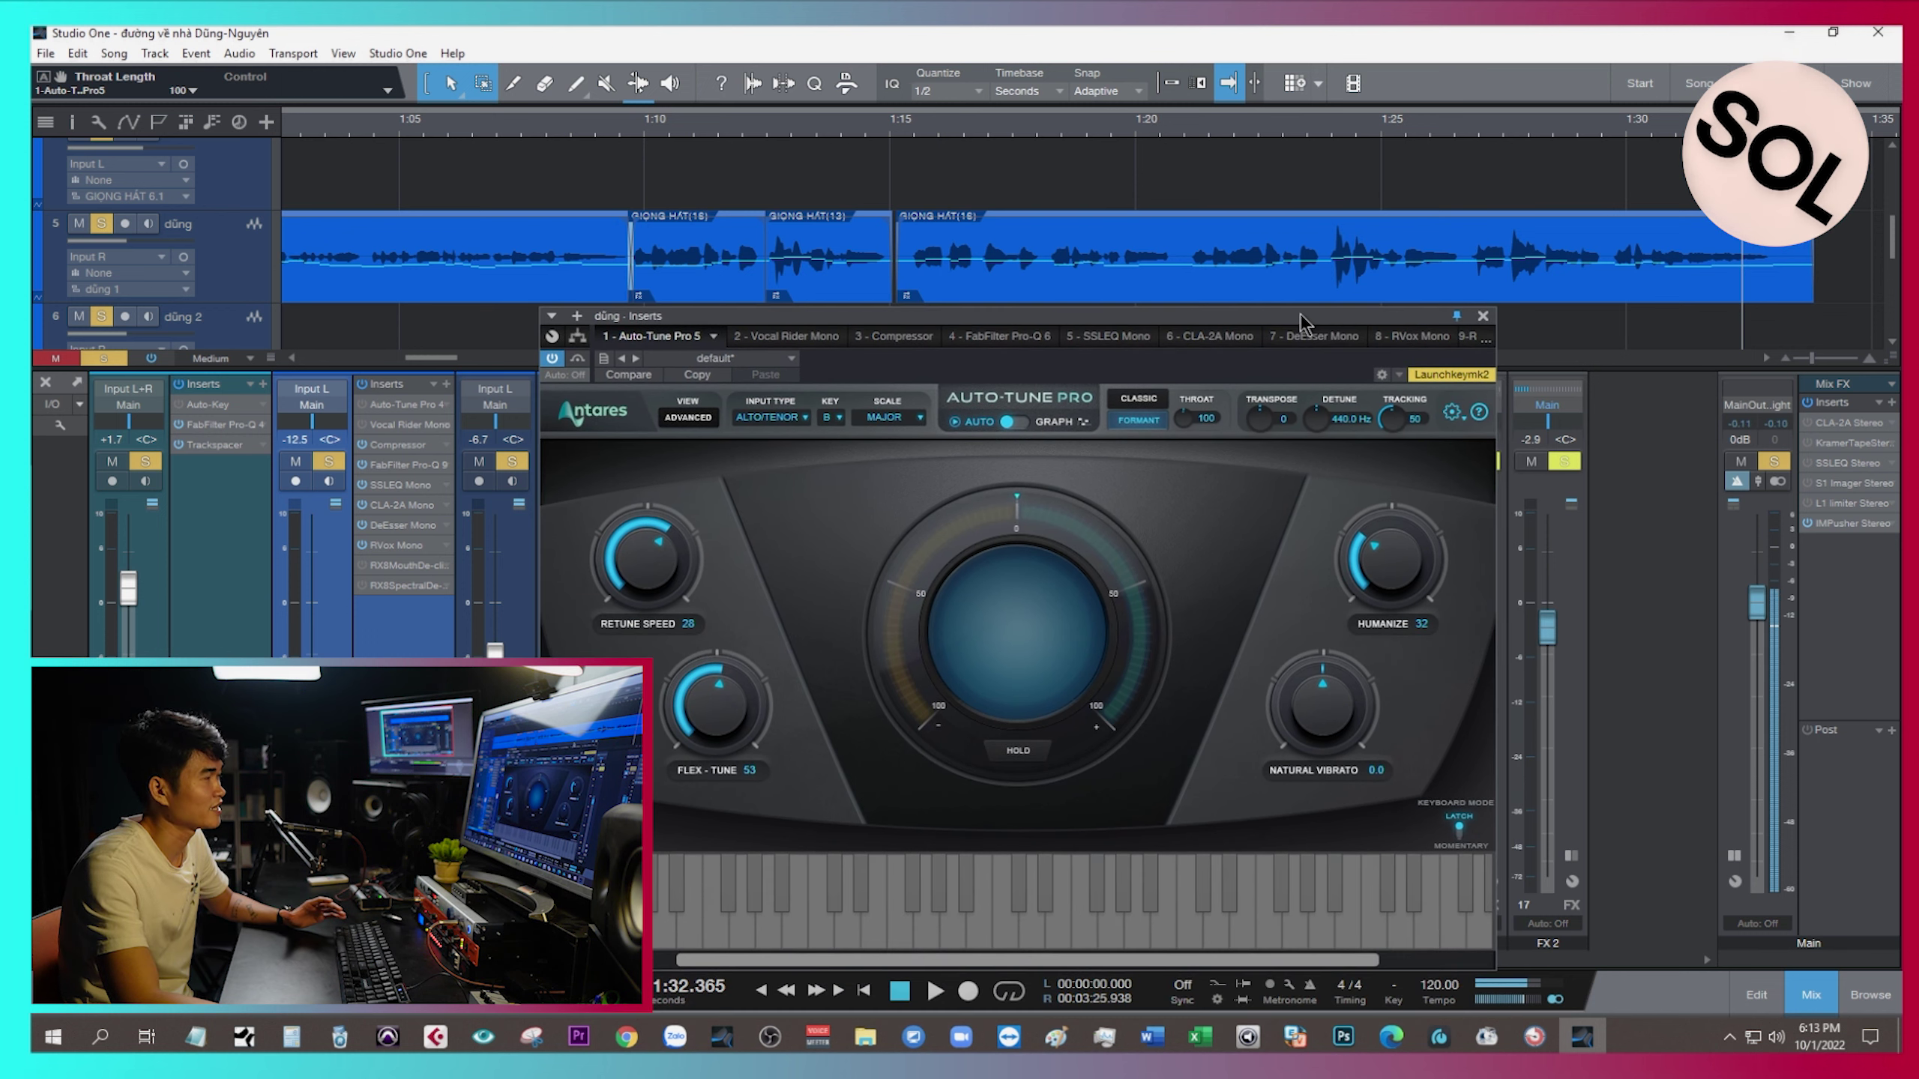
{"action": "left_click", "coordinate": [1453, 418]}
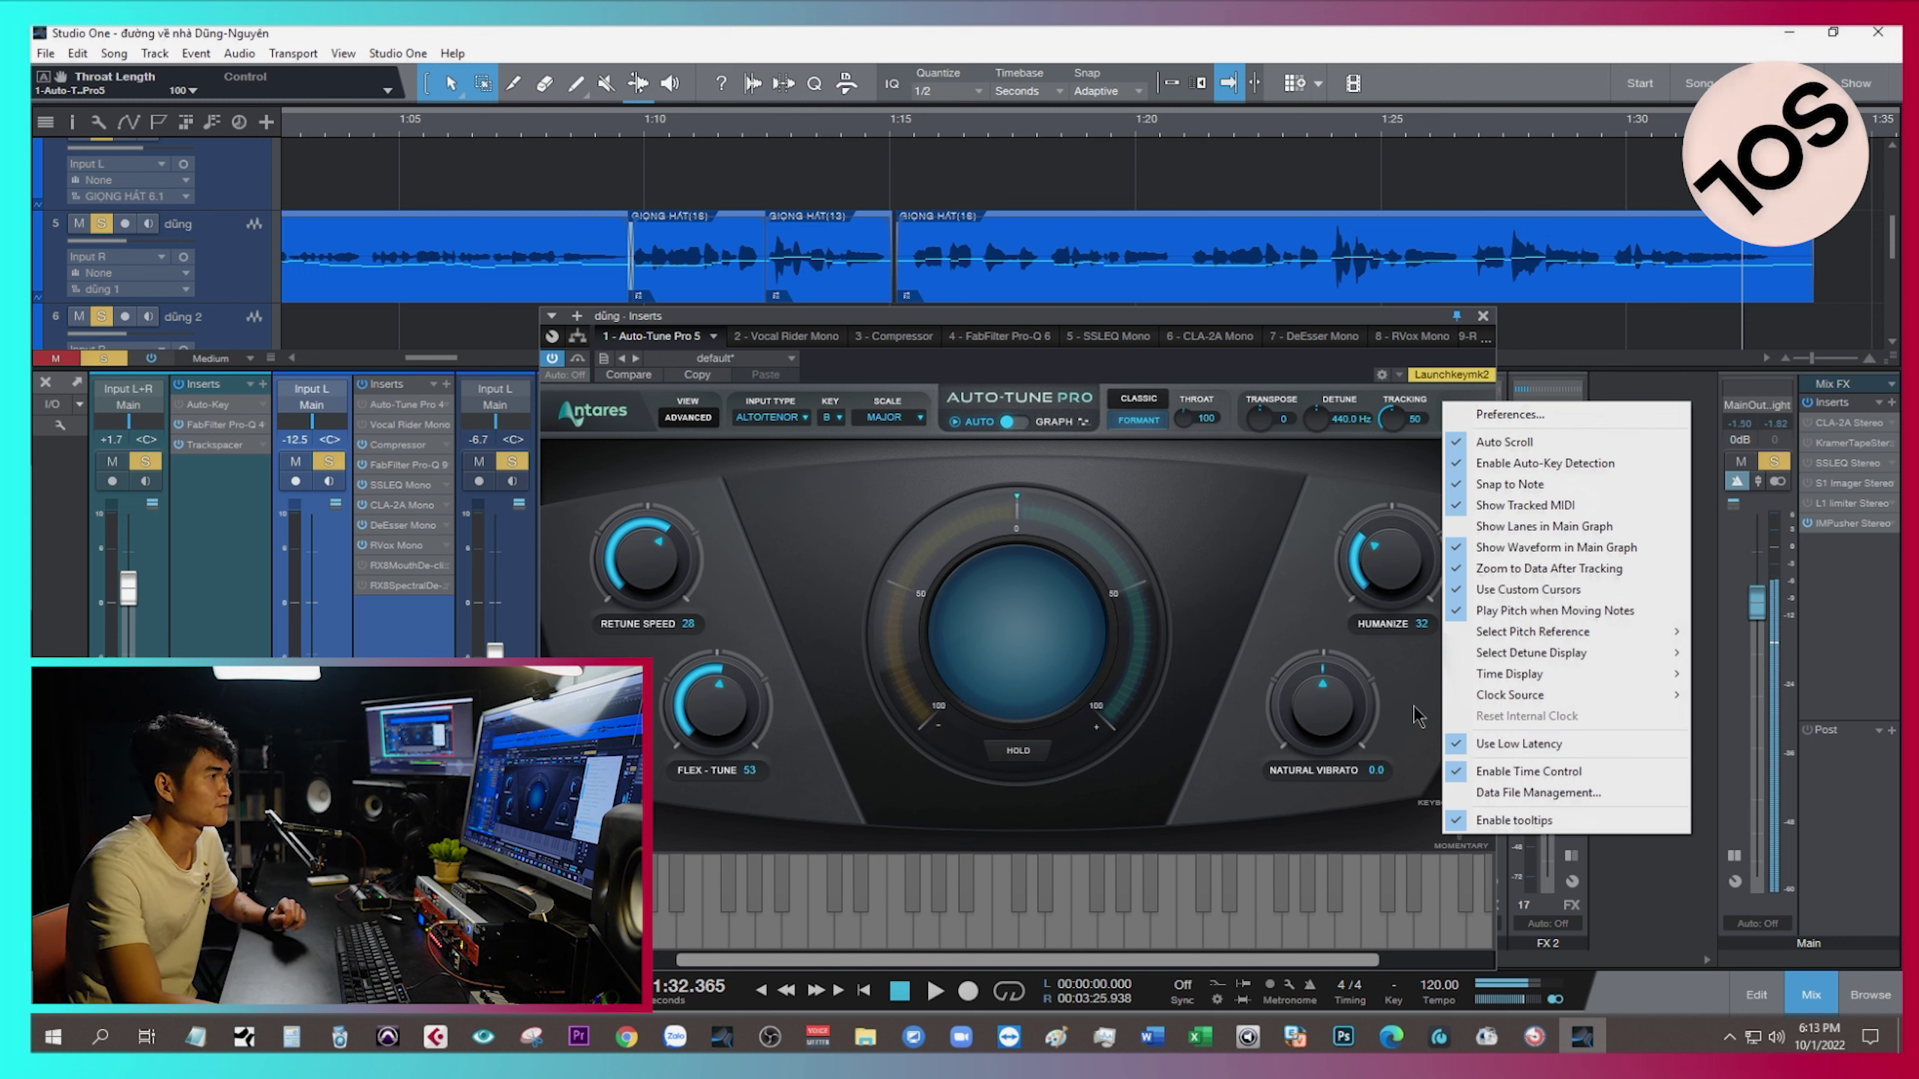
{"action": "left_click", "coordinate": [1238, 585]}
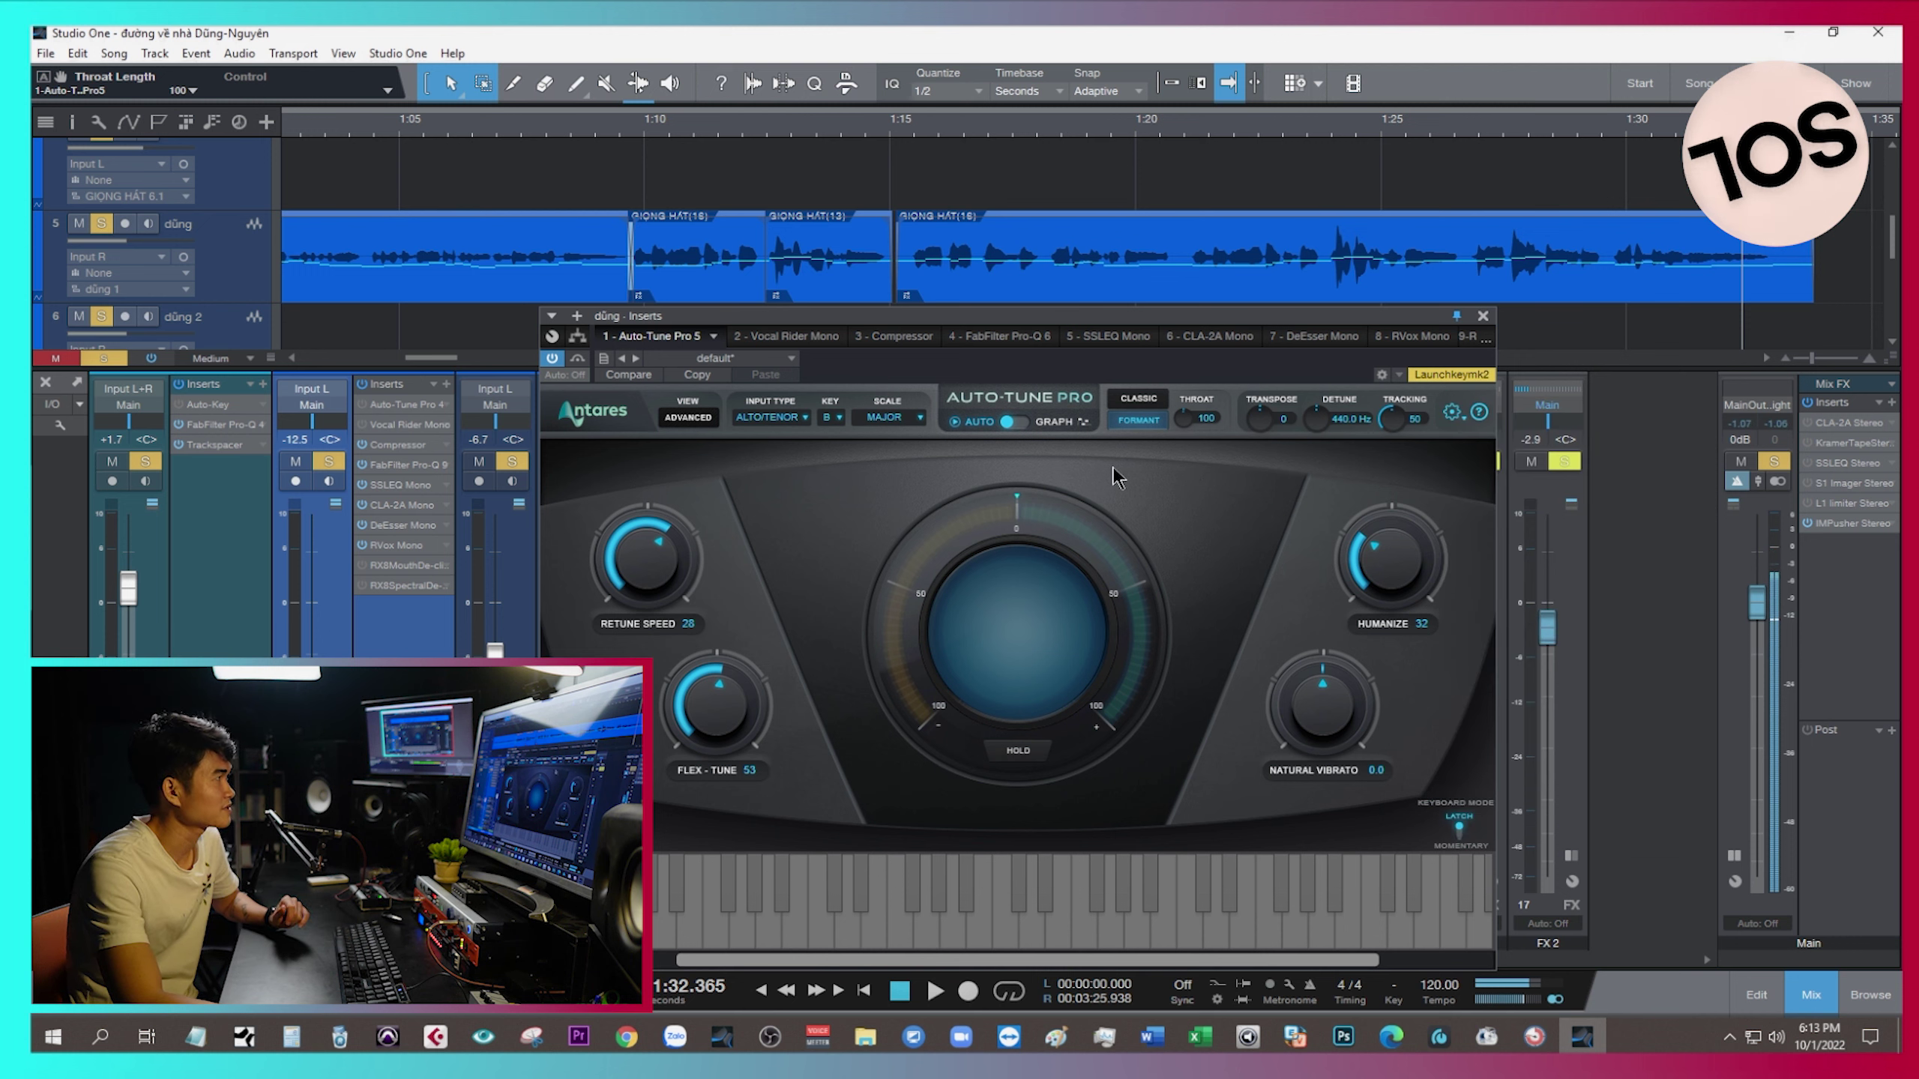
Show Auto-Tune Pro's advanced view and set the Create Vibrato shape to Sine Wave.
{"action": "left_click", "coordinate": [689, 420]}
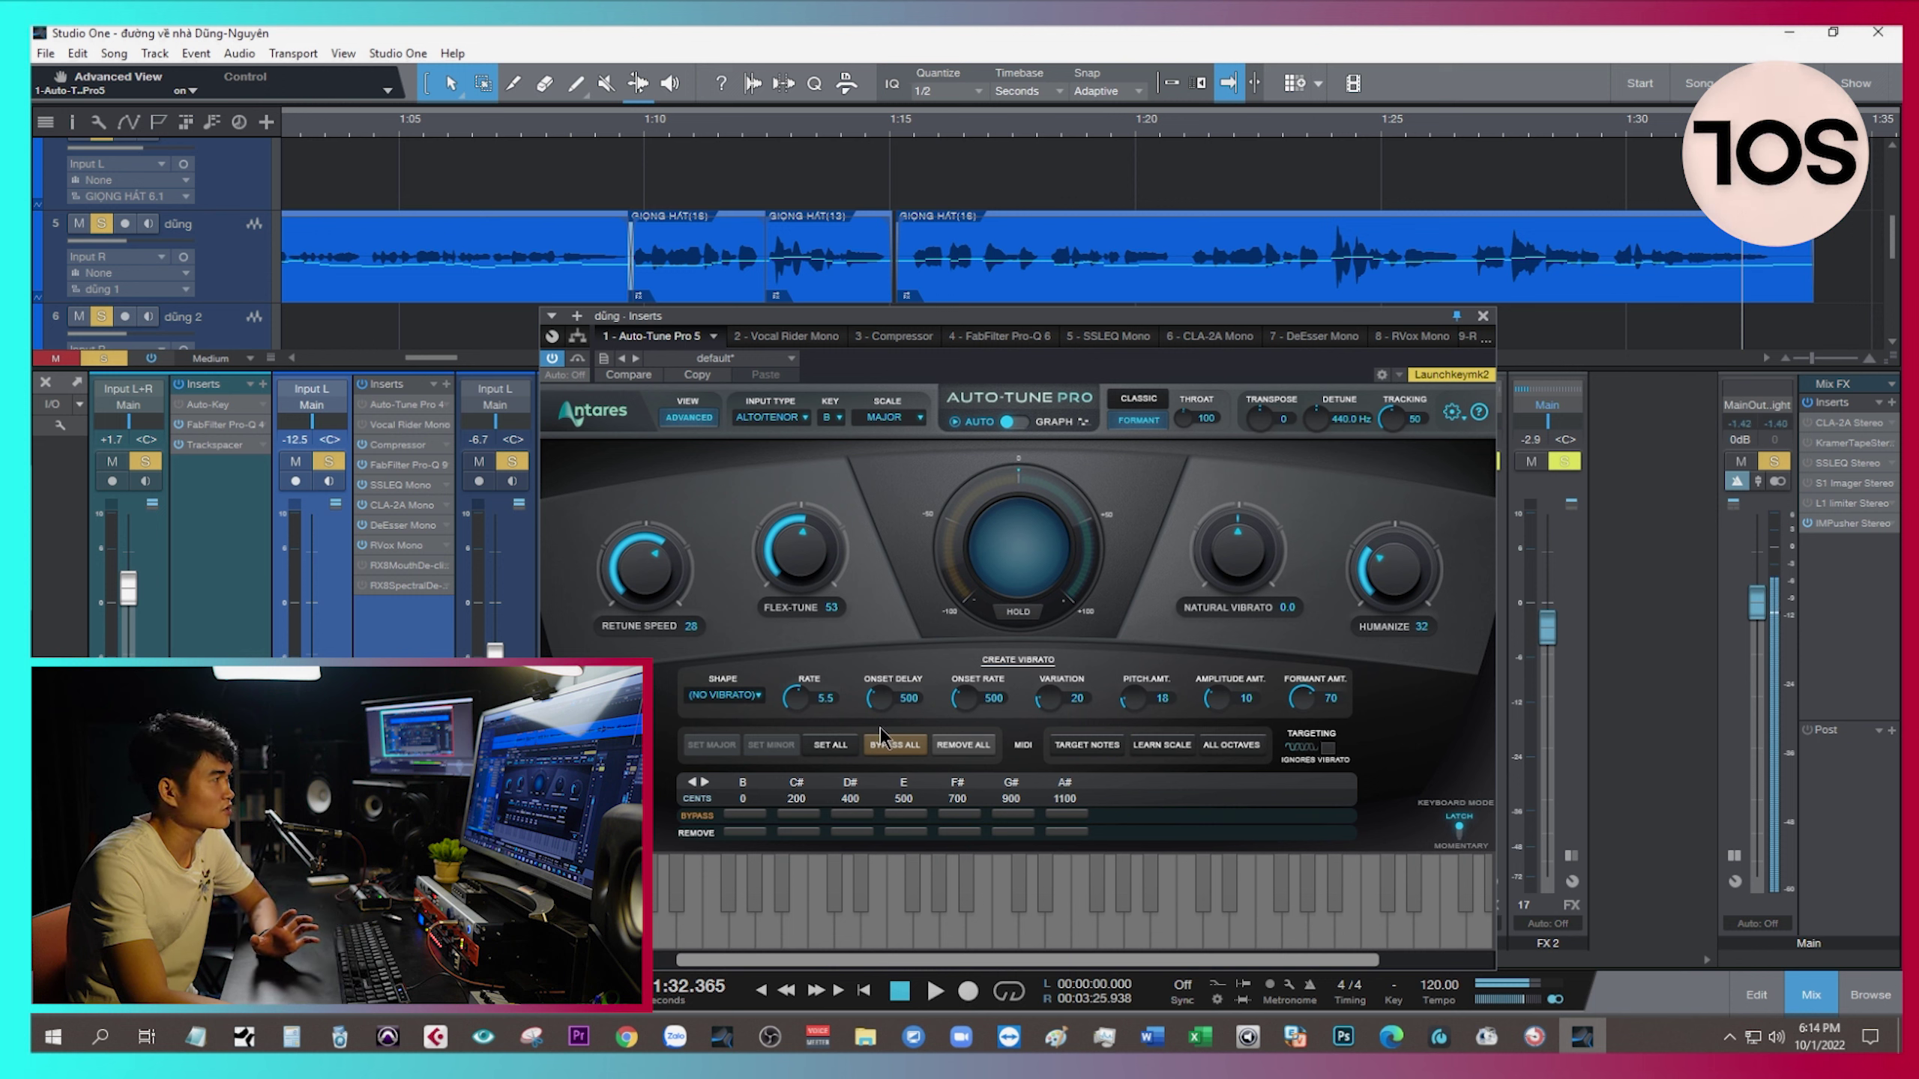
{"action": "left_click", "coordinate": [752, 696]}
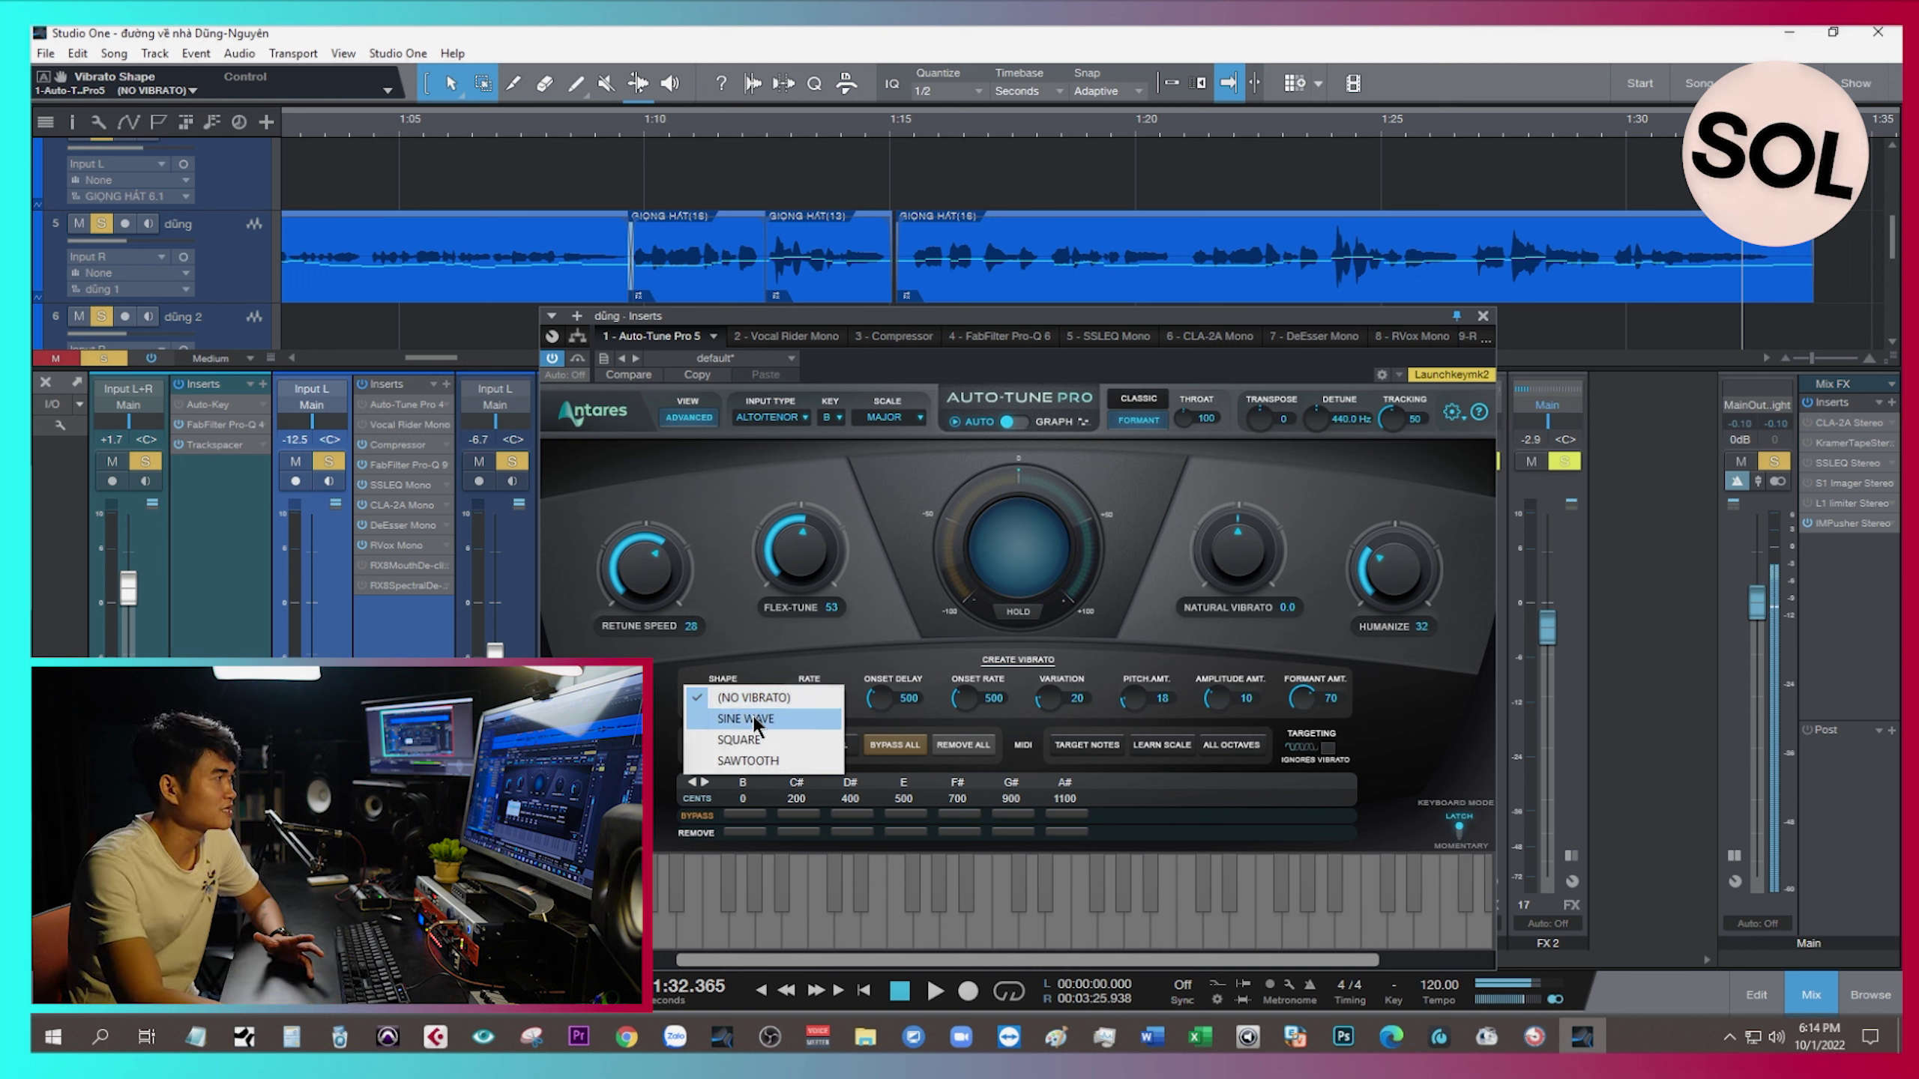
{"action": "left_click", "coordinate": [752, 718]}
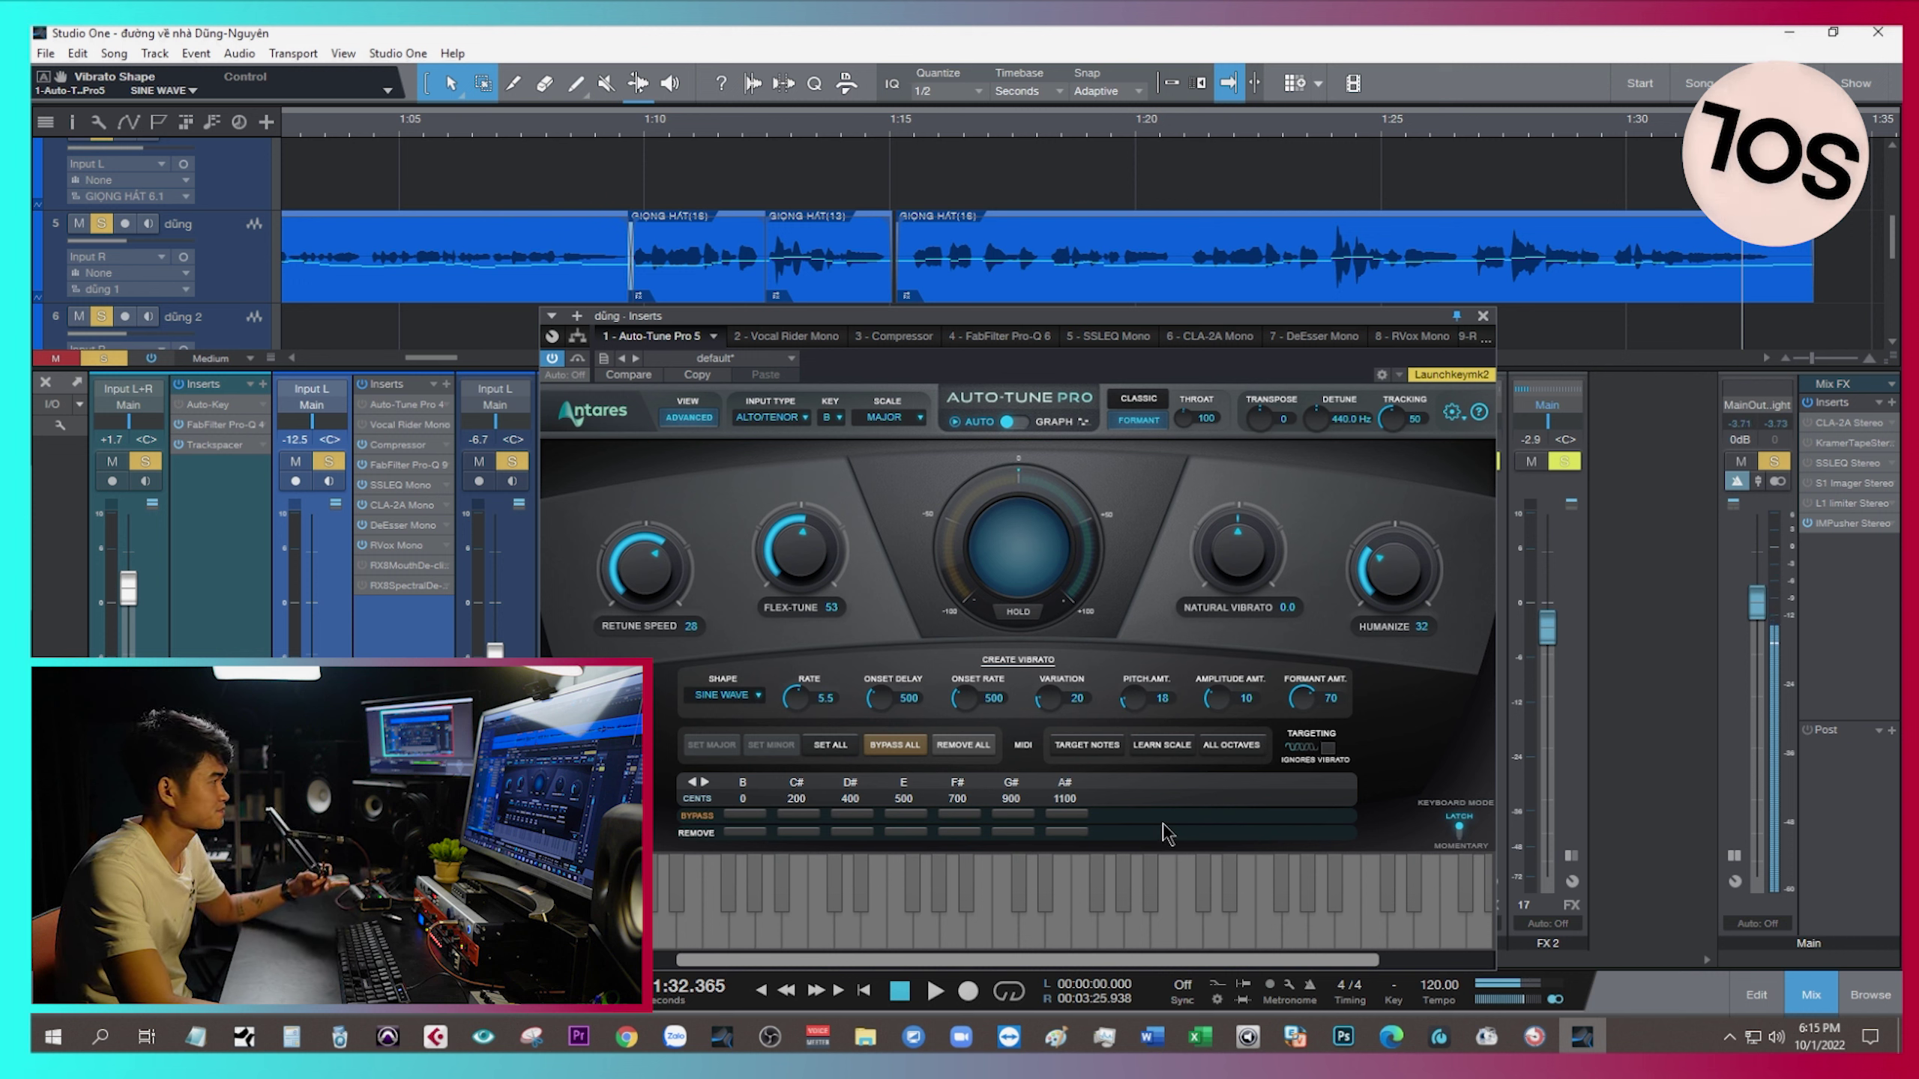
Try removing the scale's root note, then set the key to C and the scale to Chromatic.
{"action": "left_click", "coordinate": [745, 832]}
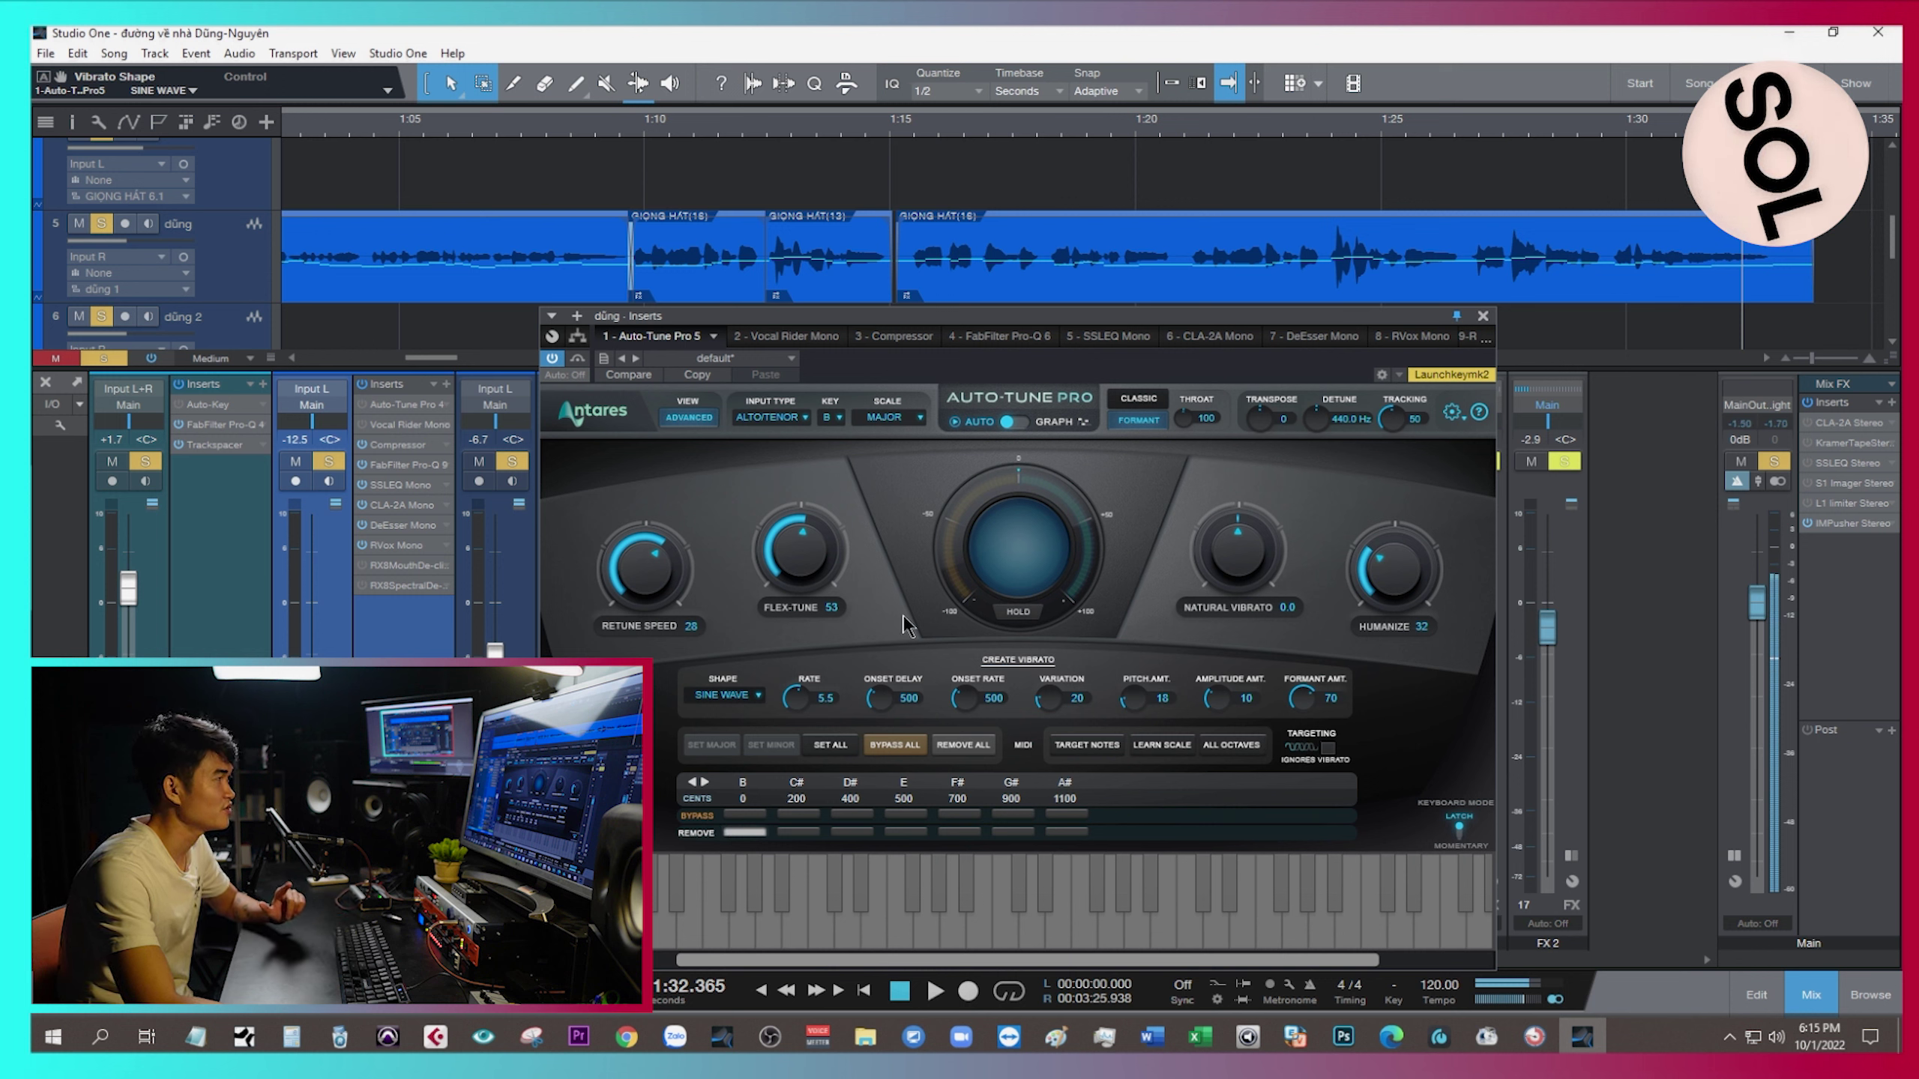
{"action": "left_click", "coordinate": [832, 420]}
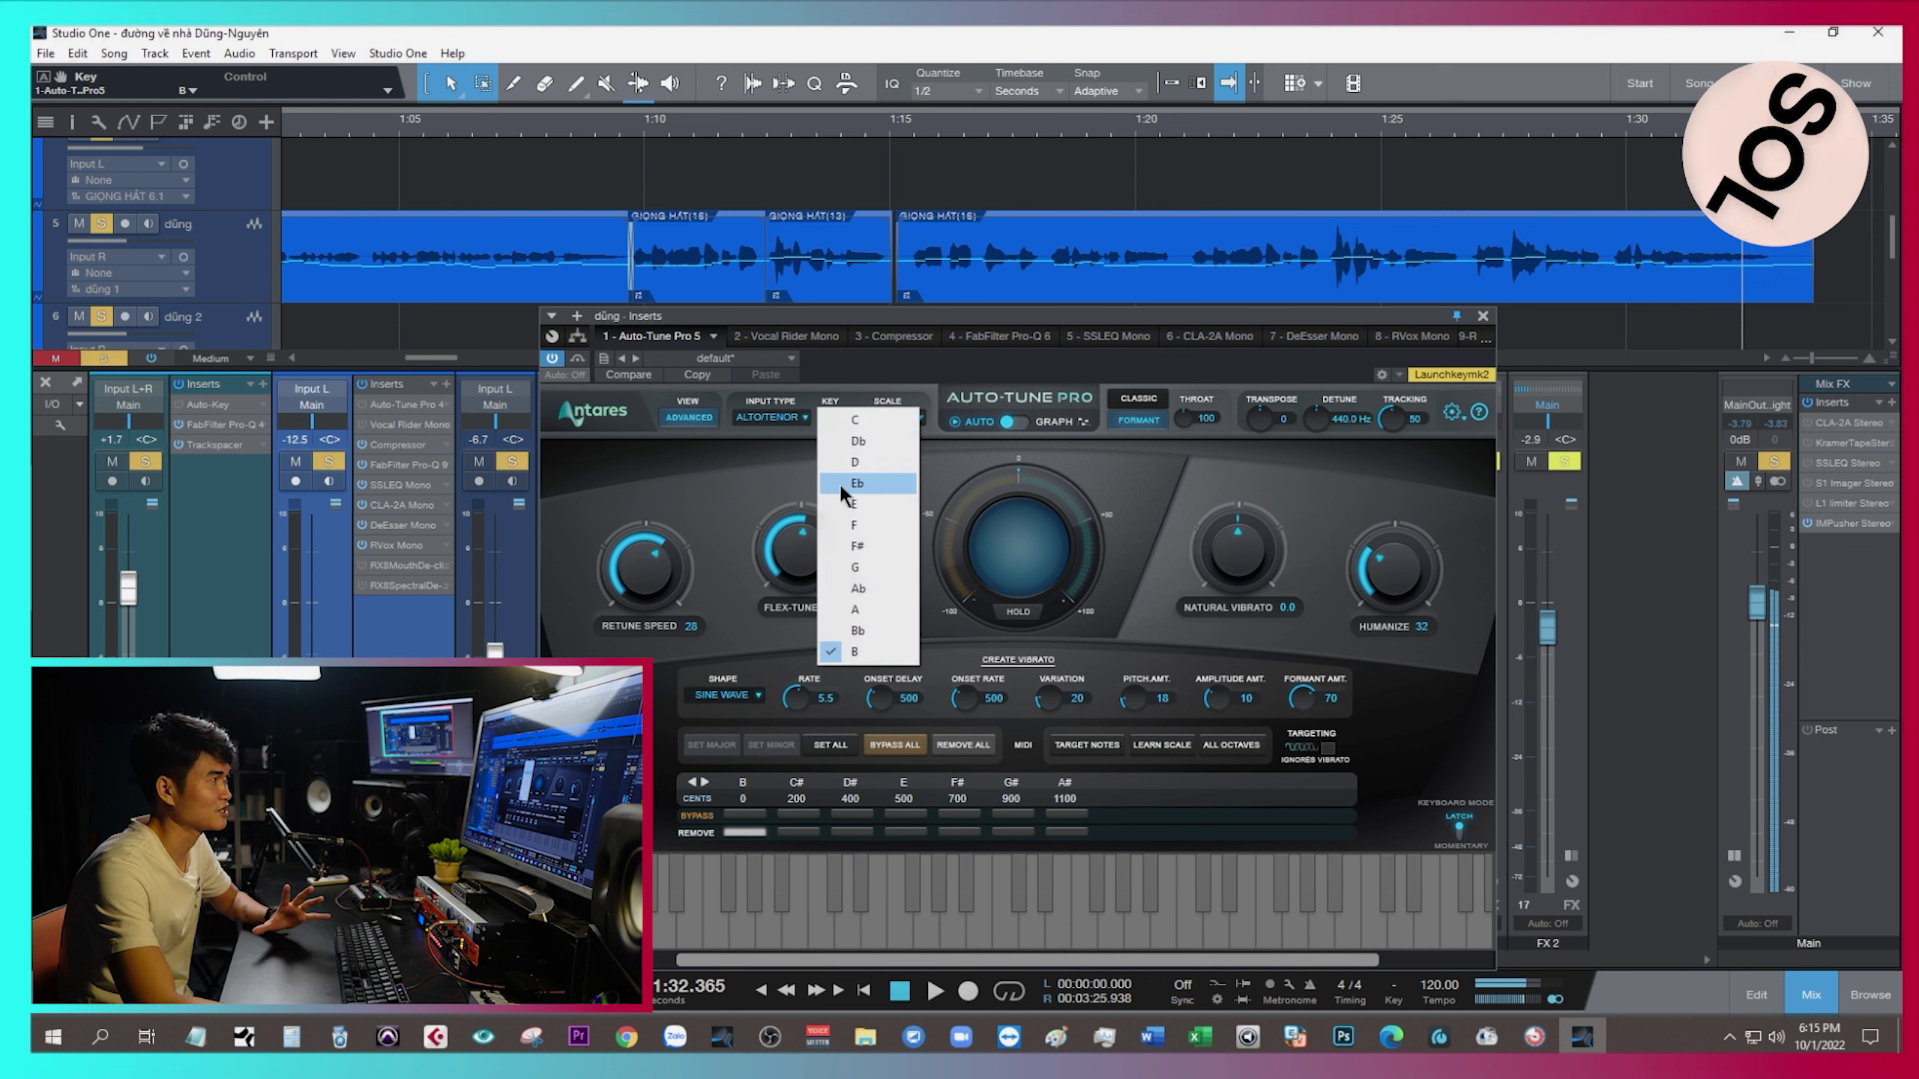
{"action": "left_click", "coordinate": [850, 421]}
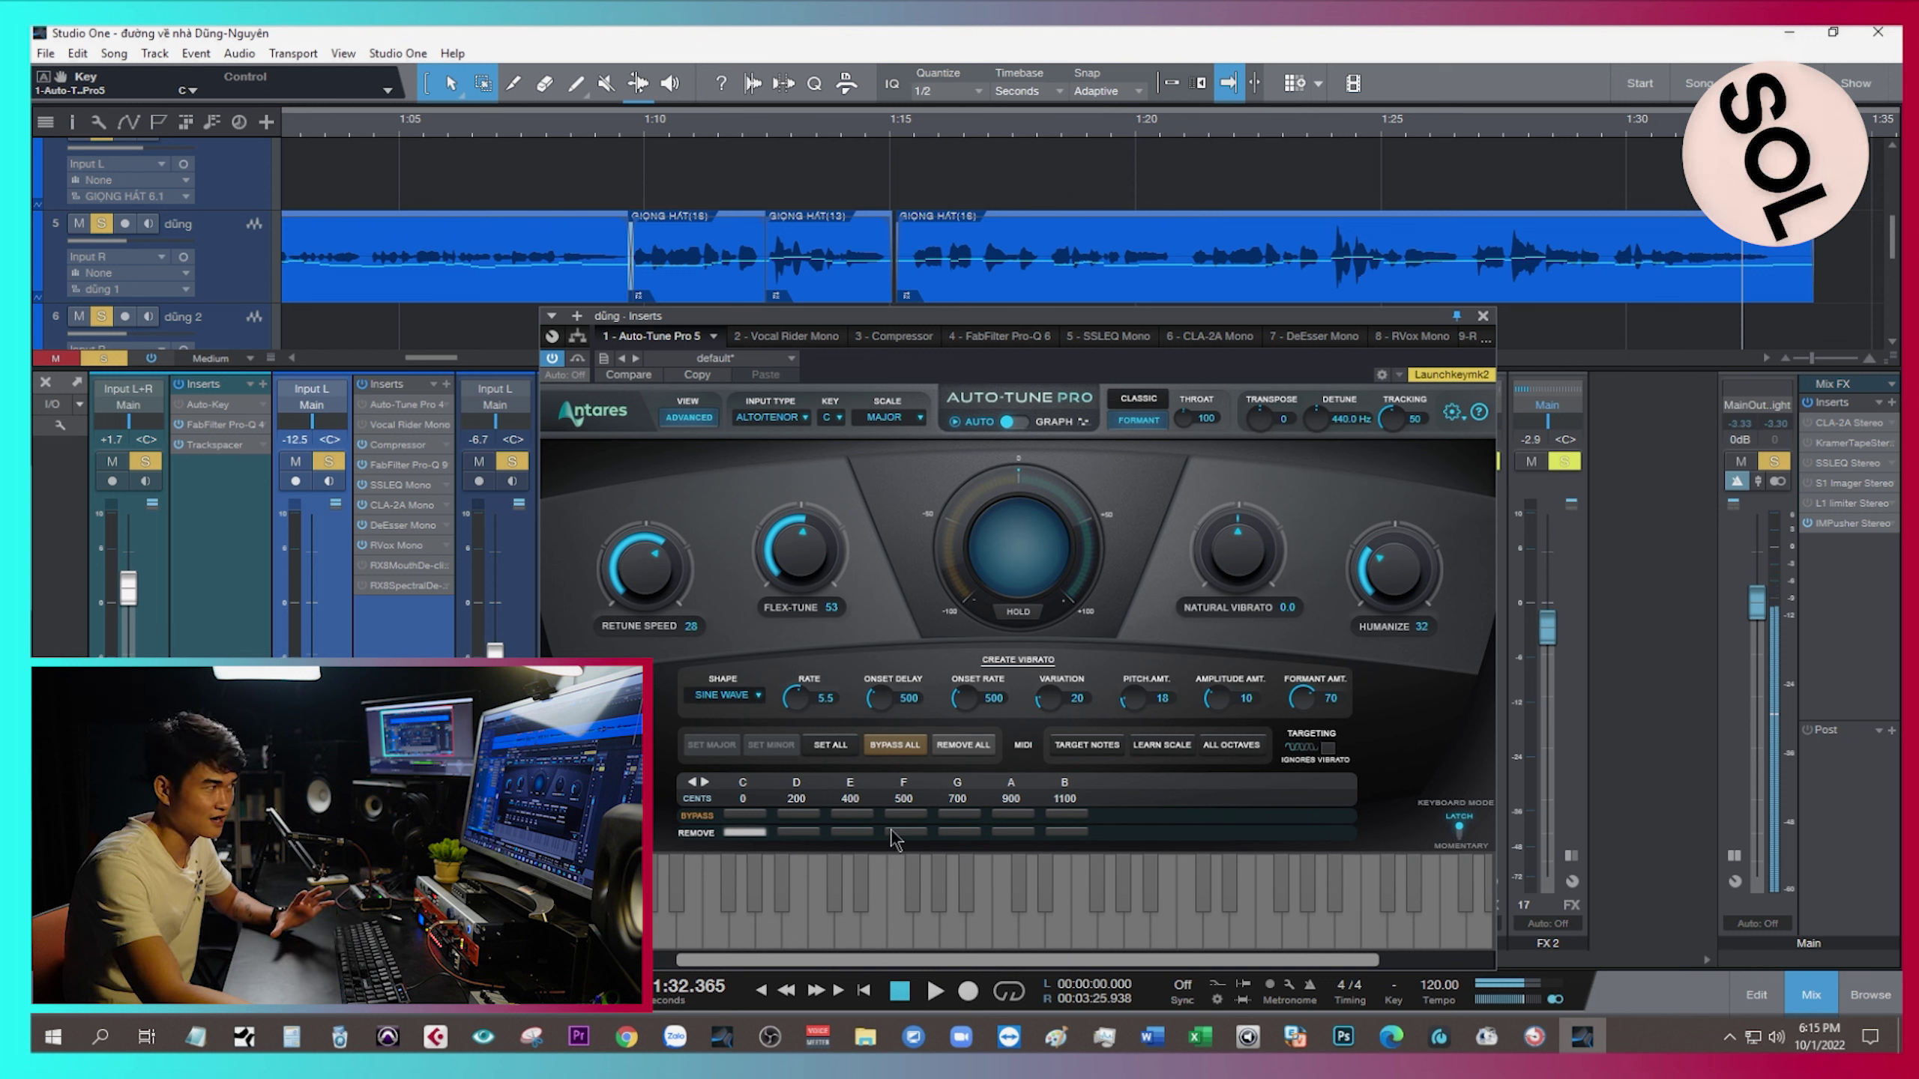
{"action": "left_click", "coordinate": [739, 812]}
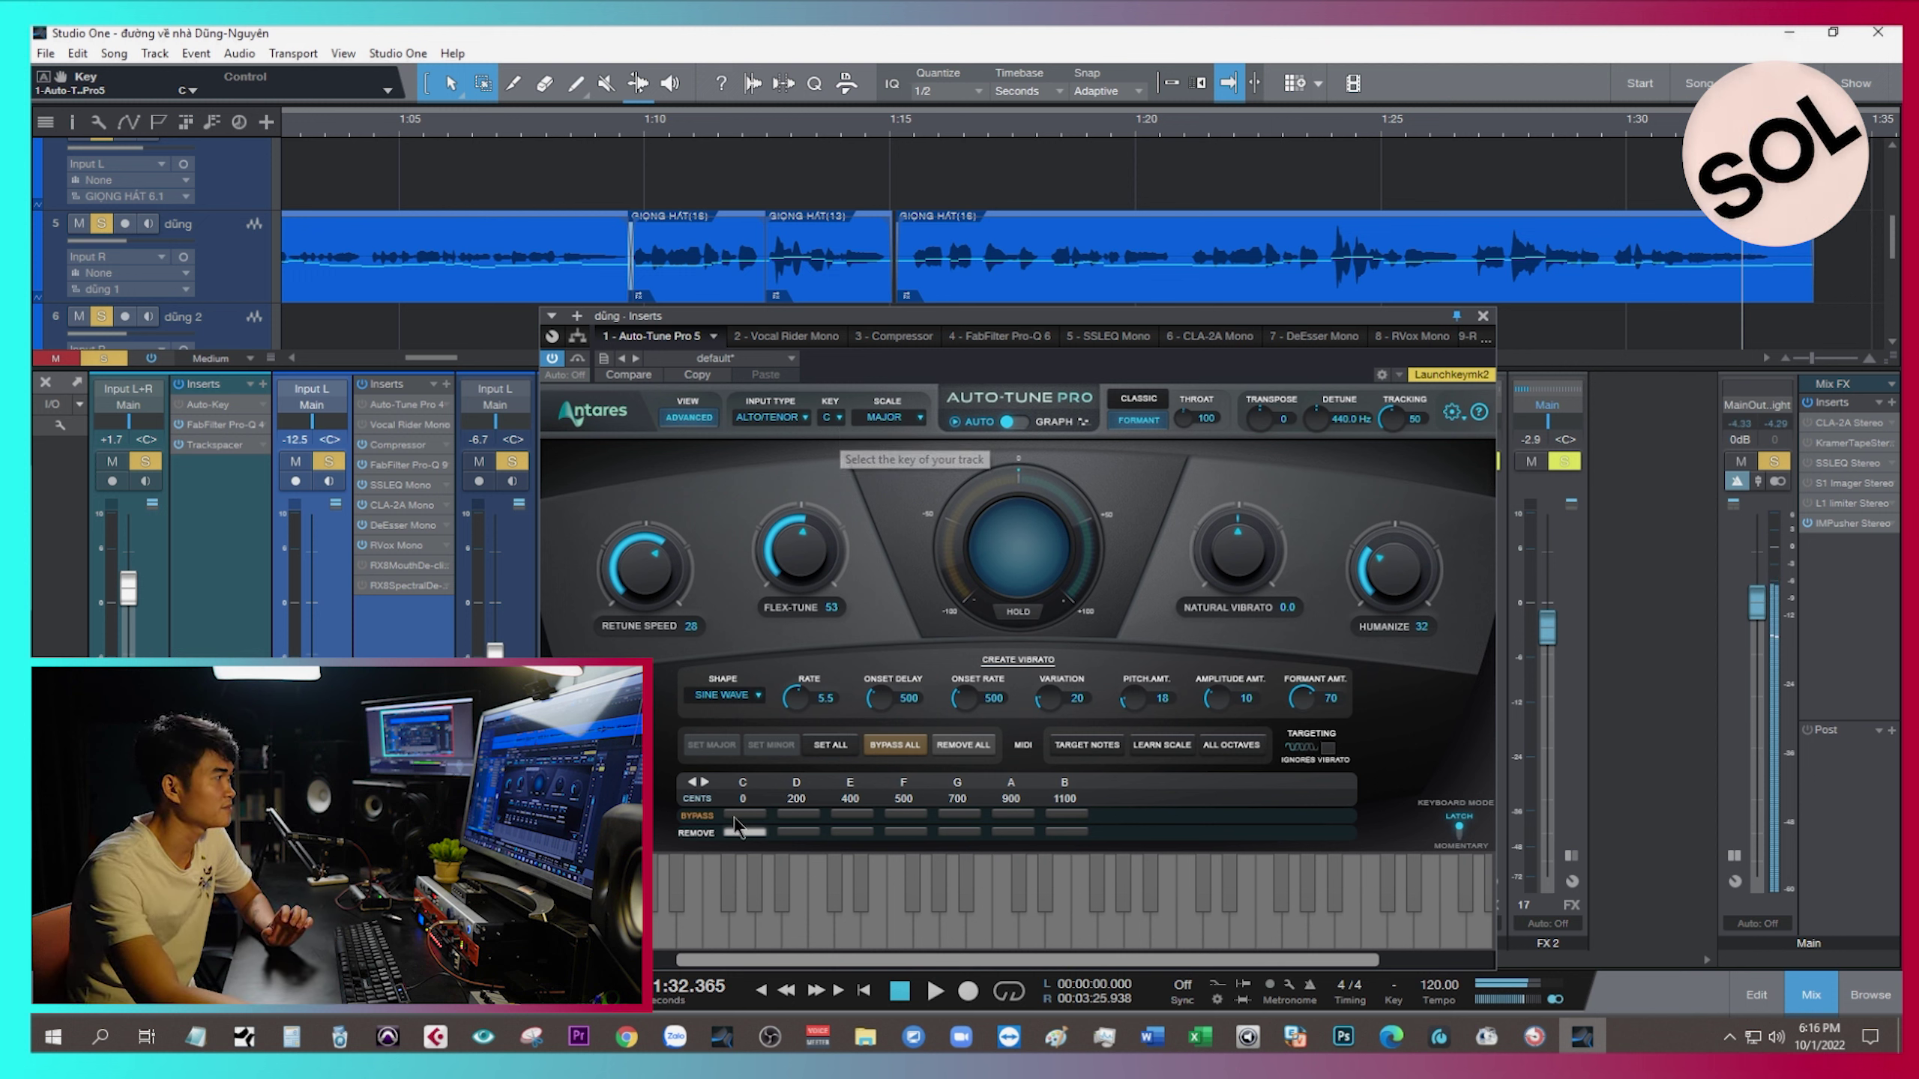
{"action": "left_click", "coordinate": [890, 417]}
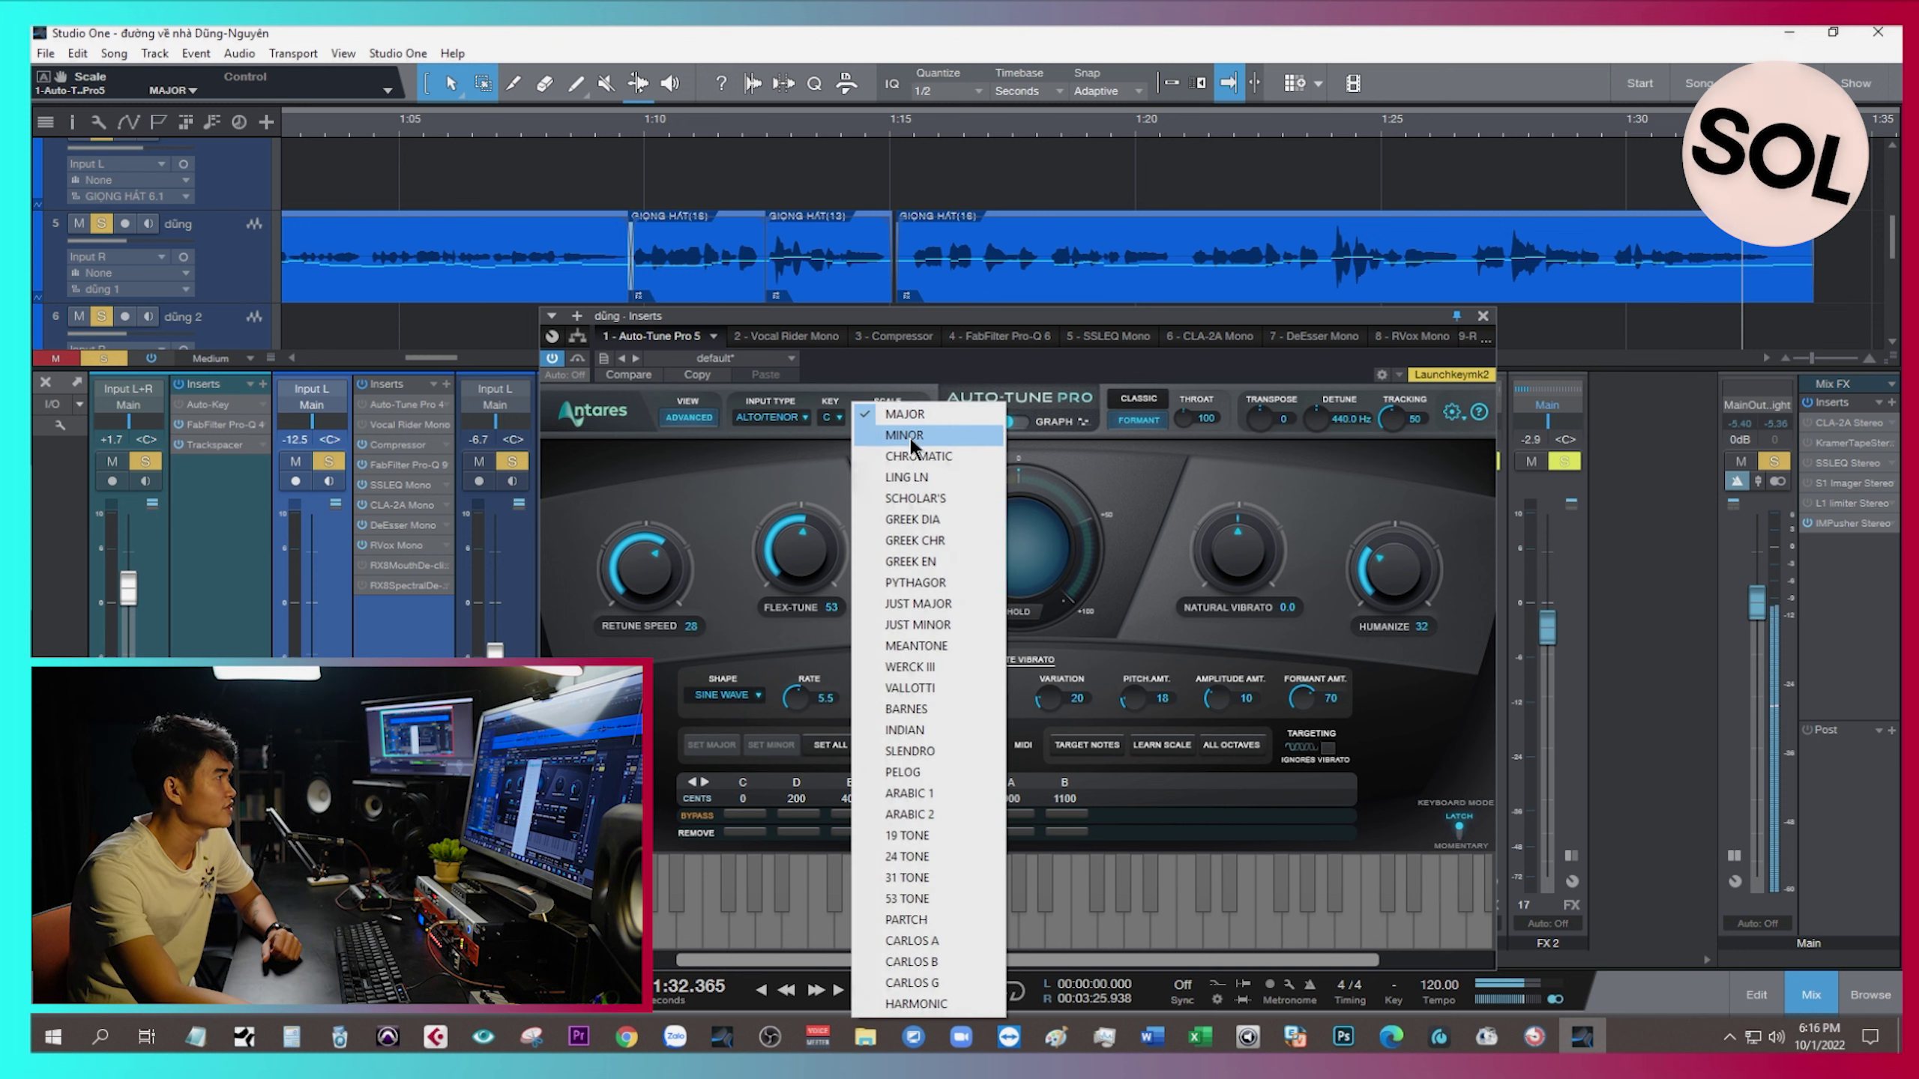
{"action": "left_click", "coordinate": [921, 455]}
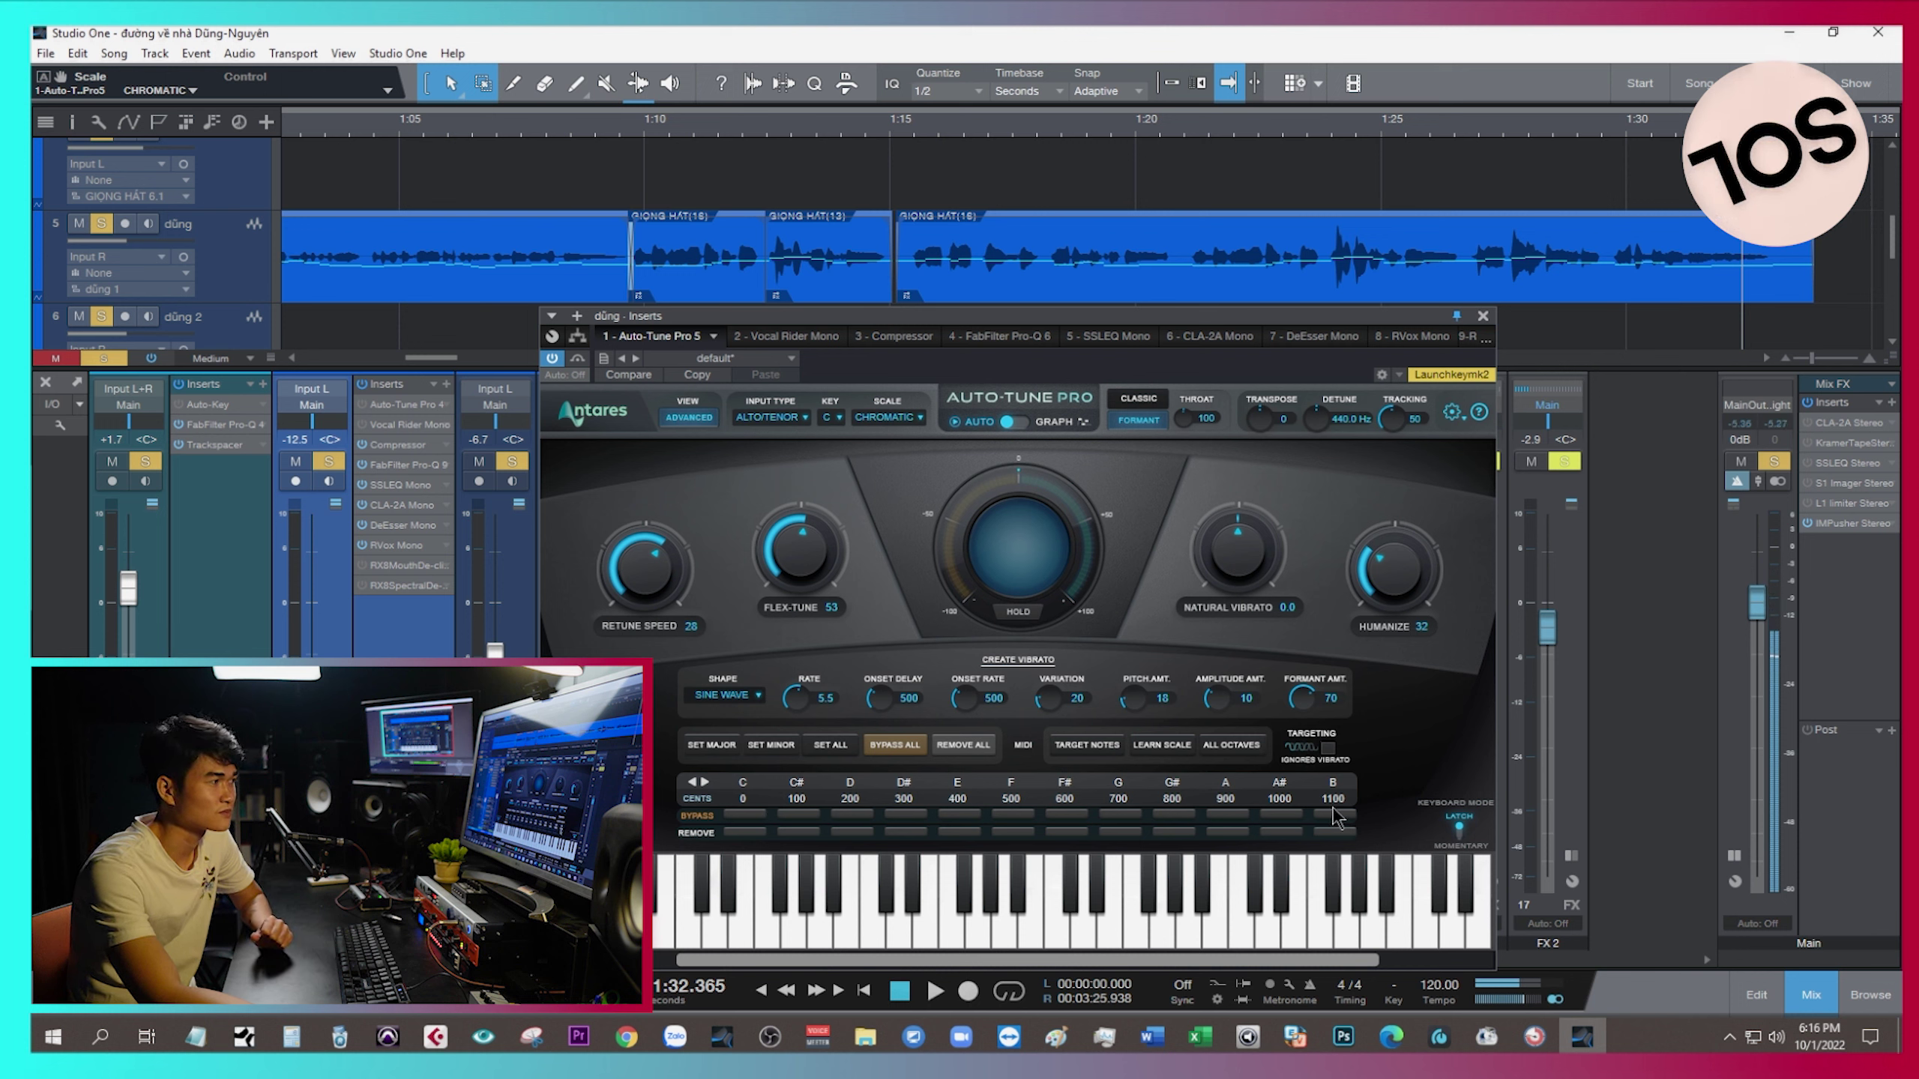
Try bypassing the D# and C# notes in the chromatic scale, then clear both bypasses.
{"action": "left_click", "coordinate": [905, 815]}
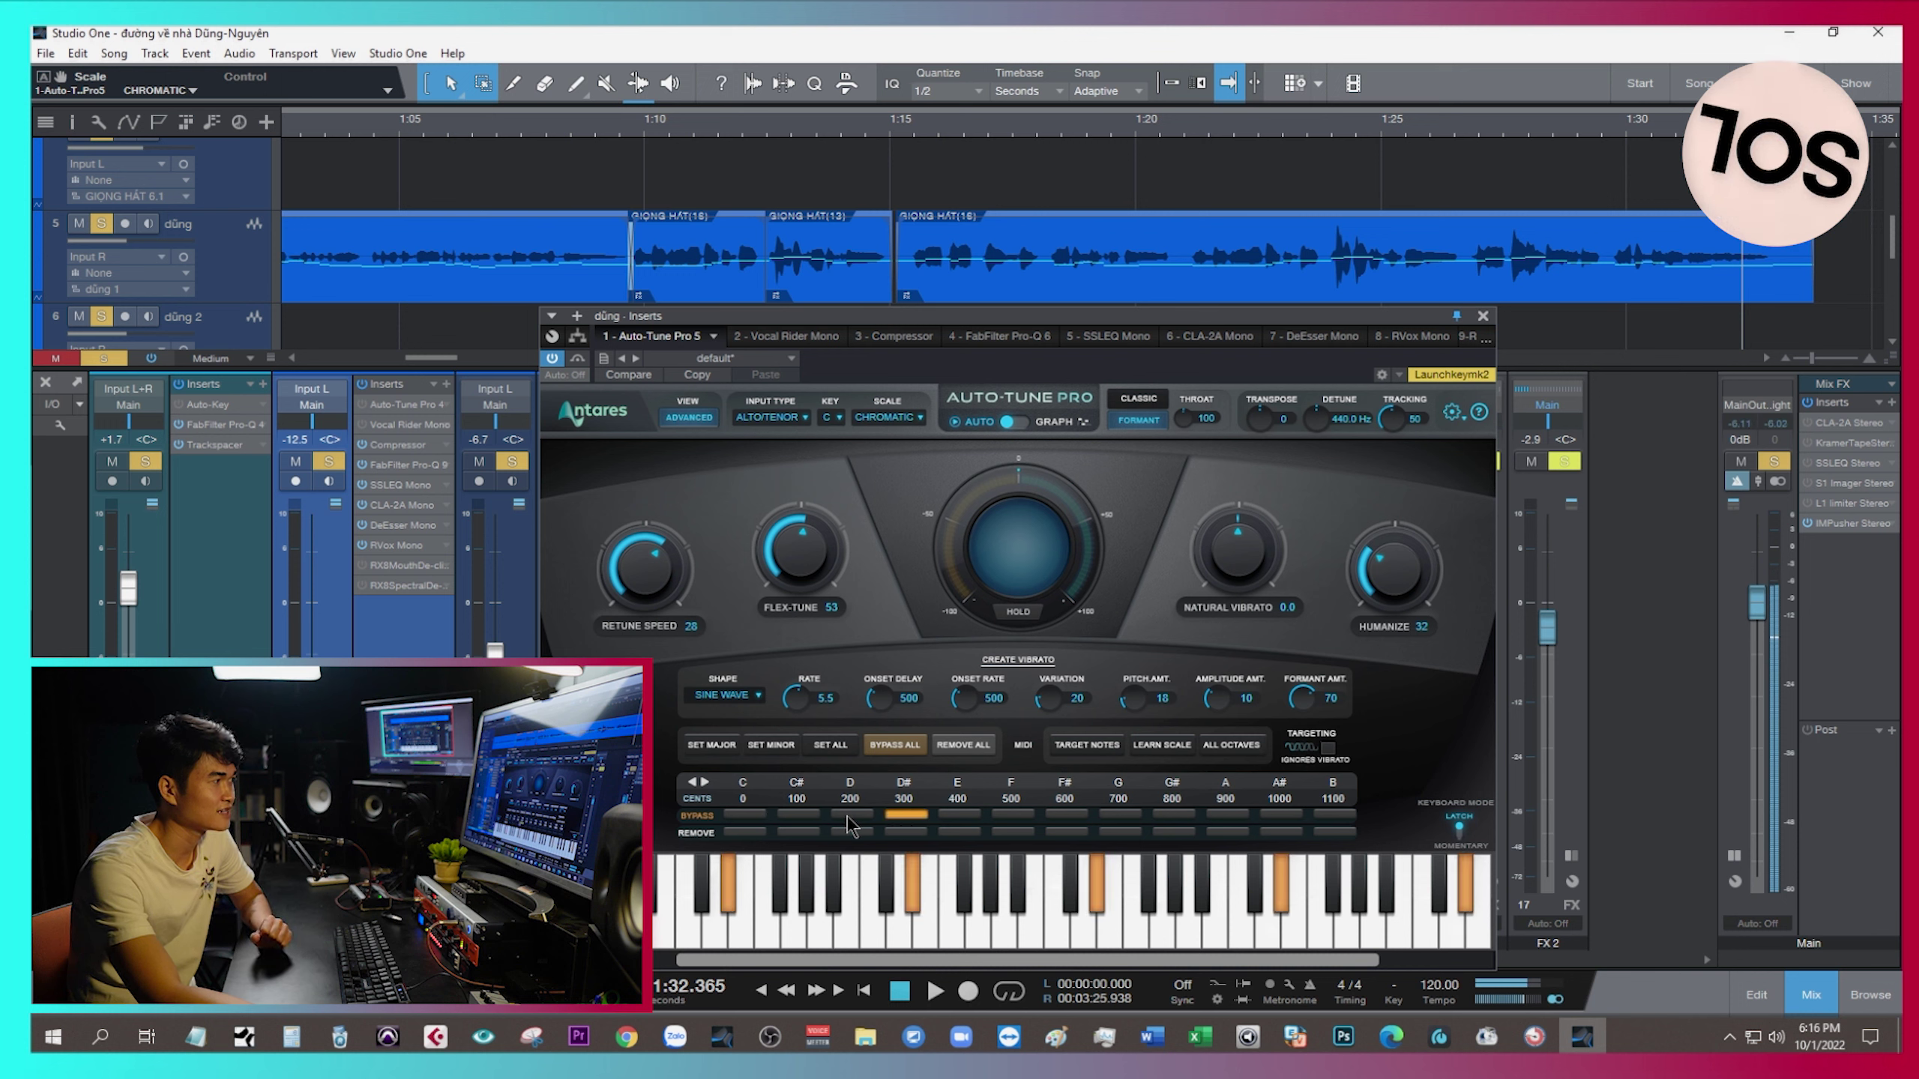
{"action": "left_click", "coordinate": [799, 814]}
{"action": "left_click", "coordinate": [906, 815]}
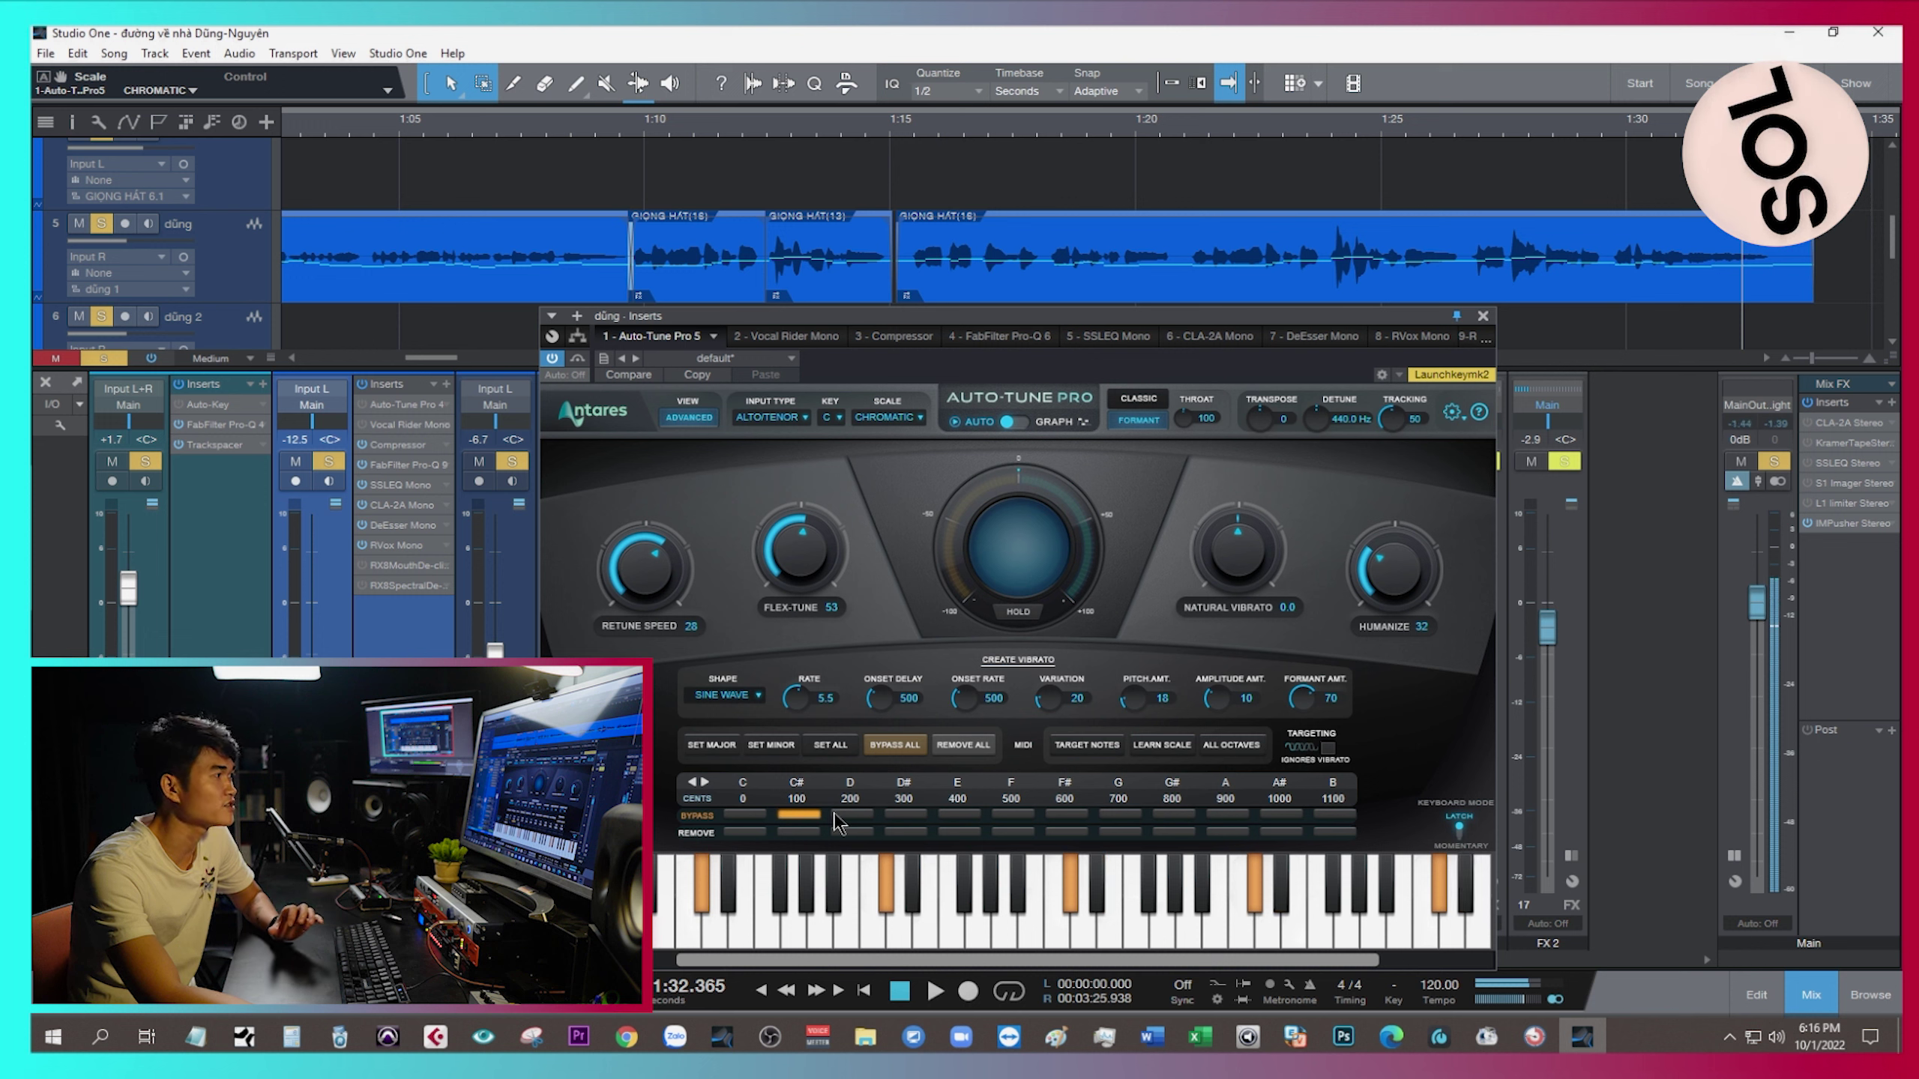
{"action": "left_click", "coordinate": [811, 815]}
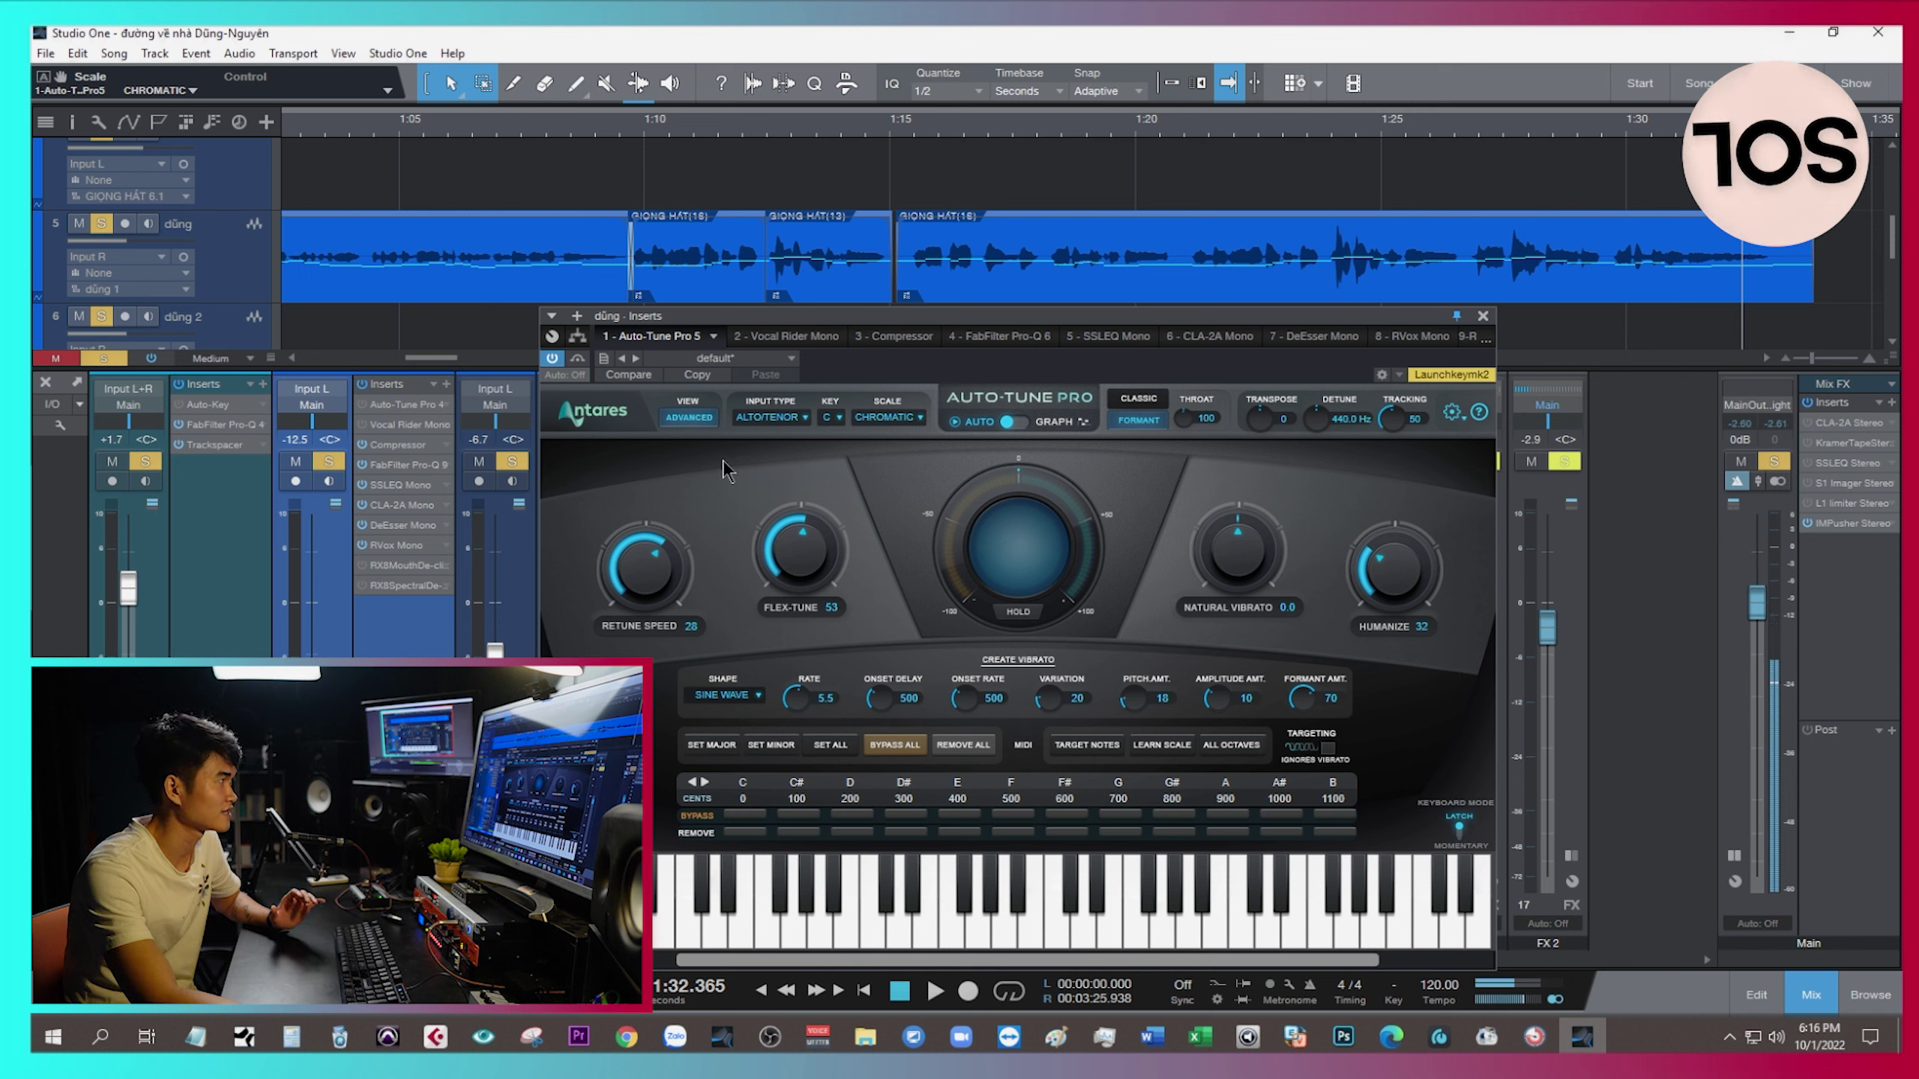
Return to the basic Auto-Tune Pro view, move its window off the tracks and zoom out the timeline.
{"action": "left_click", "coordinate": [689, 417]}
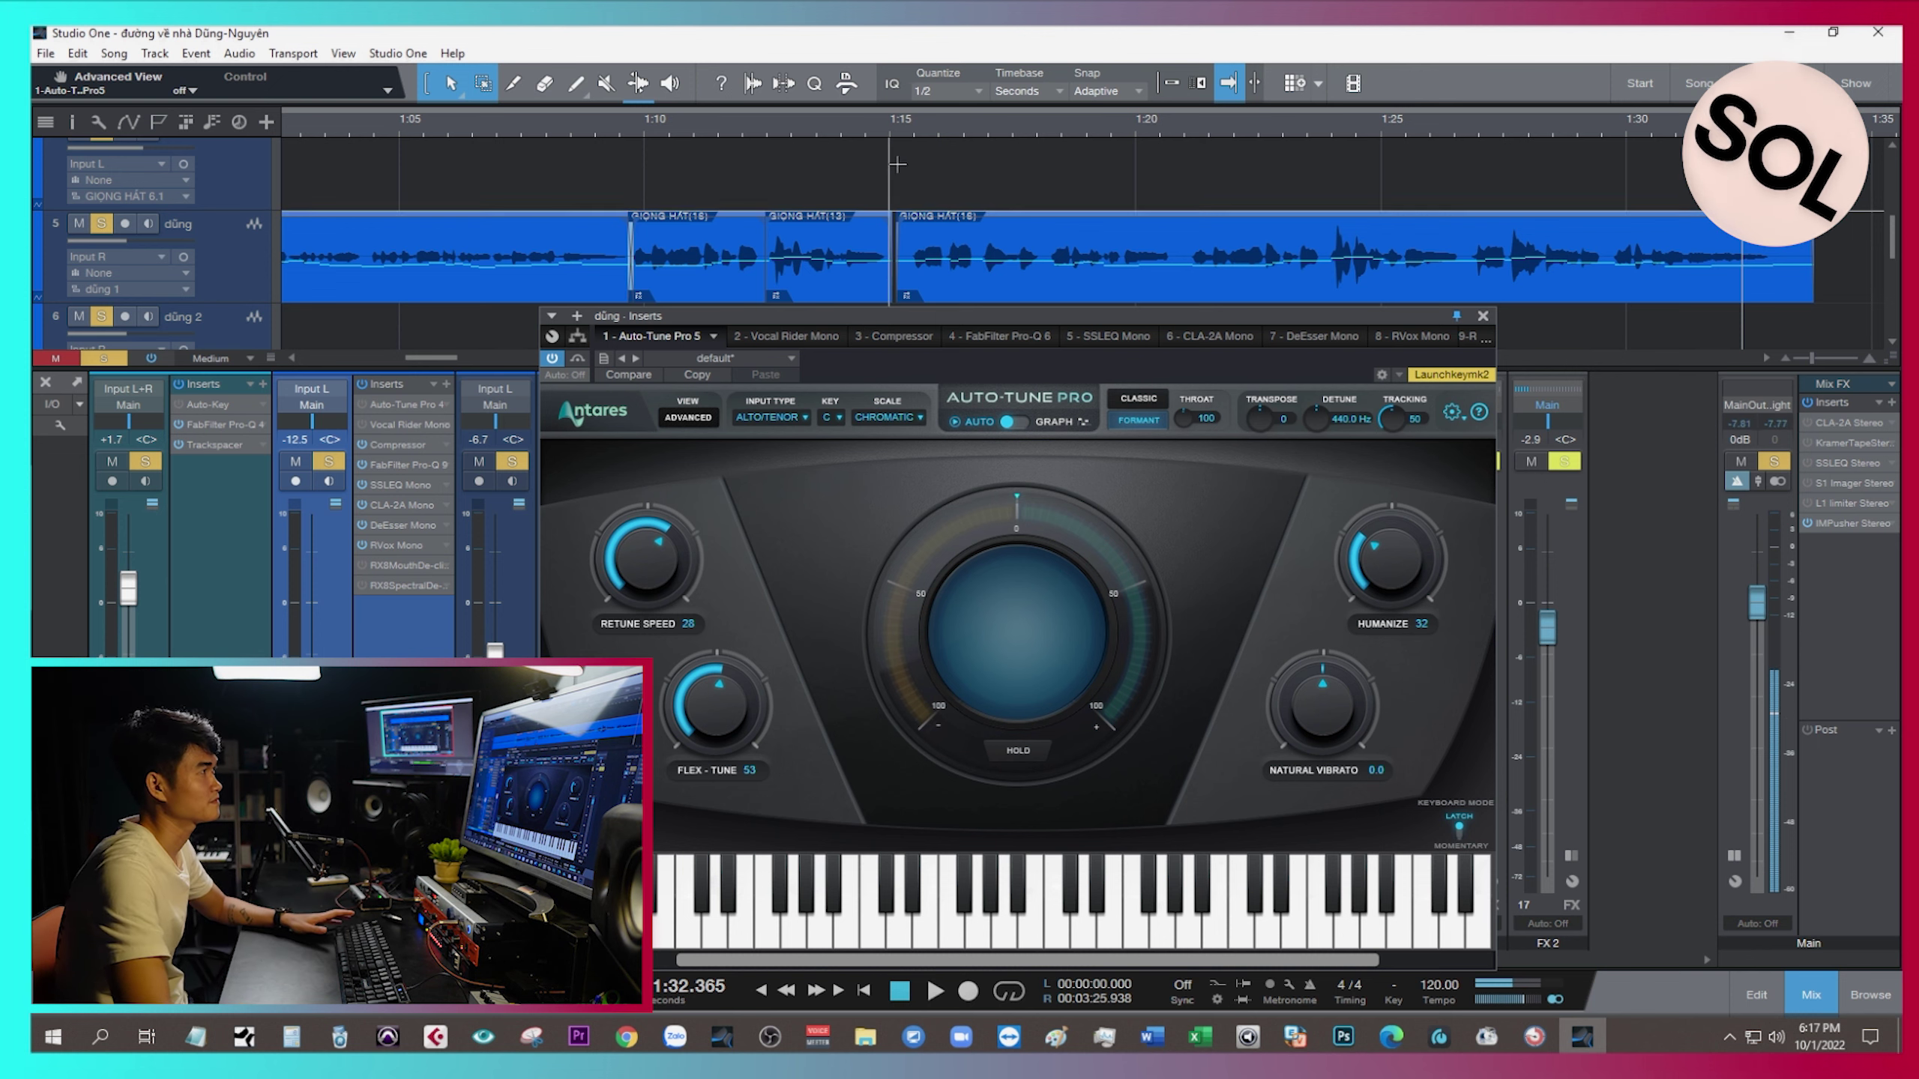
{"action": "left_click_drag", "start_coordinate": [935, 326], "coordinate": [988, 349]}
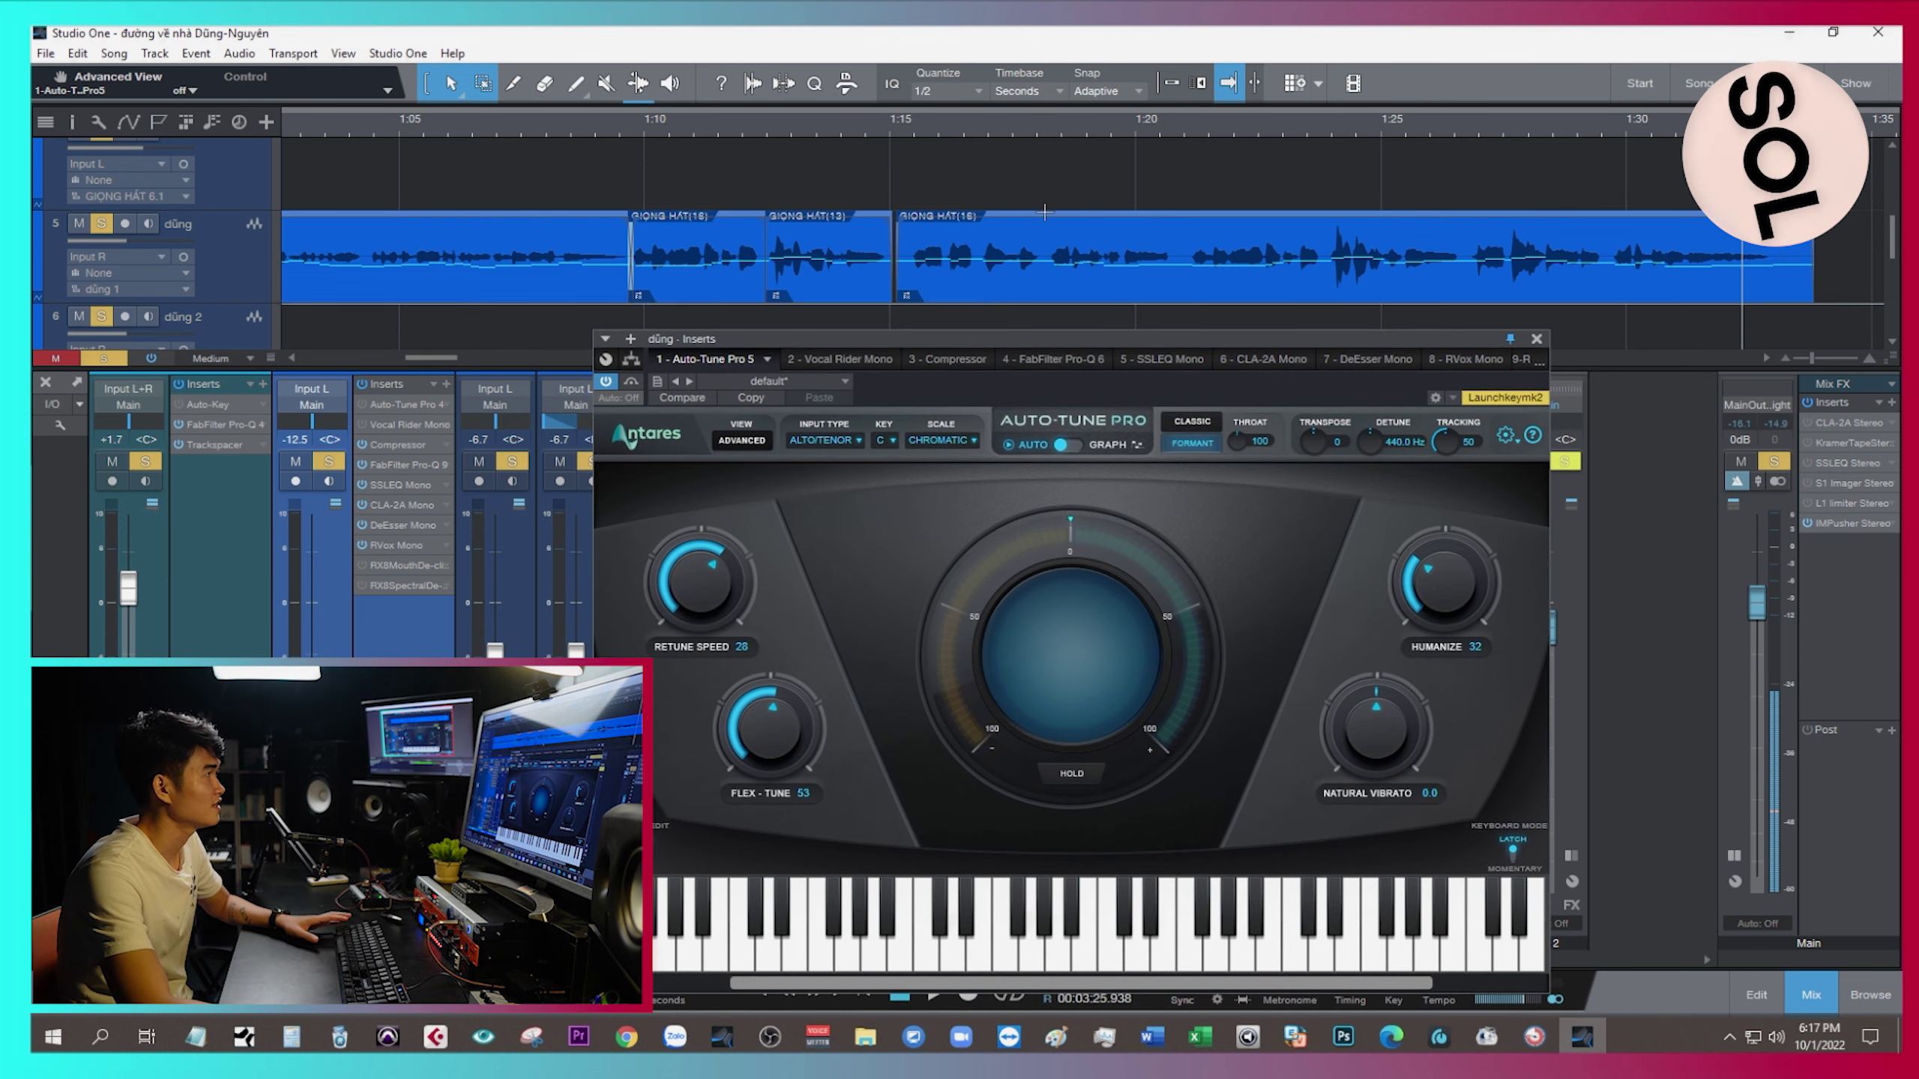
{"action": "scroll", "coordinate": [1145, 132], "scroll_direction": "down", "scroll_amount": 3}
{"action": "scroll", "coordinate": [1144, 134], "scroll_direction": "down", "scroll_amount": 3}
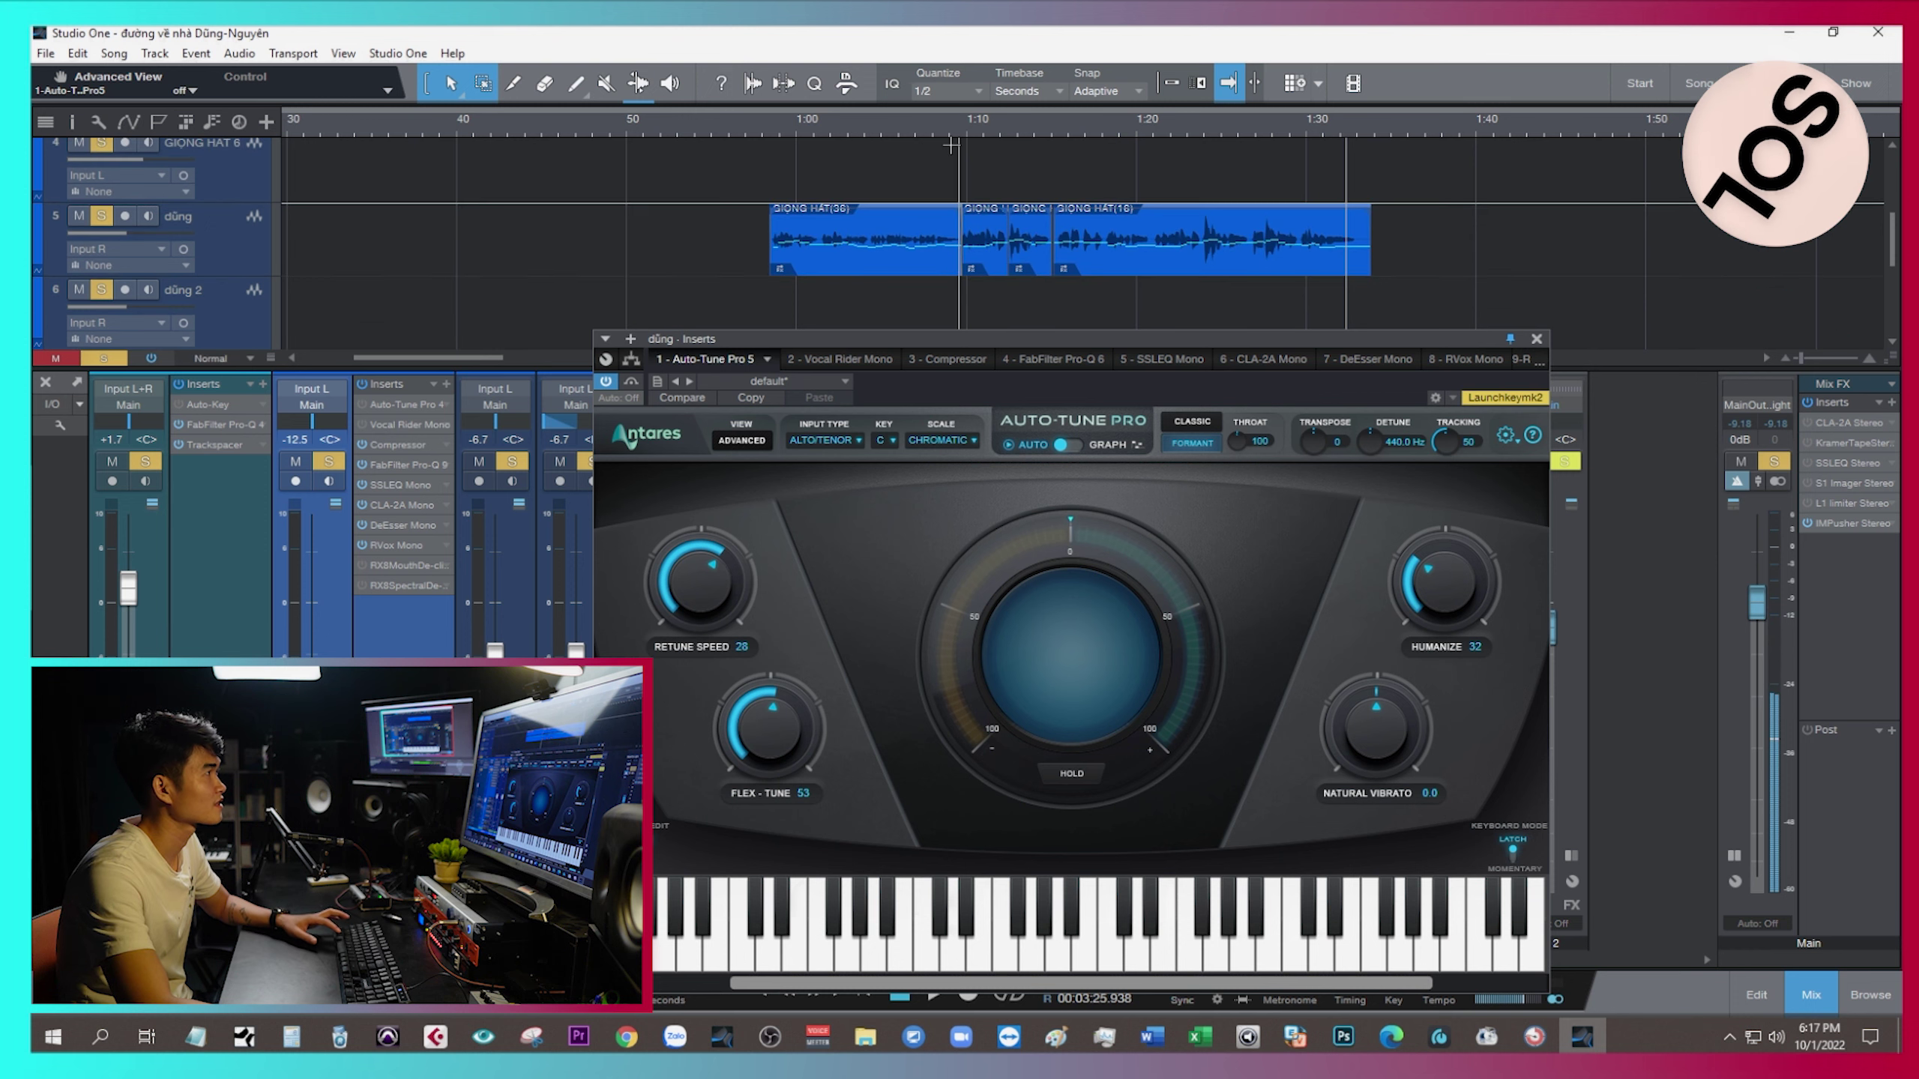
Play the vocal phrase and lower Humanize to 27.
{"action": "key", "text": "space"}
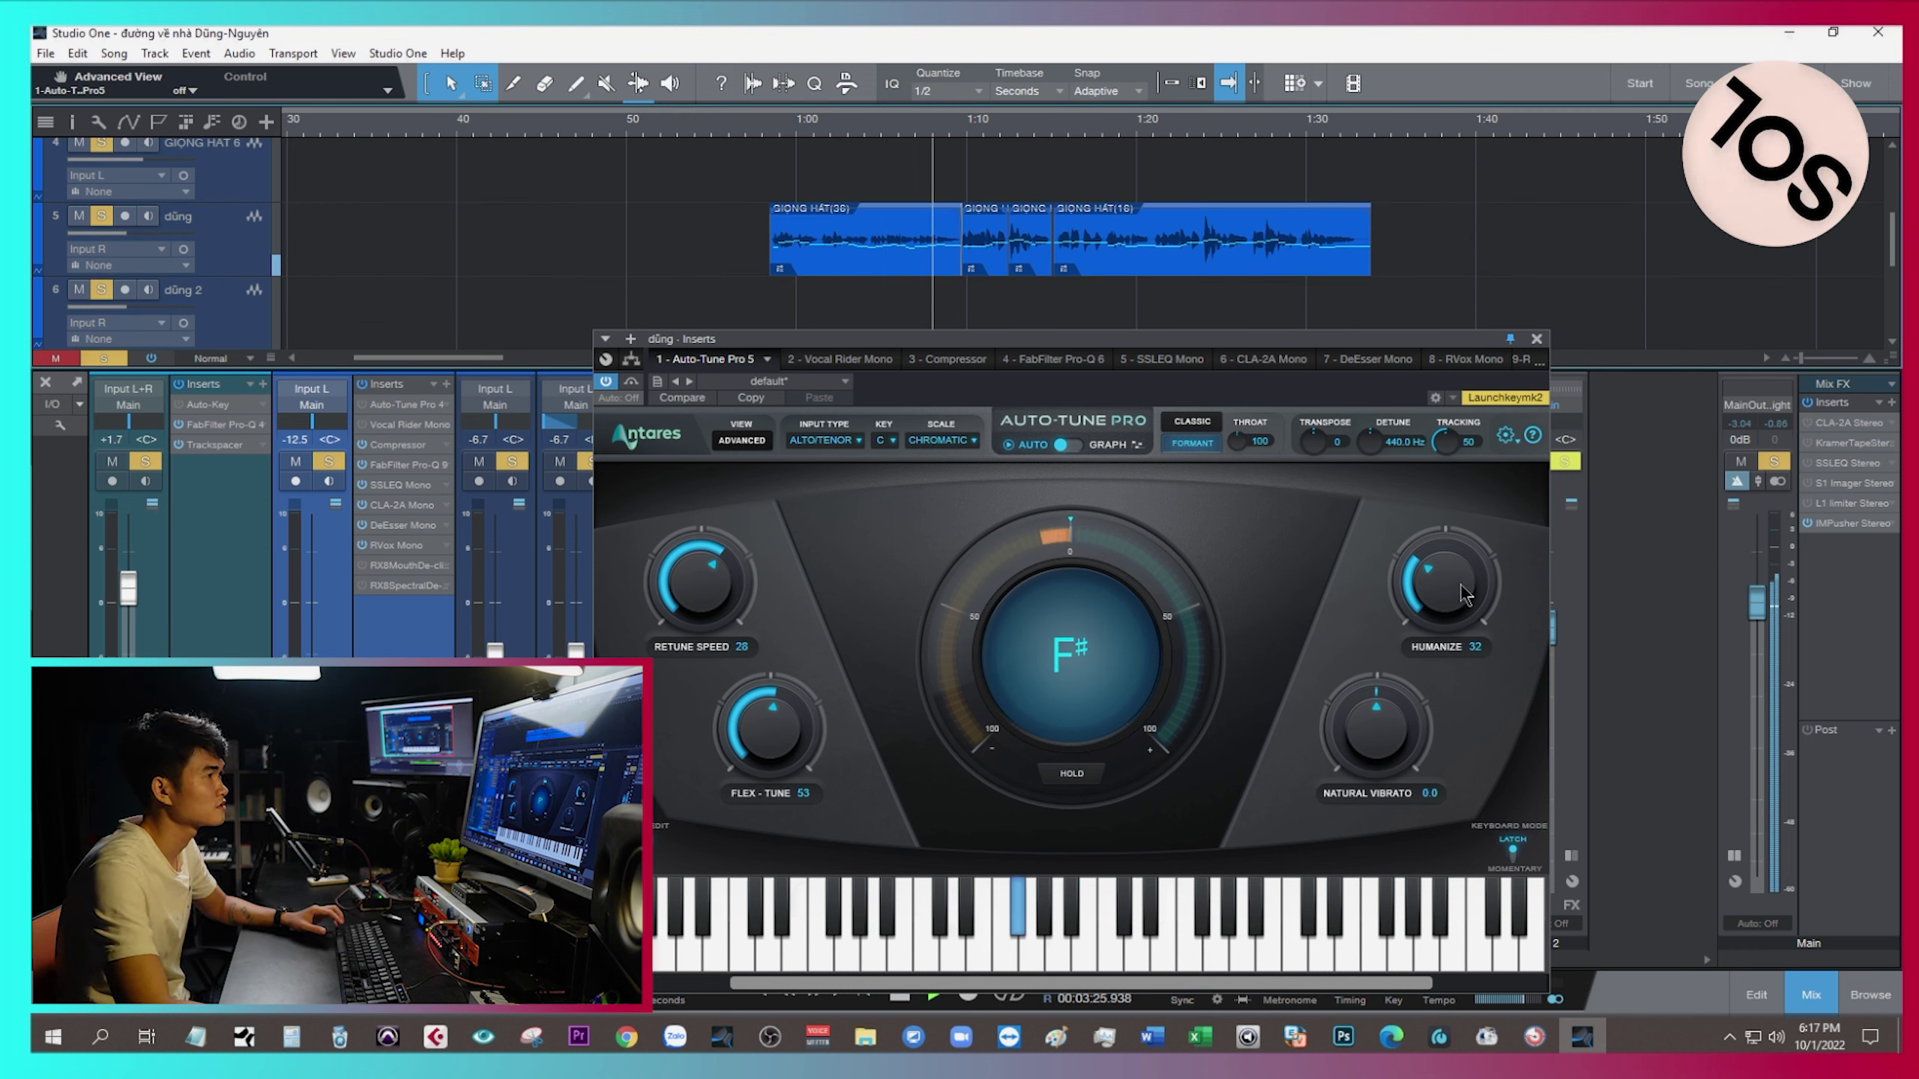
{"action": "scroll", "coordinate": [1448, 590], "scroll_direction": "down", "scroll_amount": 5}
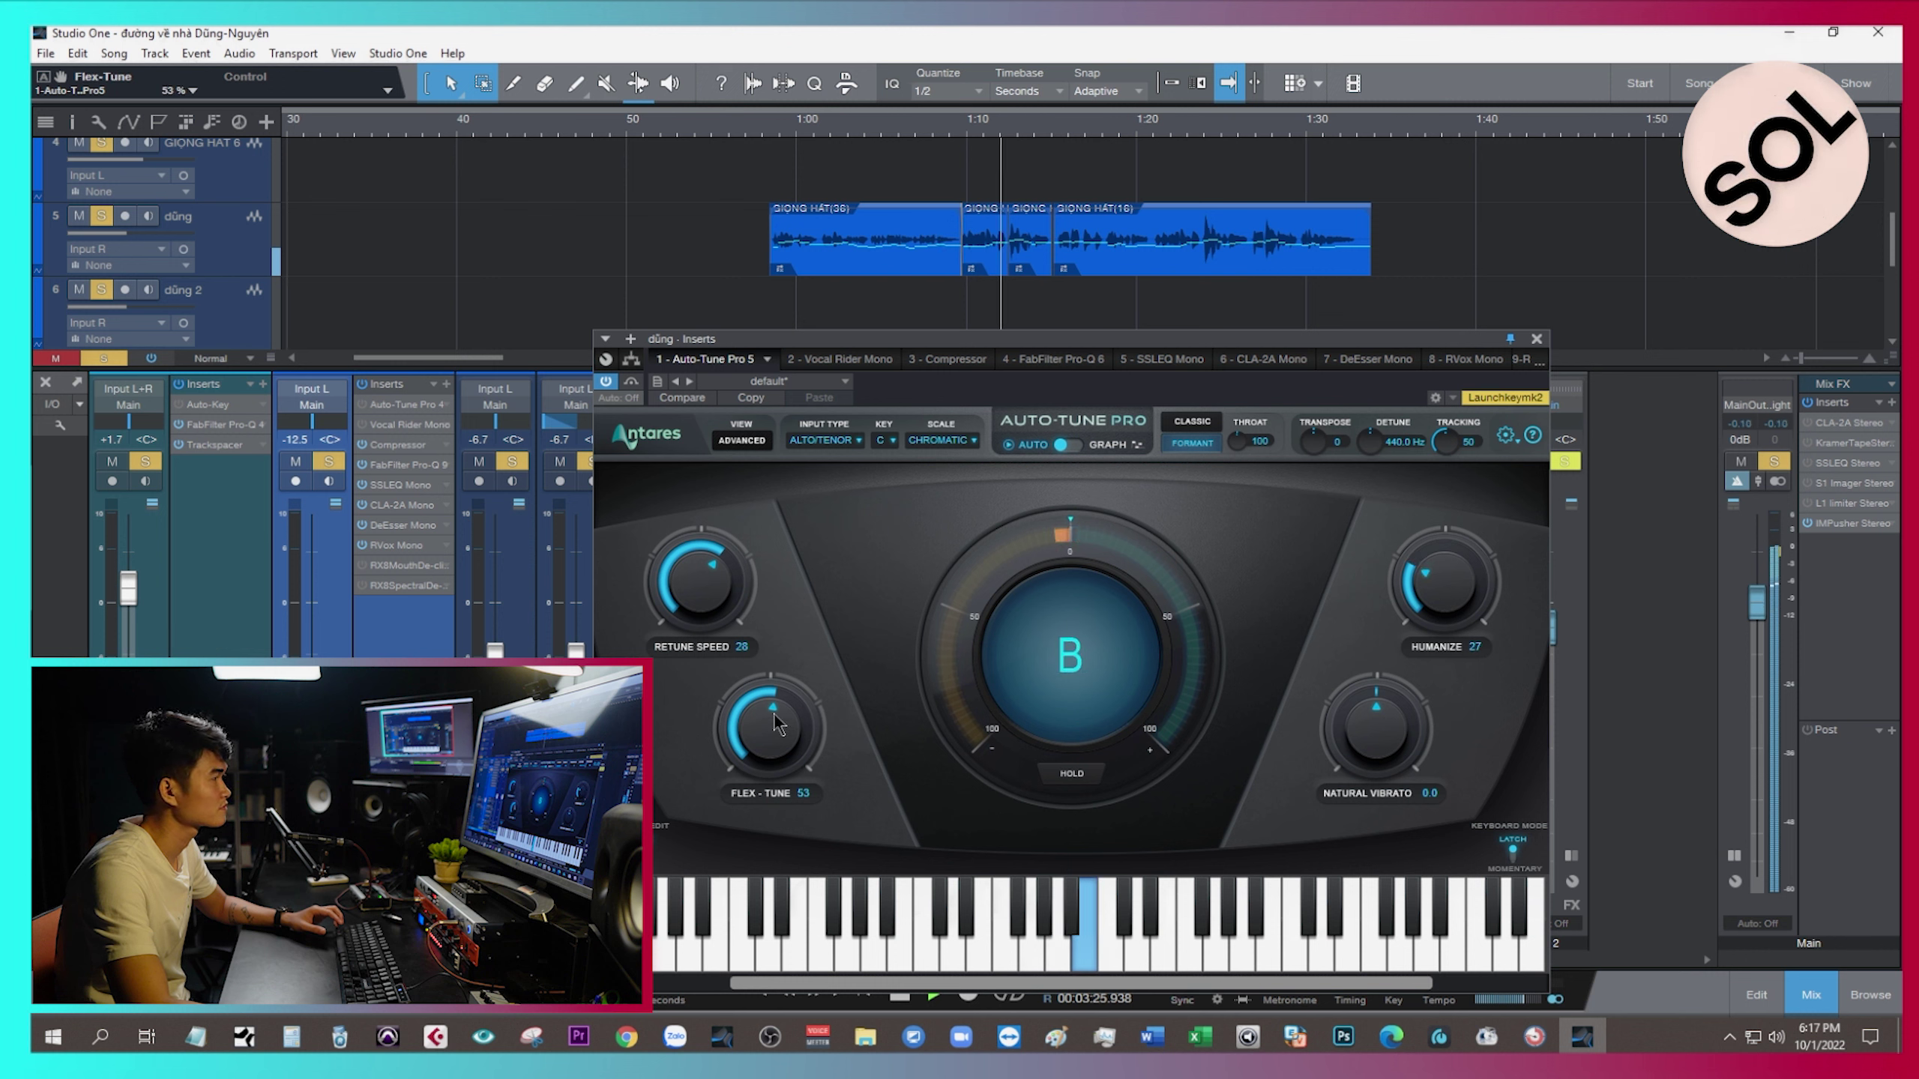
Raise Flex-Tune to 56 on the dũng track, and set the key to B and the scale to Major.
{"action": "scroll", "coordinate": [778, 720], "scroll_direction": "up", "scroll_amount": 3}
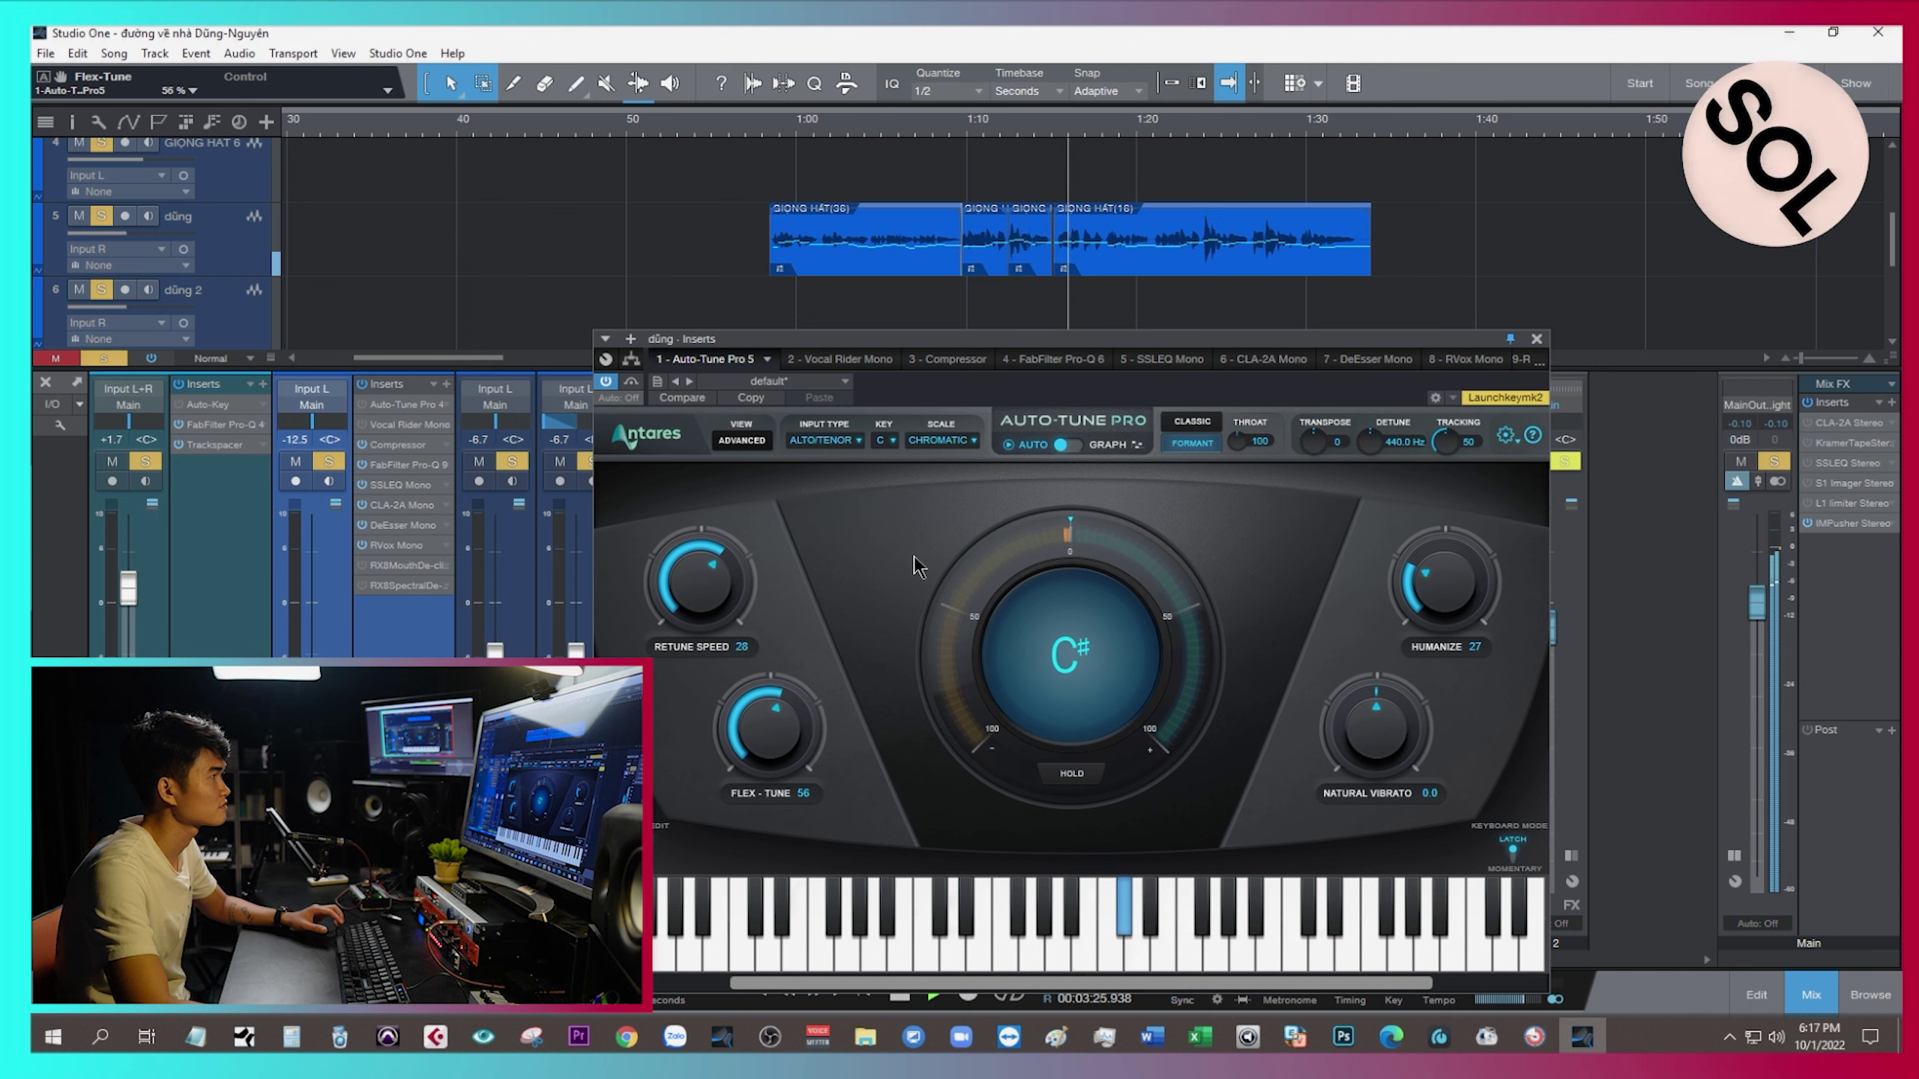
{"action": "left_click", "coordinate": [893, 447]}
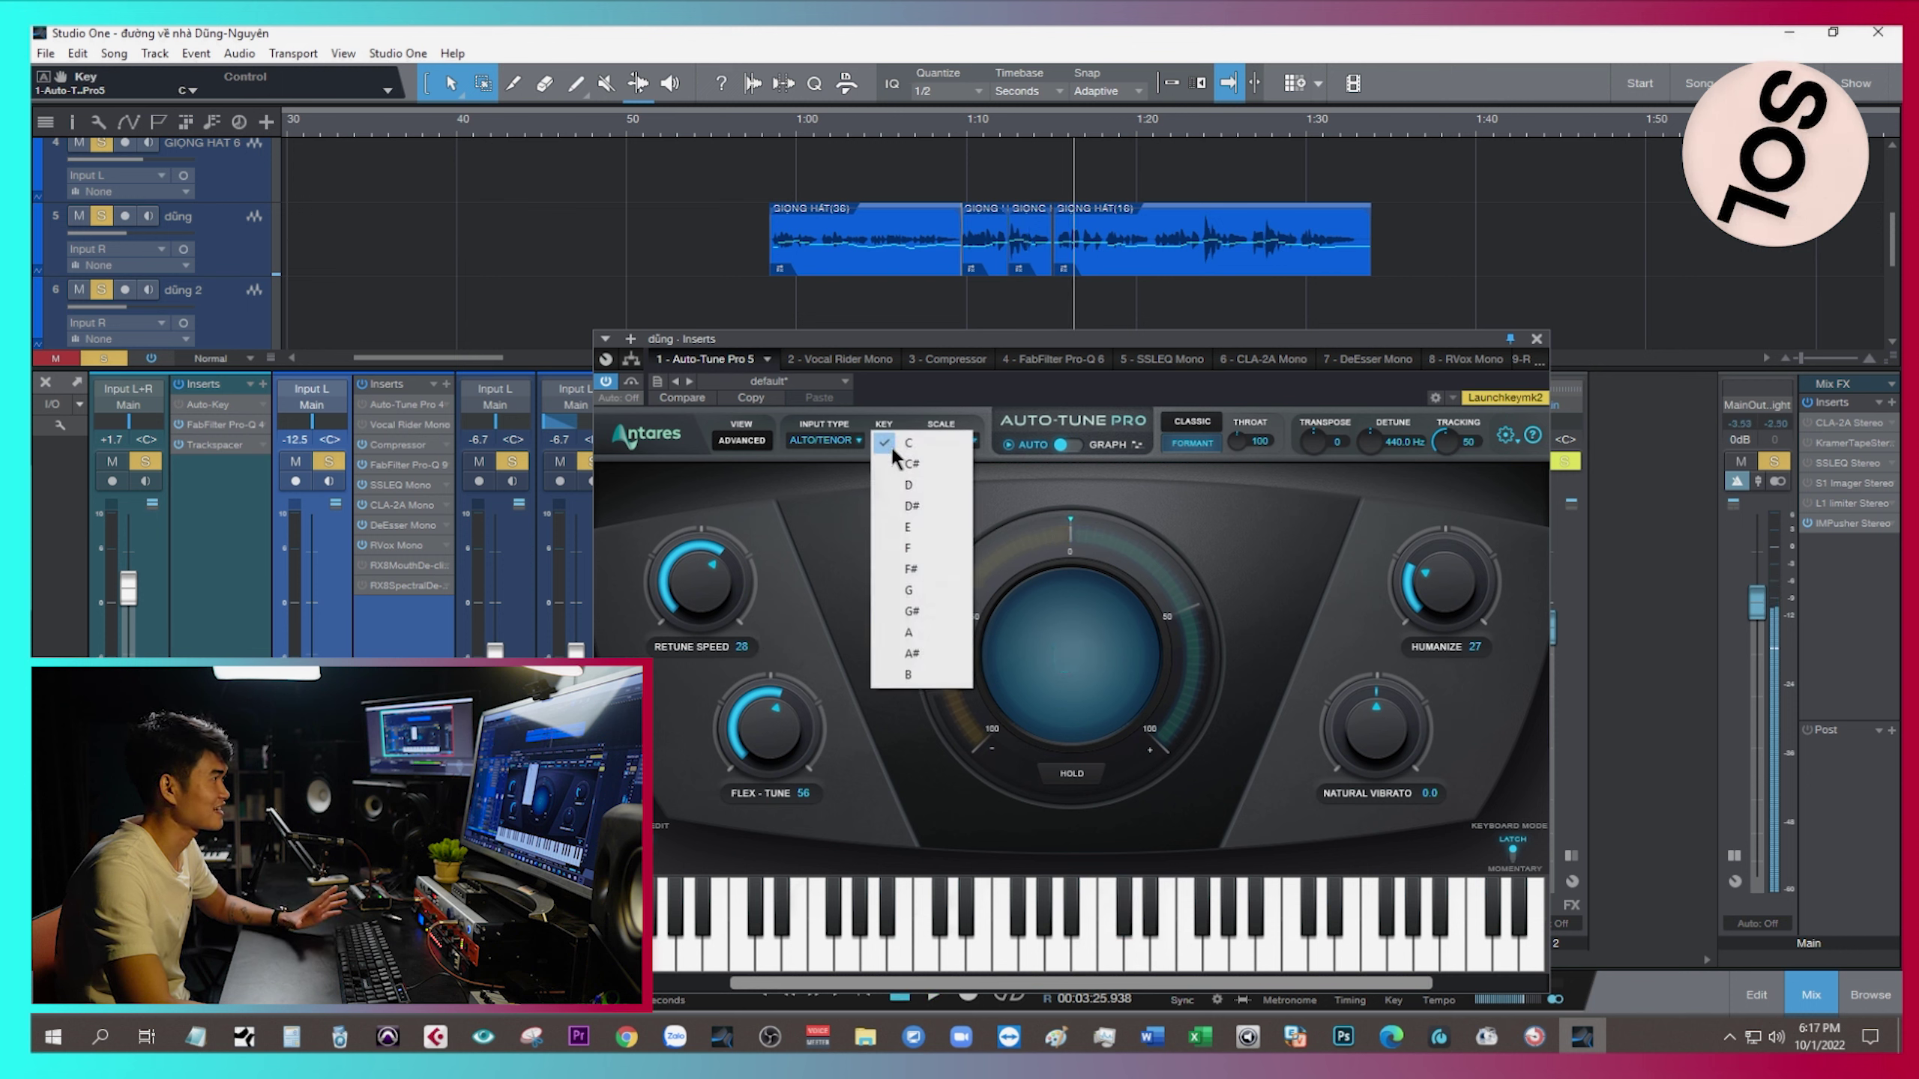
{"action": "left_click", "coordinate": [908, 674]}
{"action": "left_click", "coordinate": [940, 439]}
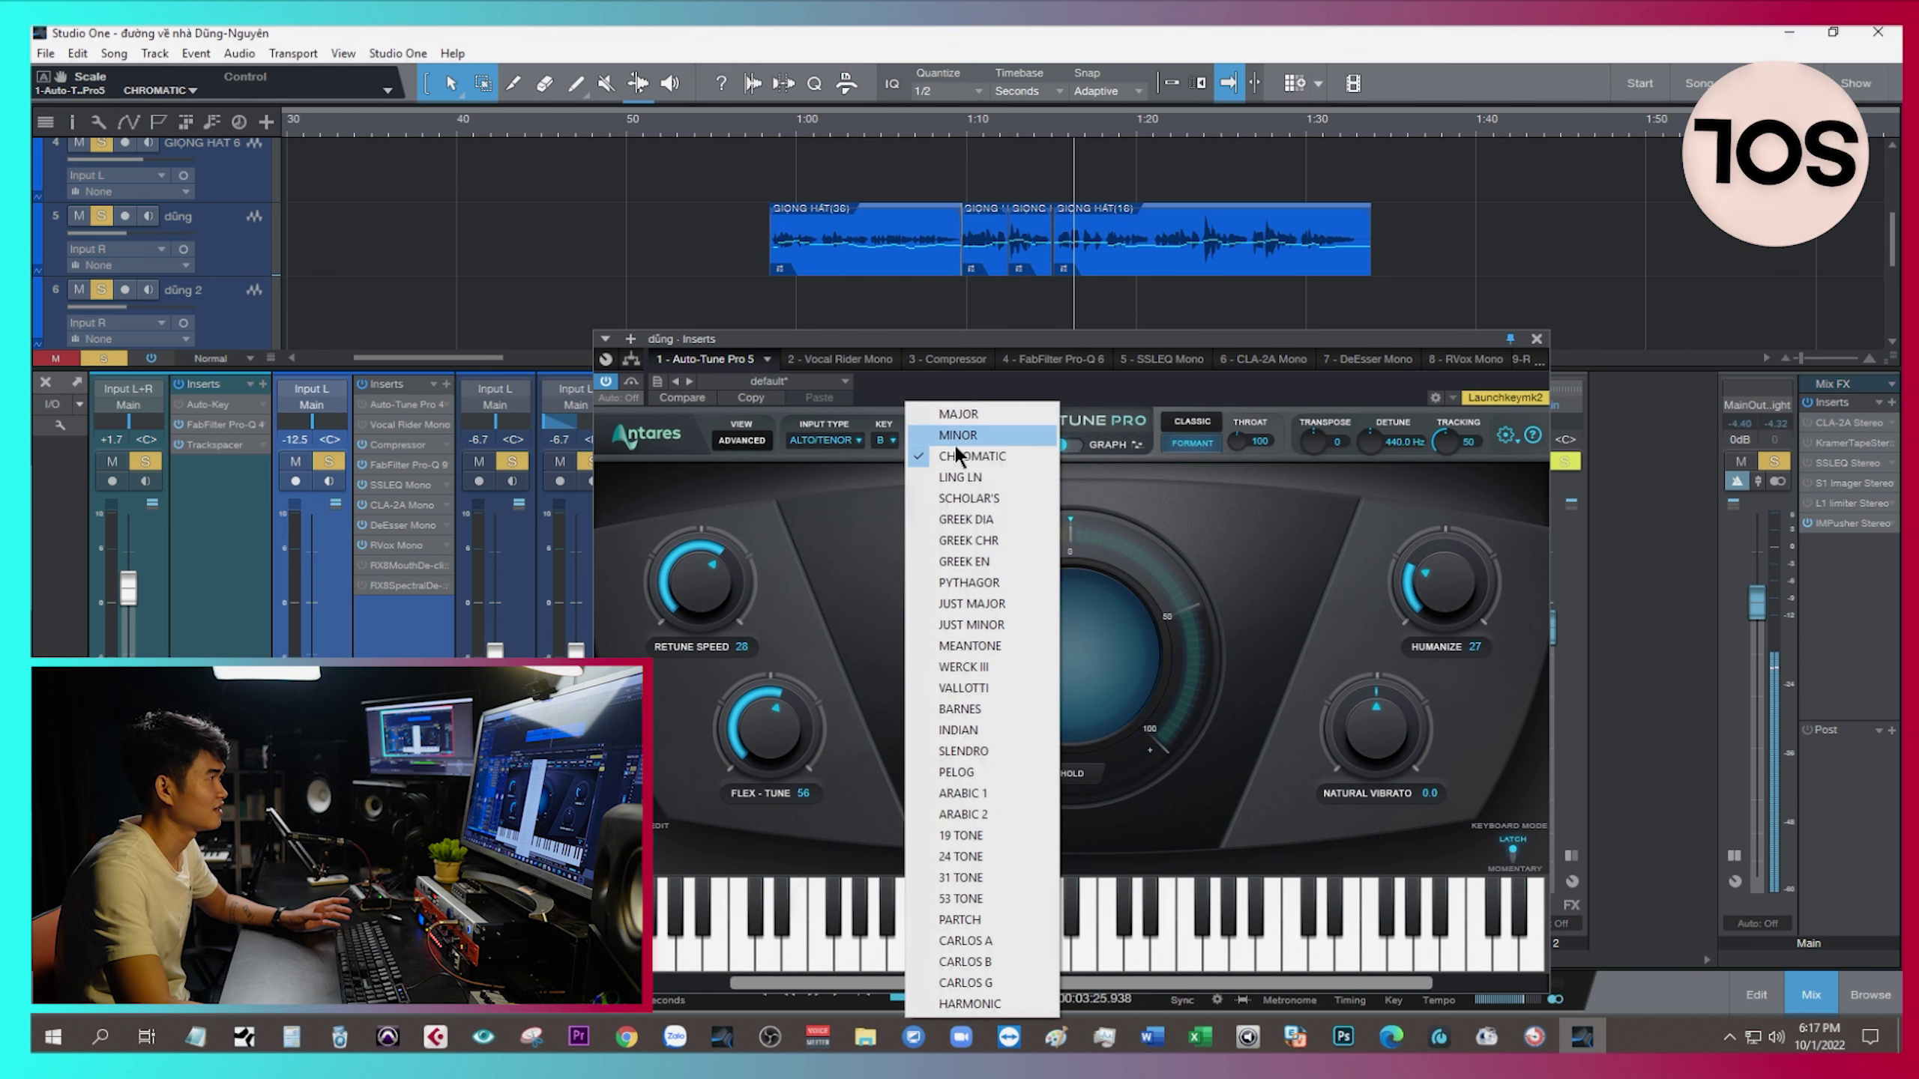
{"action": "left_click", "coordinate": [983, 416]}
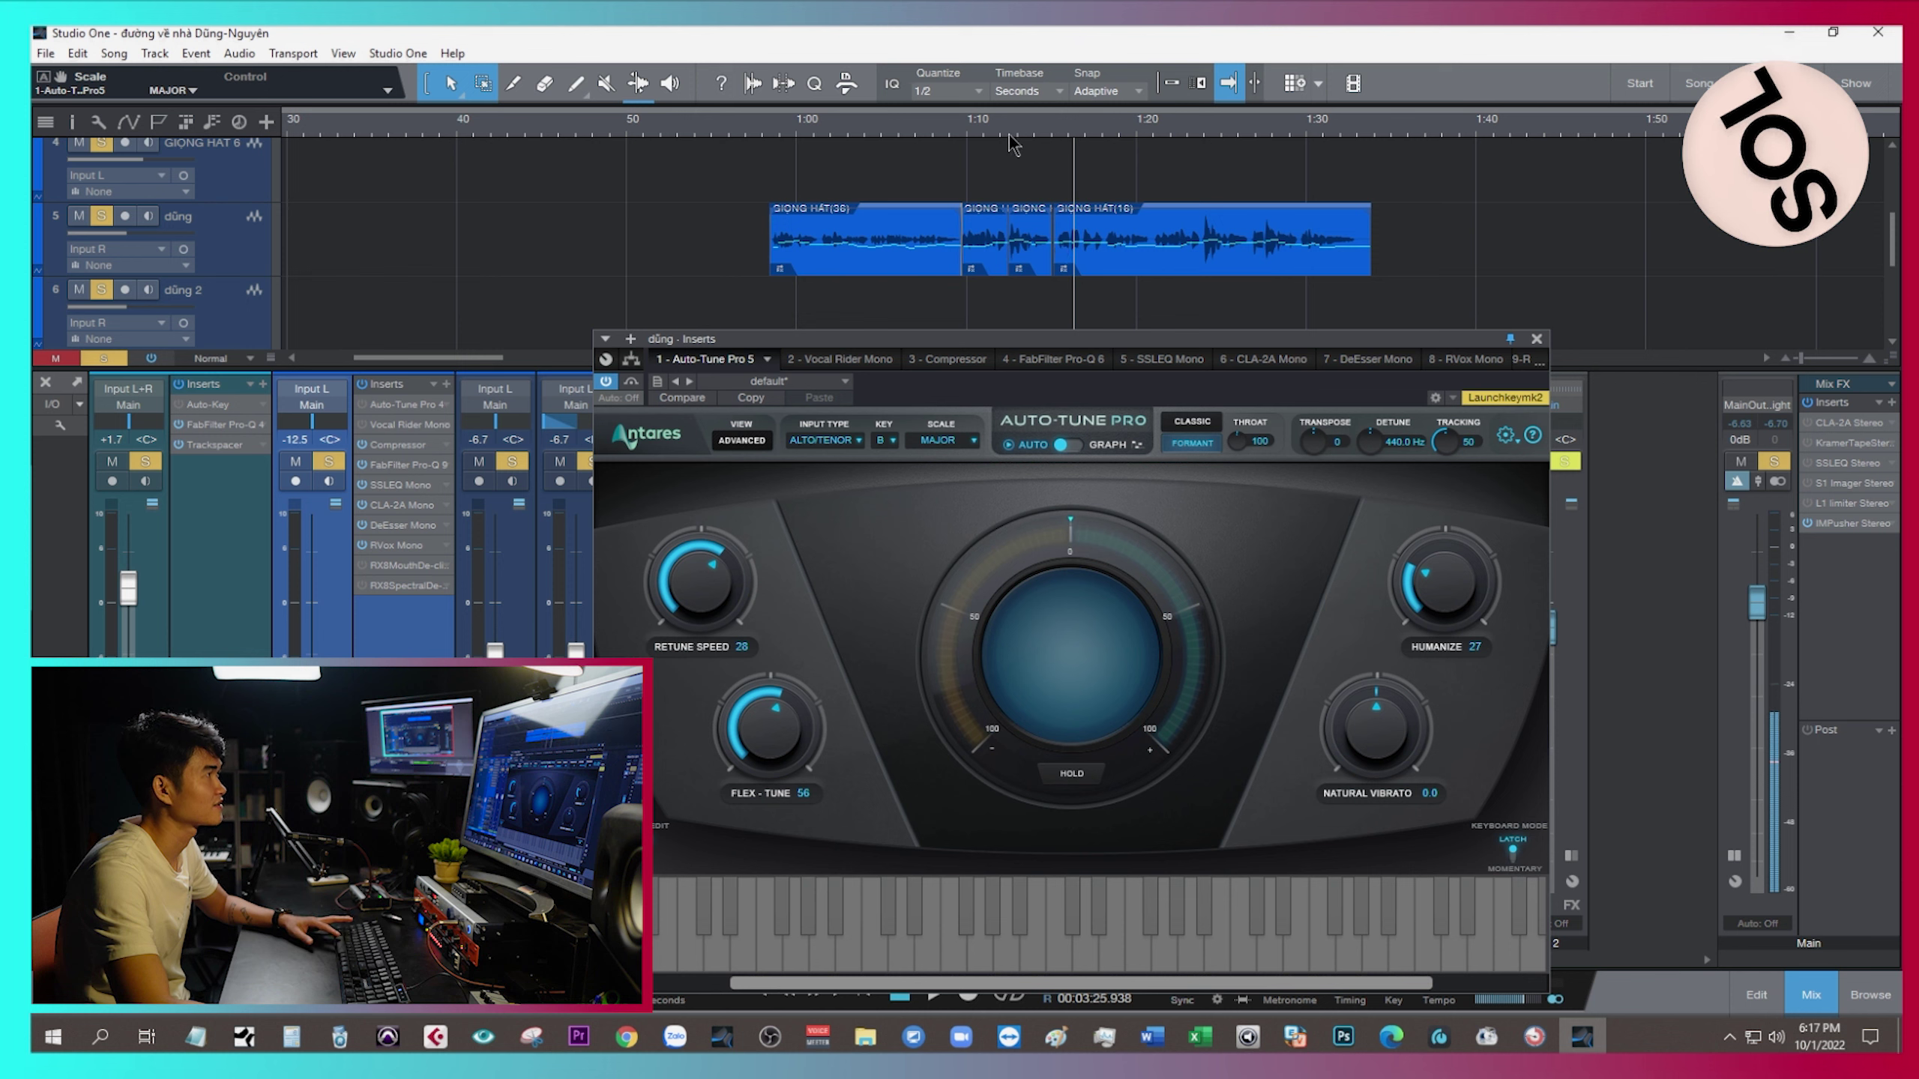
Check the scale's notes in Auto-Tune's advanced view, return to the basic view and lower Humanize to 26.
{"action": "left_click", "coordinate": [741, 440]}
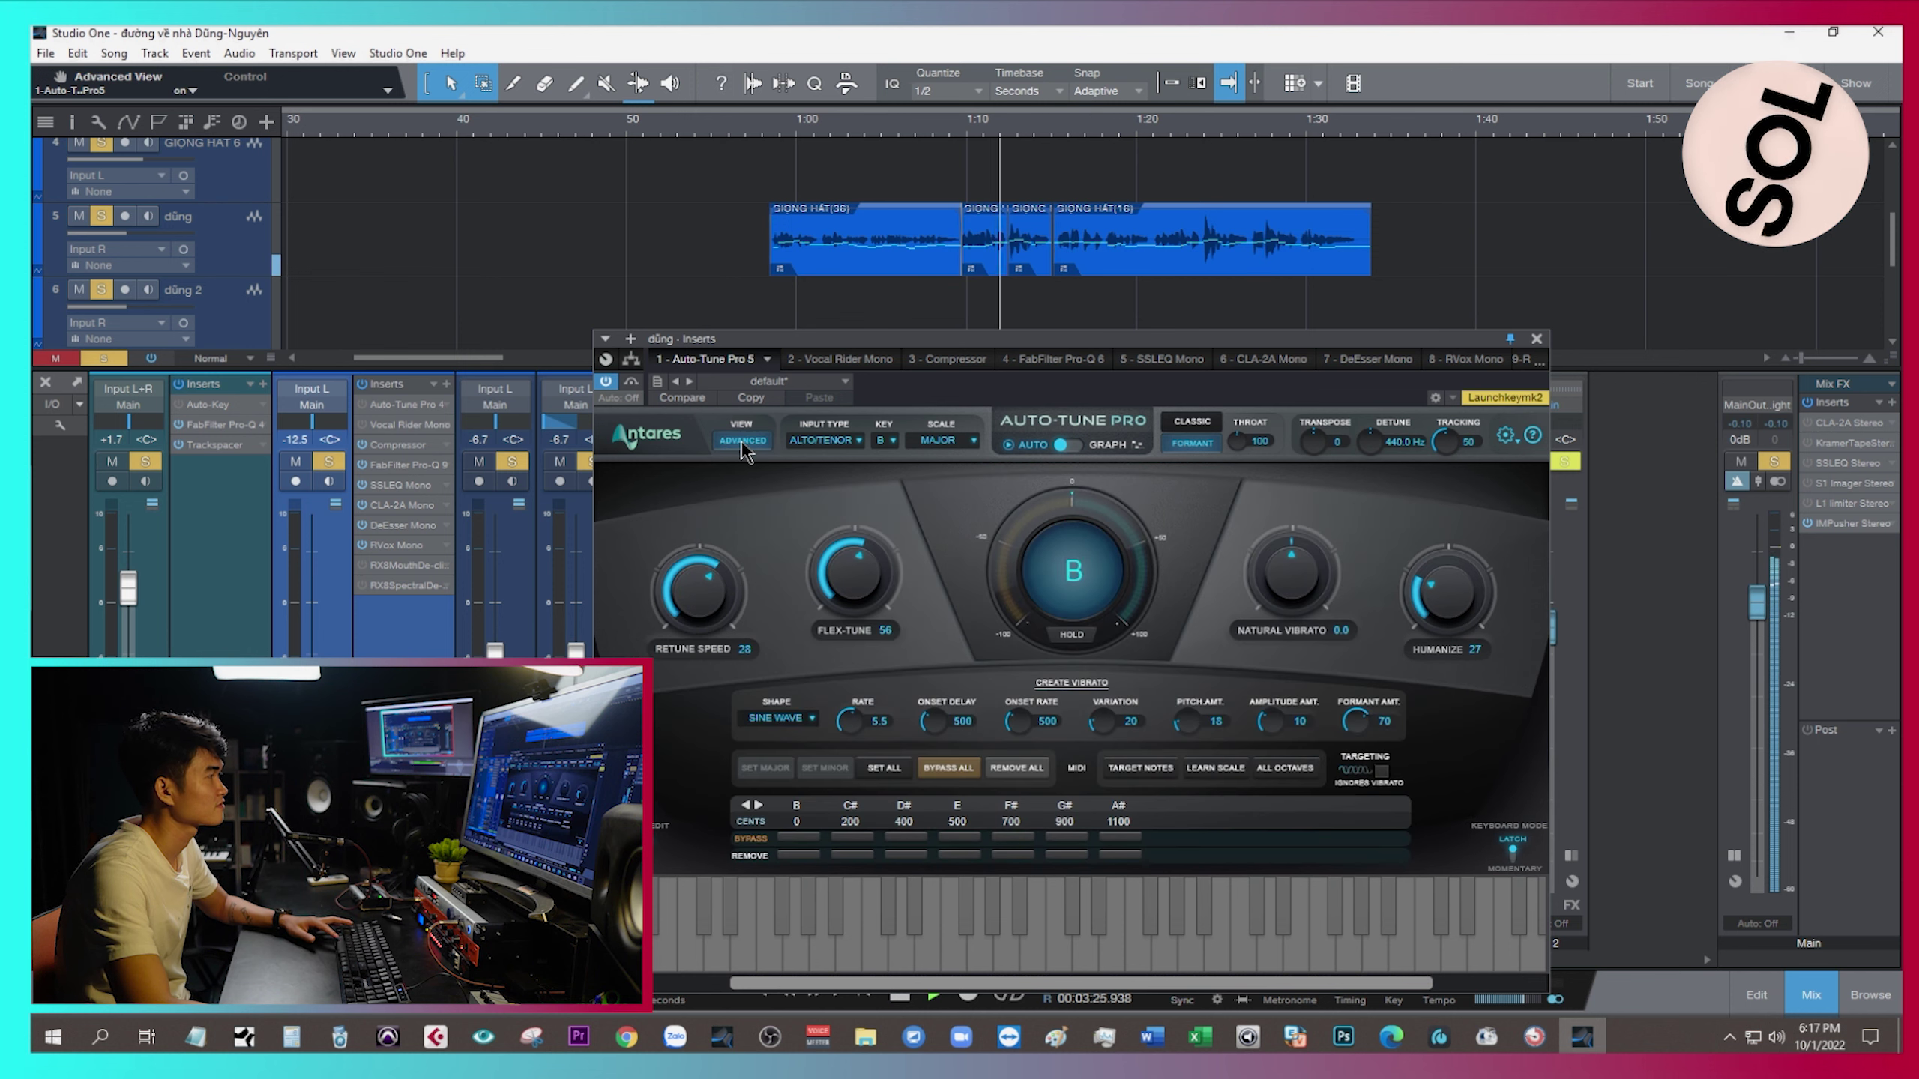
{"action": "left_click", "coordinate": [741, 439]}
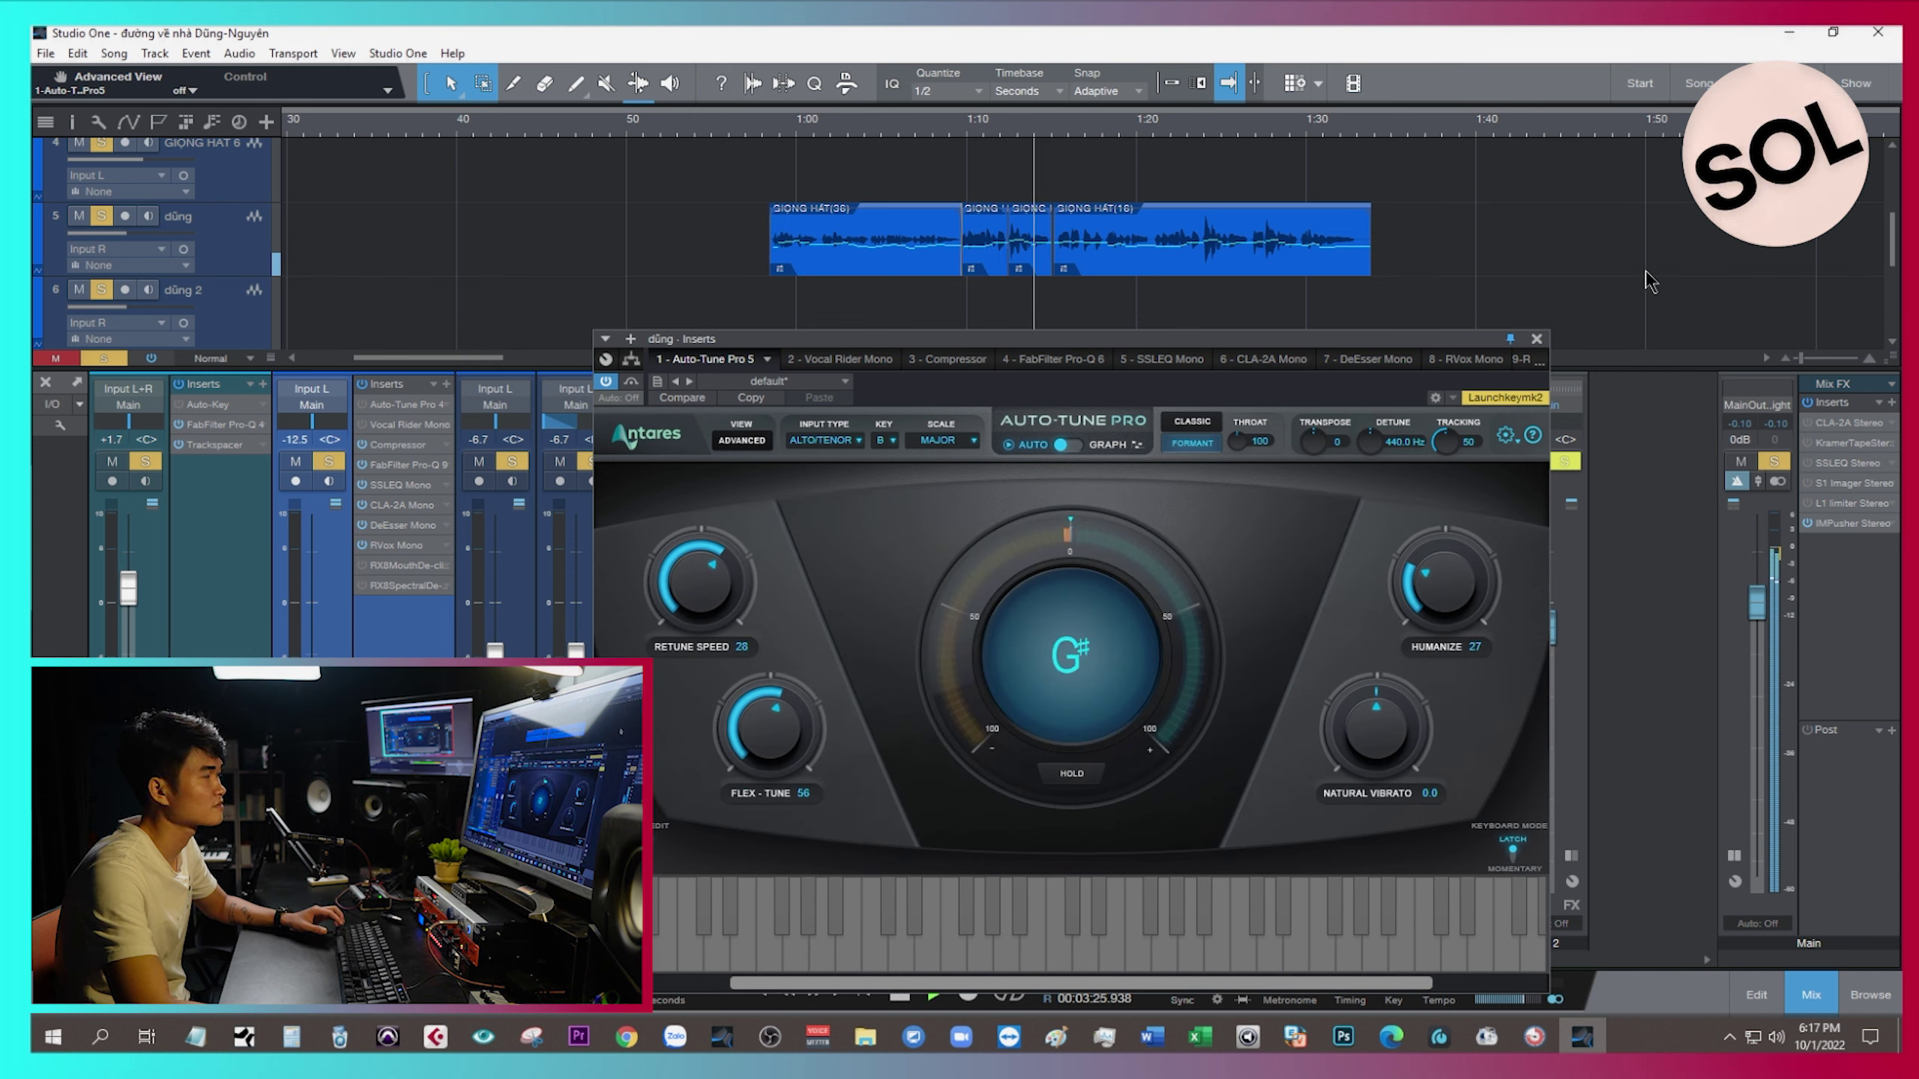
{"action": "scroll", "coordinate": [1647, 276], "scroll_direction": "up", "scroll_amount": 1}
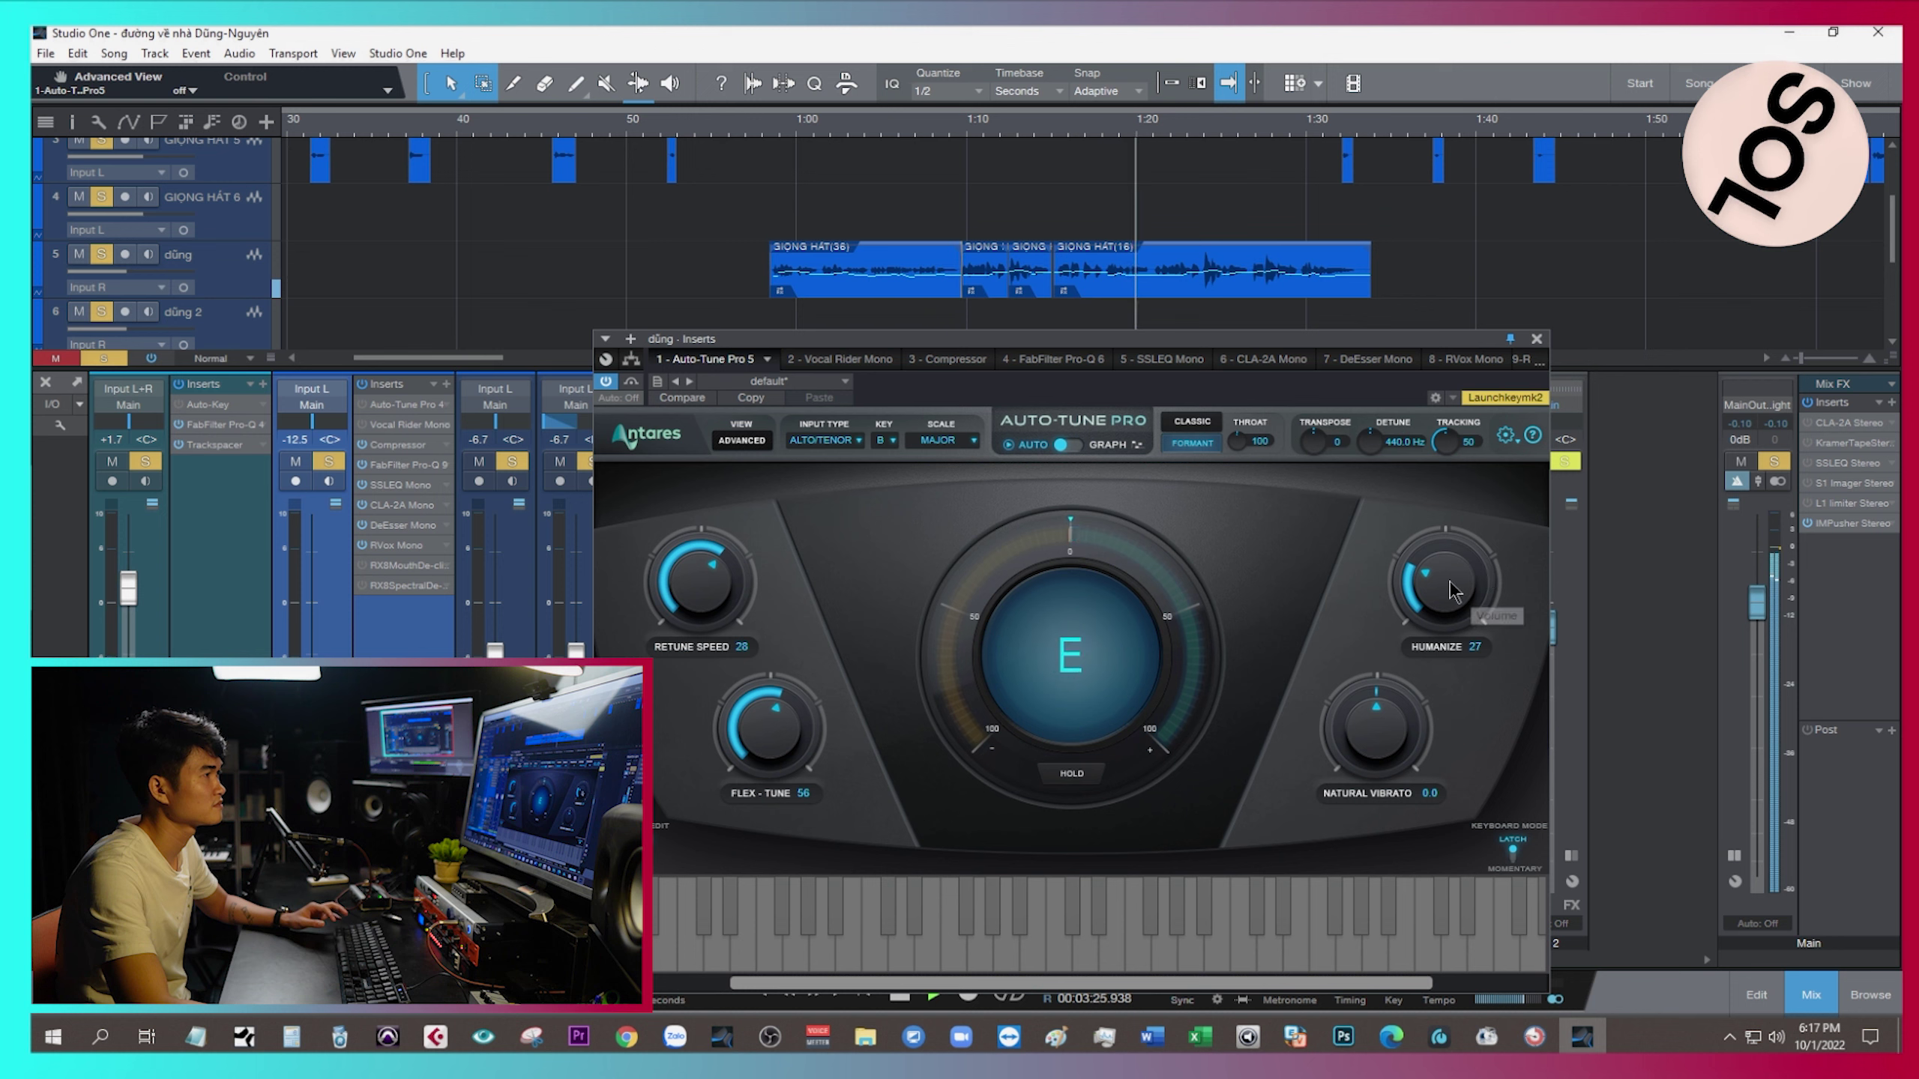
{"action": "scroll", "coordinate": [1455, 590], "scroll_direction": "down", "scroll_amount": 1}
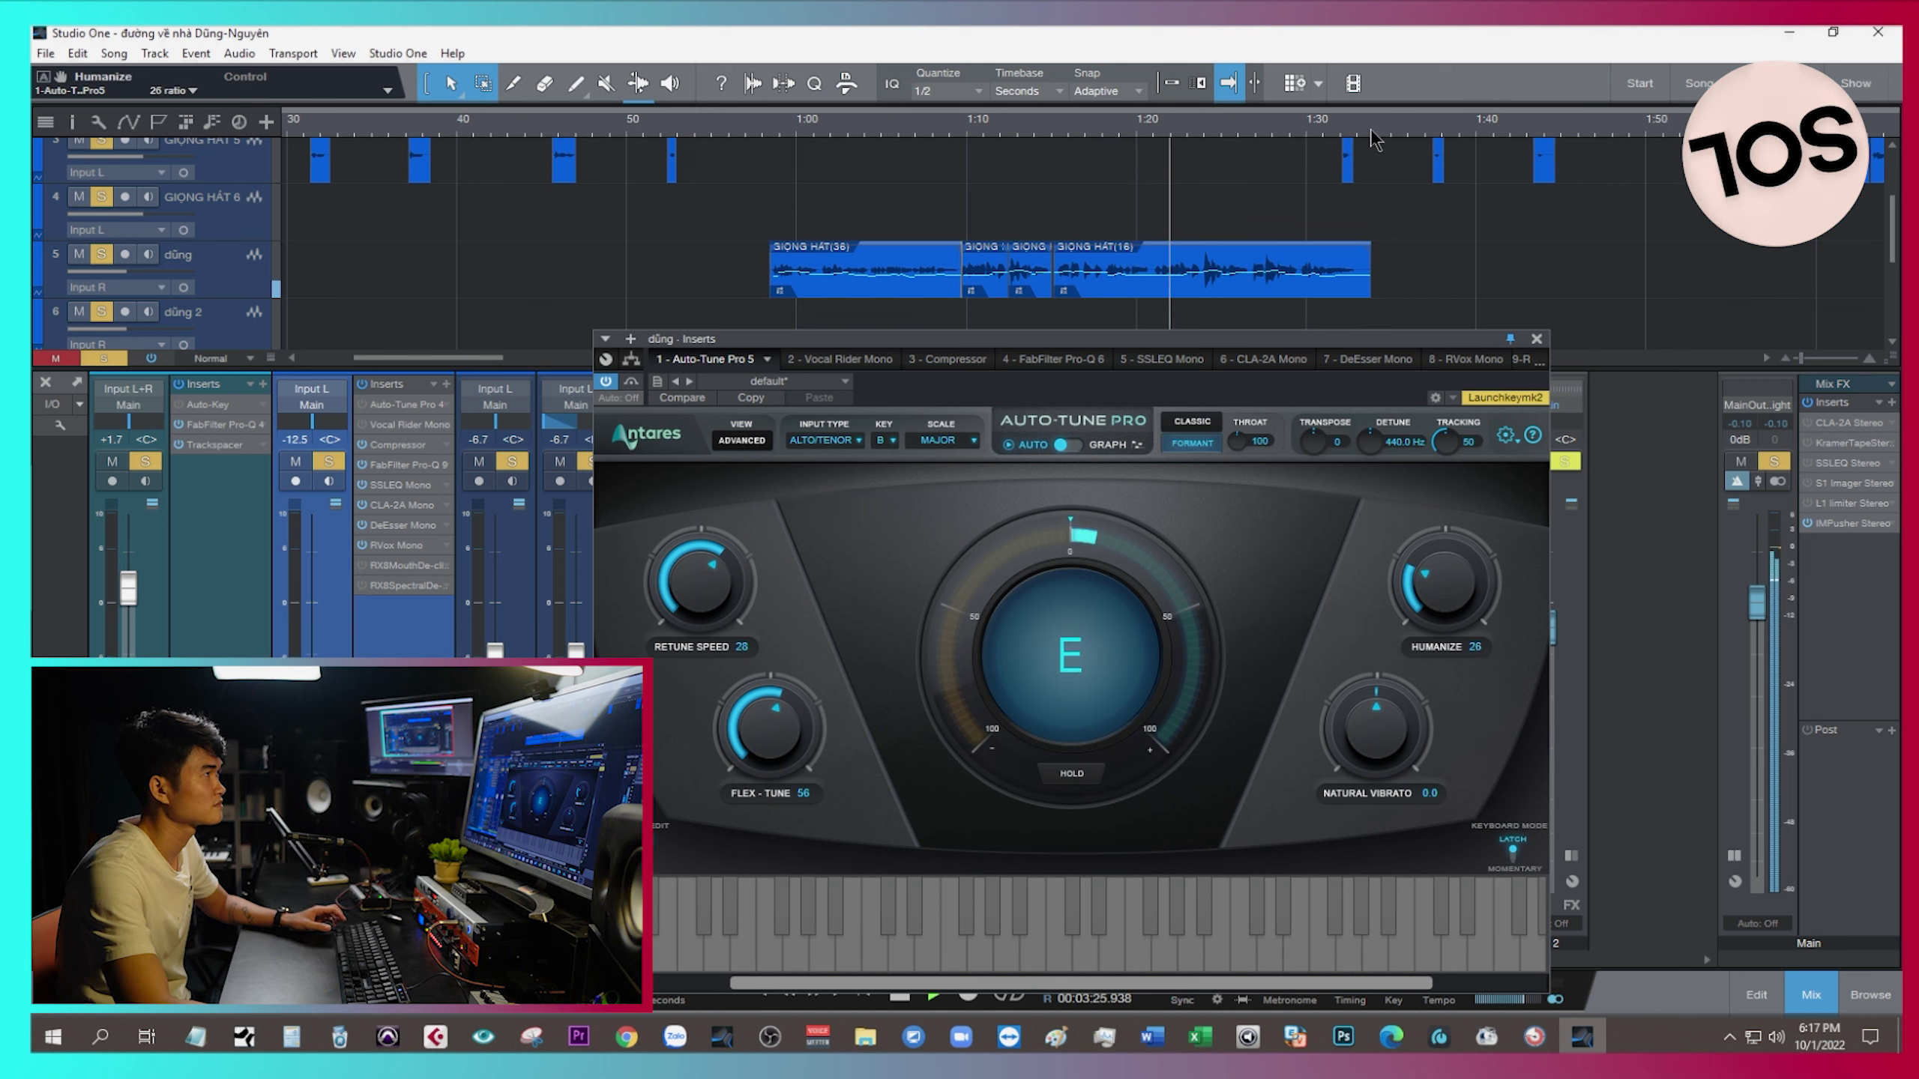
Find the GIỌNG HÁT 3 vocal clips starting near 1:32 on the timeline, play from there and stop playback.
{"action": "scroll", "coordinate": [1374, 140], "scroll_direction": "down", "scroll_amount": 5}
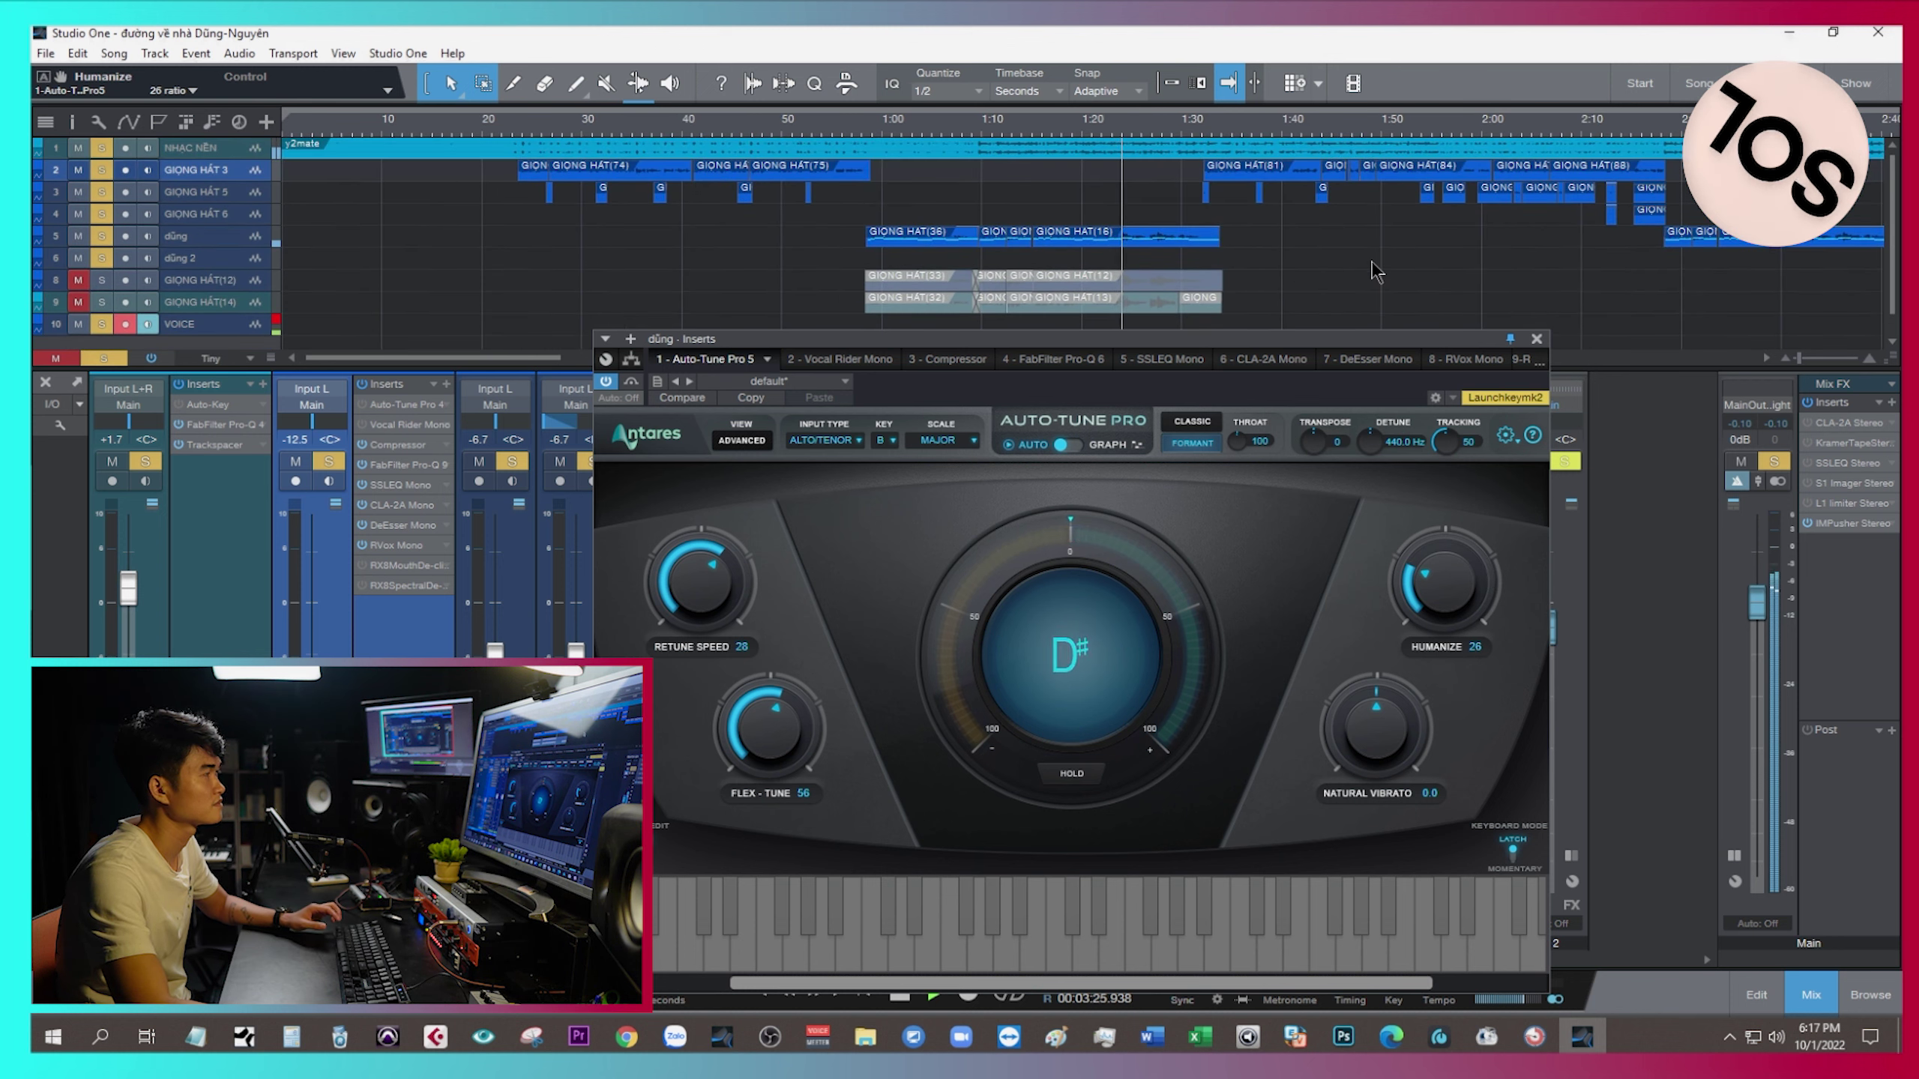
{"action": "left_click_drag", "start_coordinate": [1490, 136], "coordinate": [1341, 144]}
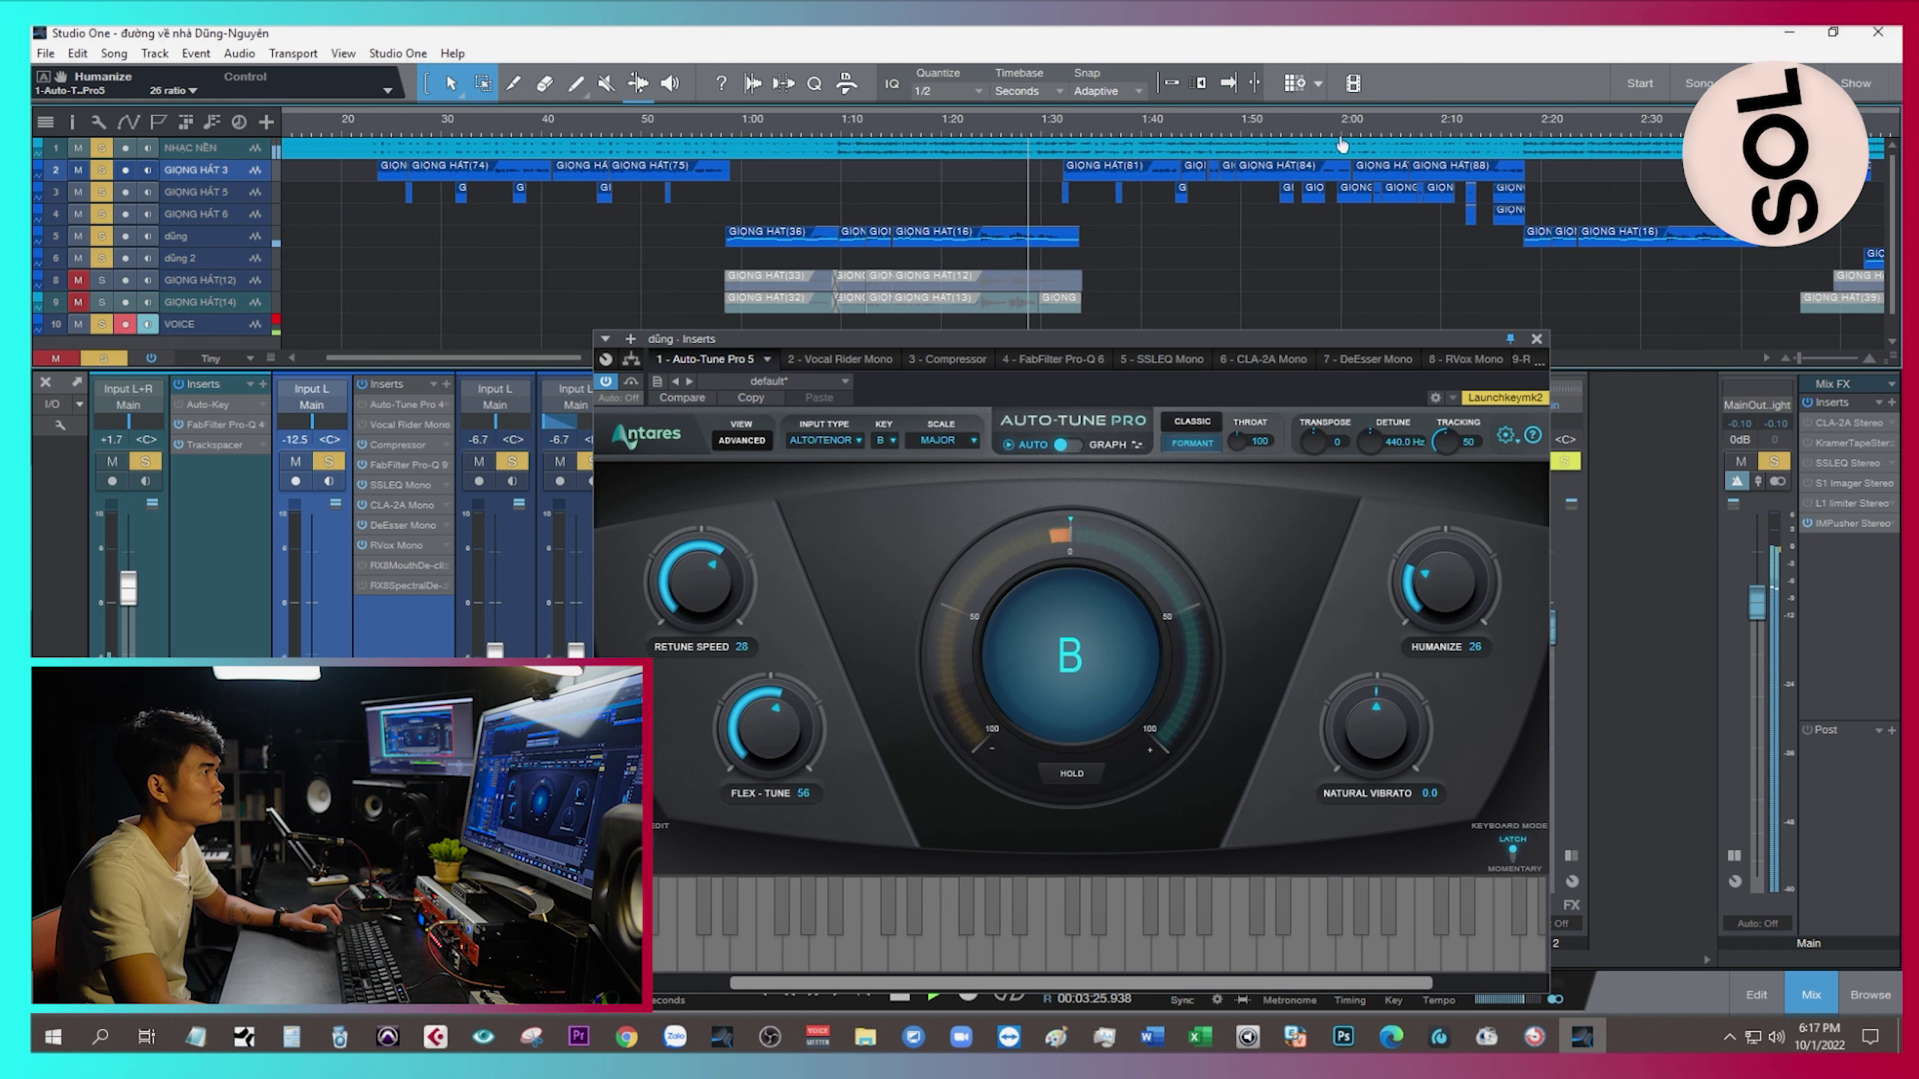
{"action": "scroll", "coordinate": [1170, 195], "scroll_direction": "up", "scroll_amount": 3}
{"action": "scroll", "coordinate": [788, 125], "scroll_direction": "up", "scroll_amount": 3}
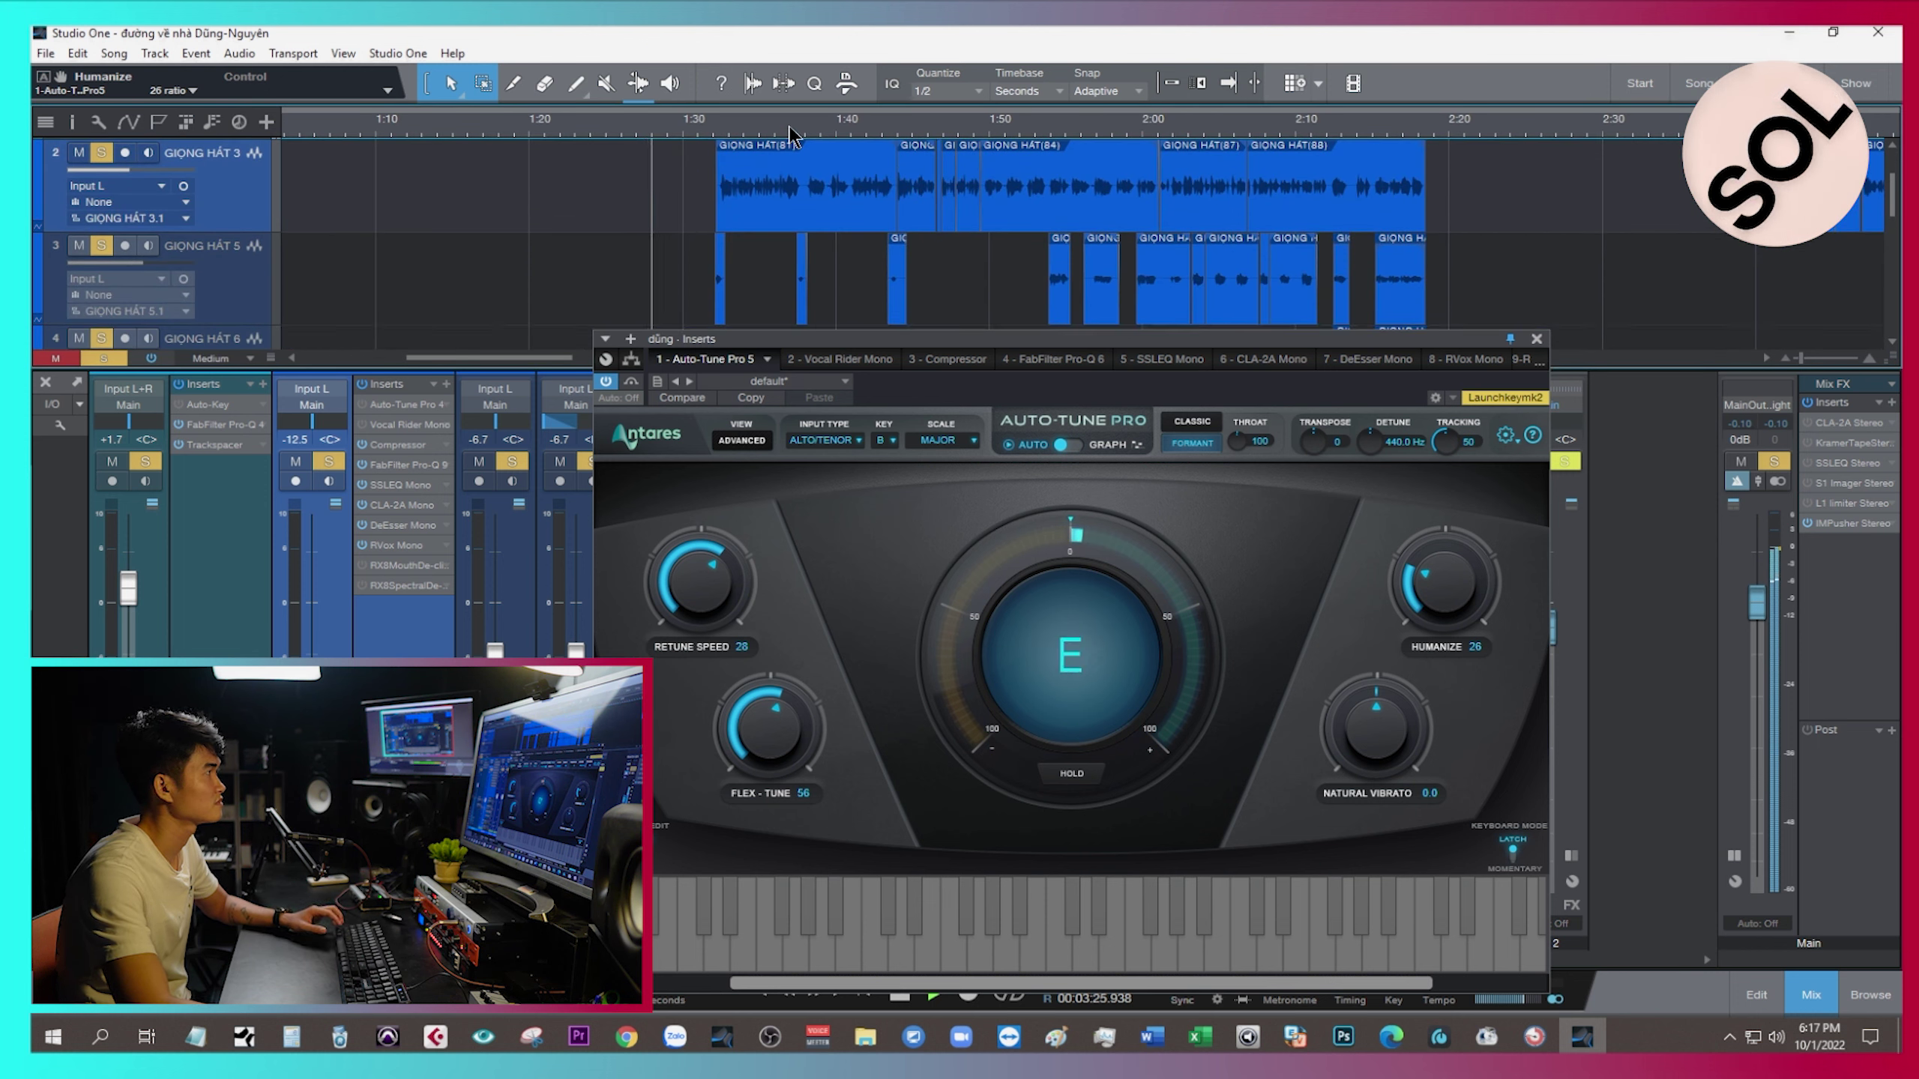
{"action": "scroll", "coordinate": [777, 122], "scroll_direction": "up", "scroll_amount": 4}
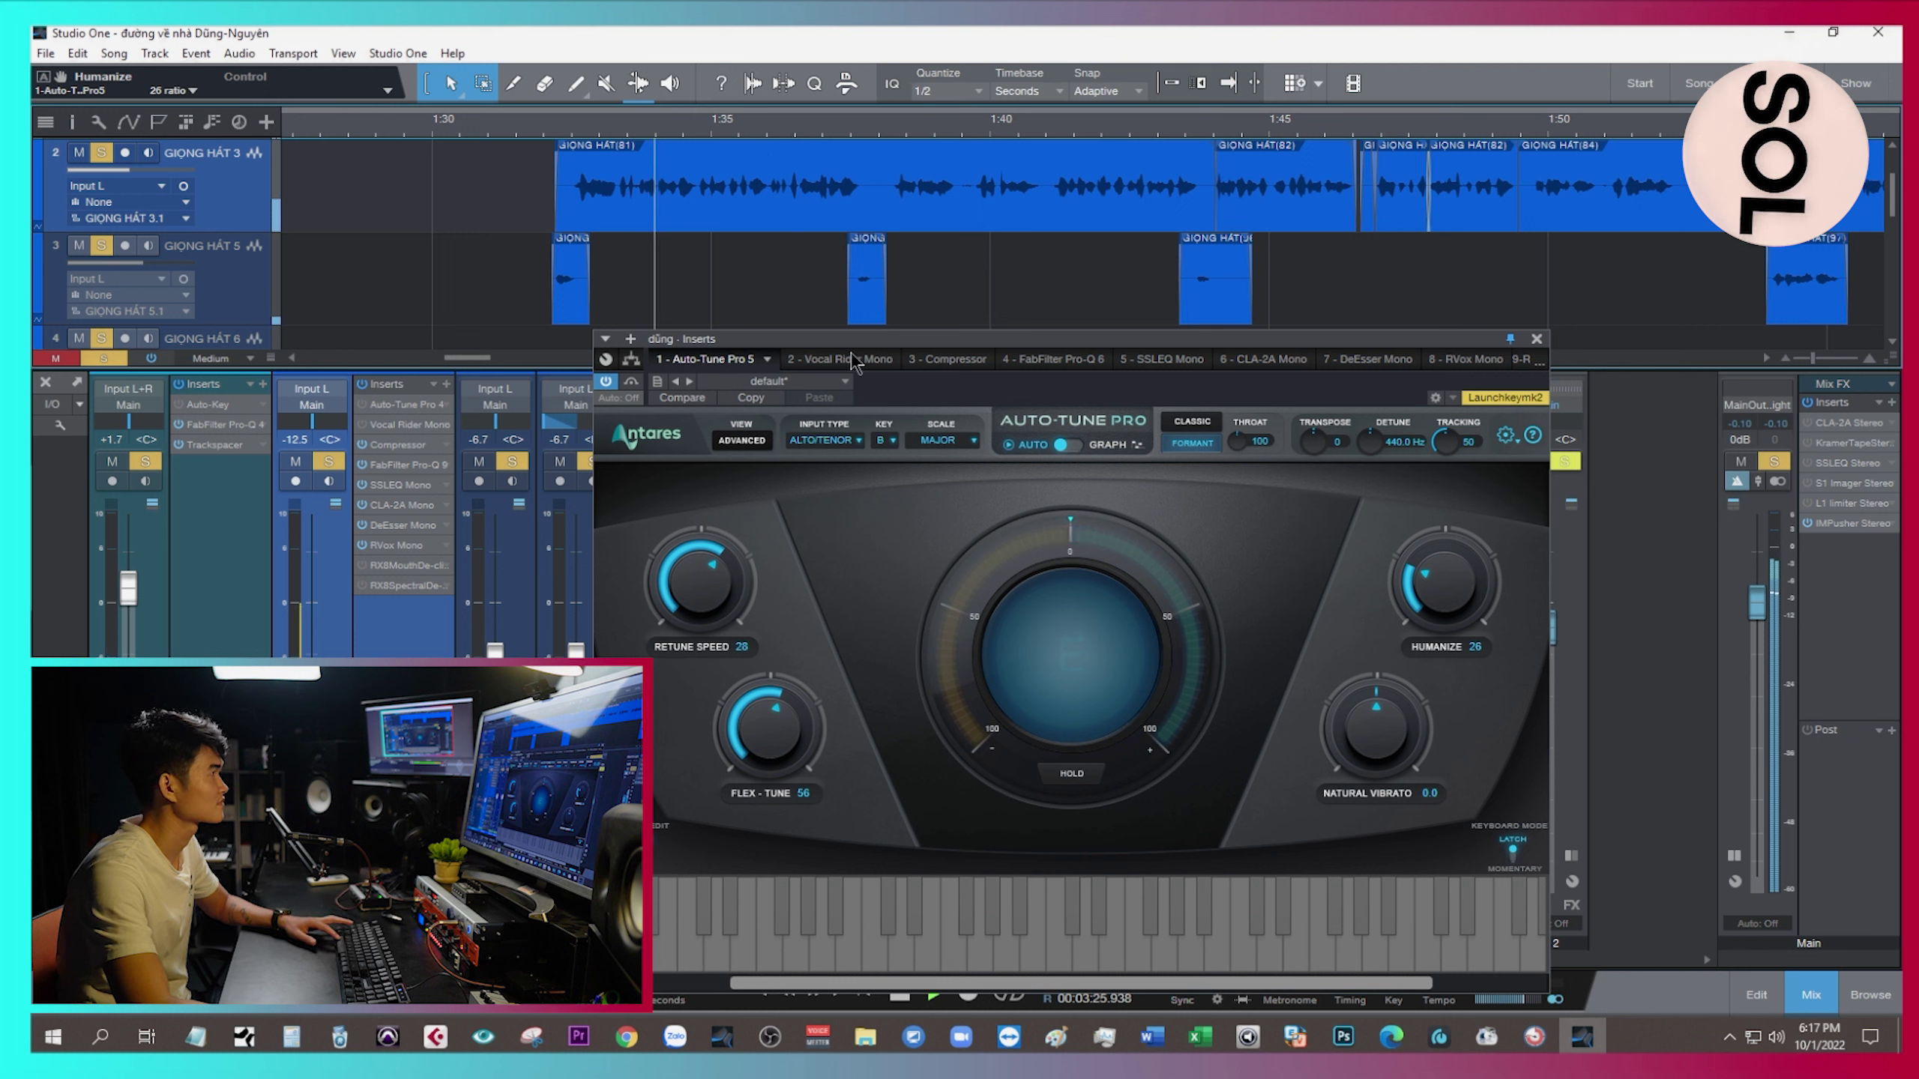
{"action": "key", "text": "f"}
{"action": "key", "text": "space"}
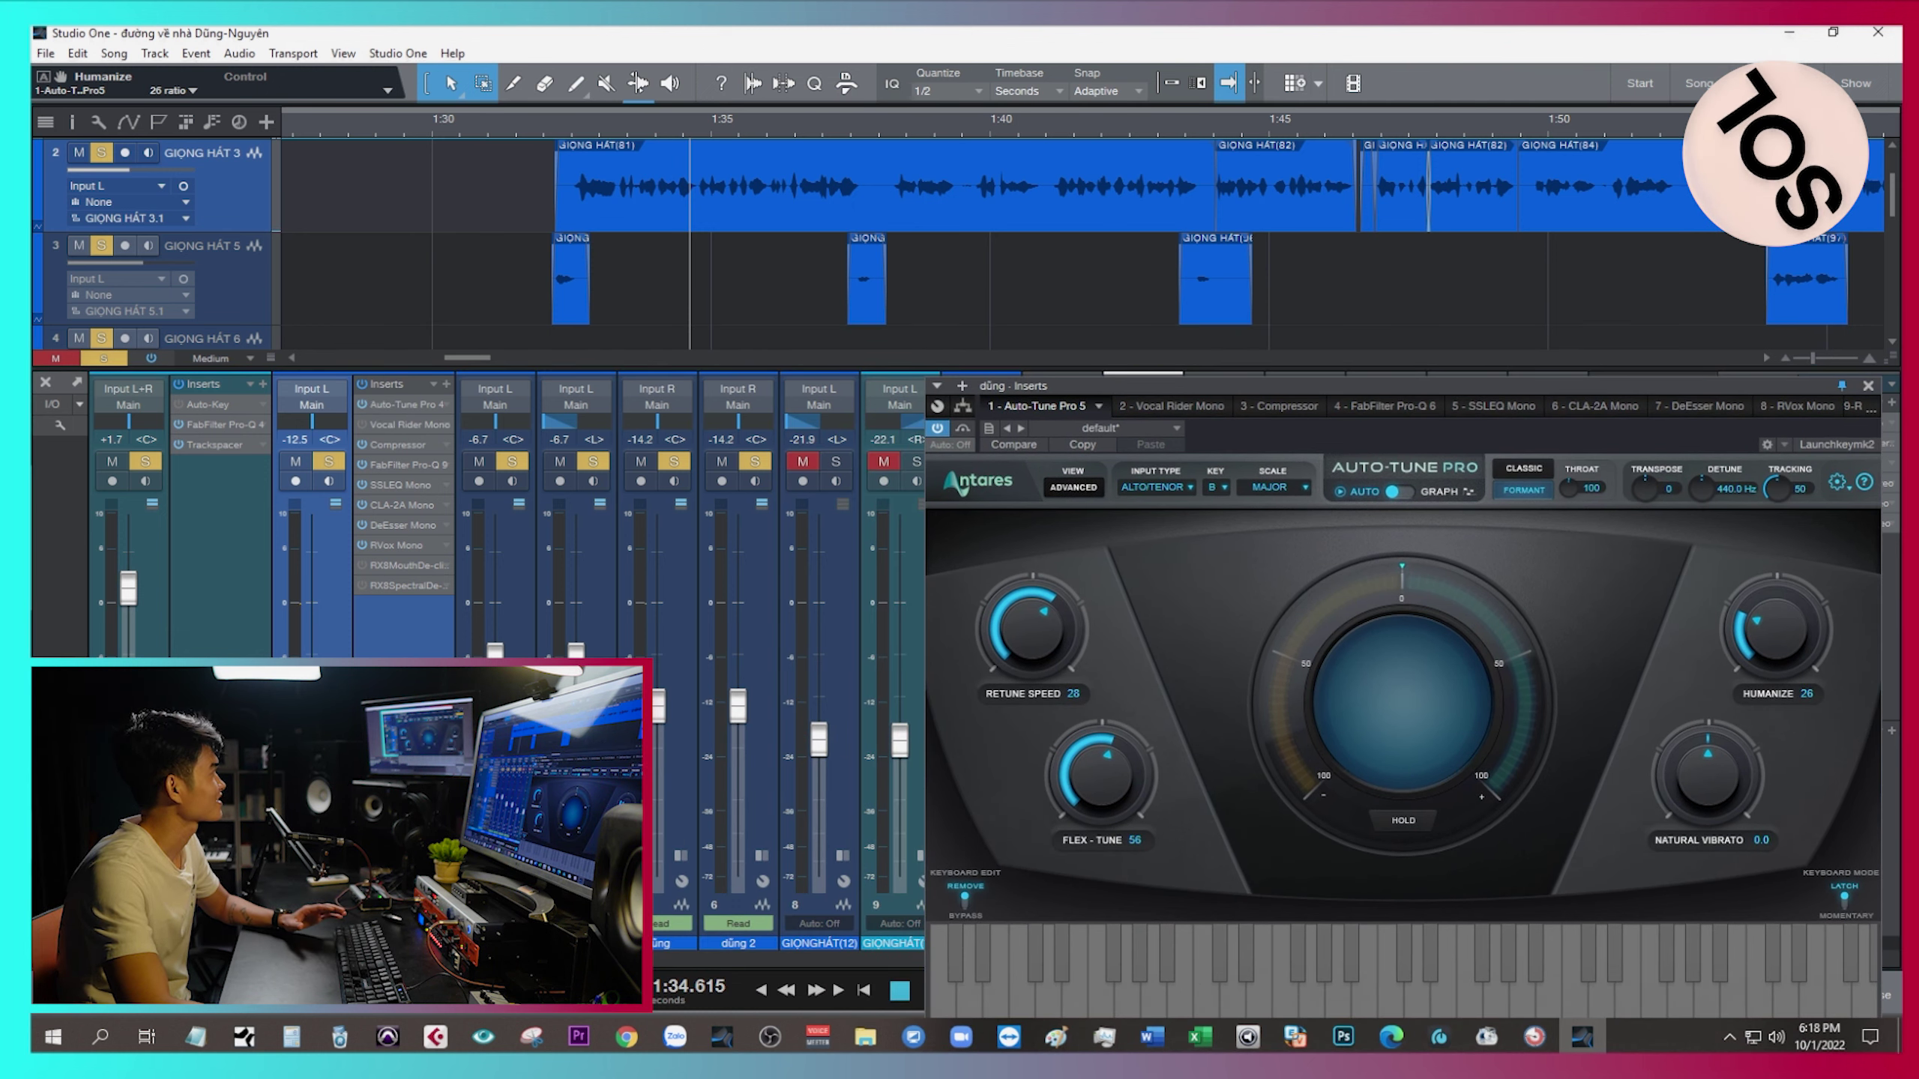
Open Auto-Tune Pro on the GIỌNG HÁT 3 track and set Retune Speed, Flex-Tune and Natural Vibrato to 0.
{"action": "left_click_drag", "start_coordinate": [1274, 350], "coordinate": [1406, 306]}
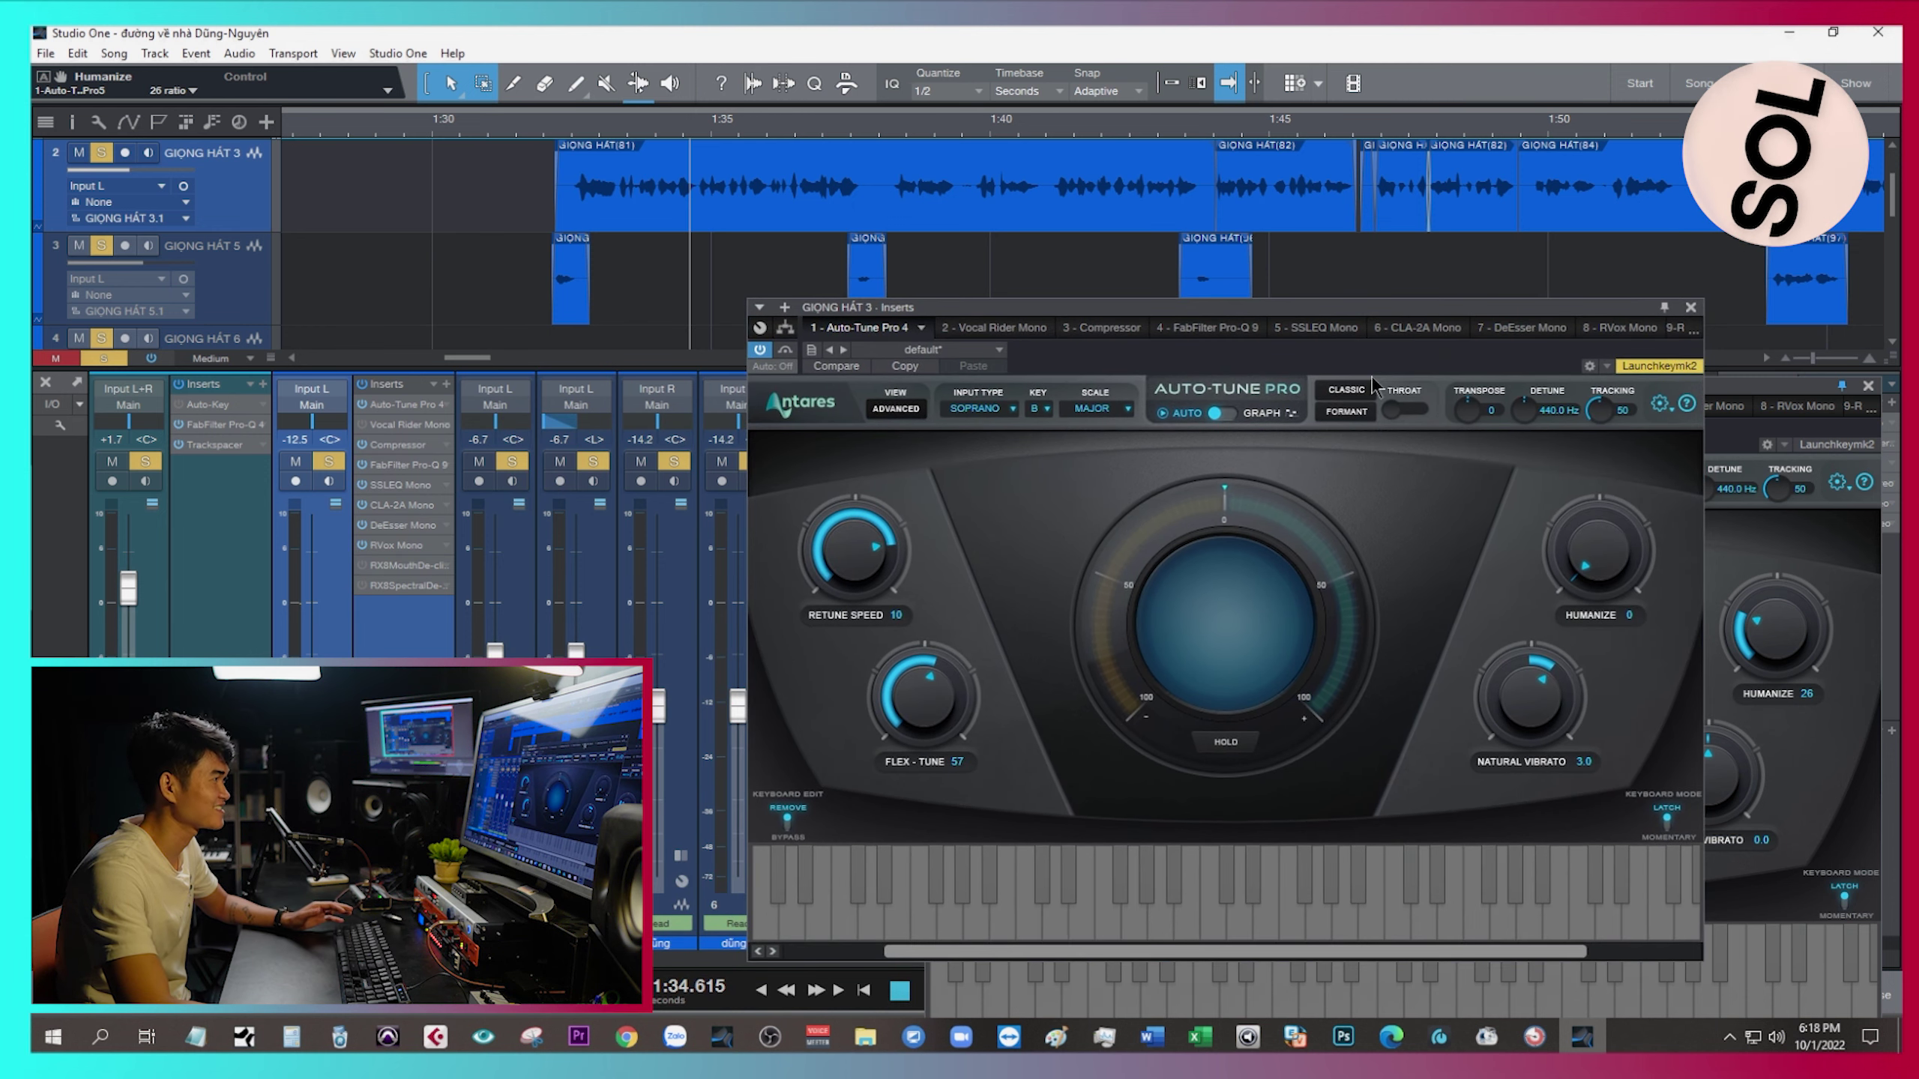
{"action": "left_click", "coordinate": [1045, 408]}
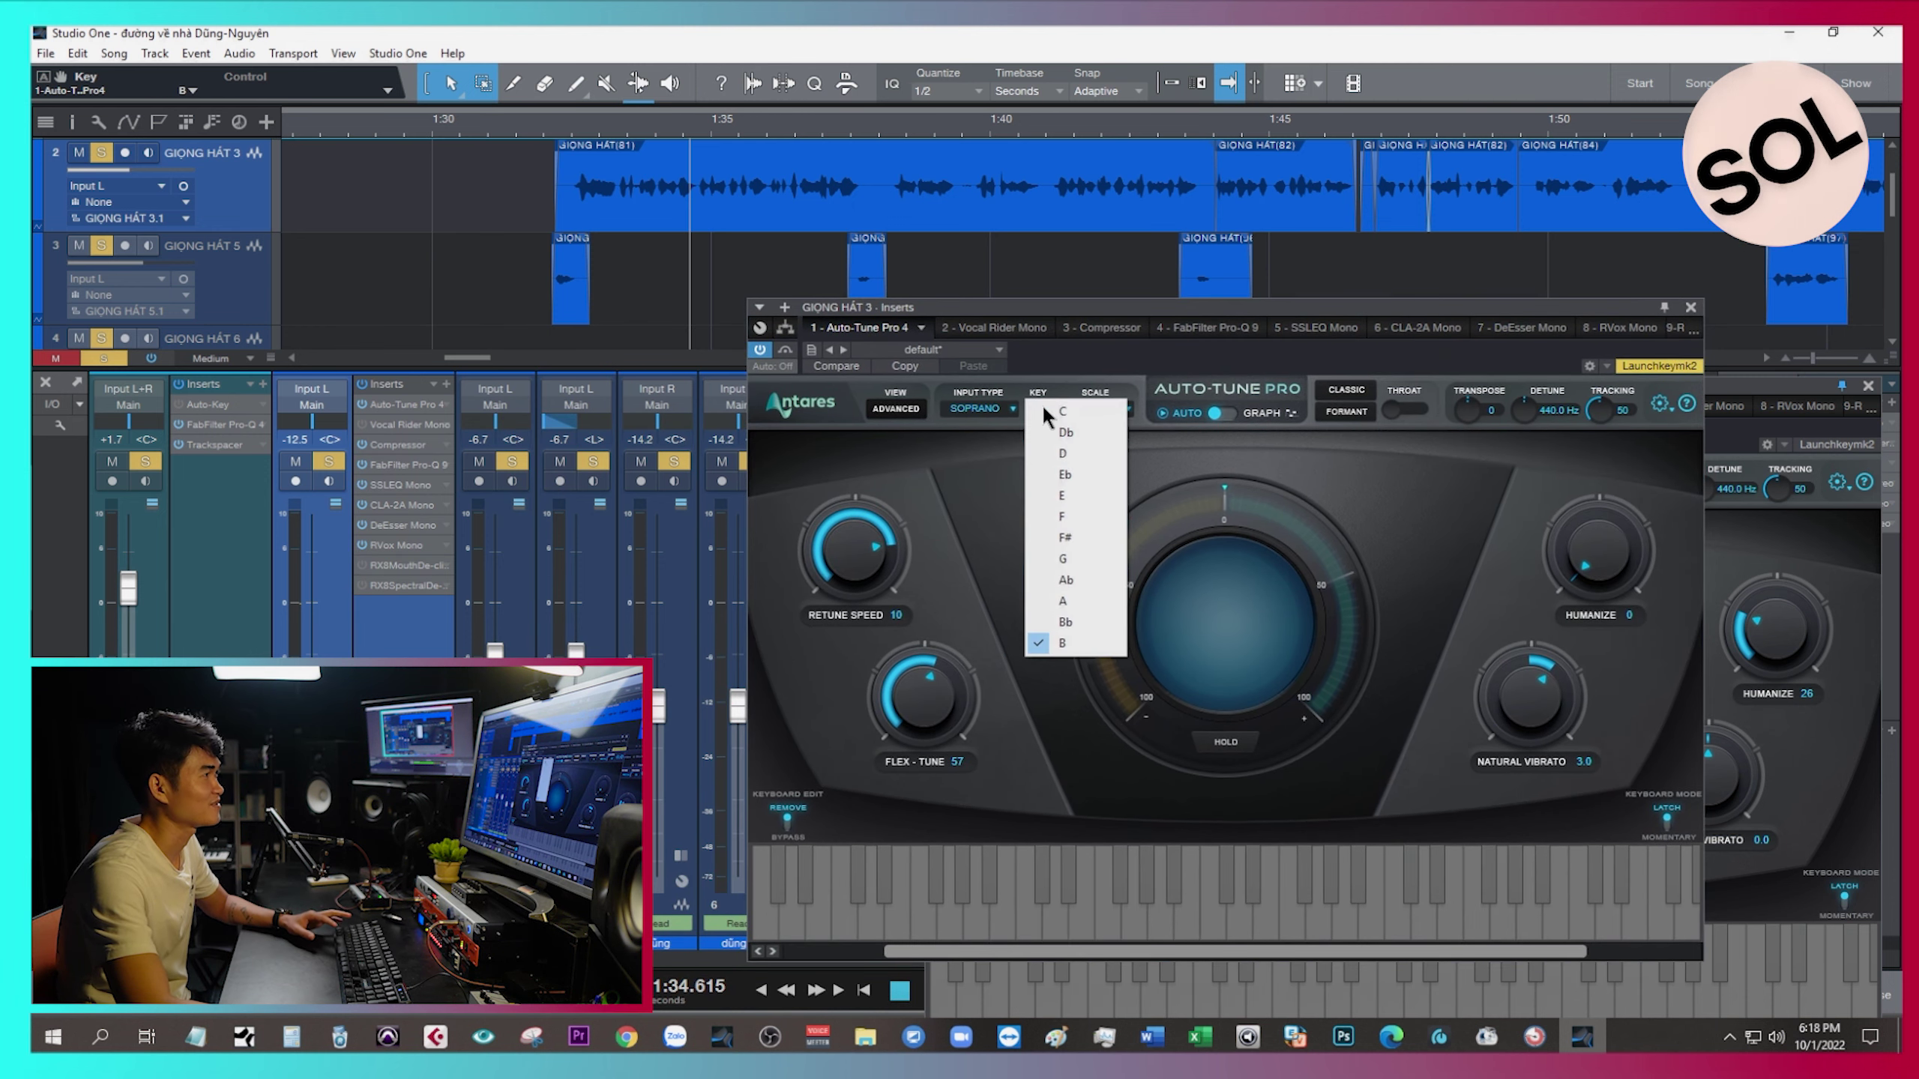
{"action": "left_click", "coordinate": [1061, 368]}
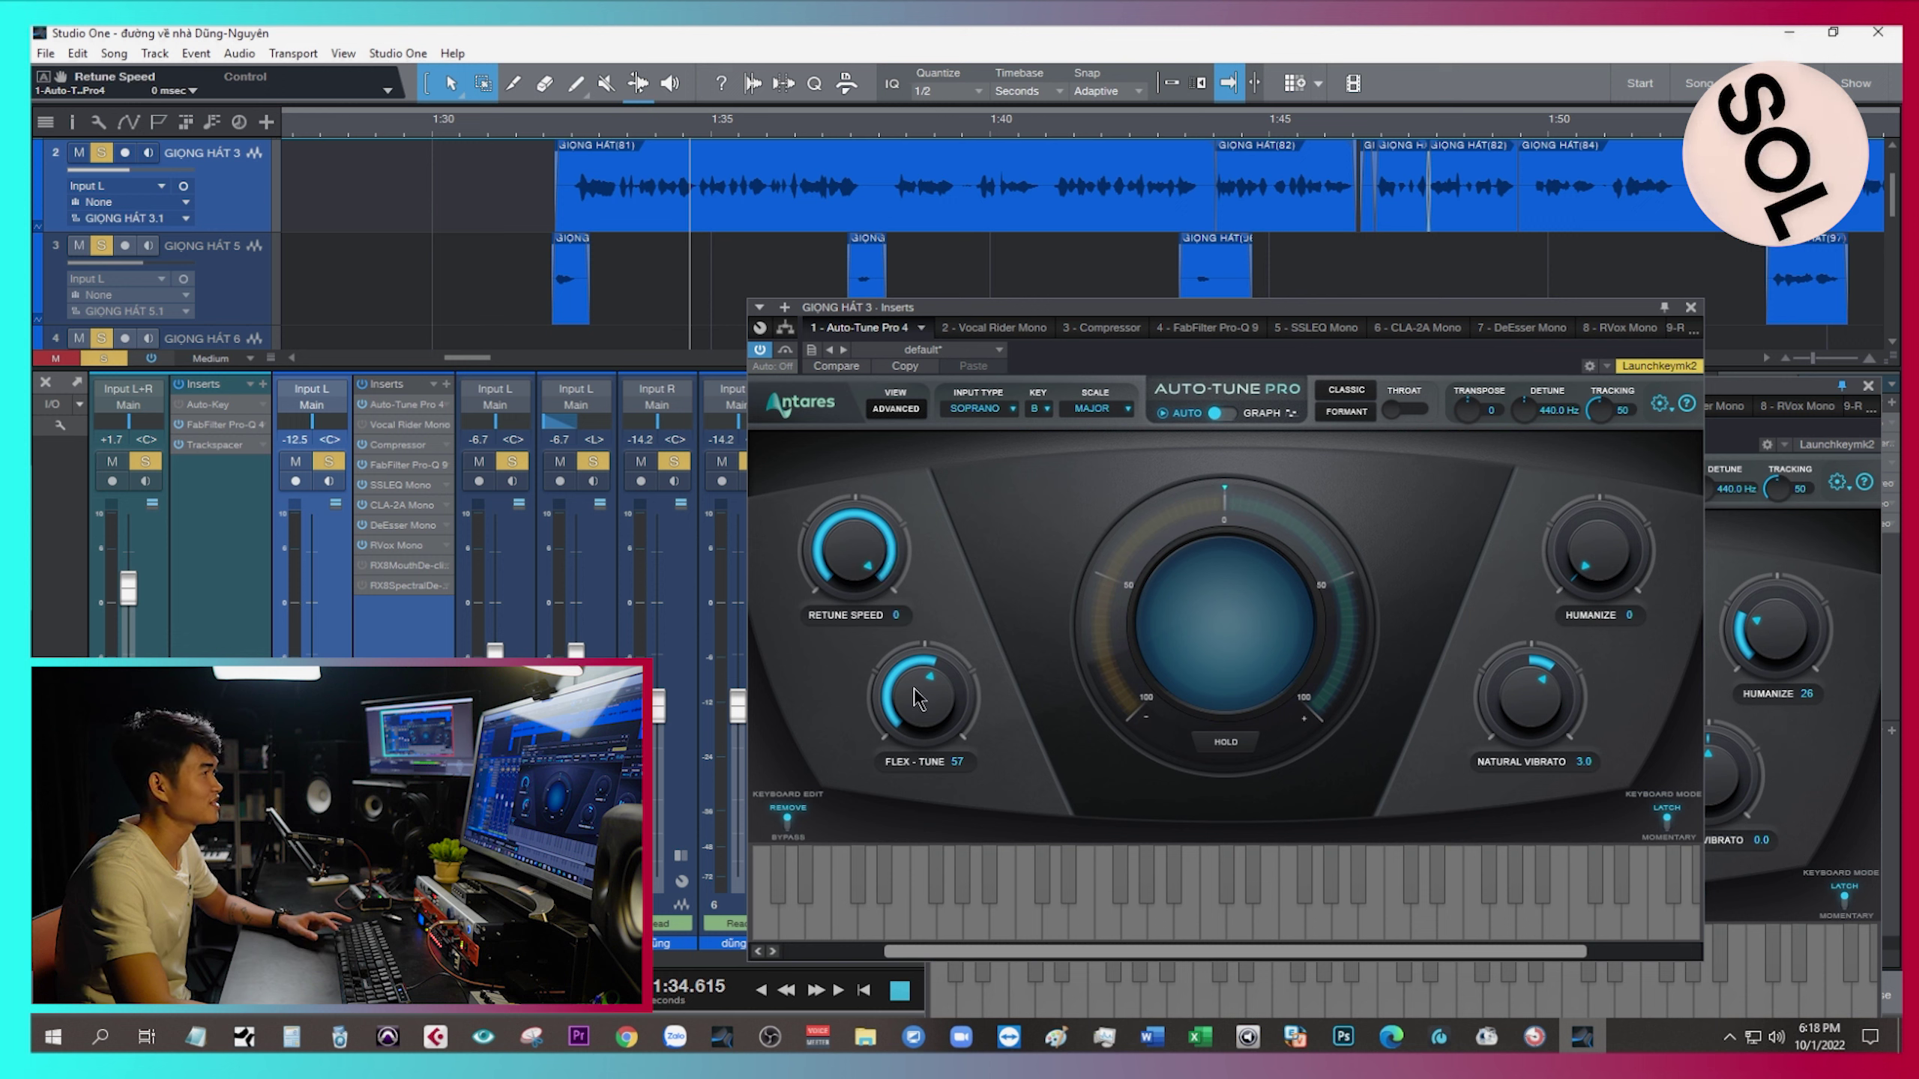
{"action": "left_click_drag", "start_coordinate": [923, 690], "coordinate": [924, 777]}
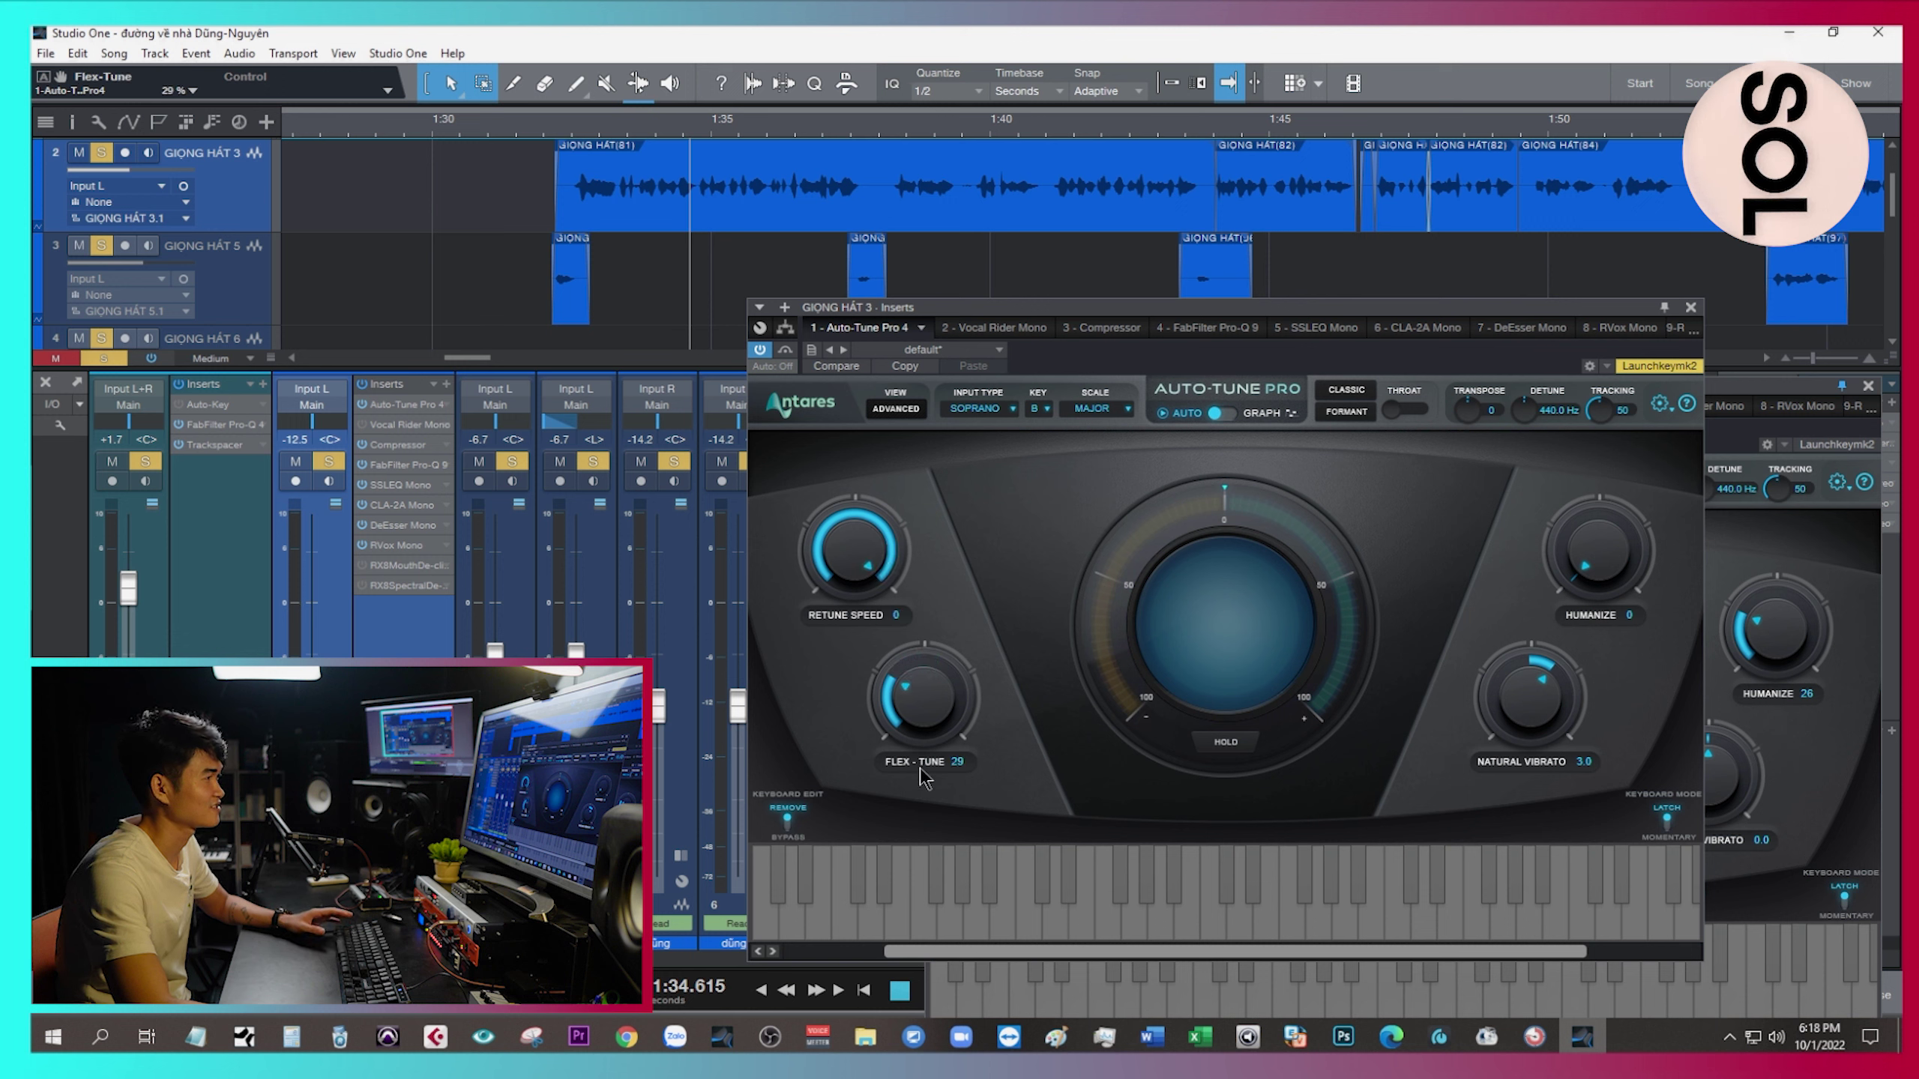
{"action": "double_click", "coordinate": [1523, 722]}
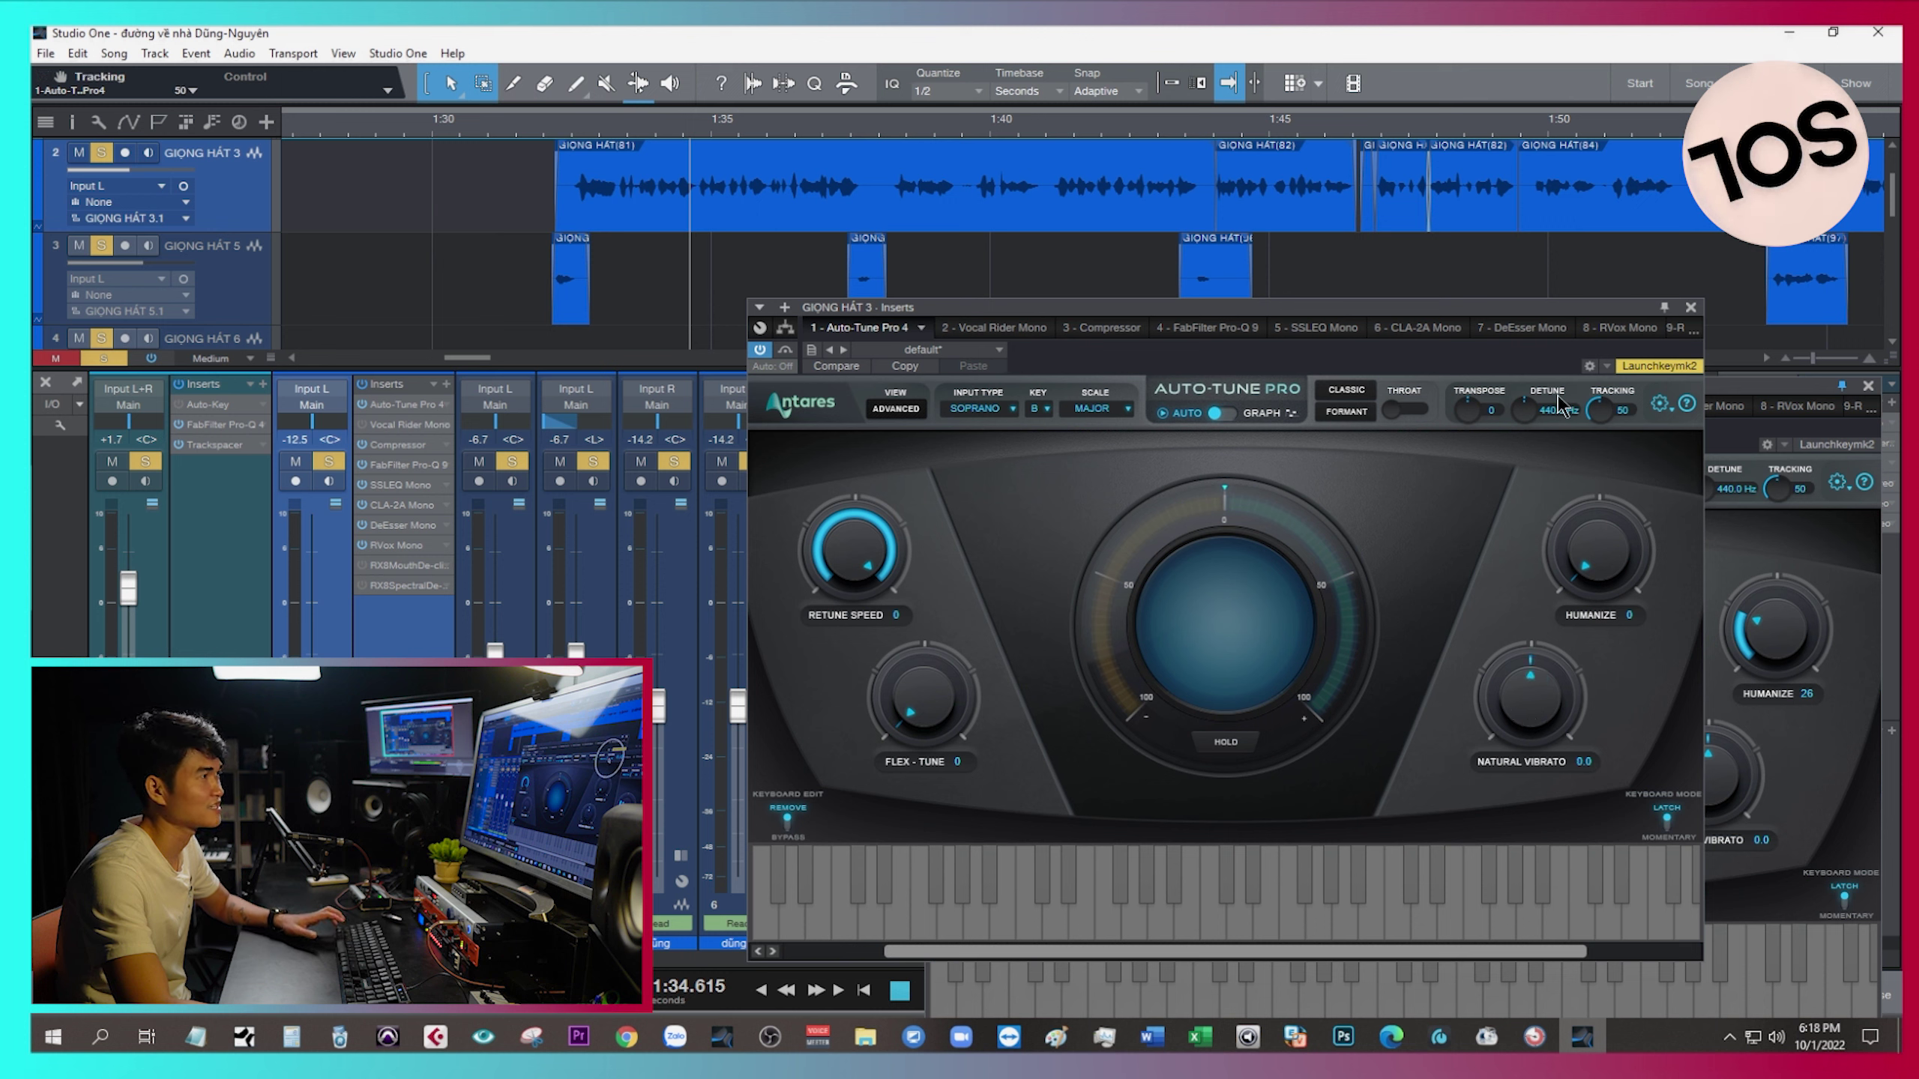
Play the GIỌNG HÁT 3 vocal with Retune Speed at 0 and close the dũng track's inserts window.
{"action": "key", "text": "space"}
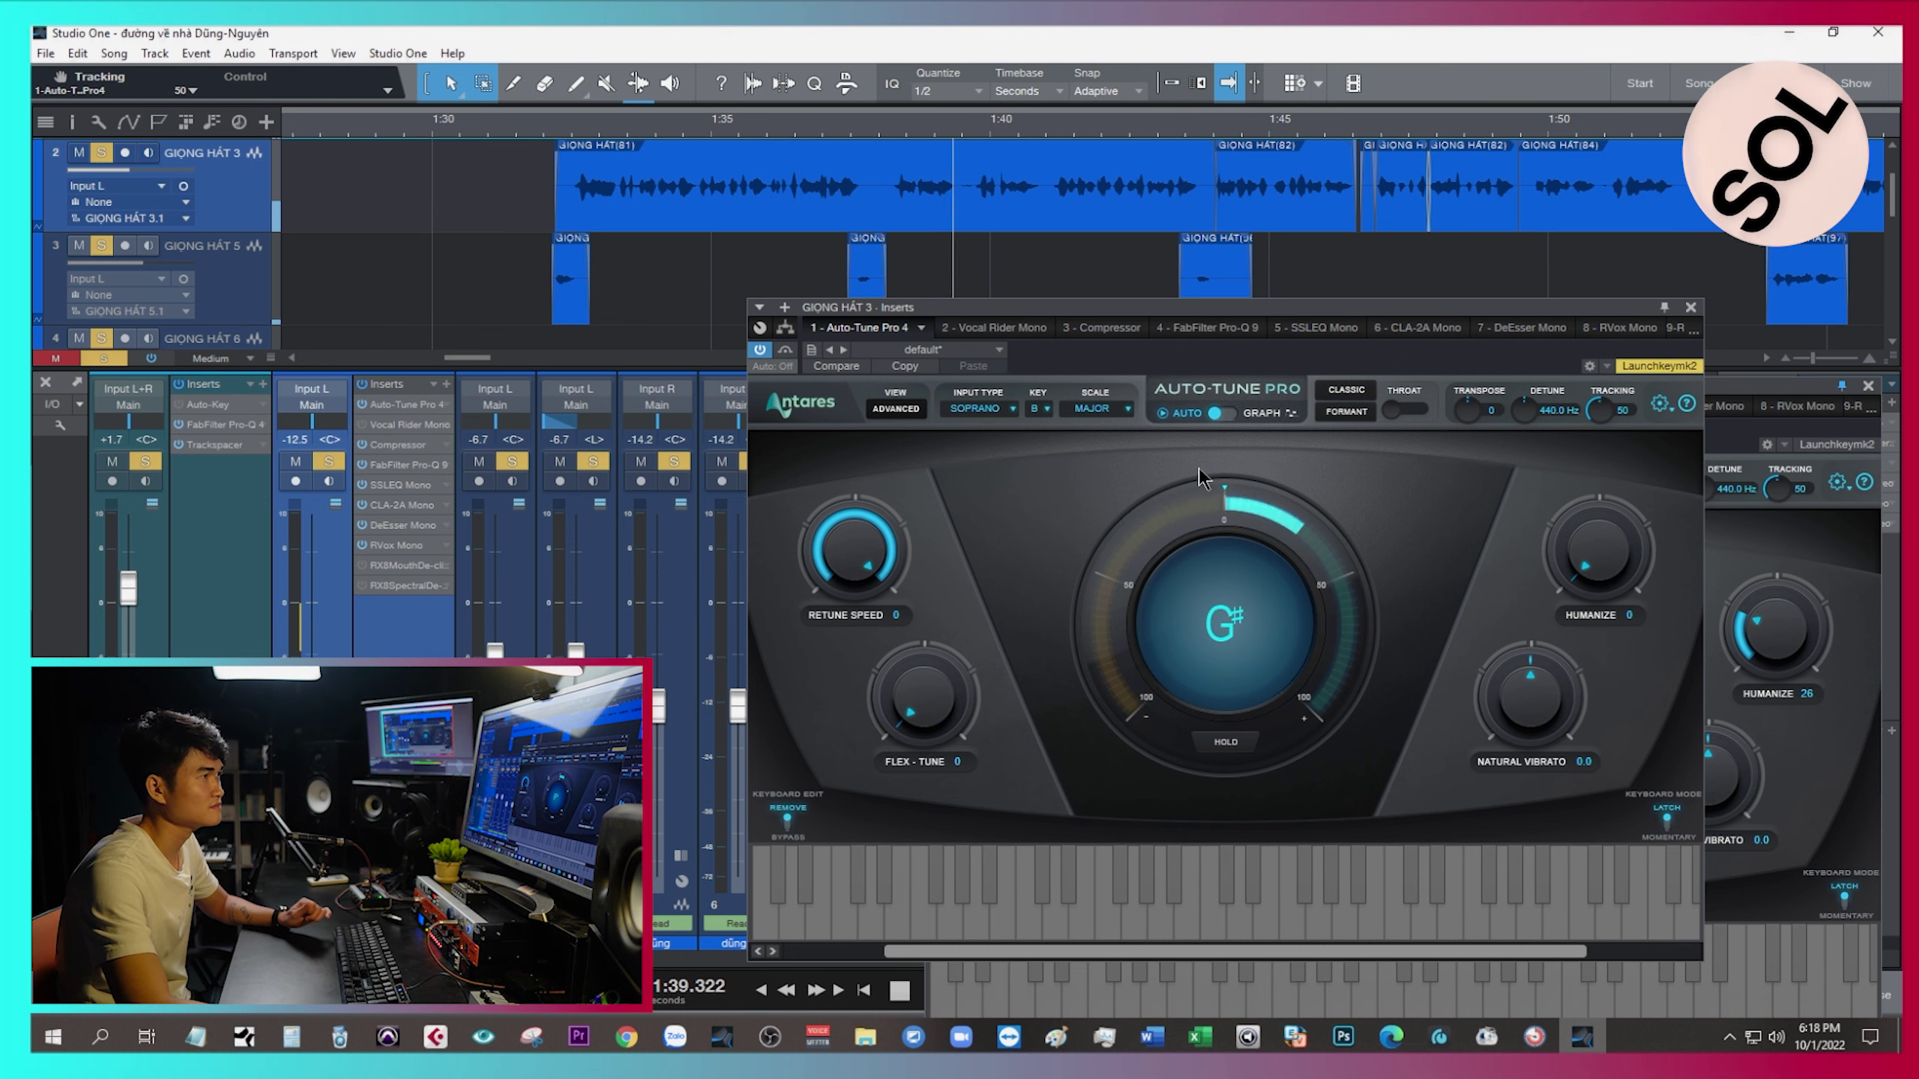
{"action": "left_click", "coordinate": [1867, 387]}
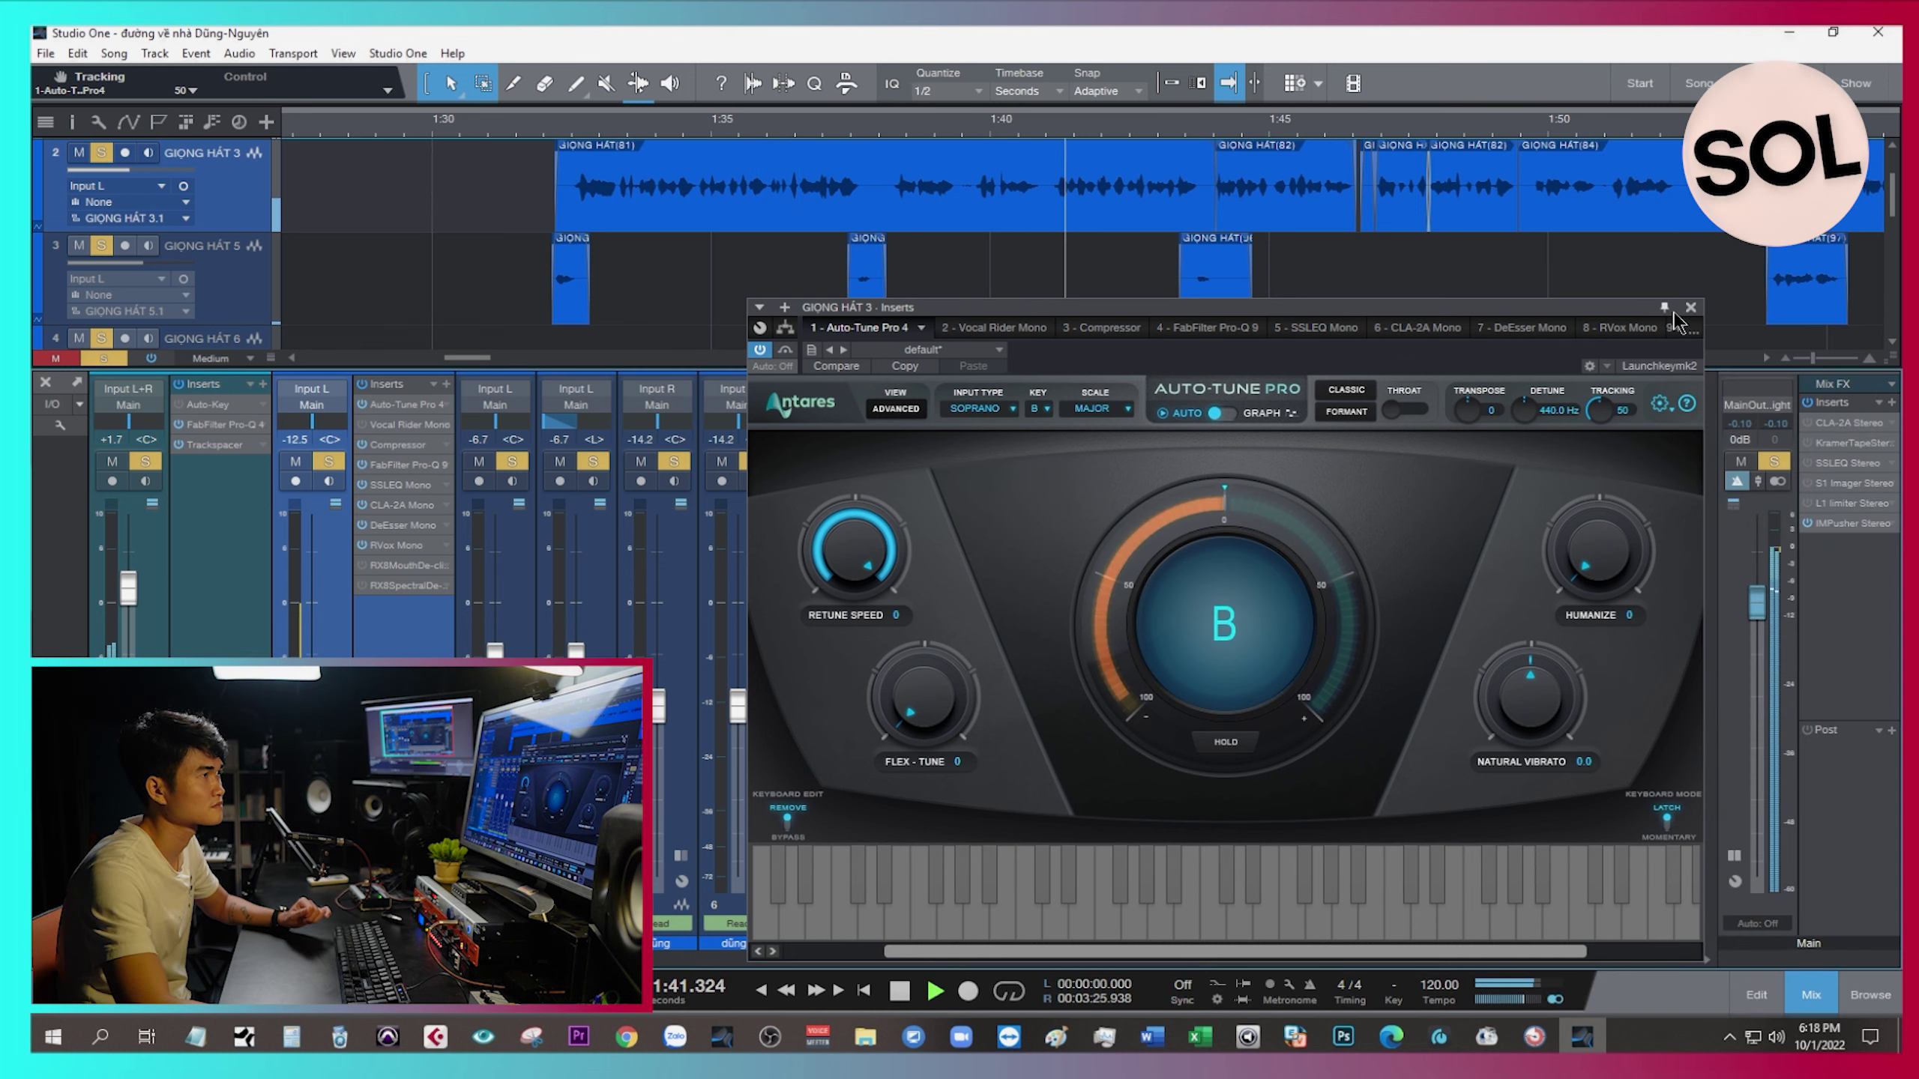
{"action": "left_click", "coordinate": [840, 546]}
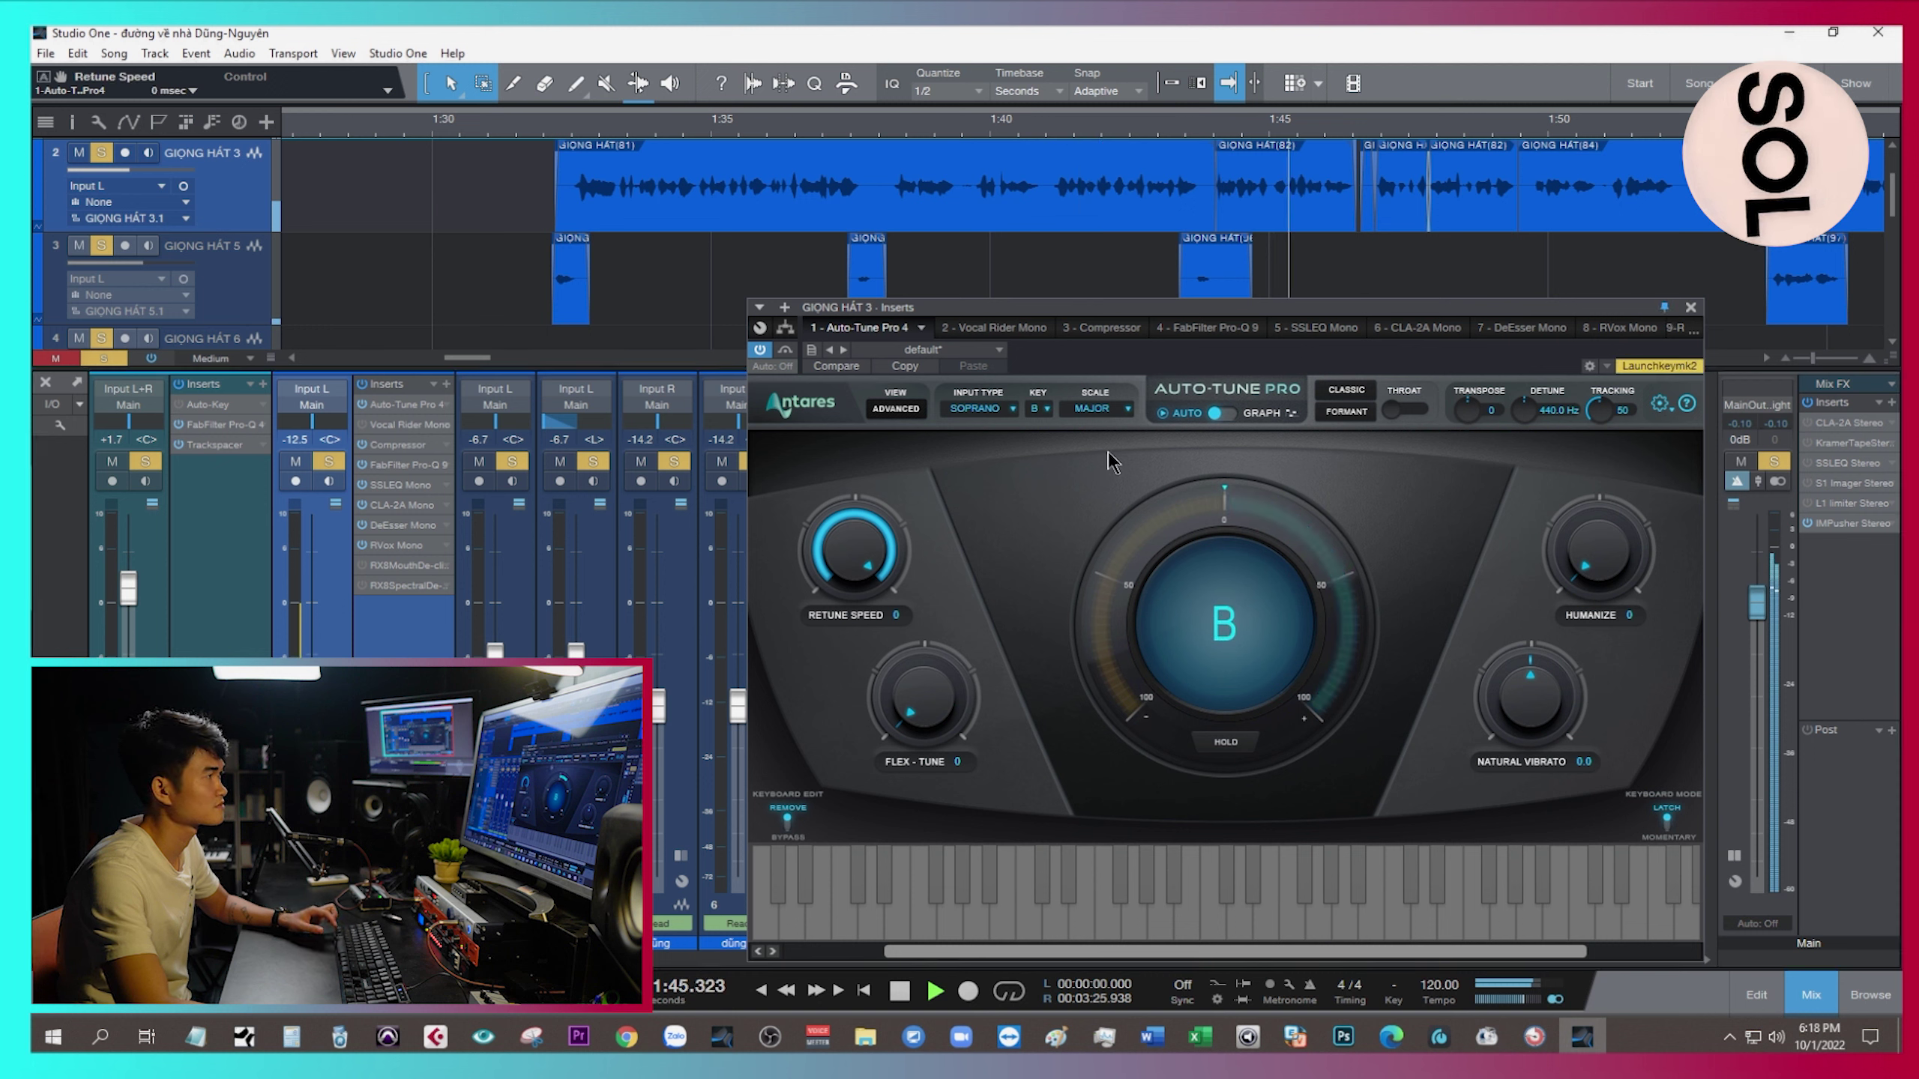
Try the Alto/Tenor input type during playback, set it to Low Male with Retune Speed at 1, and stop playback.
{"action": "left_click", "coordinate": [978, 409]}
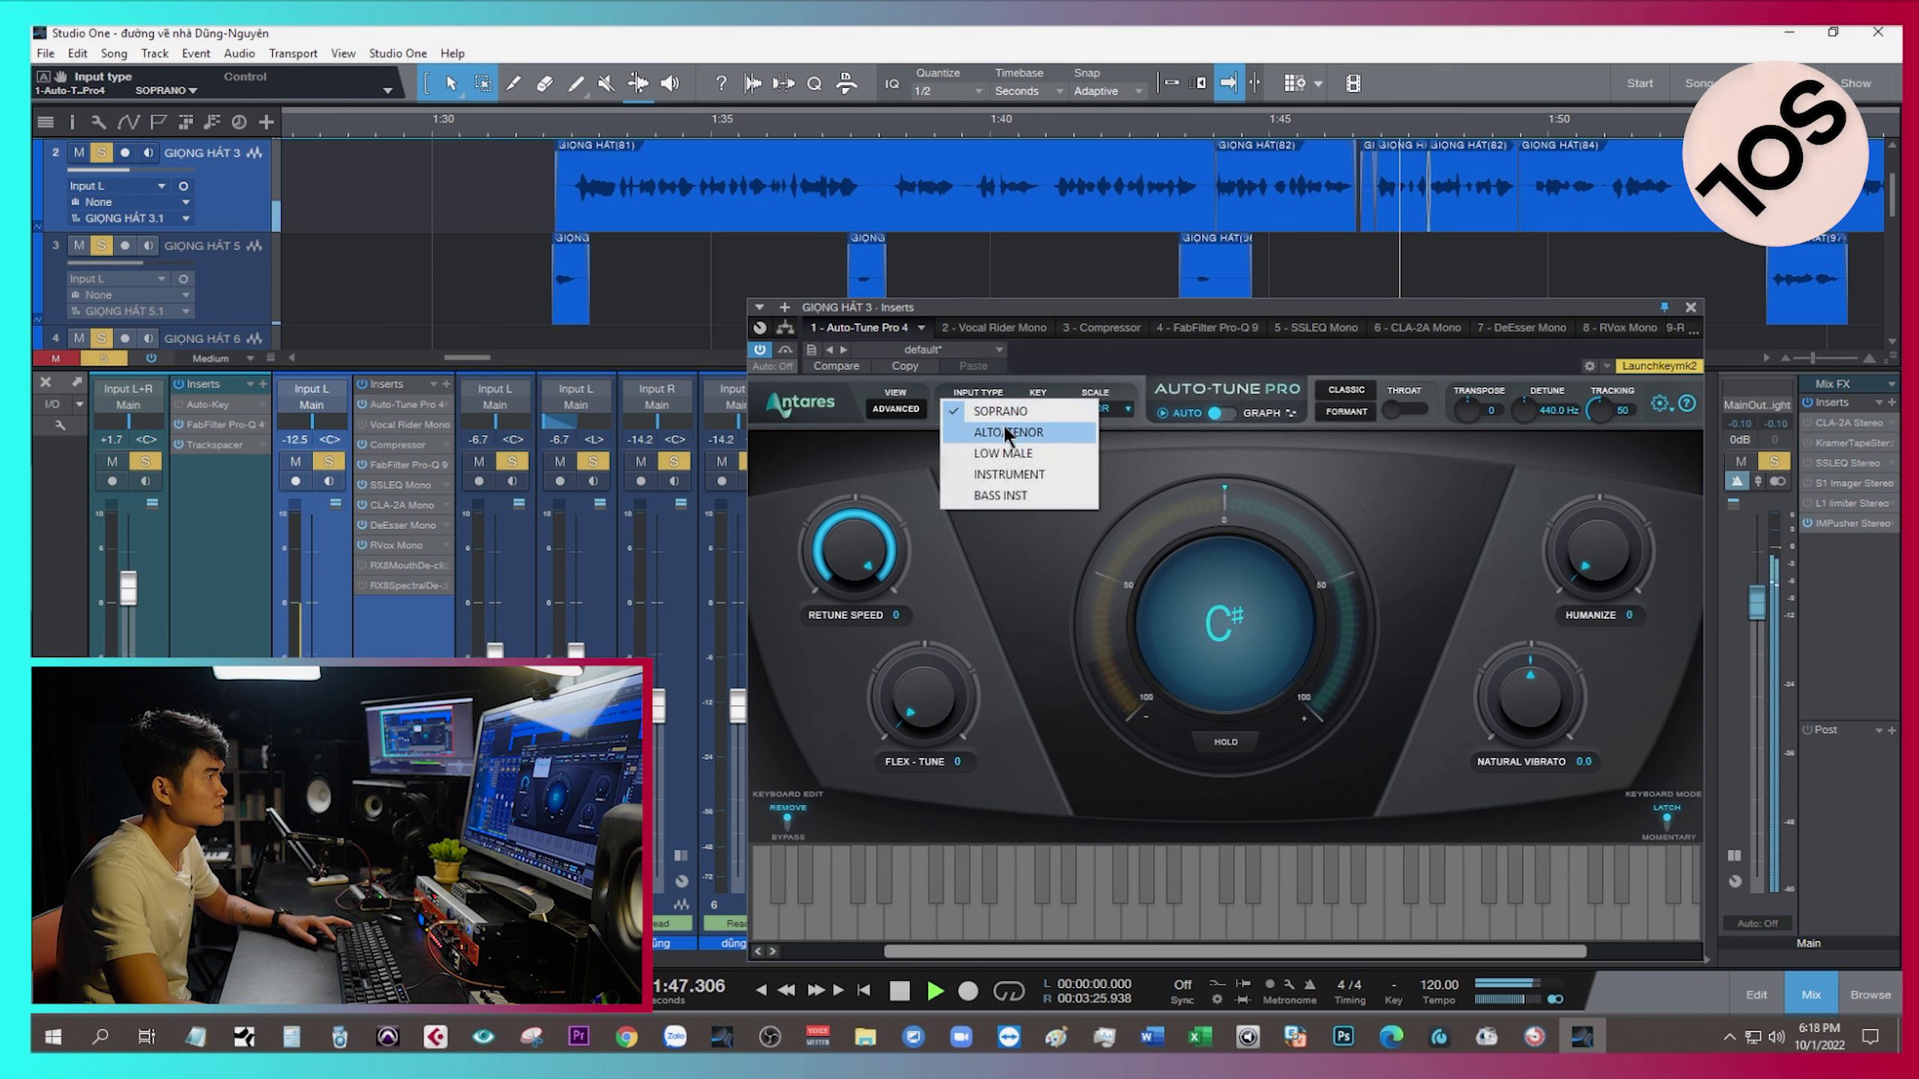
{"action": "left_click", "coordinate": [1008, 434]}
{"action": "left_click", "coordinate": [978, 409]}
{"action": "left_click", "coordinate": [1008, 454]}
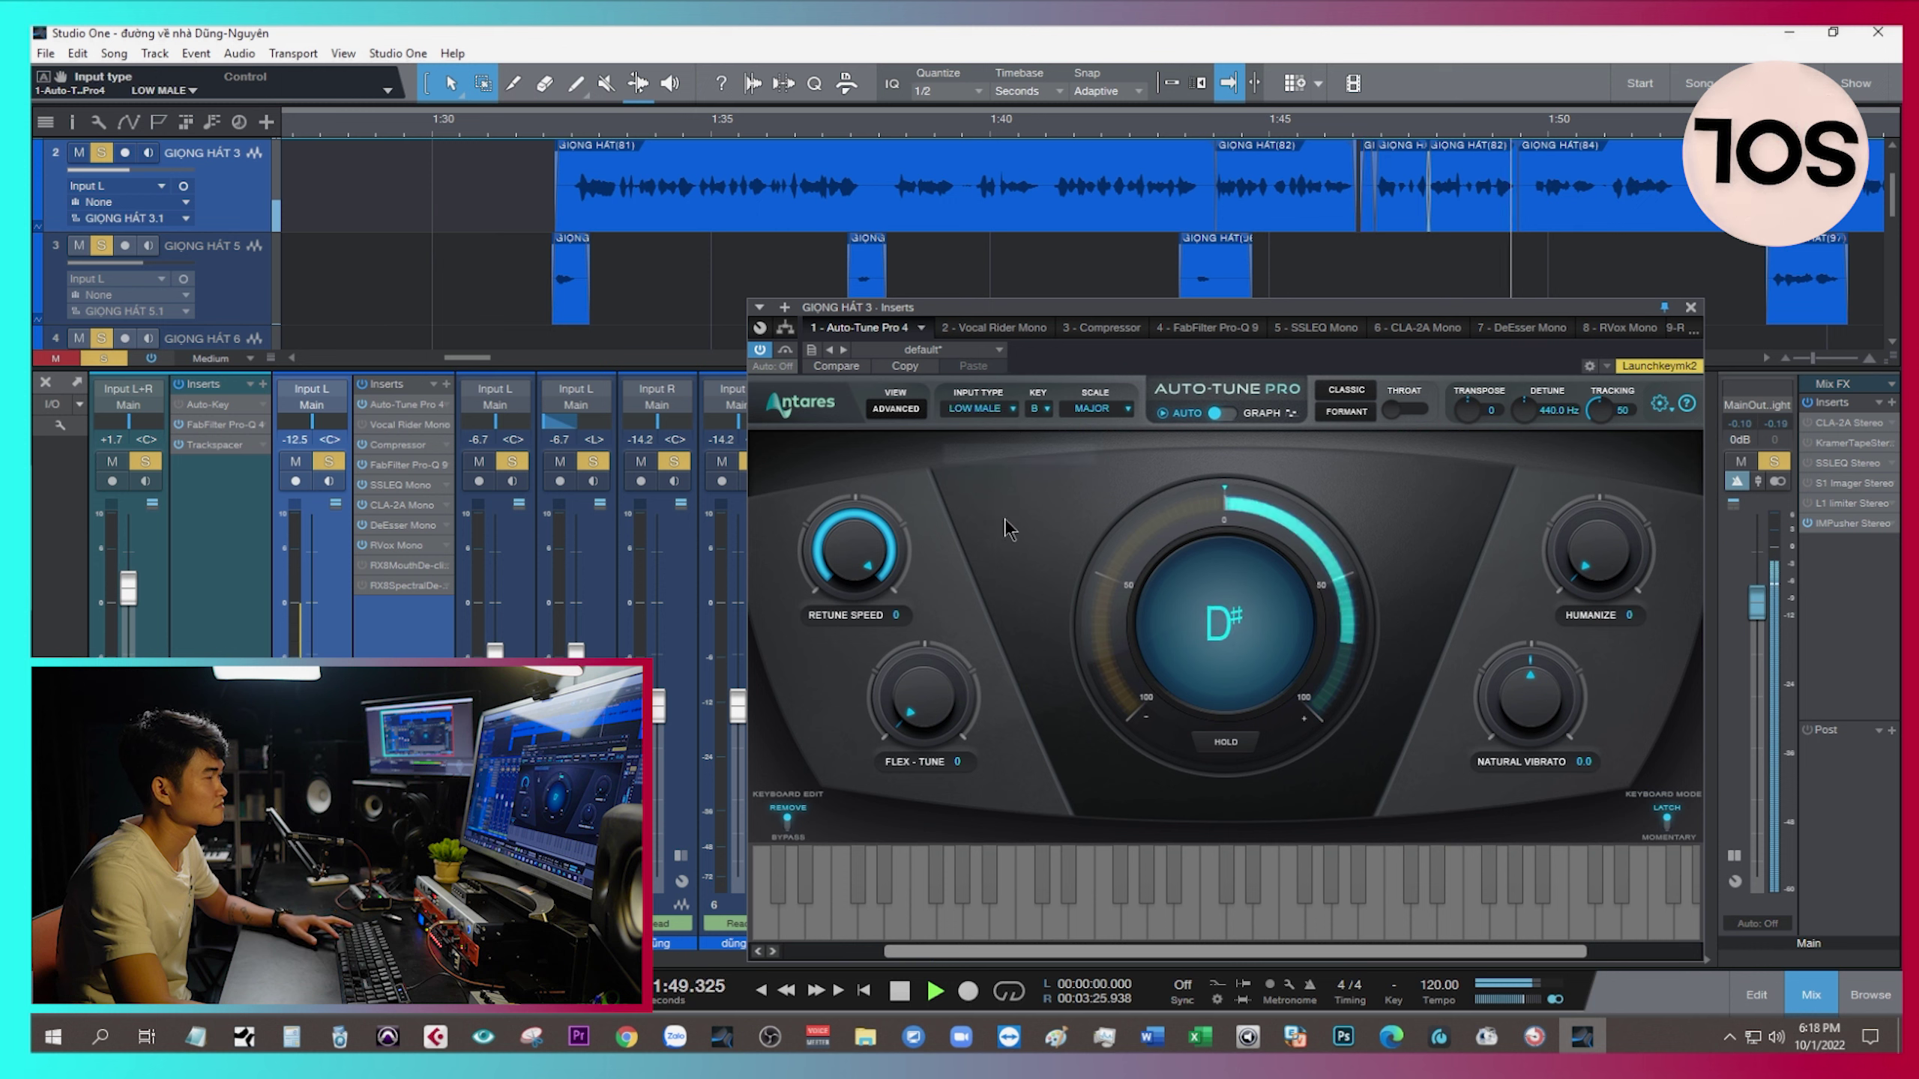
{"action": "left_click_drag", "start_coordinate": [1075, 126], "coordinate": [1080, 116]}
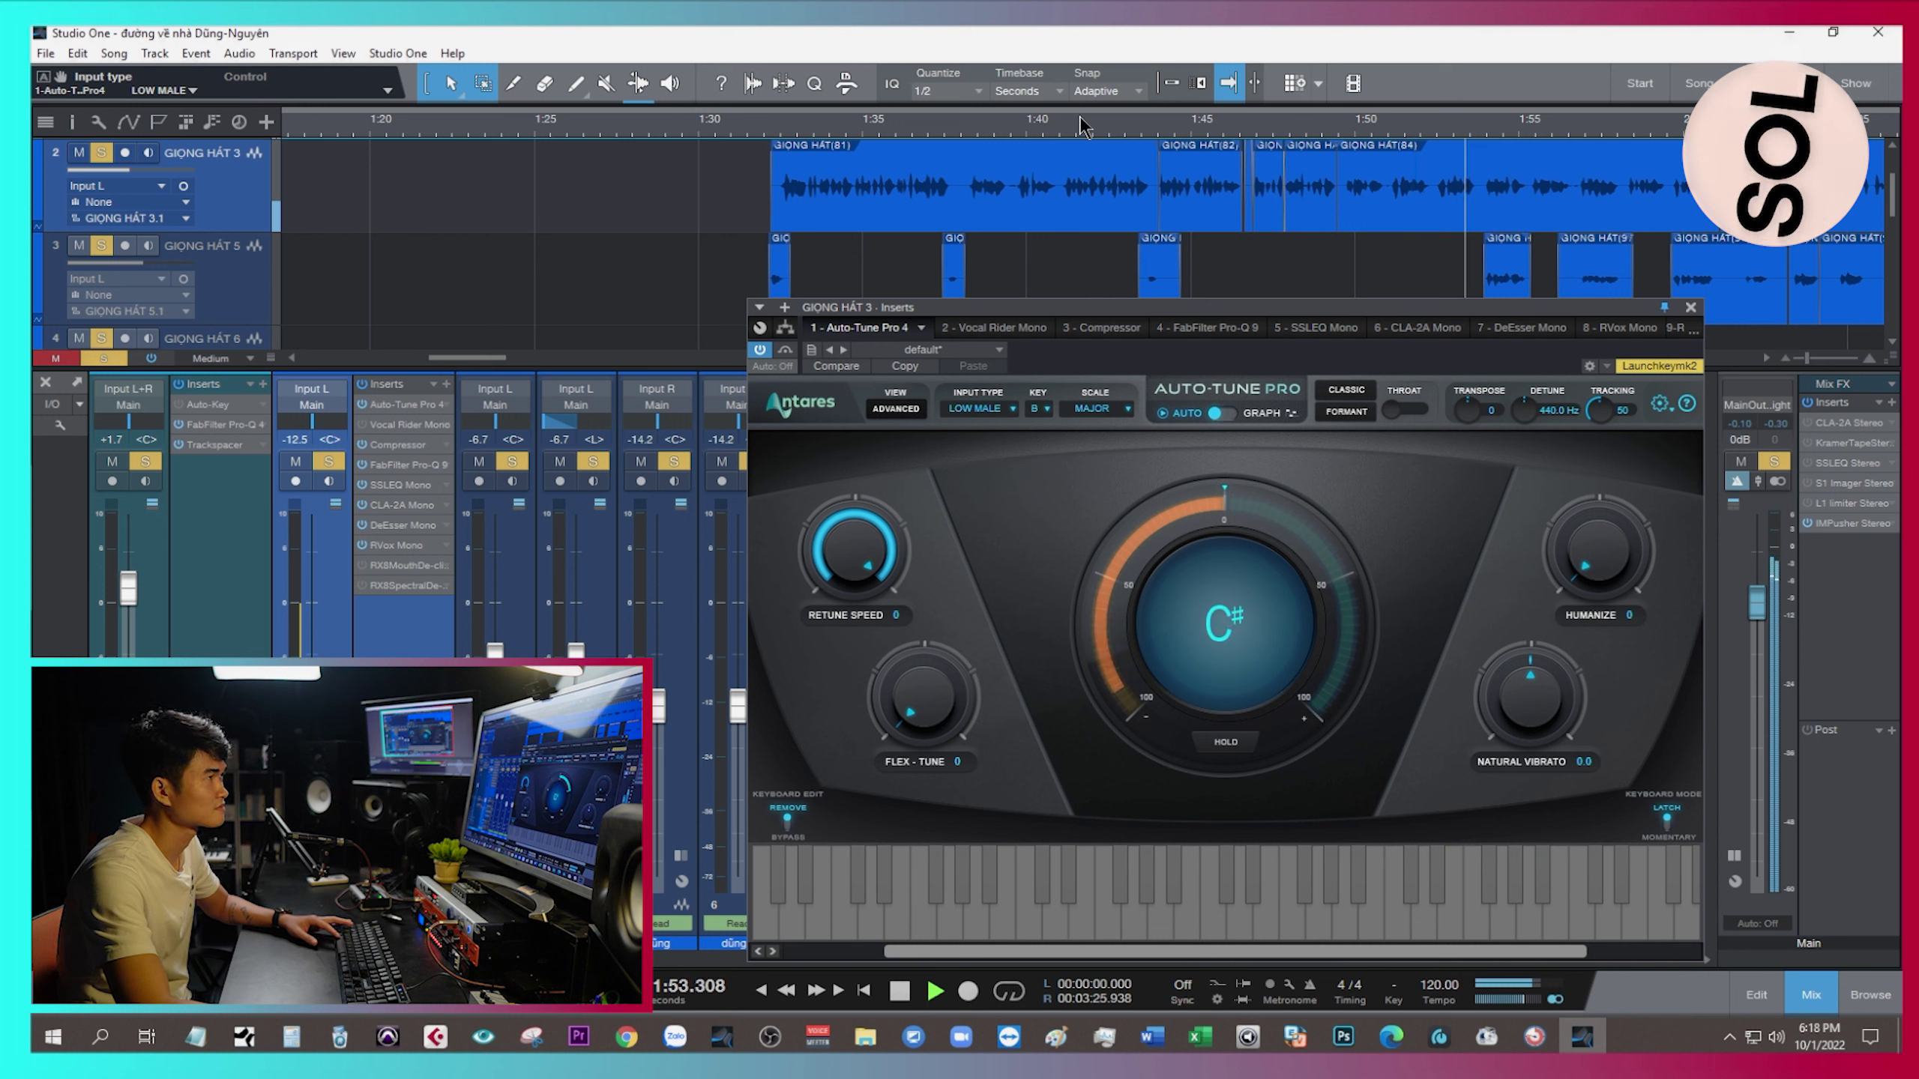
{"action": "key", "text": "space"}
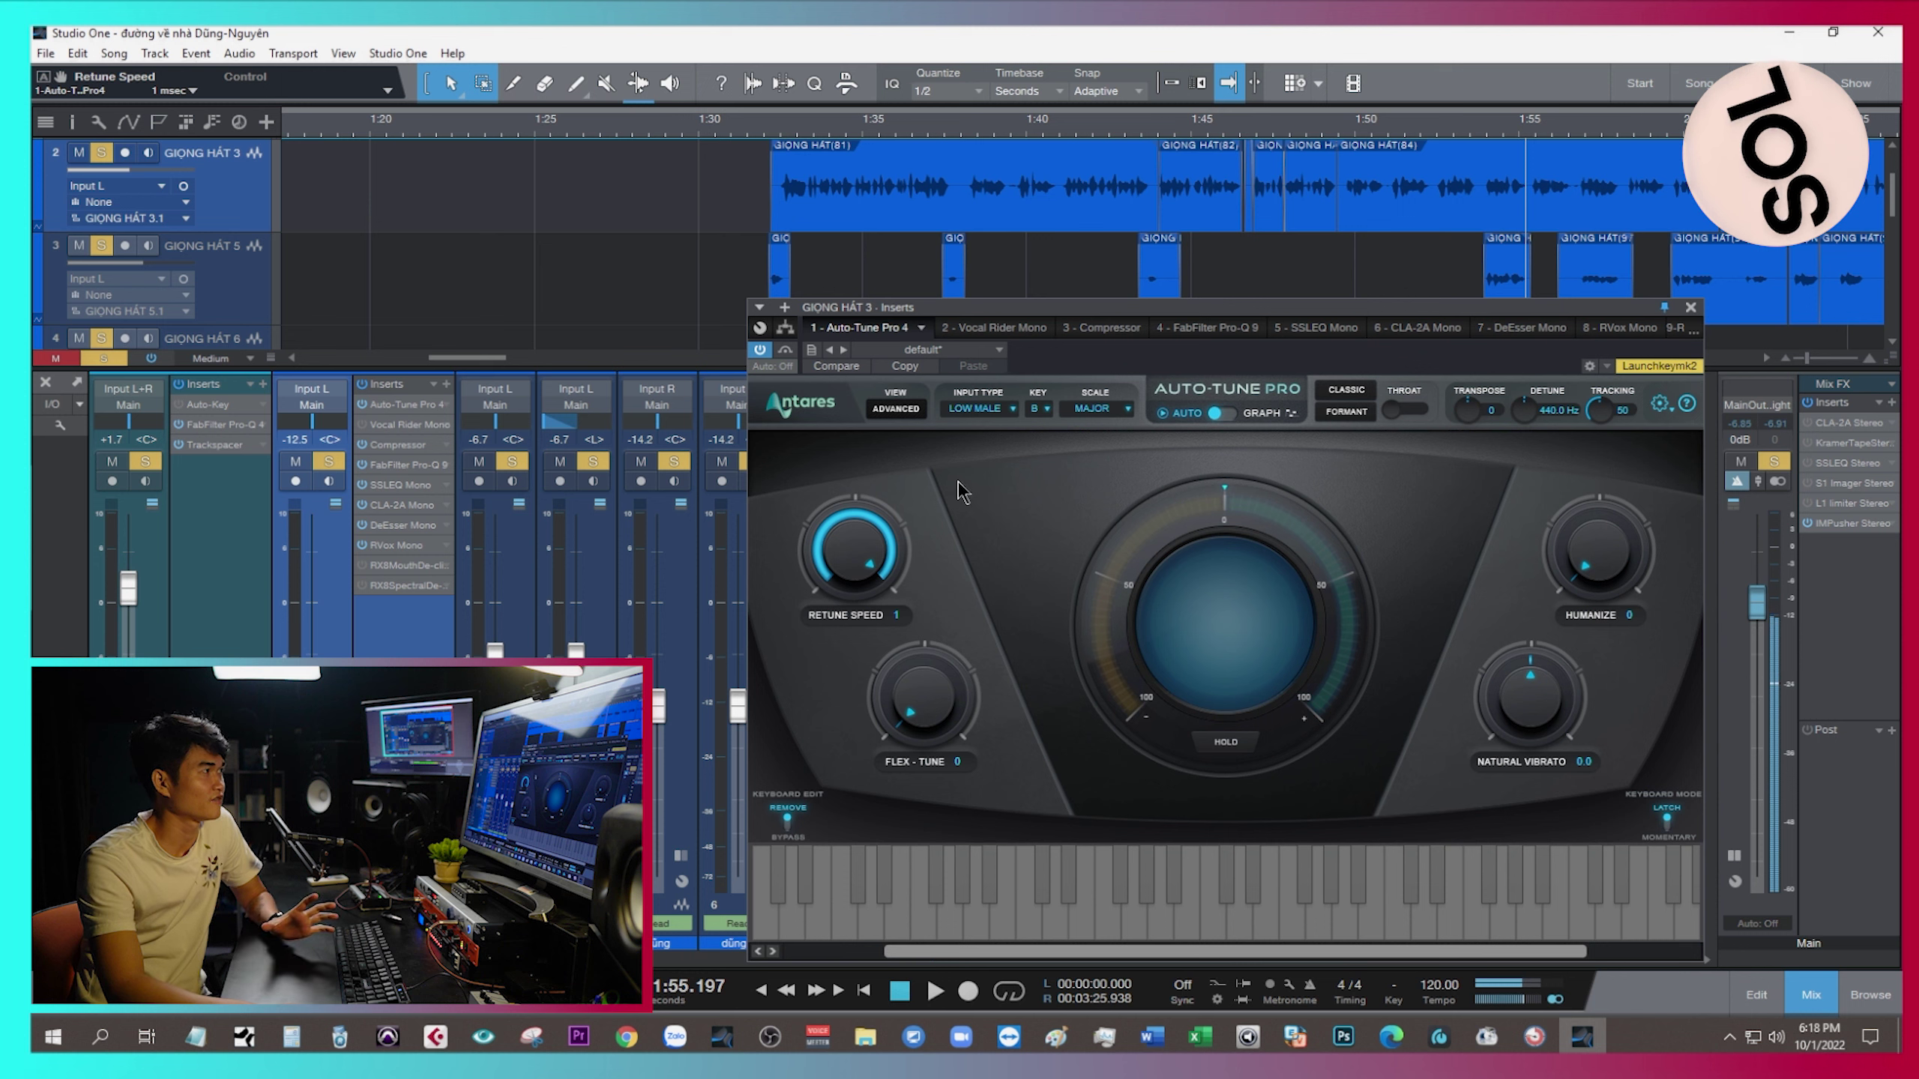
View Auto-Tune's advanced view and Graph mode, returning to the basic Auto mode view.
{"action": "left_click", "coordinate": [896, 408]}
{"action": "left_click", "coordinate": [895, 409]}
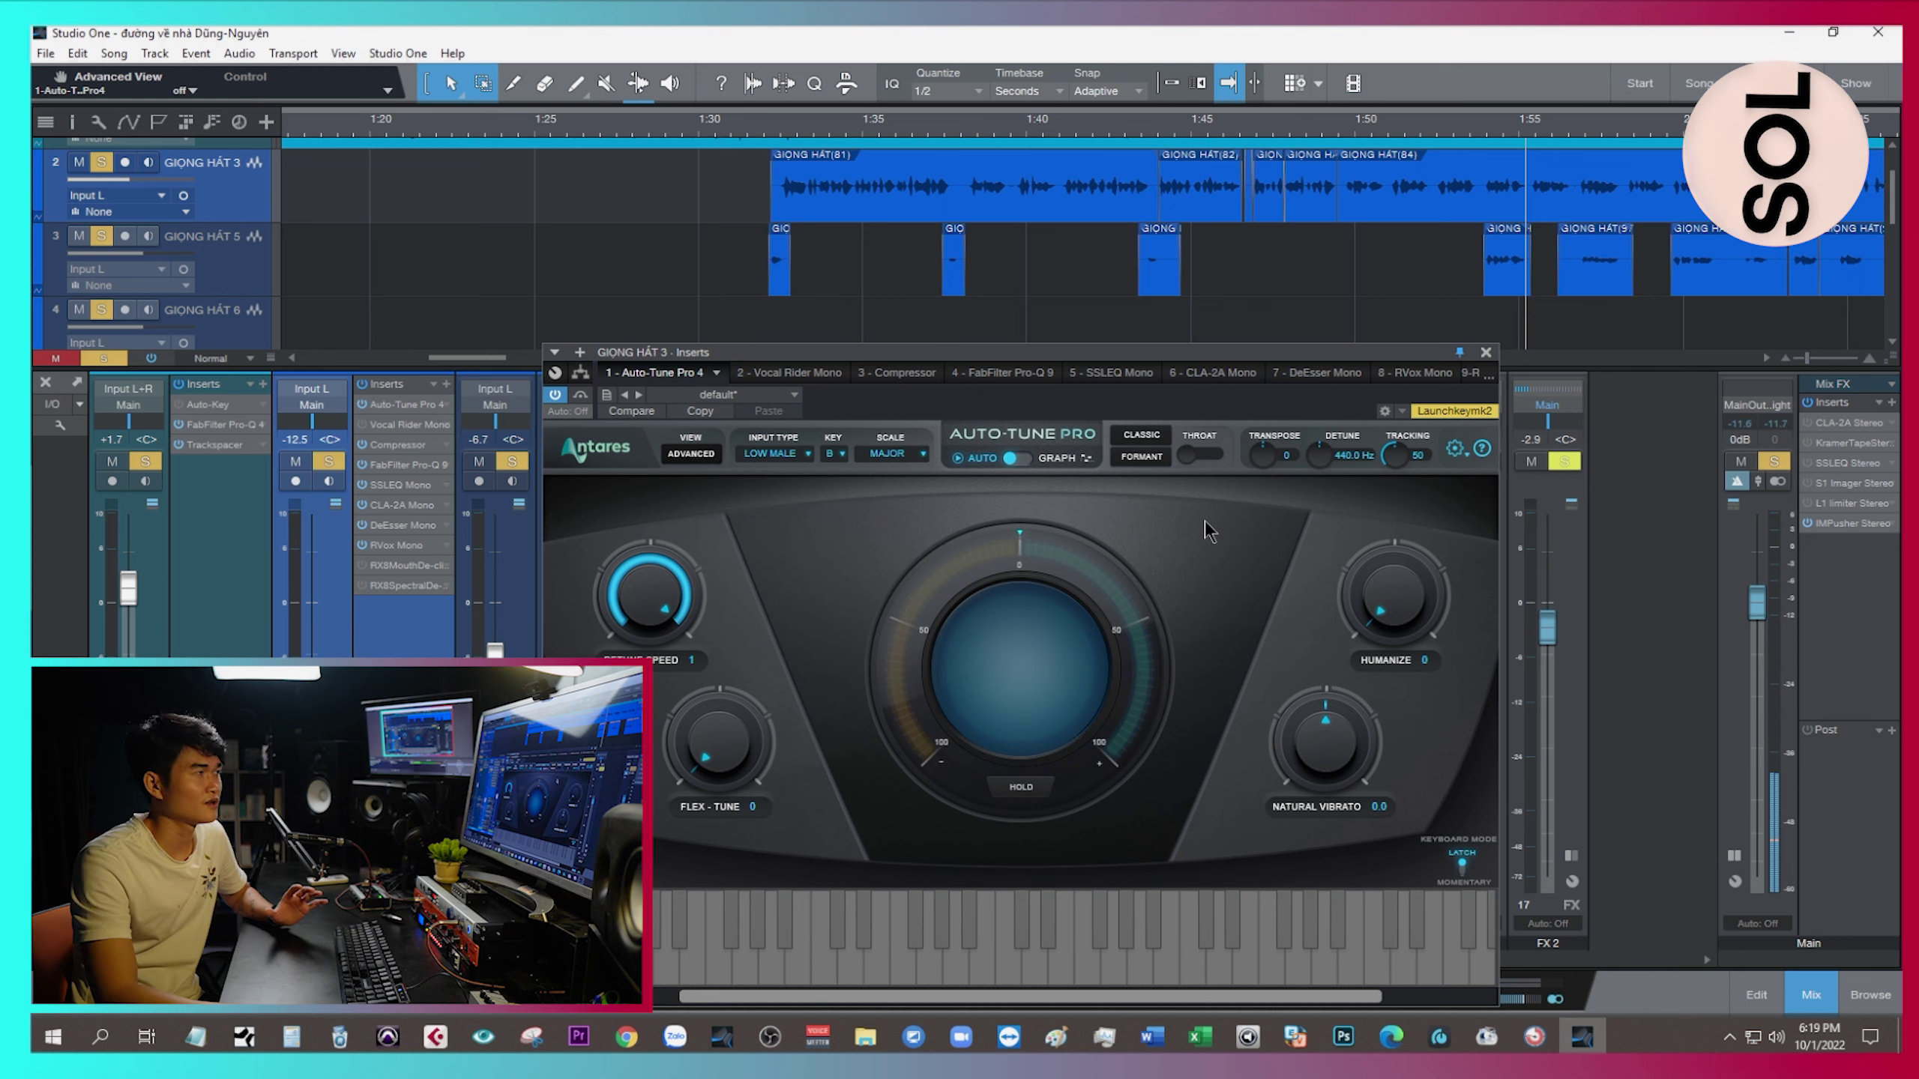
{"action": "left_click", "coordinate": [1019, 461]}
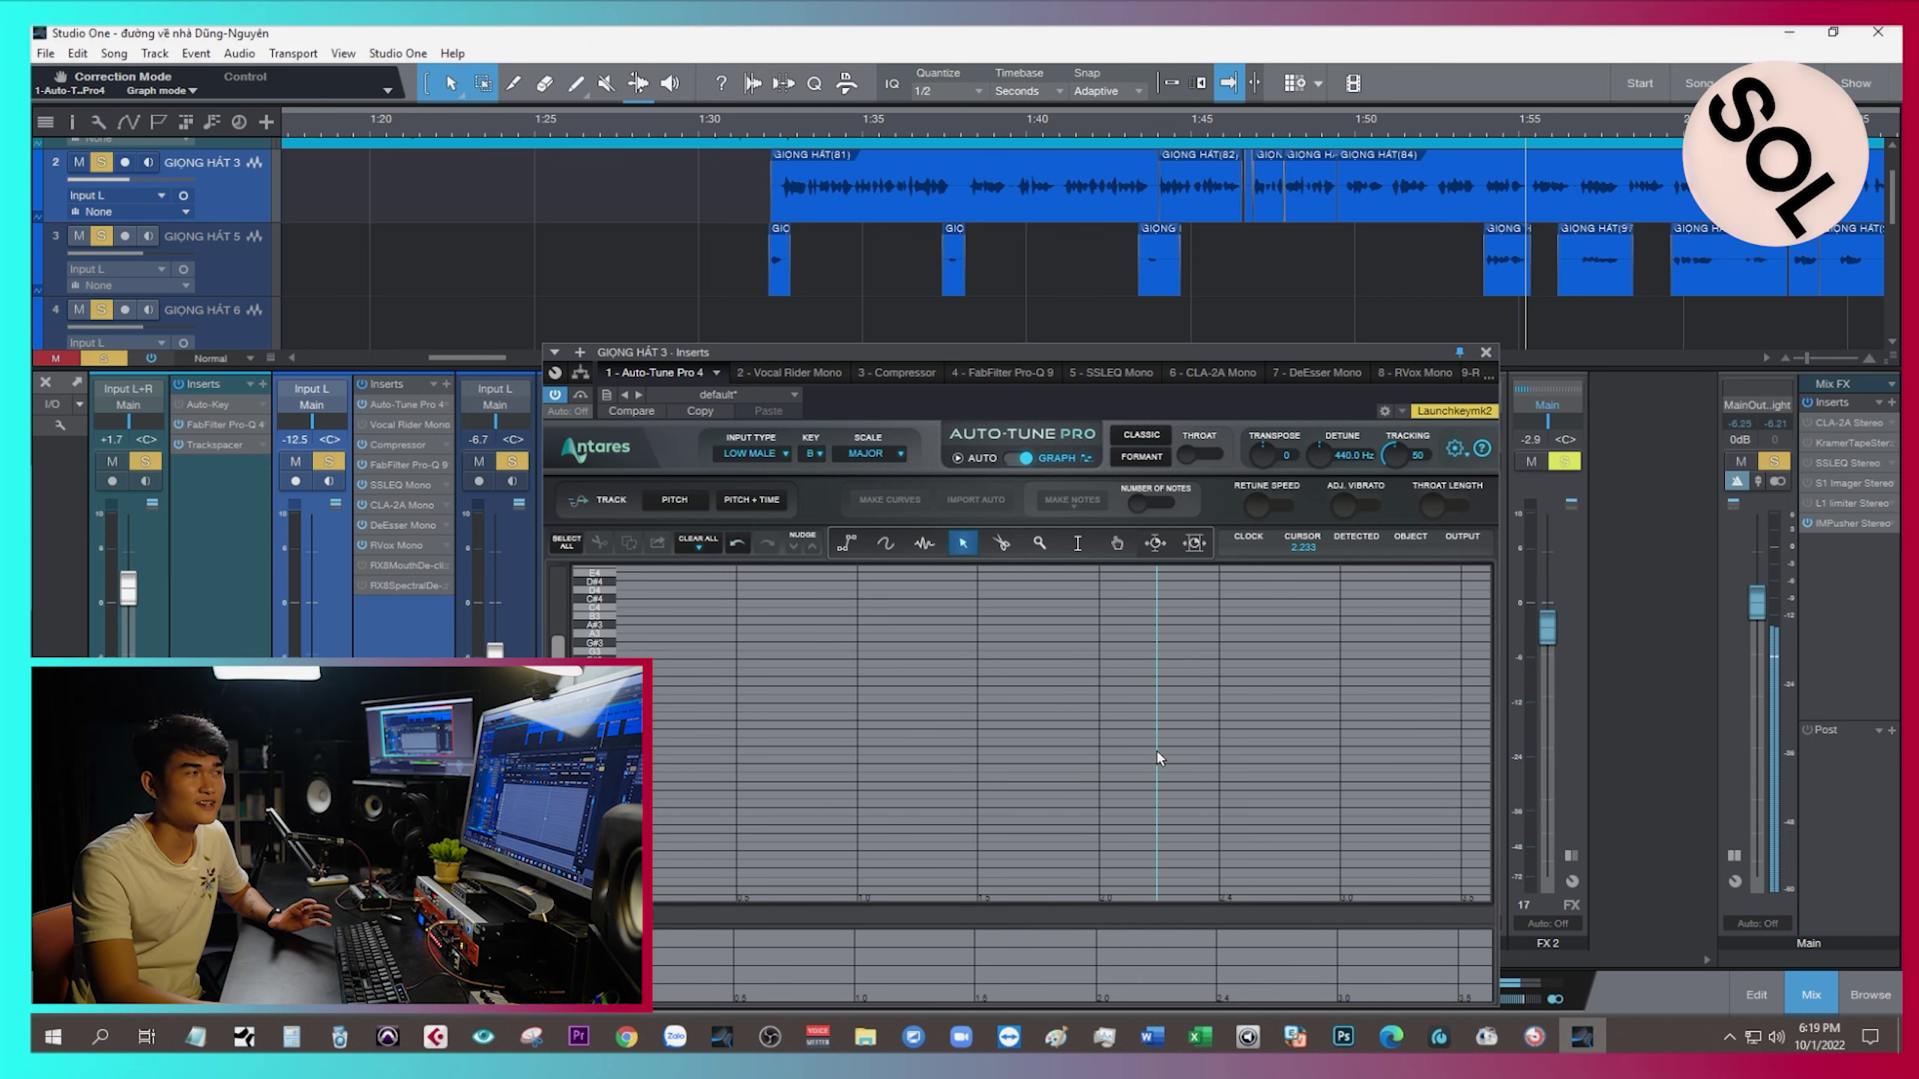
{"action": "left_click", "coordinate": [1013, 460]}
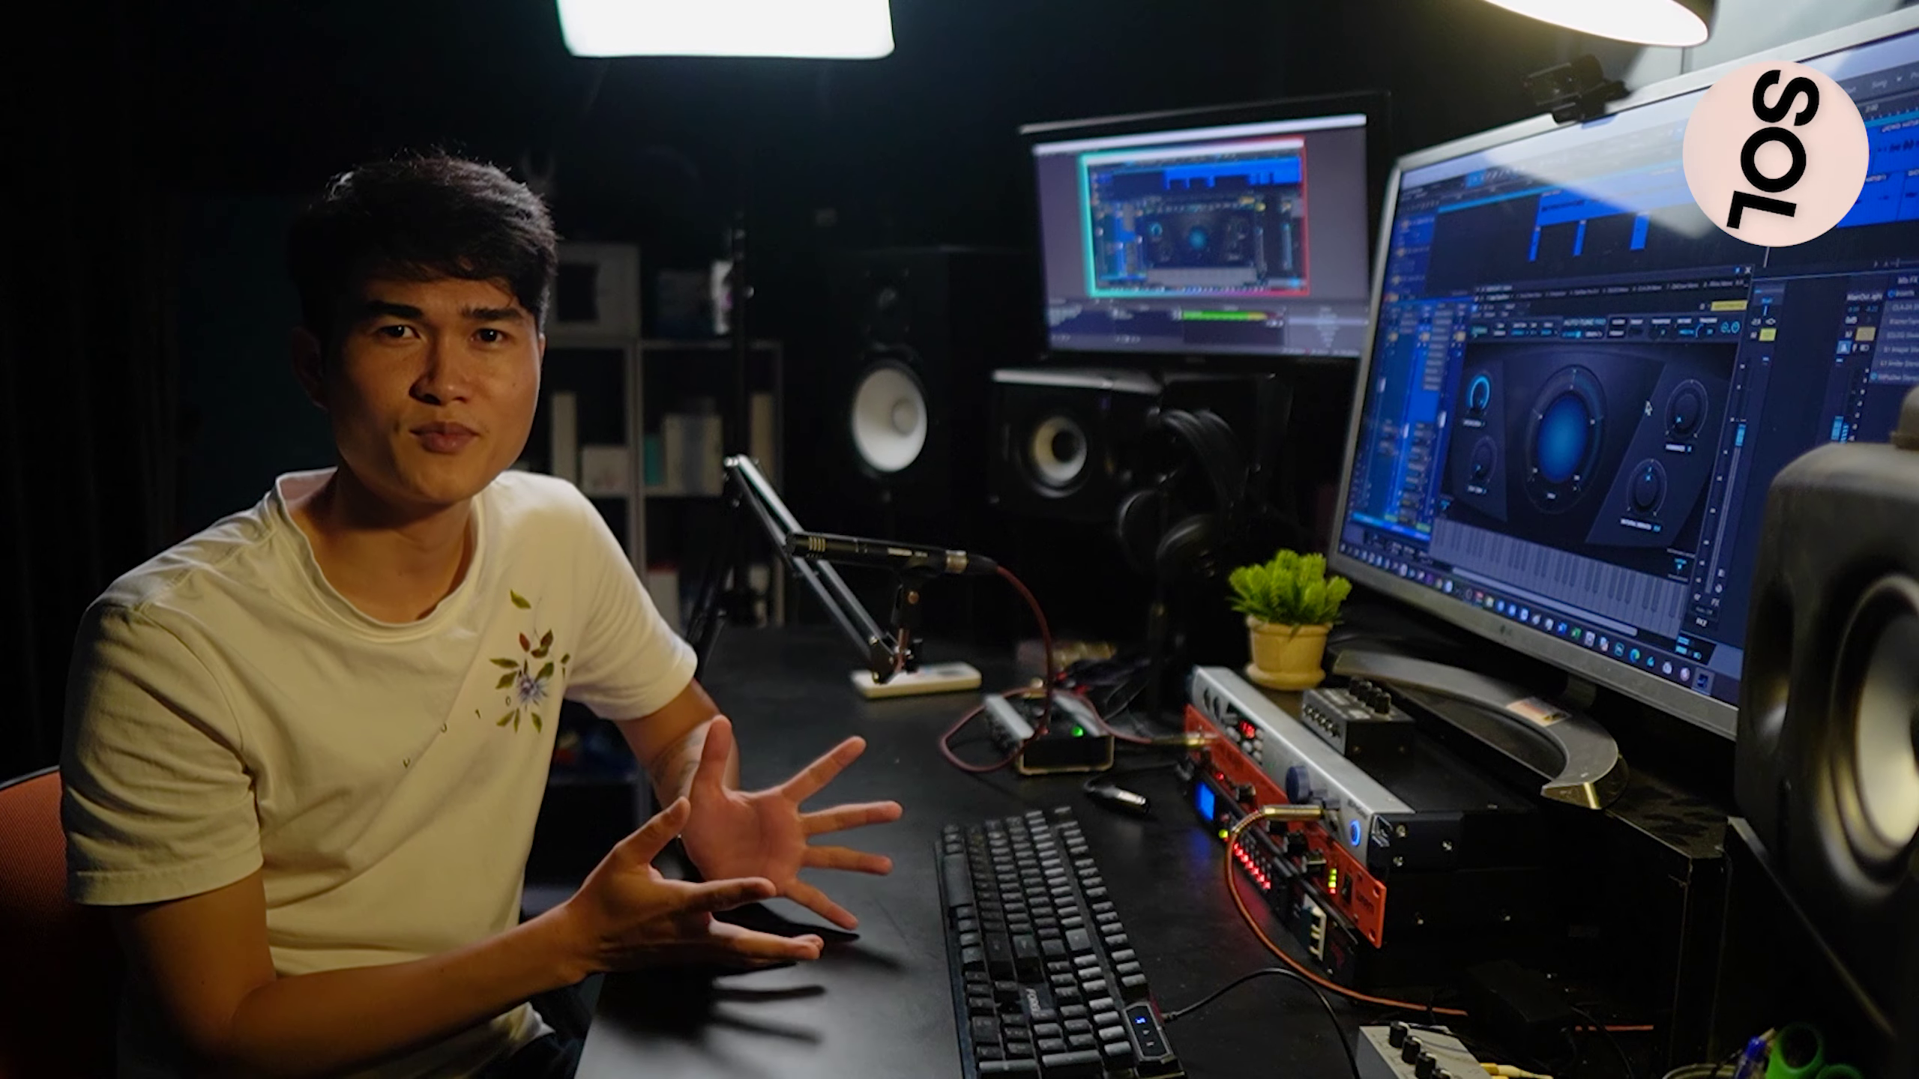